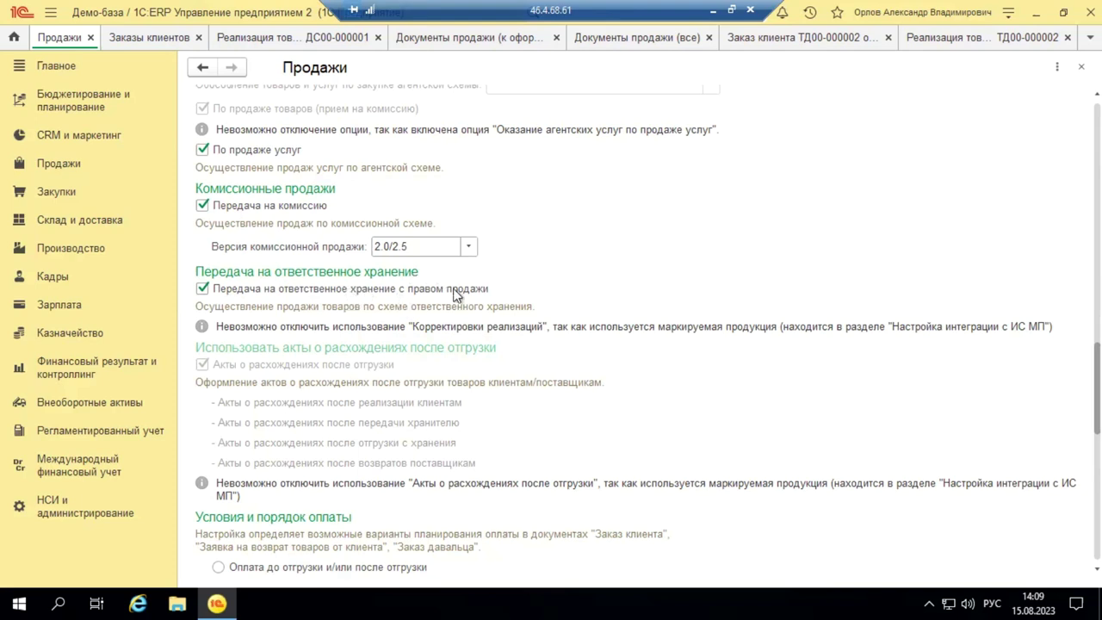
# Review the sales settings for responsible storage, payment terms, goods cost in profitability assessment, and customer agreements.
pyautogui.scroll(-3, 556, 382)
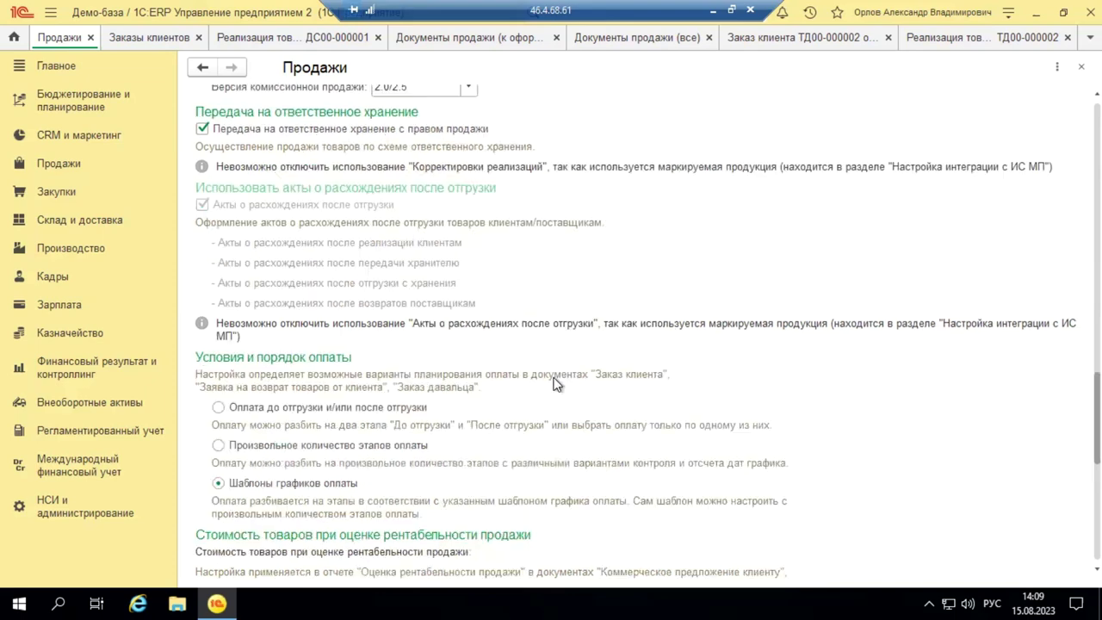
pyautogui.scroll(-3, 556, 384)
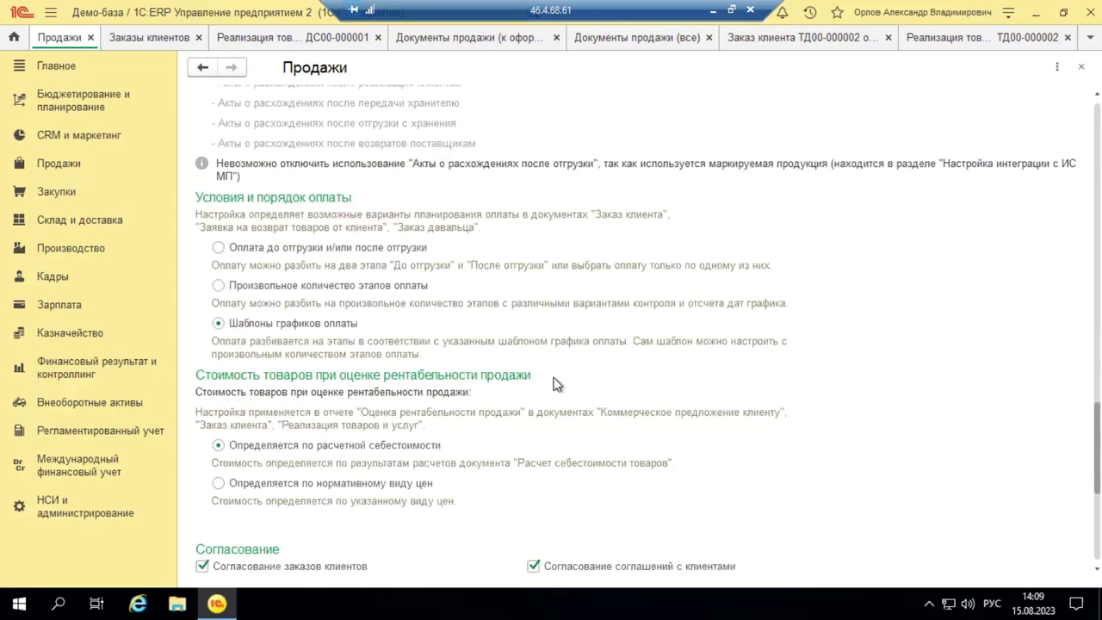
pyautogui.scroll(20, 556, 384)
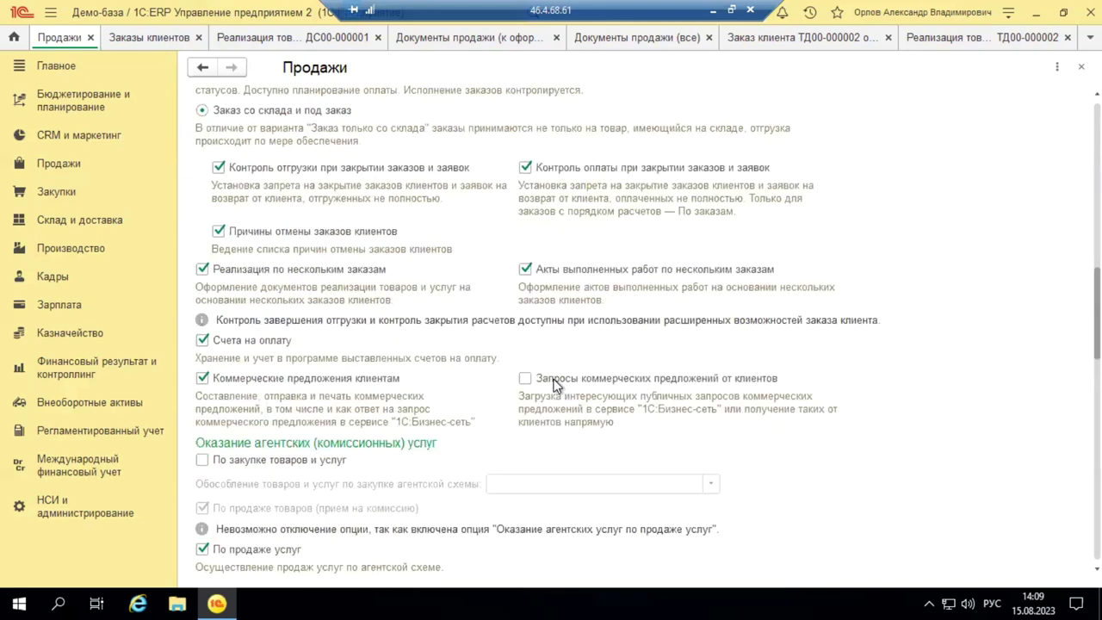
pyautogui.scroll(5, 556, 386)
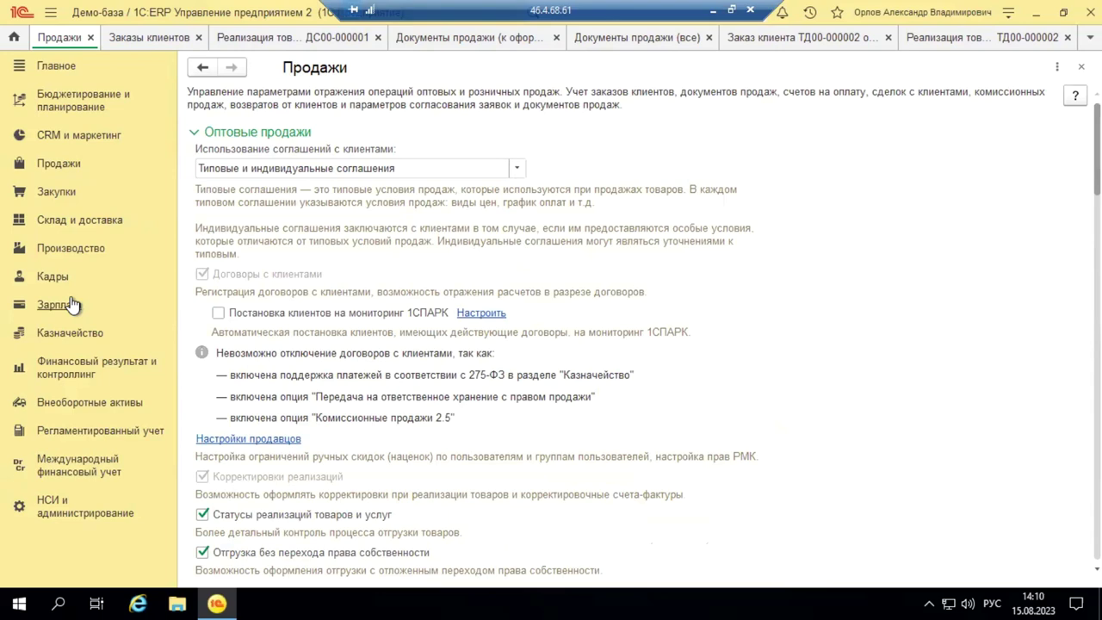
# Start a new order in the Заказы клиентов list, view its available operation types, and close it unsaved.
pyautogui.click(59, 164)
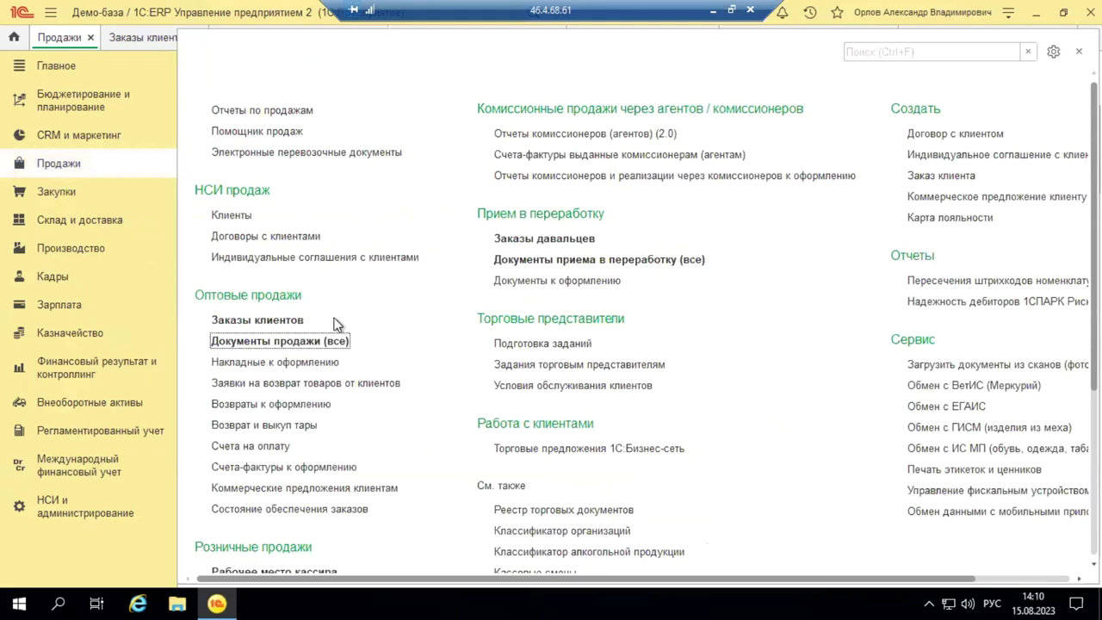
pyautogui.click(259, 320)
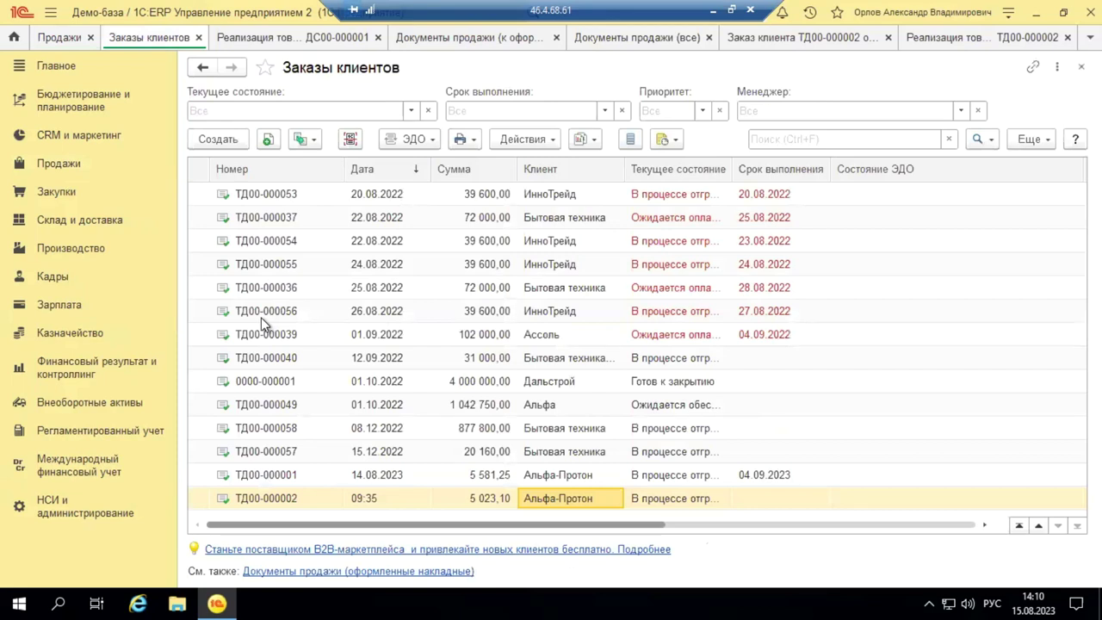
pyautogui.click(218, 140)
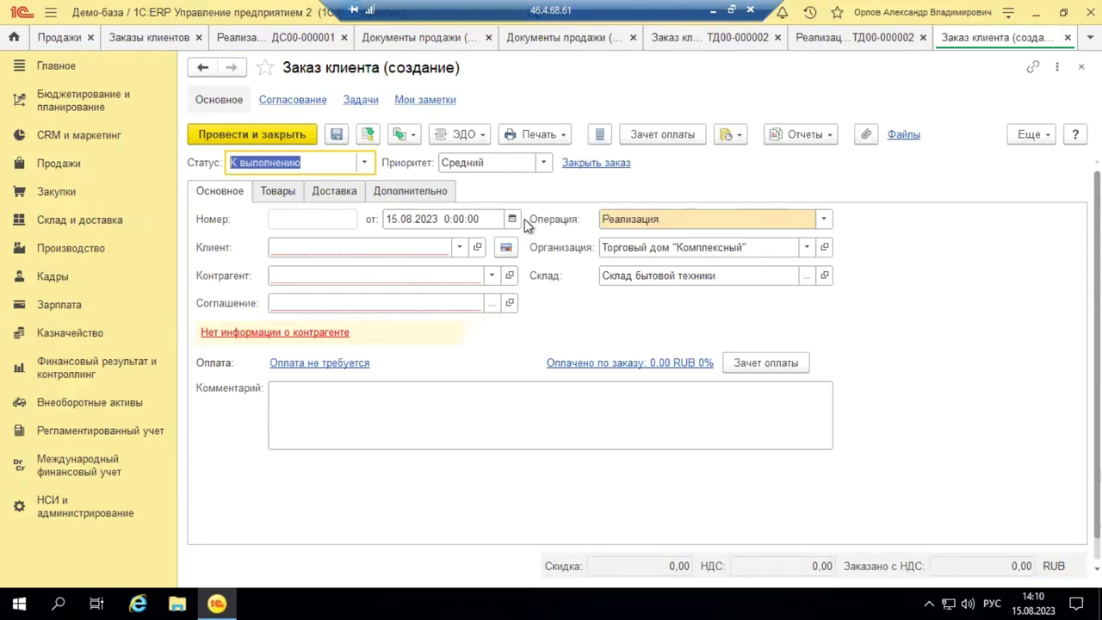
pyautogui.click(821, 217)
pyautogui.click(824, 220)
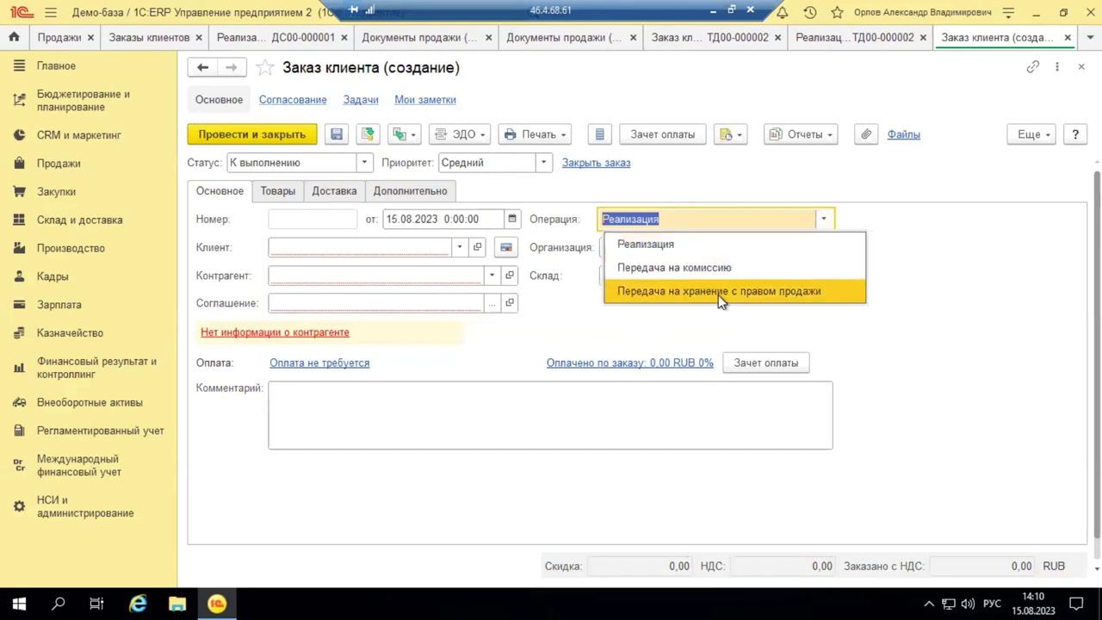
pyautogui.click(938, 261)
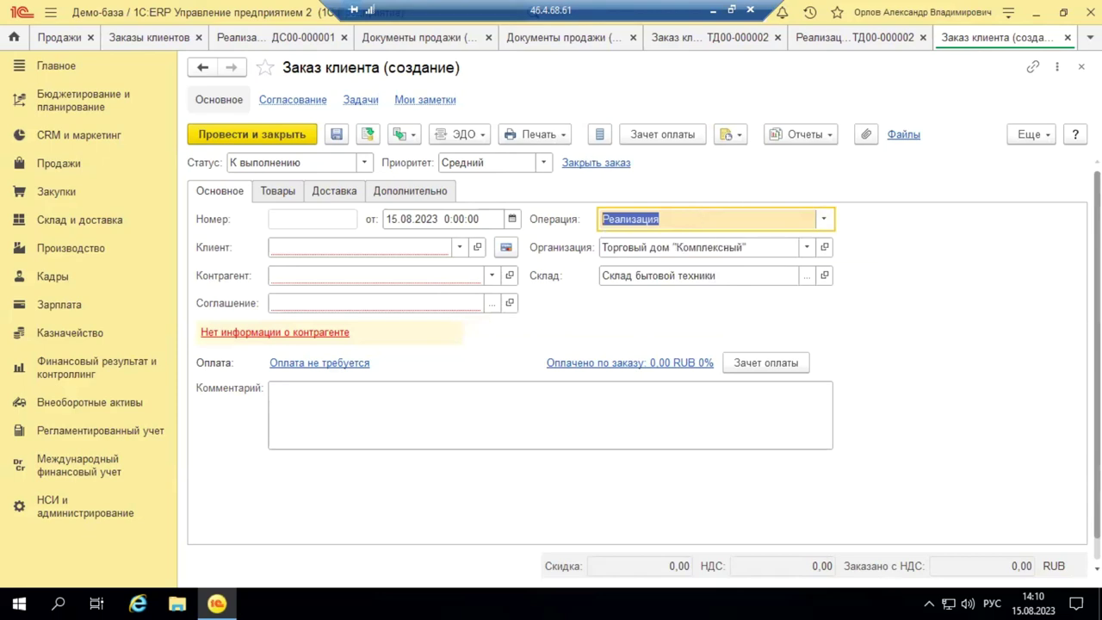
pyautogui.click(1082, 66)
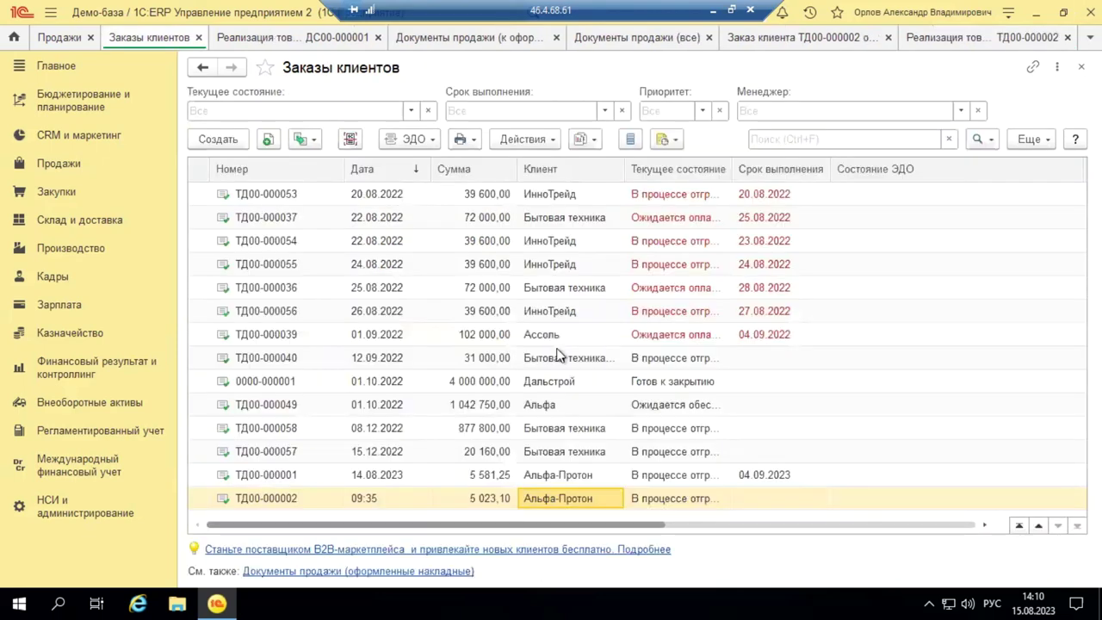
# Open the Альфа-Протон order dated 14.08.2023 and view the available operation types.
pyautogui.click(541, 475)
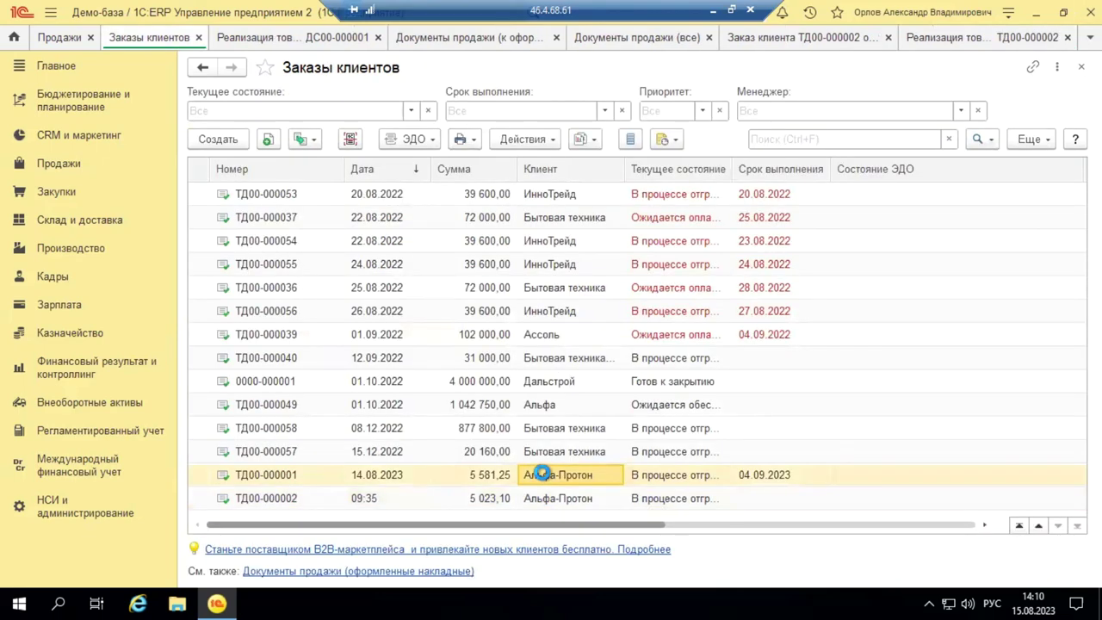
pyautogui.doubleClick(541, 474)
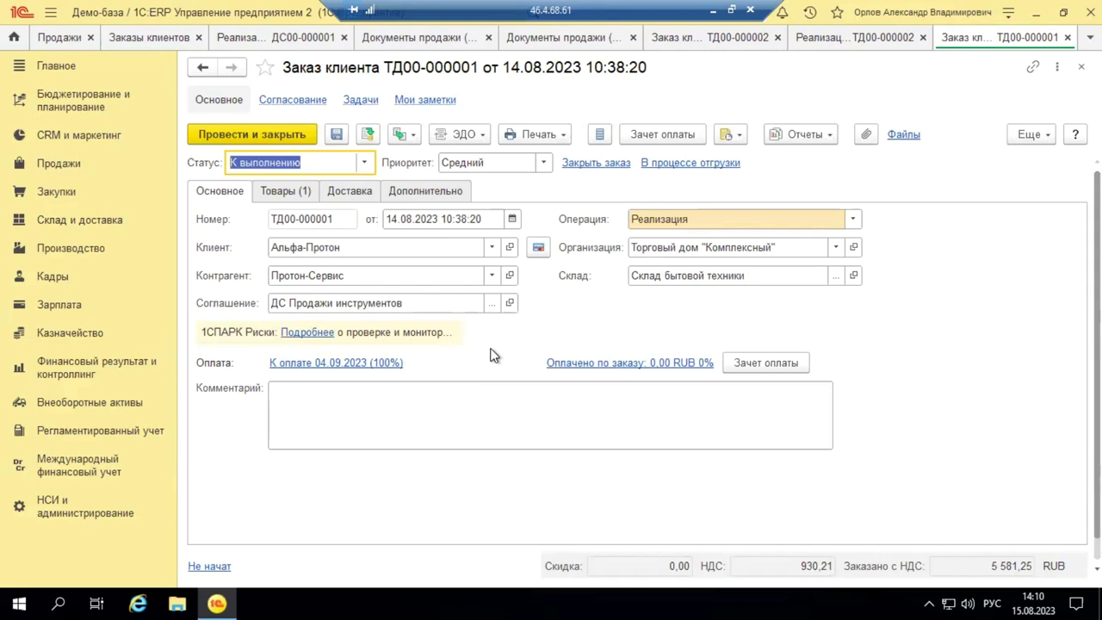
pyautogui.click(852, 221)
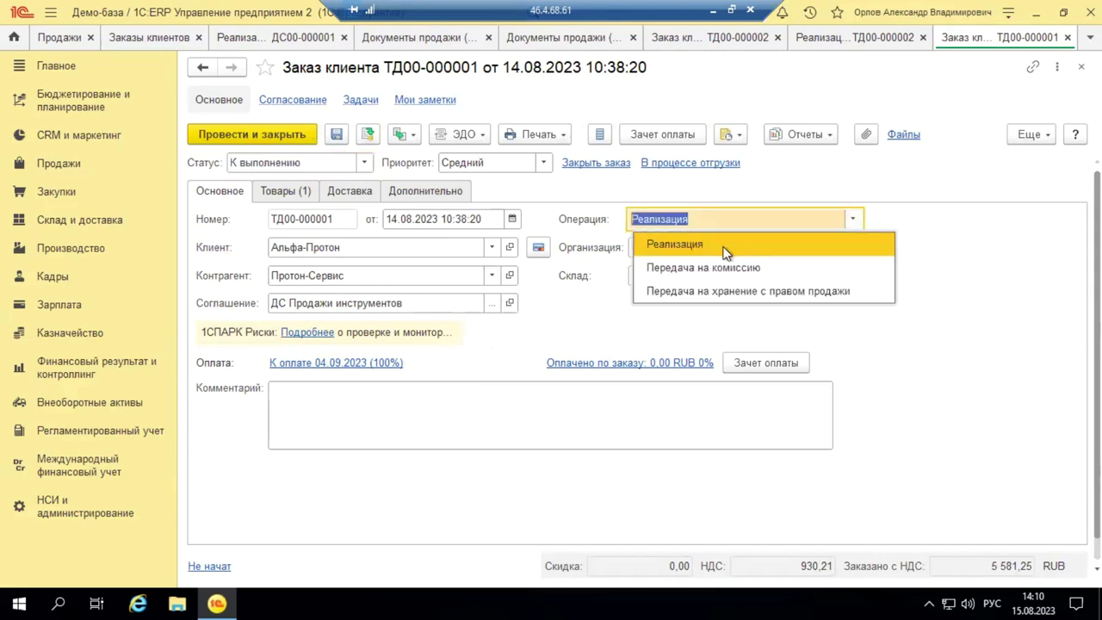
pyautogui.click(534, 313)
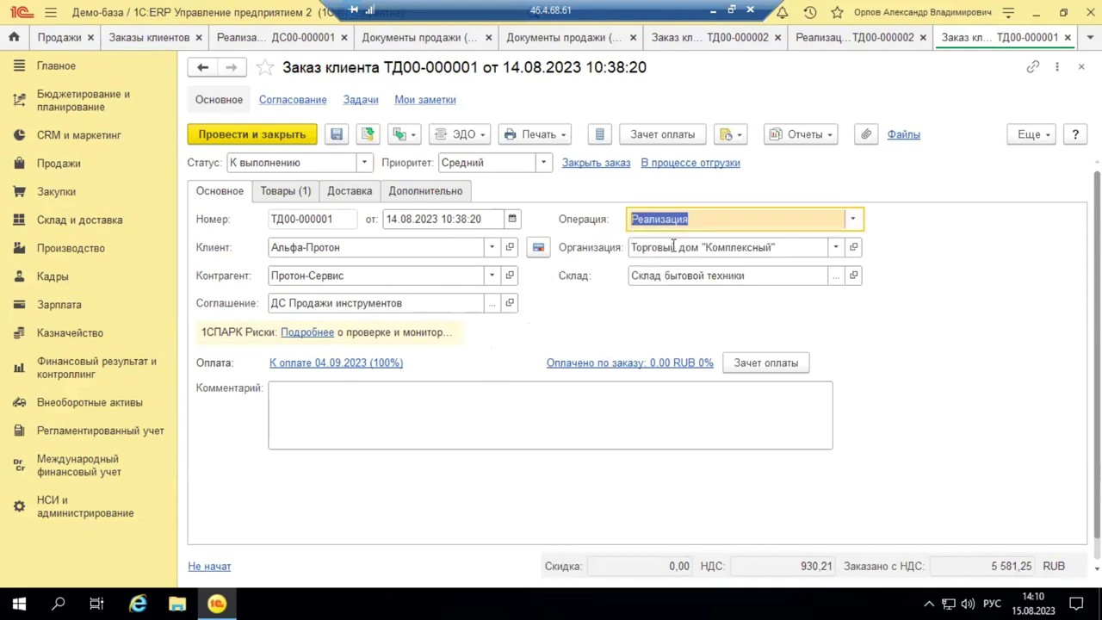
# View the organizations and warehouses available for the order, keeping the current selections.
pyautogui.click(840, 249)
pyautogui.click(839, 249)
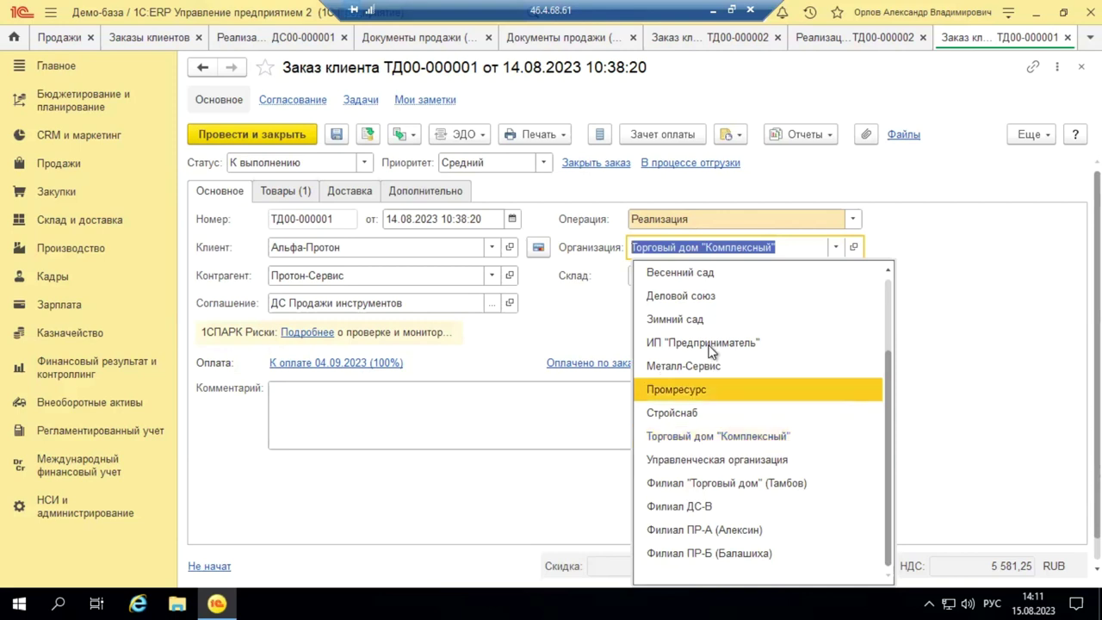
pyautogui.click(994, 345)
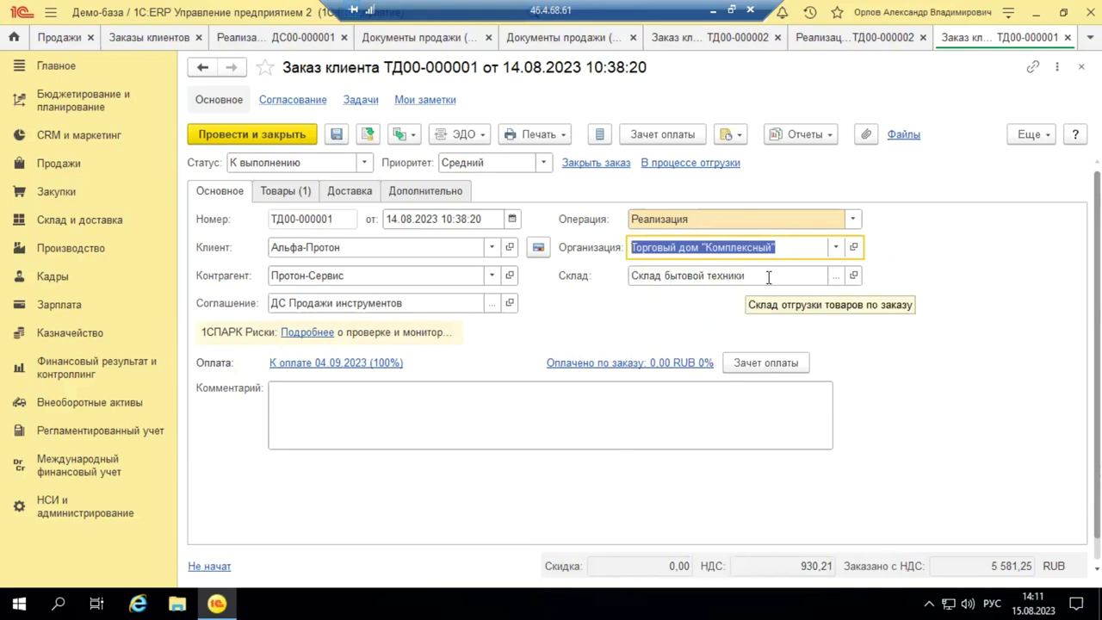
pyautogui.click(831, 275)
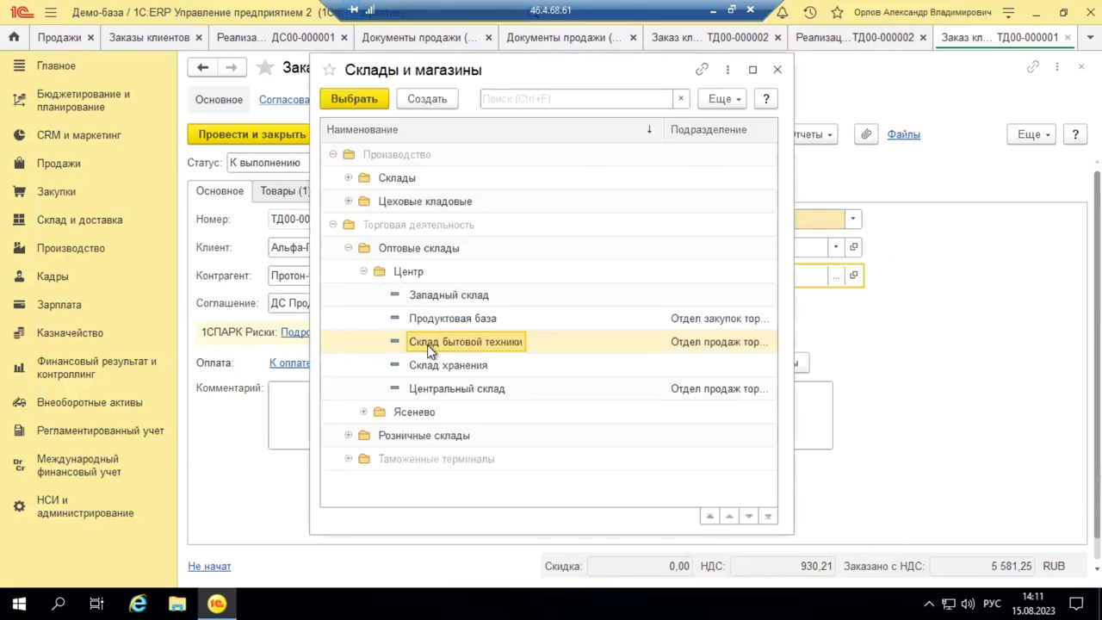
pyautogui.click(776, 71)
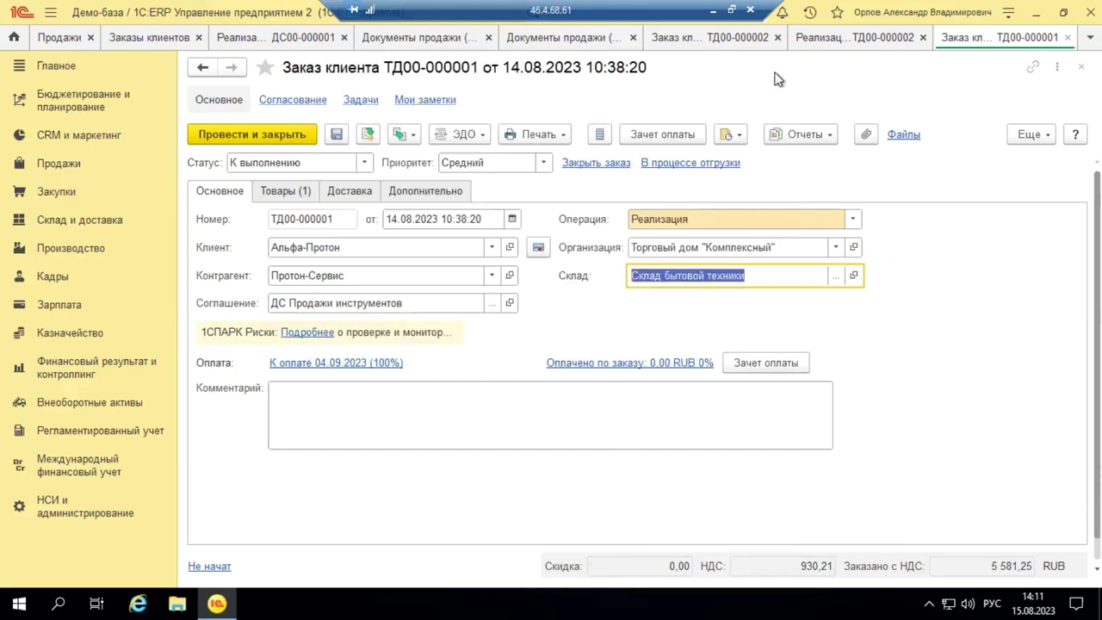
# Reselect Альфа-Протон as the order's client and view the client choices again.
pyautogui.click(360, 244)
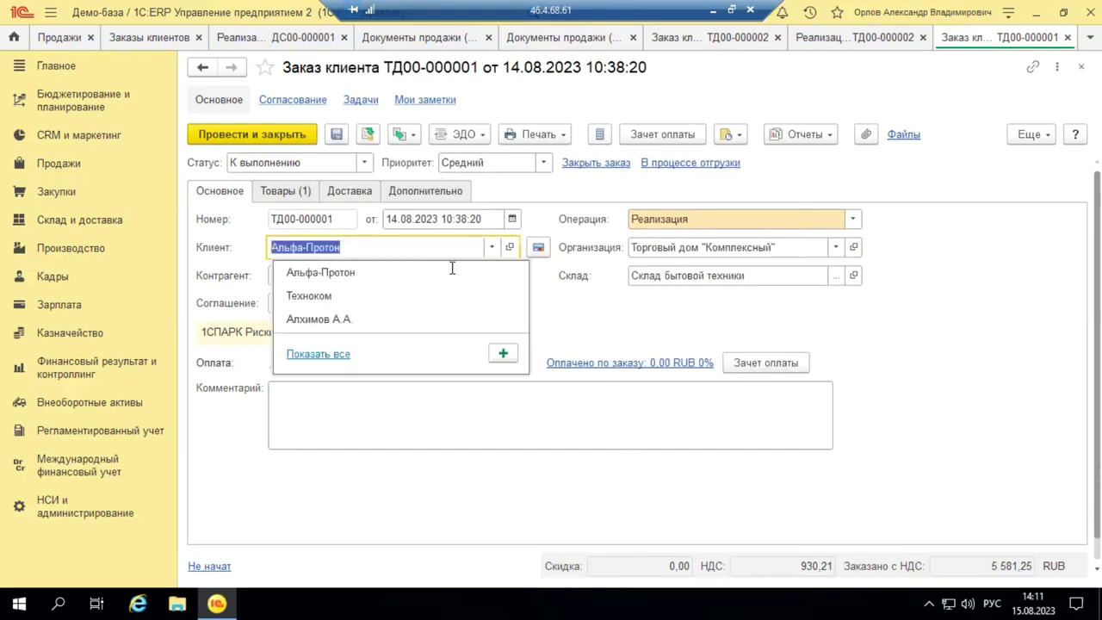
pyautogui.click(353, 274)
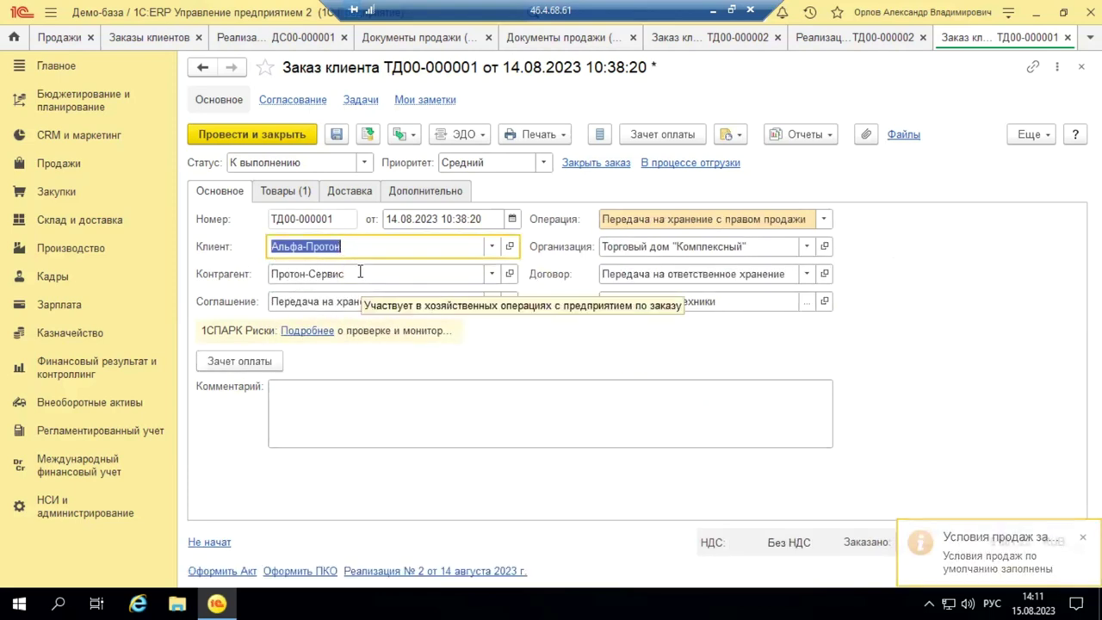
pyautogui.click(360, 273)
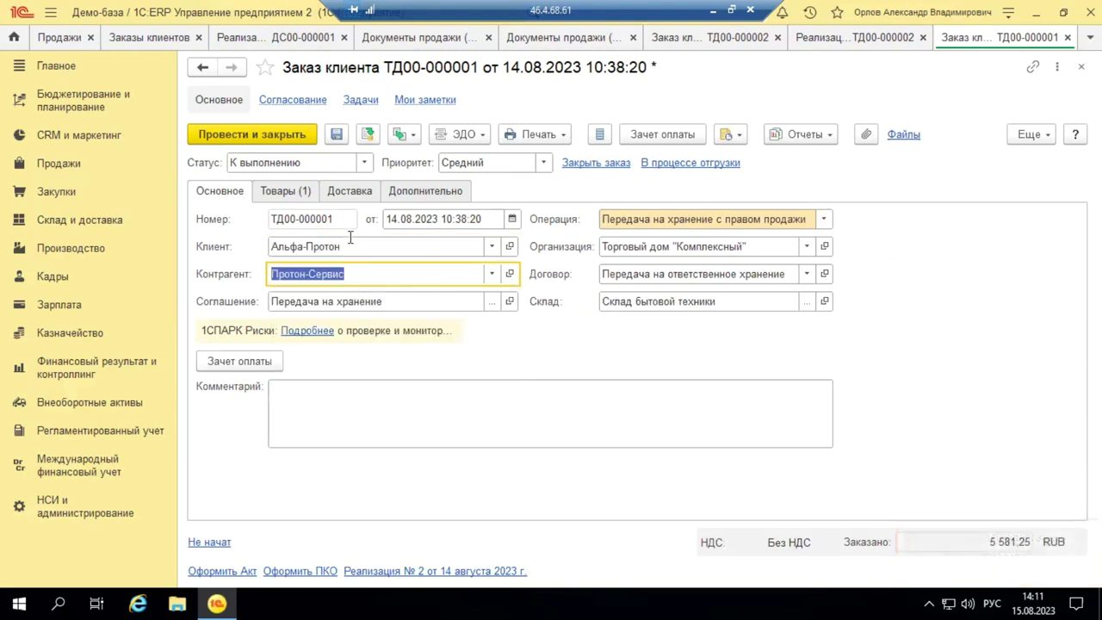
pyautogui.click(494, 248)
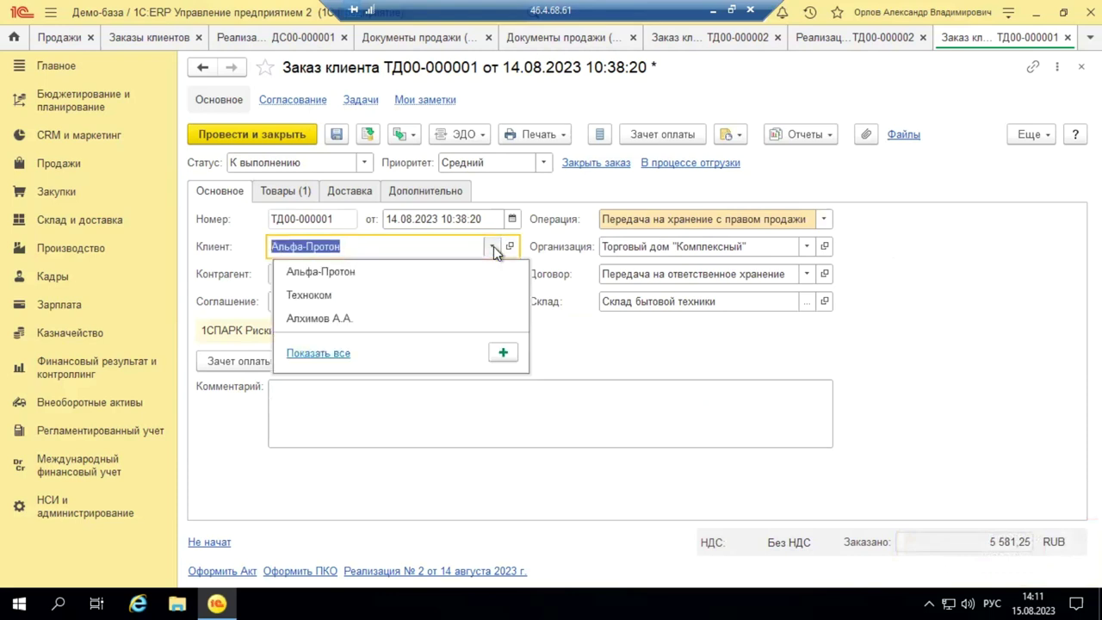
pyautogui.click(635, 359)
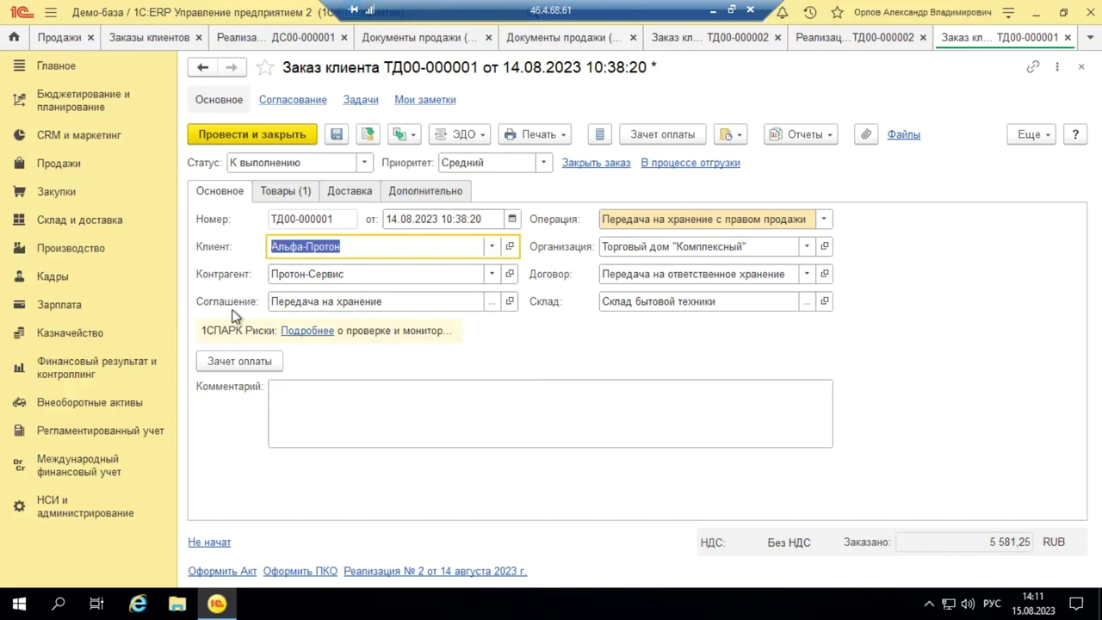
# Set the order's operation to Реализация, then close the order without saving the changes.
pyautogui.click(828, 223)
pyautogui.click(652, 246)
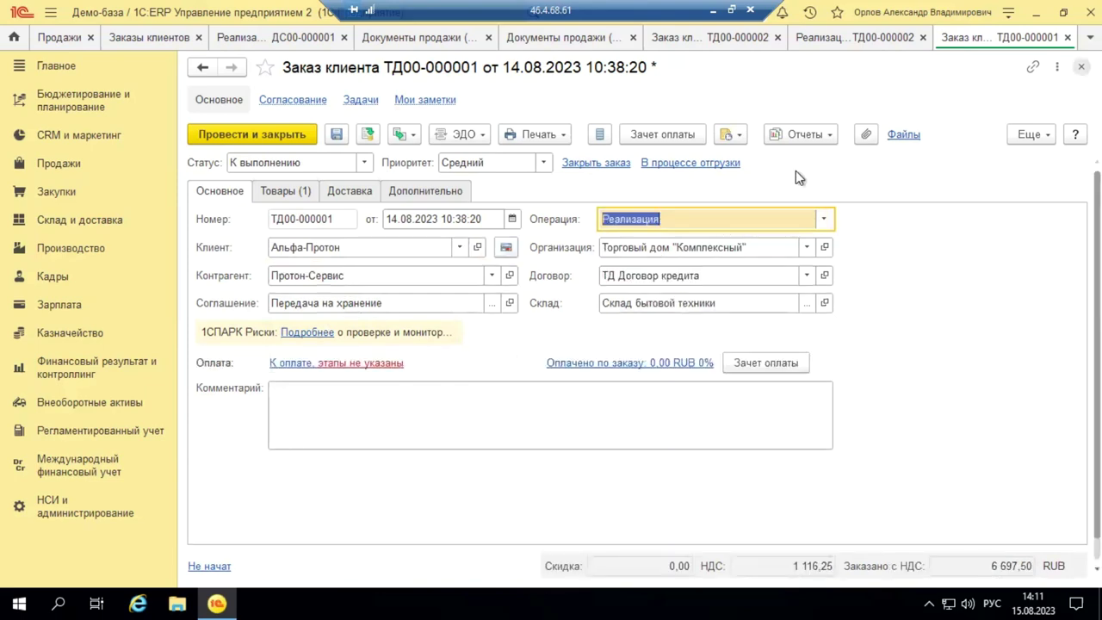
pyautogui.press('Escape')
pyautogui.click(605, 335)
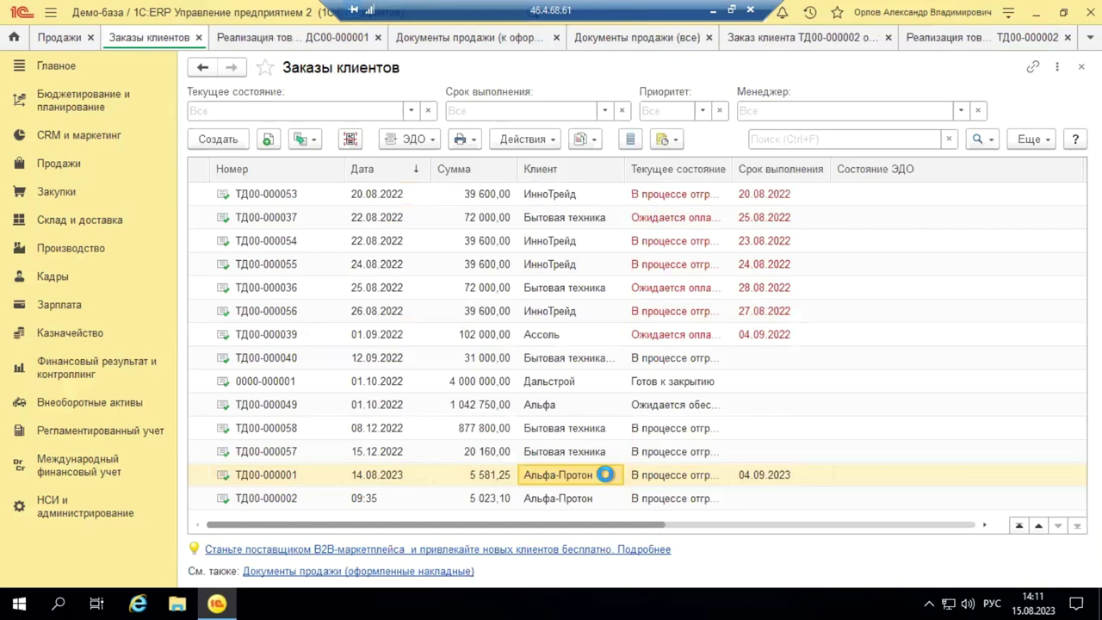
# Reopen the Альфа-Протон order dated 14.08.2023 and look through the sales terms agreements available for it.
pyautogui.doubleClick(606, 475)
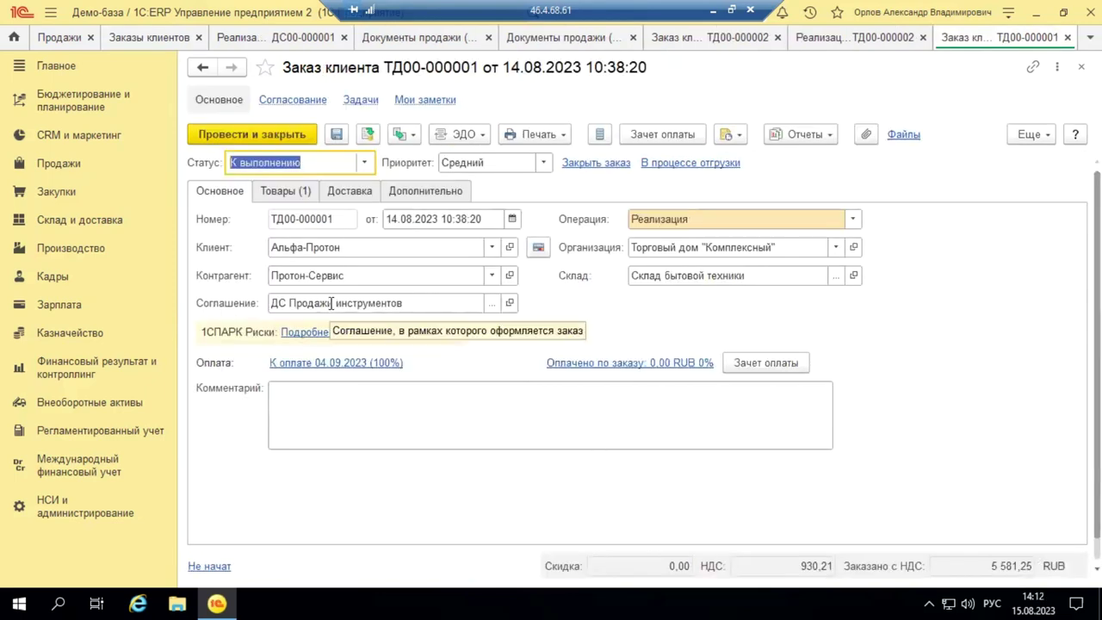
pyautogui.click(491, 309)
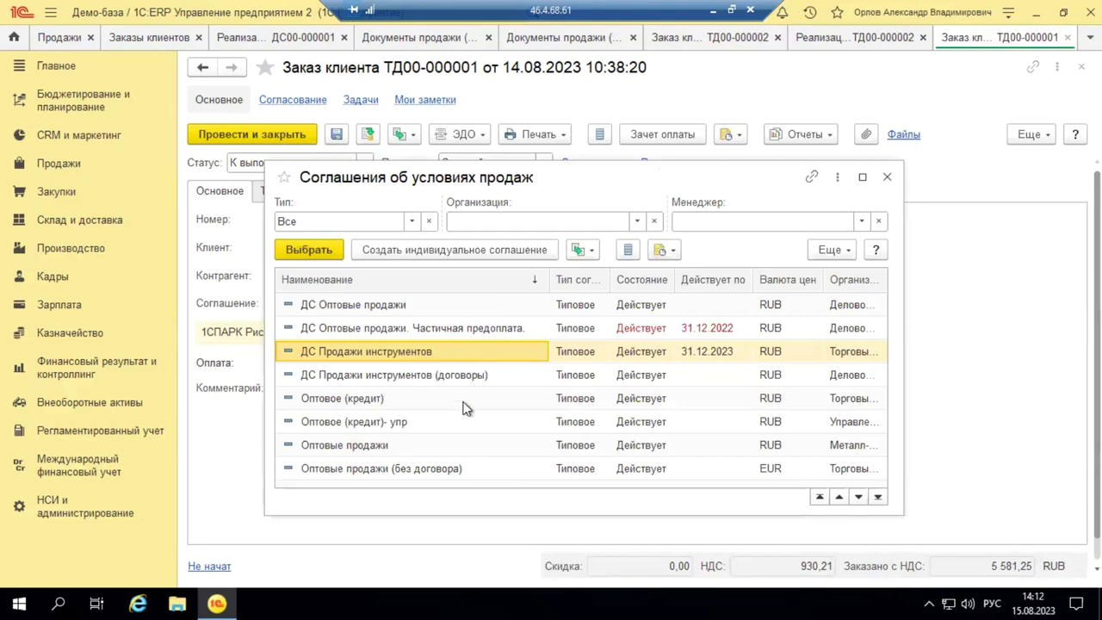
pyautogui.scroll(-3, 462, 408)
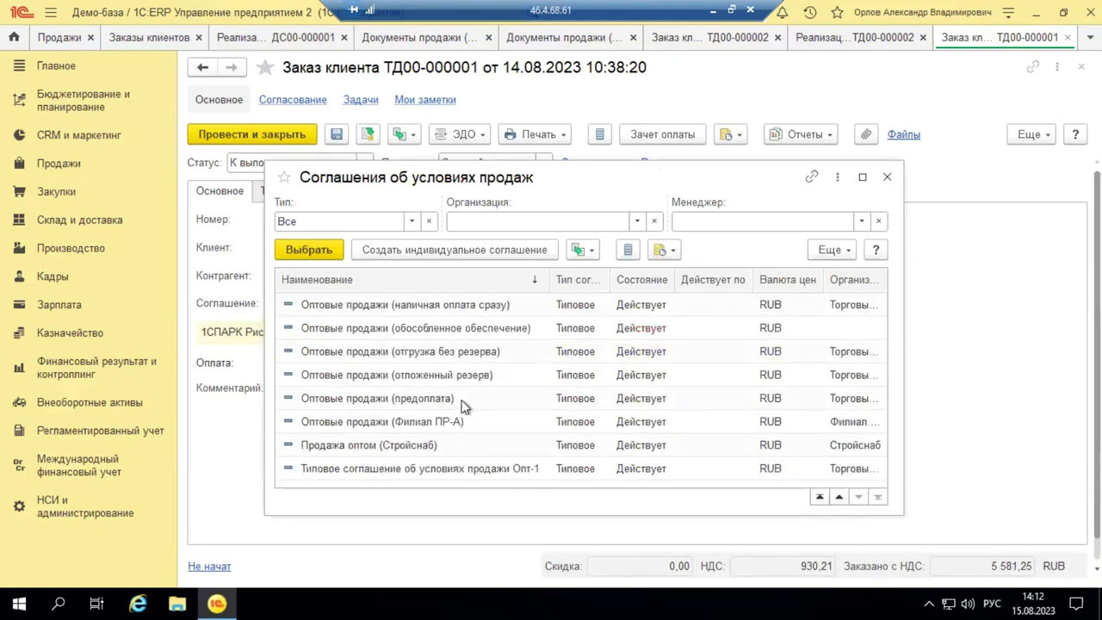
pyautogui.scroll(4, 462, 408)
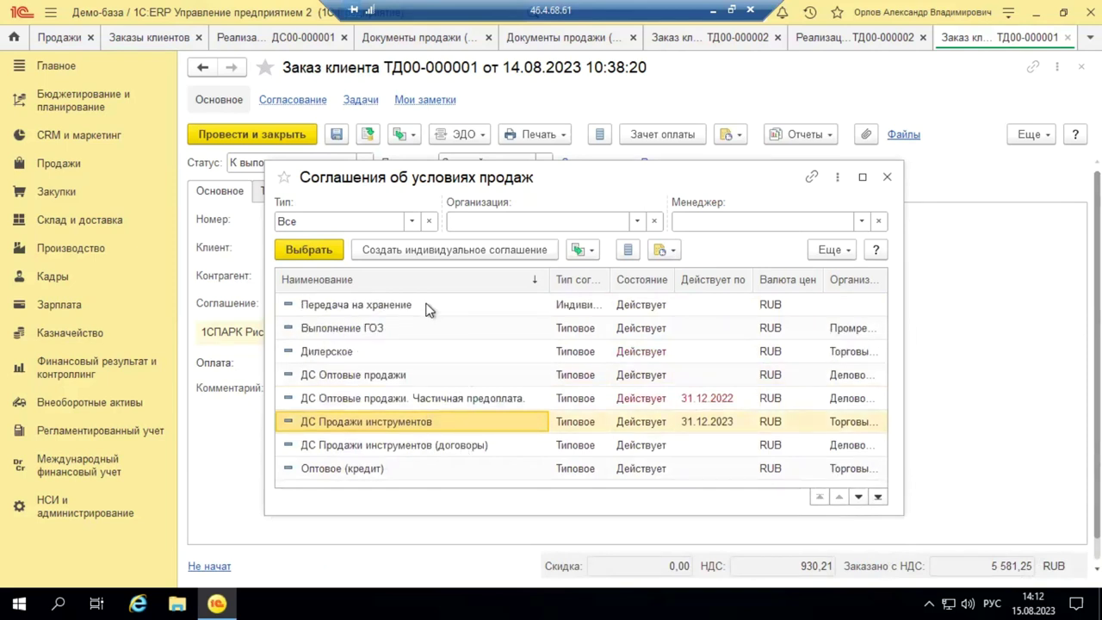
pyautogui.scroll(-4, 428, 310)
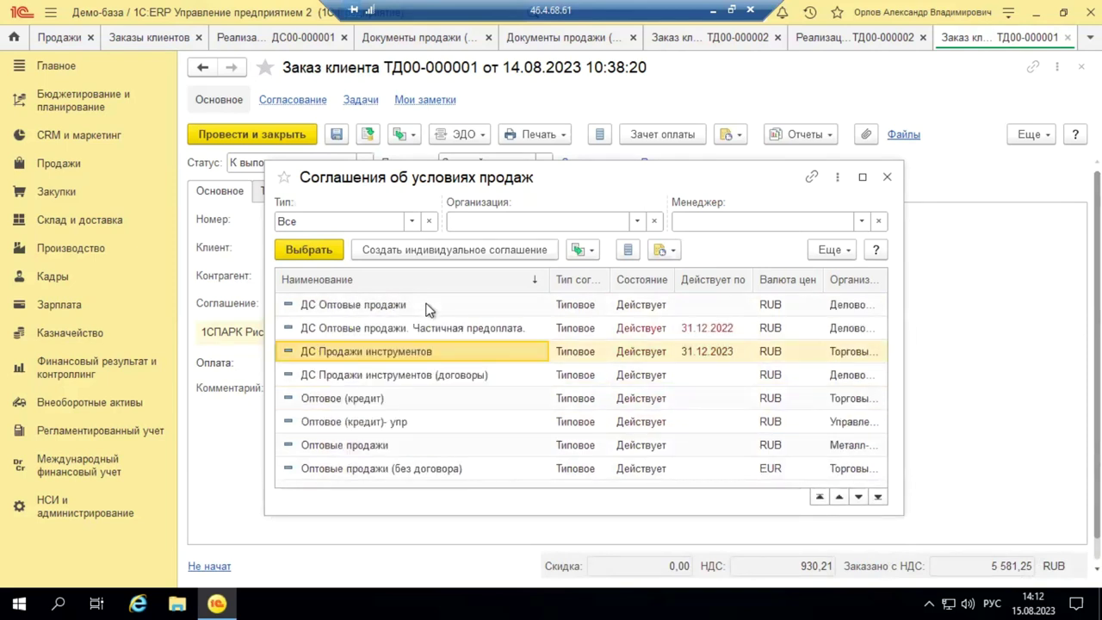
pyautogui.scroll(4, 428, 310)
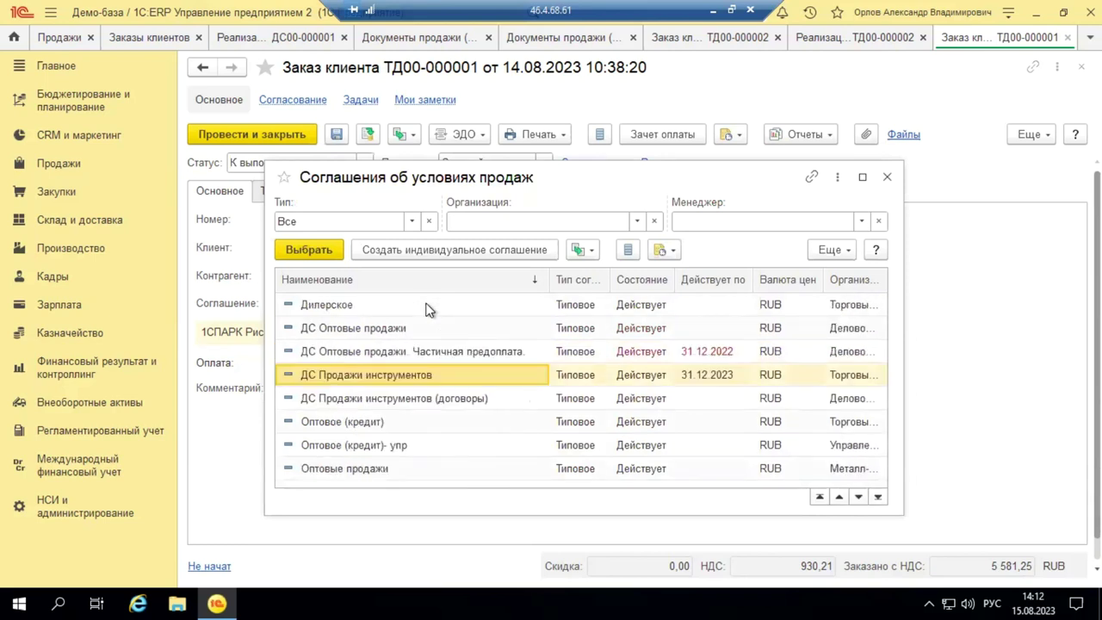
# Open the ДС Продажи инструментов agreement and view its available operation types, keeping Реализация, then return to the order without changing its agreement.
pyautogui.rightClick(456, 376)
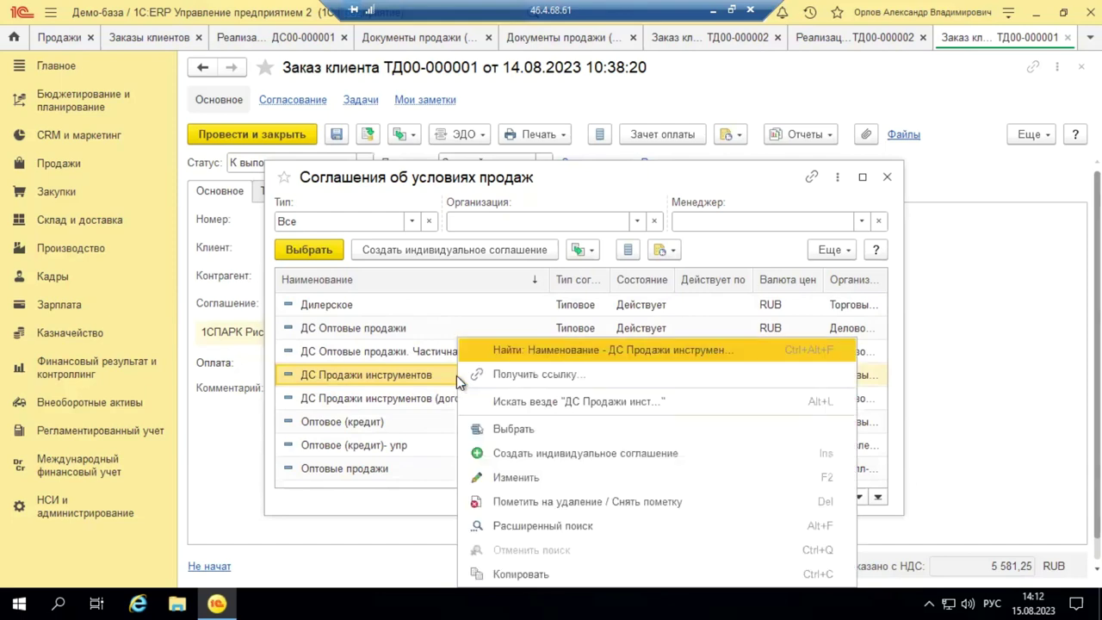
pyautogui.click(413, 398)
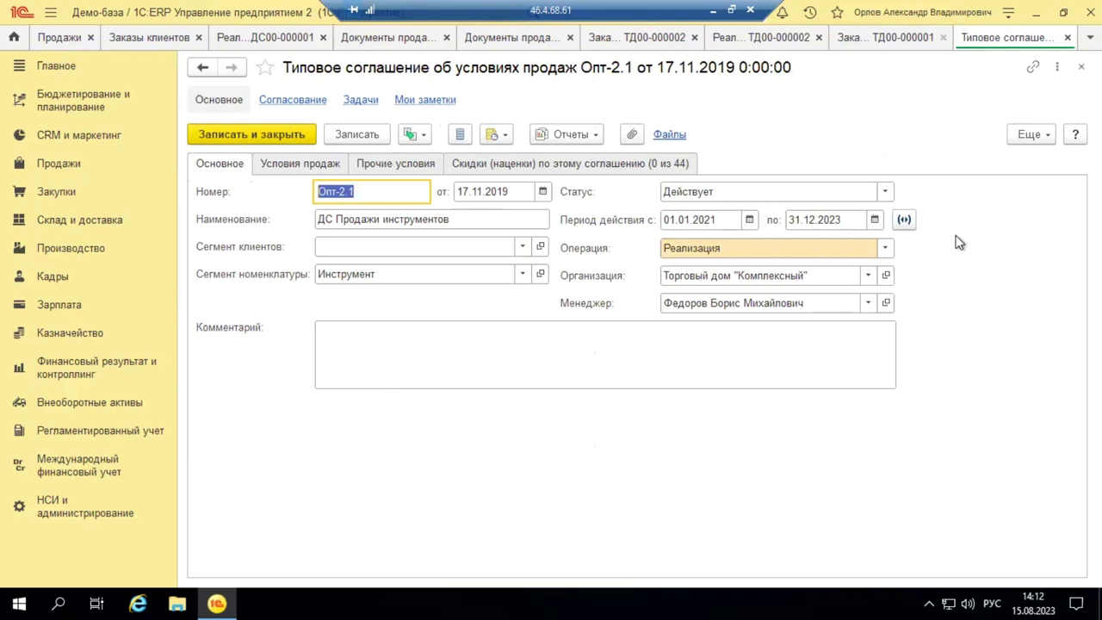
pyautogui.click(884, 248)
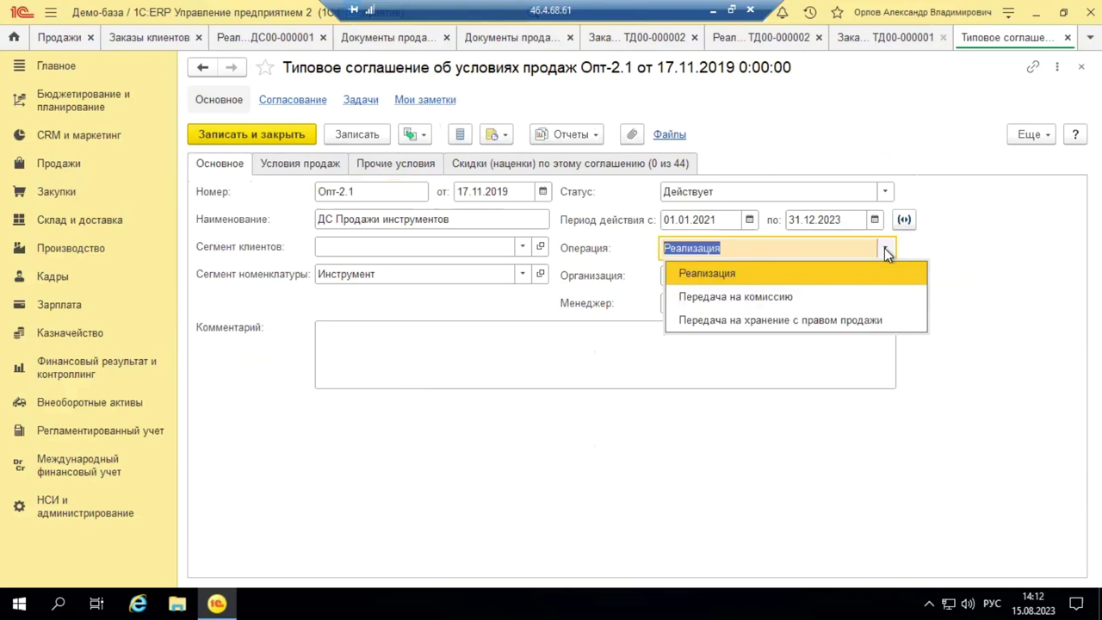
pyautogui.press('Down')
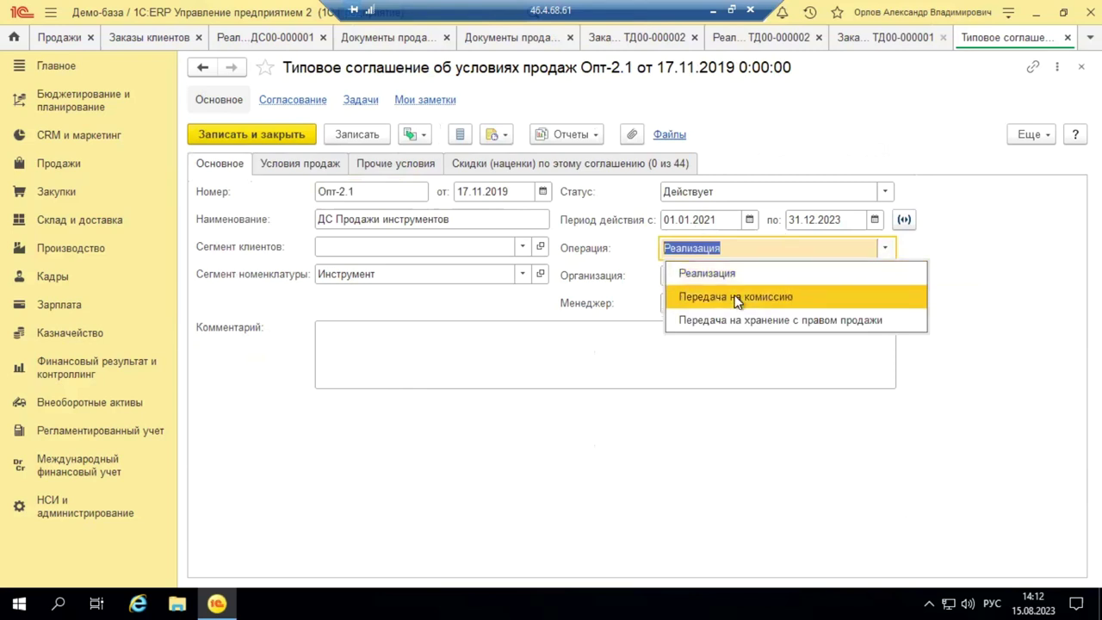
pyautogui.press('Up')
pyautogui.press('Return')
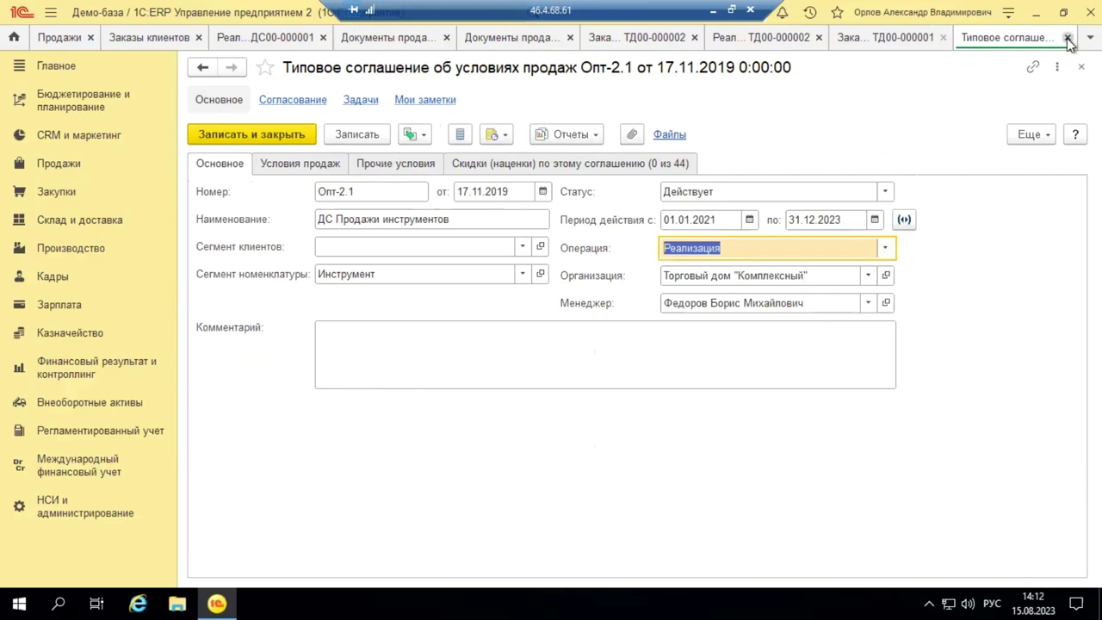
pyautogui.click(1082, 66)
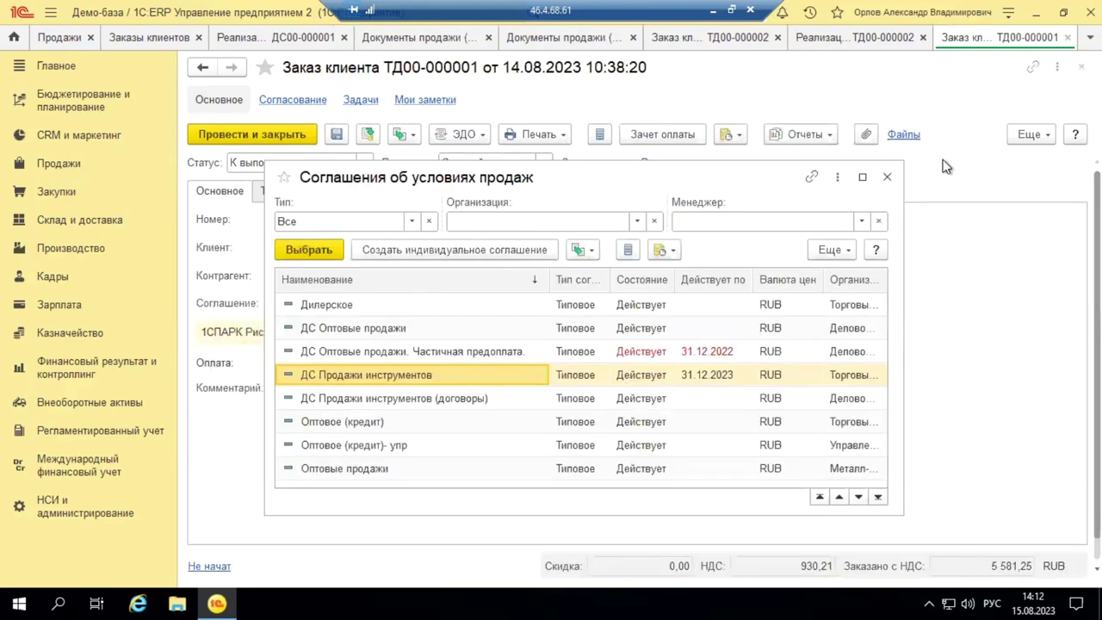
pyautogui.click(896, 181)
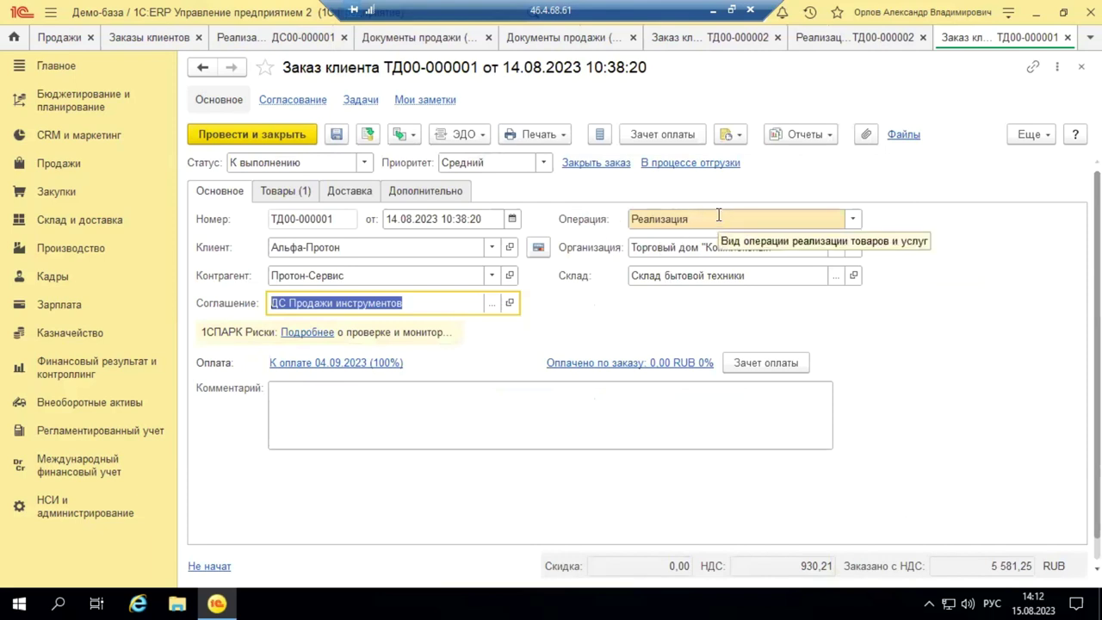
# View the order's goods and the characteristics available for the air conditioner Кондиционер БК-2300, keeping the current one.
pyautogui.click(284, 192)
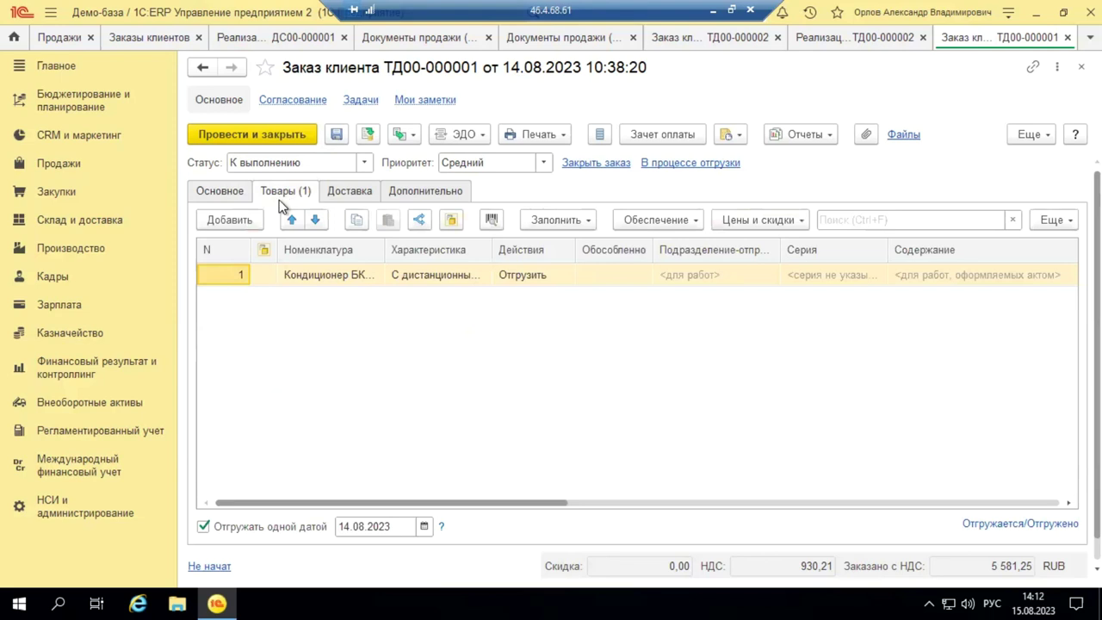
pyautogui.click(336, 276)
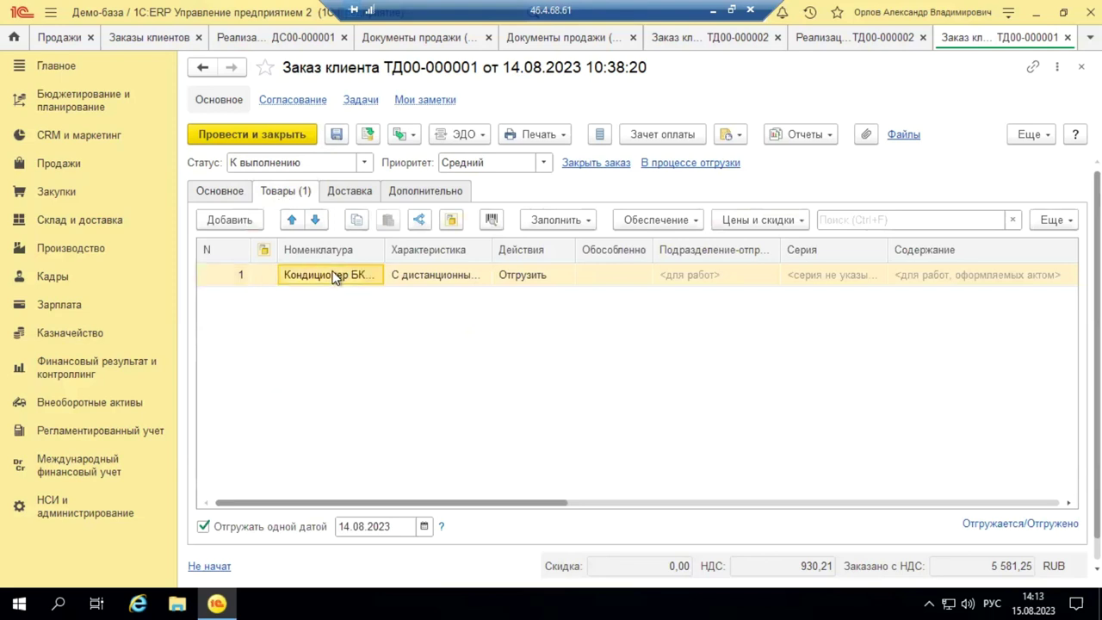
pyautogui.click(471, 275)
pyautogui.click(471, 276)
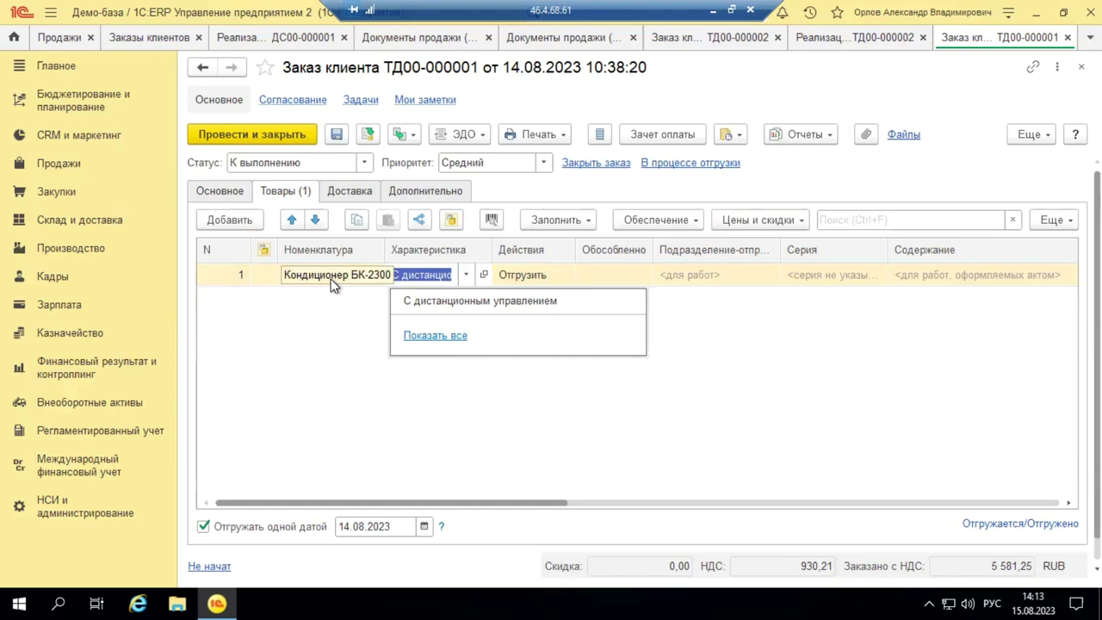
pyautogui.click(438, 337)
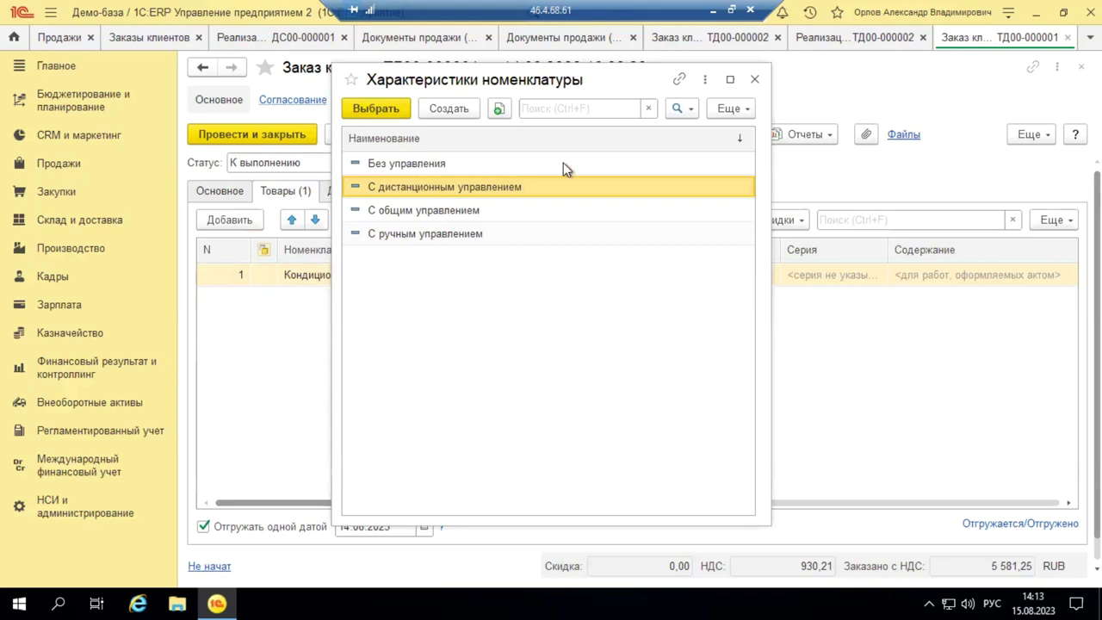
pyautogui.click(756, 80)
pyautogui.click(523, 359)
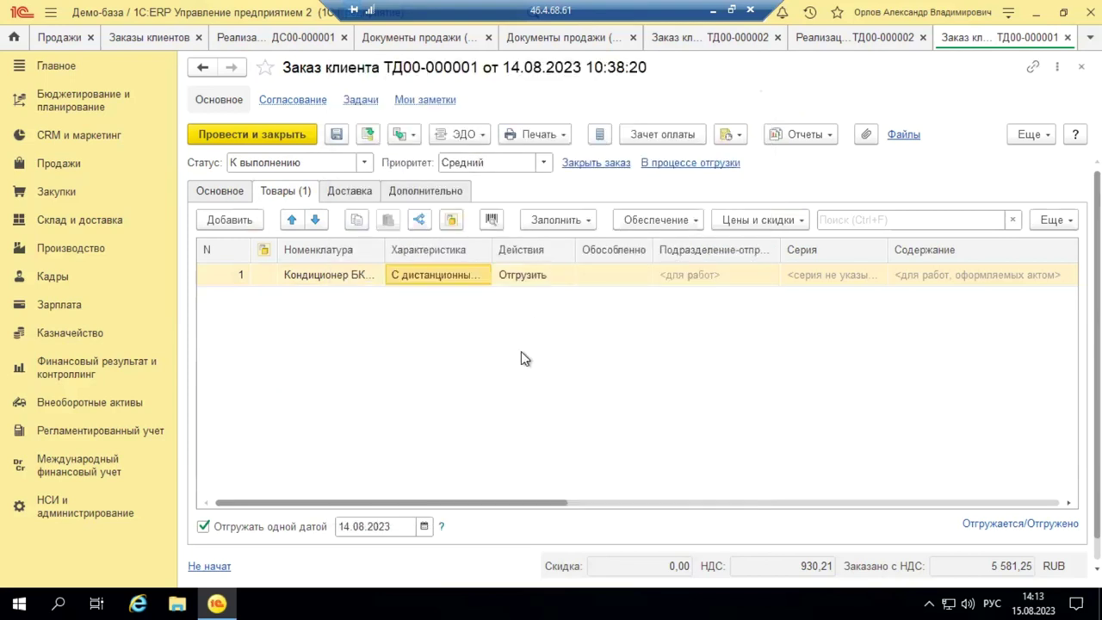
# View the supply actions available for the air conditioner line, keeping Отгрузить.
pyautogui.moveTo(535, 506); pyautogui.dragTo(605, 495)
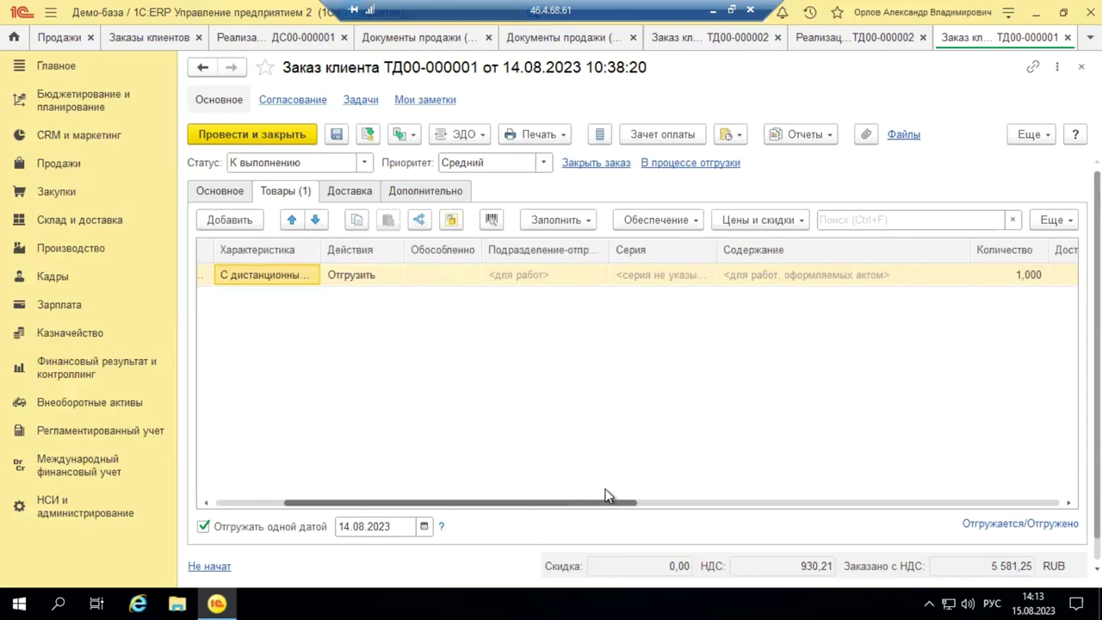
pyautogui.click(372, 277)
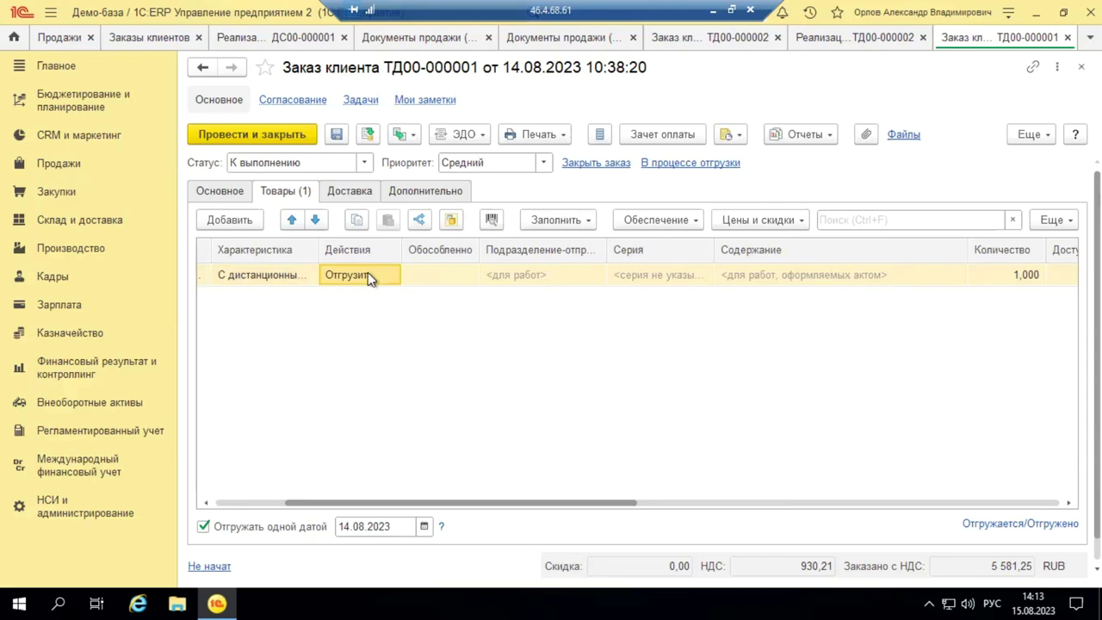
pyautogui.click(368, 272)
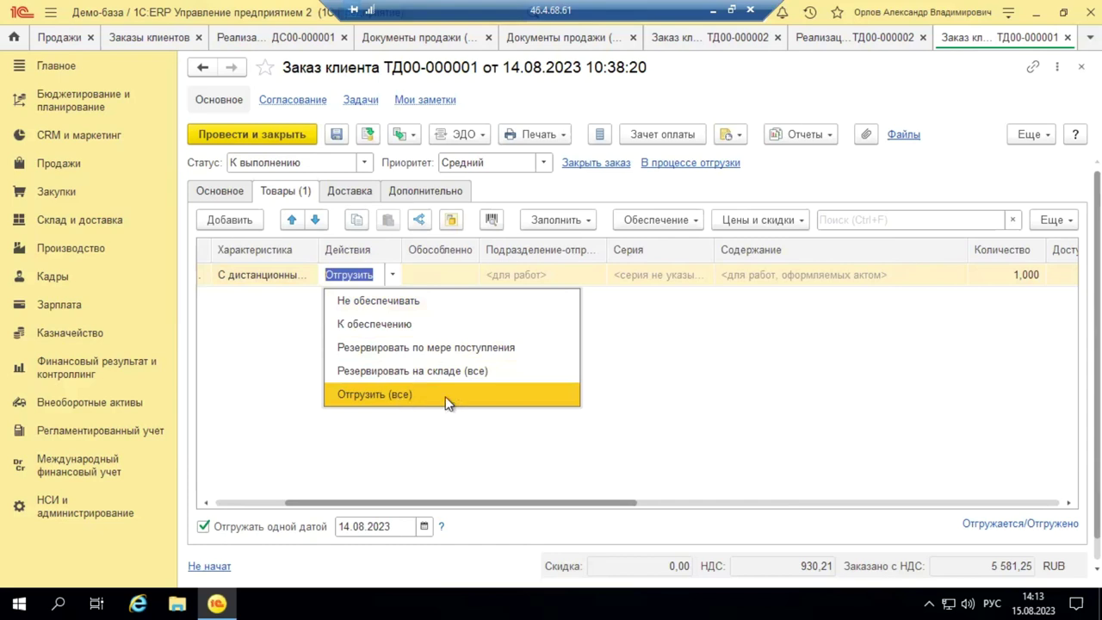
pyautogui.click(659, 325)
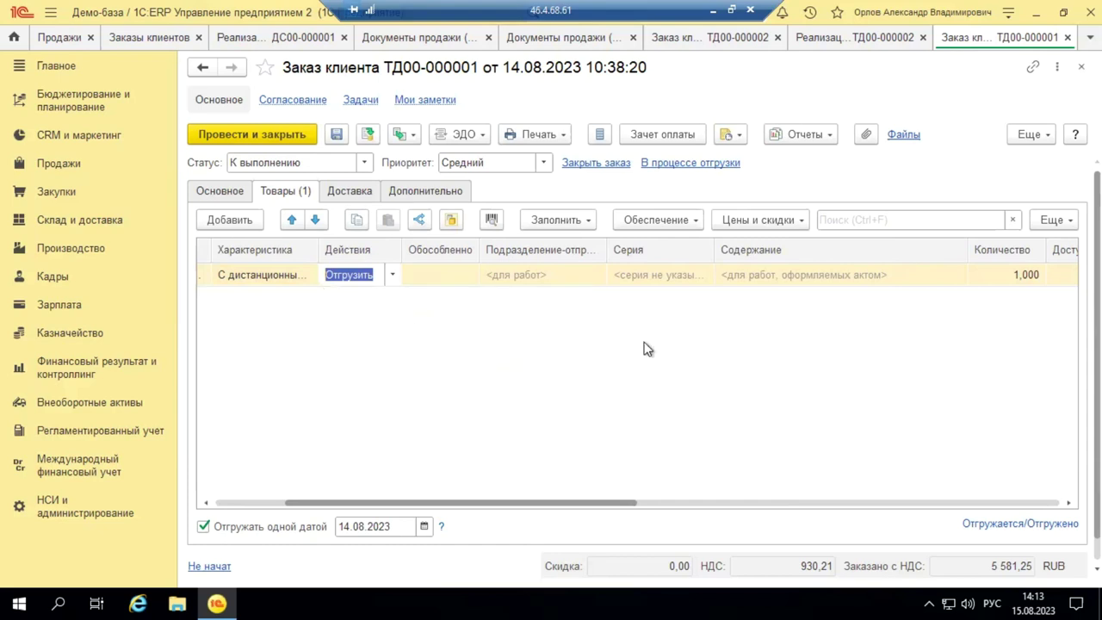
pyautogui.click(559, 345)
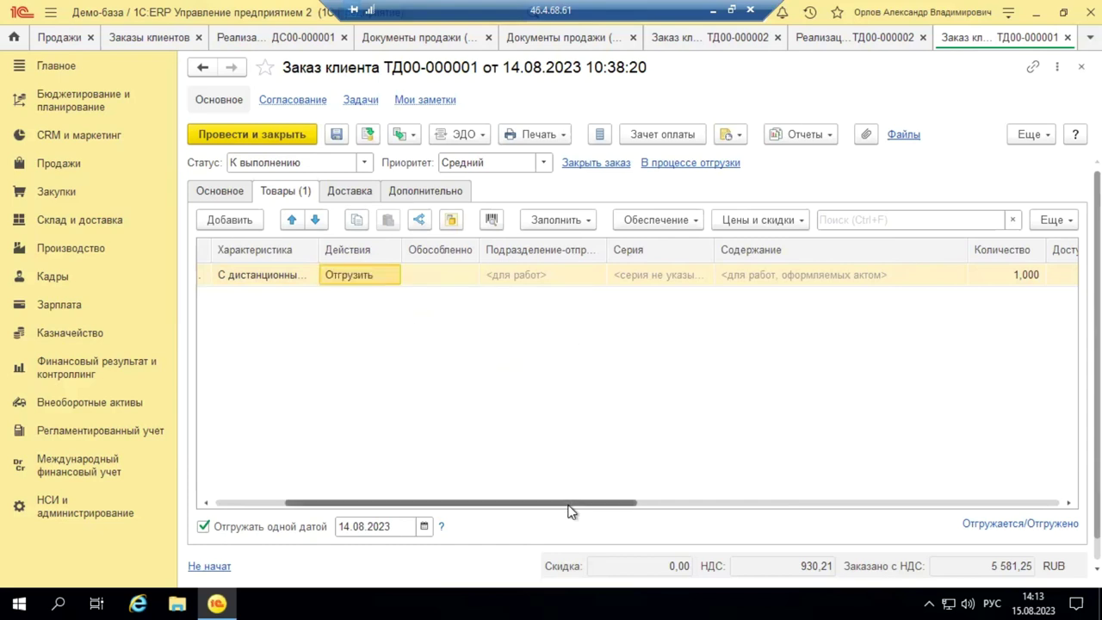
# Look through the price types available for the air conditioner line and reselect Оптовая (для магазинов).
pyautogui.moveTo(569, 510); pyautogui.dragTo(840, 523)
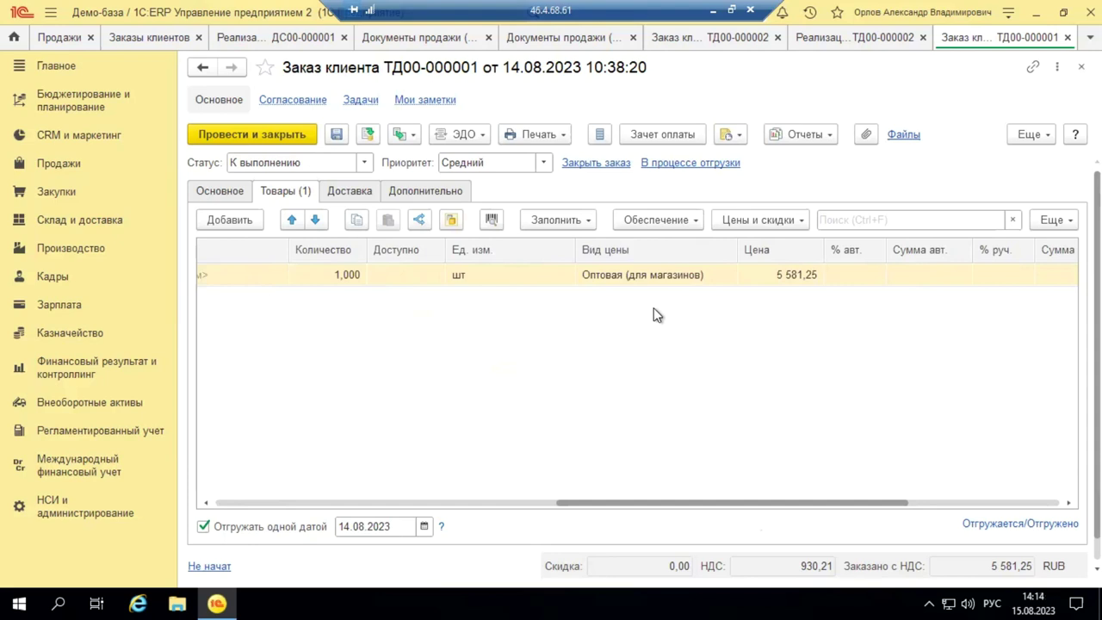
pyautogui.doubleClick(663, 272)
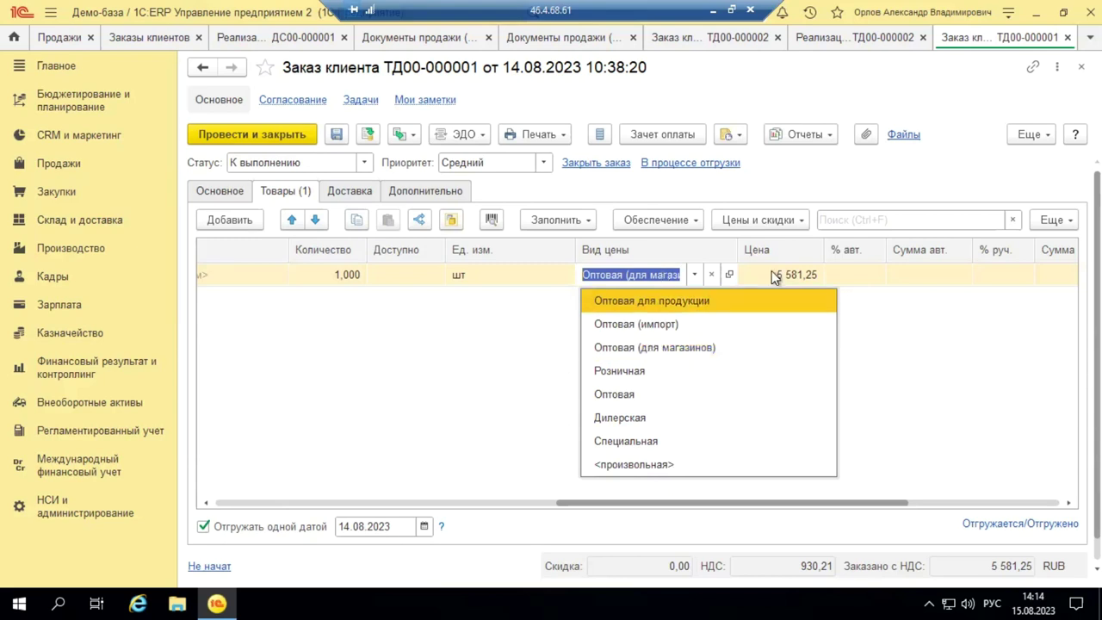
pyautogui.click(673, 351)
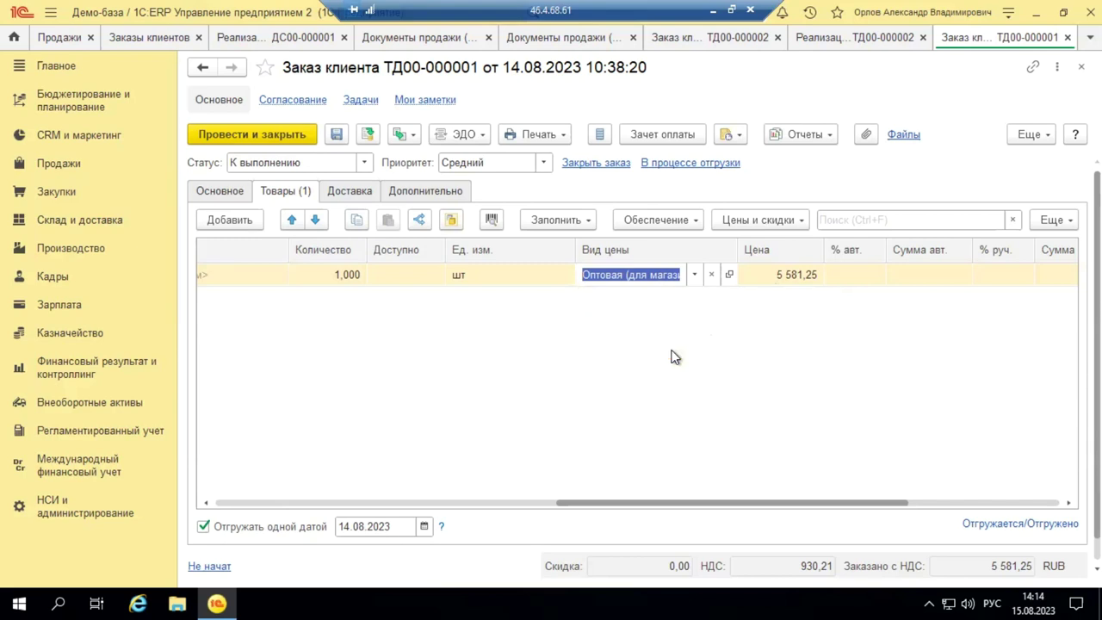
# Change the air conditioner line's price type to <произвольная> and set its price to 5 000,00.
pyautogui.click(695, 275)
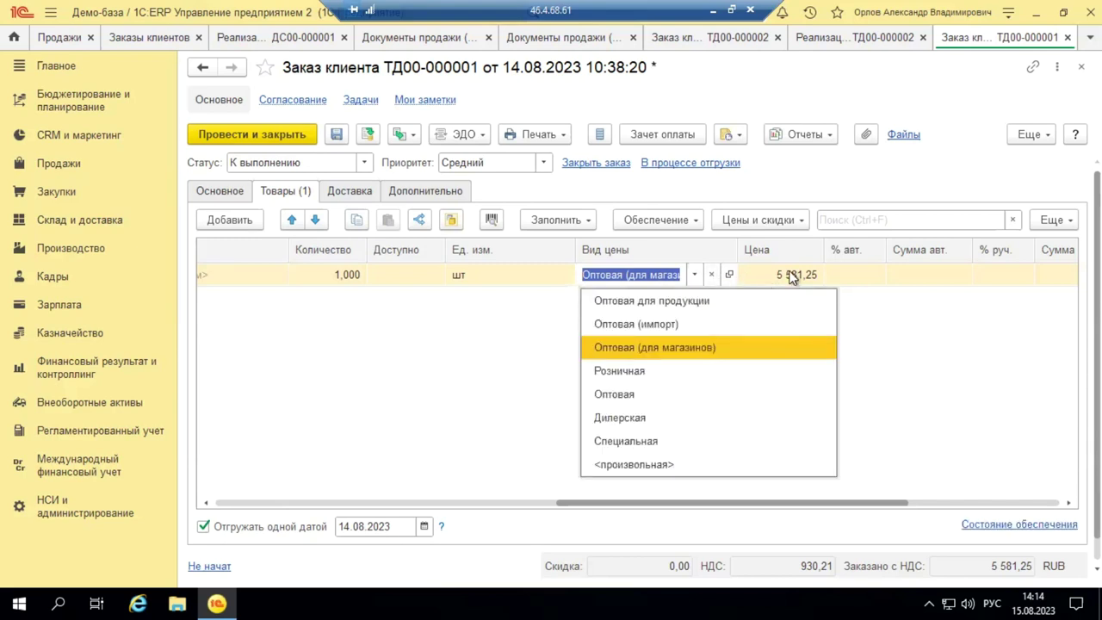
pyautogui.click(636, 465)
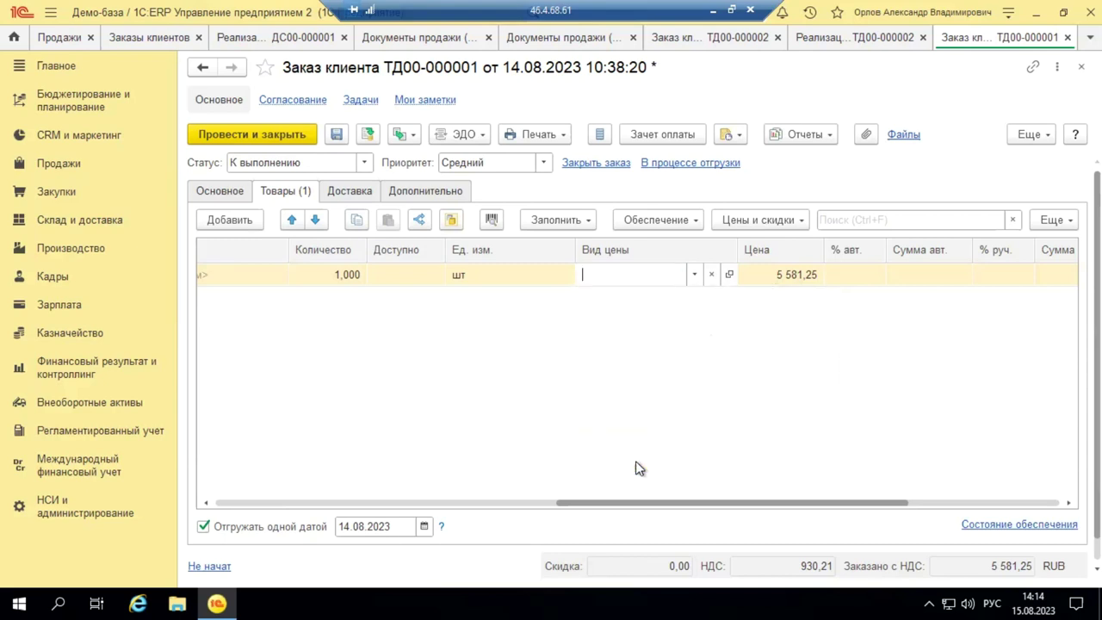
pyautogui.click(794, 284)
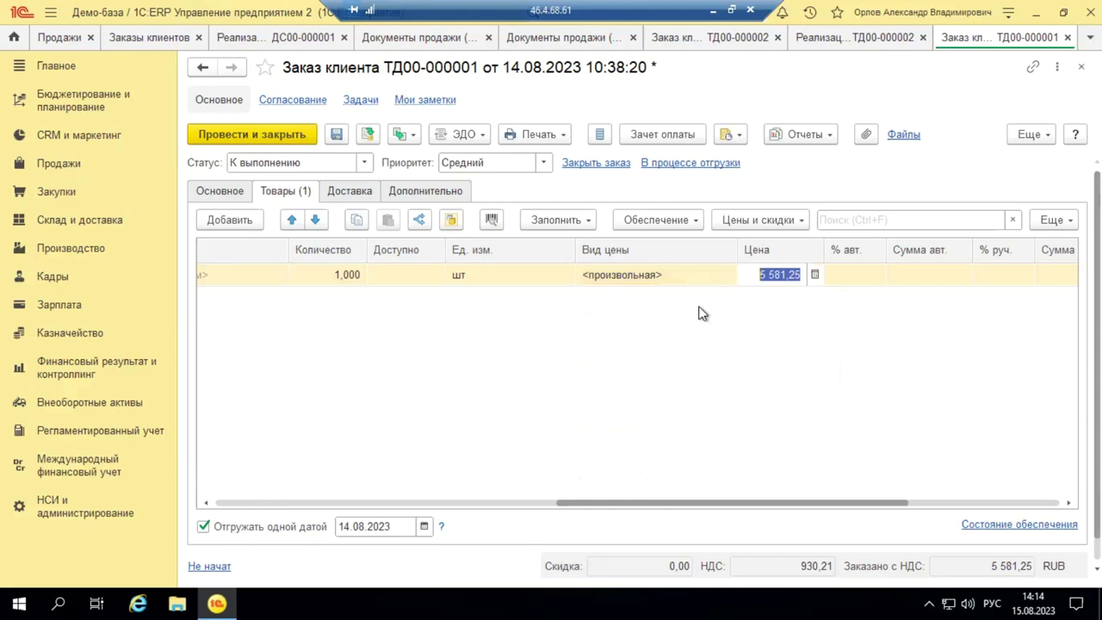
pyautogui.write('50000')
pyautogui.press('BackSpace')
pyautogui.click(702, 312)
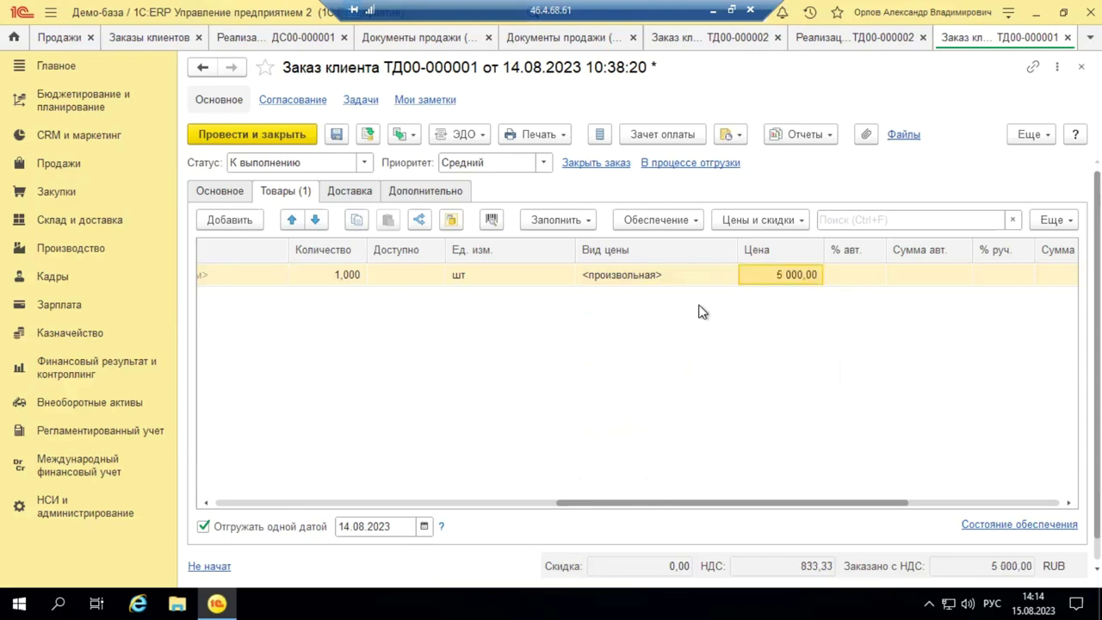
# Set the air conditioner line's price type back to Оптовая (для магазинов).
pyautogui.click(678, 275)
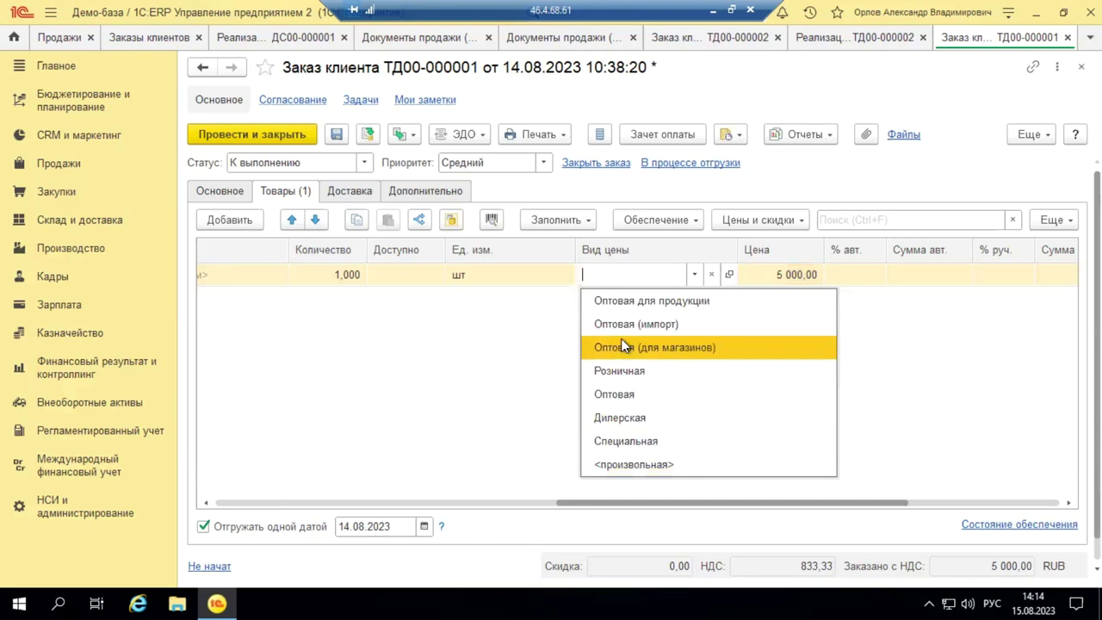
pyautogui.click(637, 302)
pyautogui.click(693, 276)
pyautogui.click(685, 351)
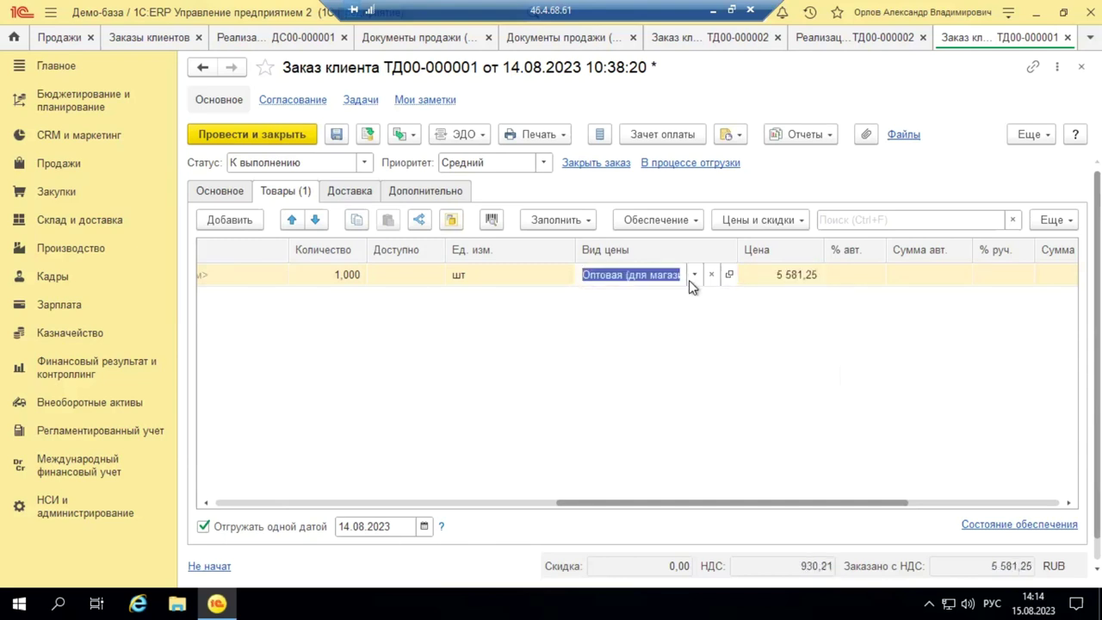
pyautogui.click(643, 313)
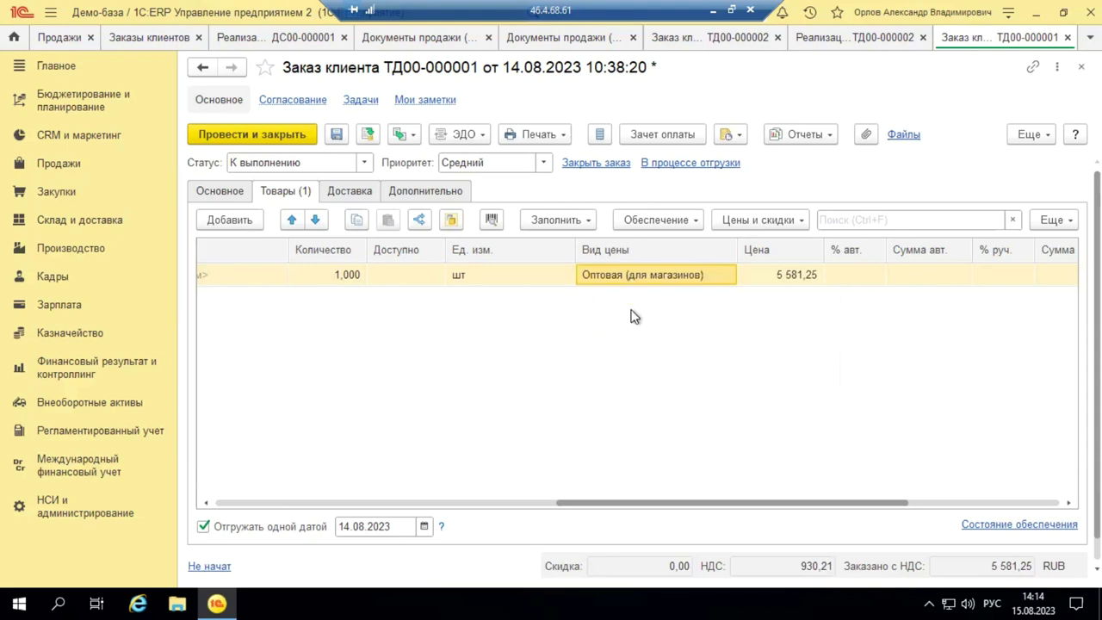
# Examine the air conditioner line's amount and VAT rate, and view the taxation types available in the order's additional details.
pyautogui.click(793, 279)
pyautogui.moveTo(794, 504); pyautogui.dragTo(987, 507)
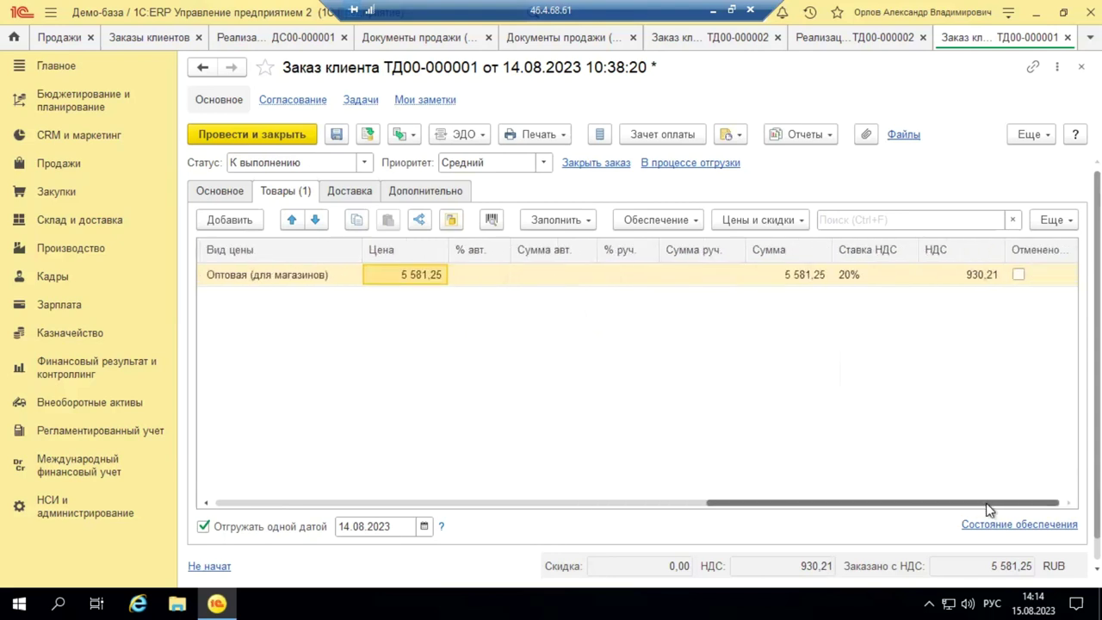
pyautogui.click(882, 280)
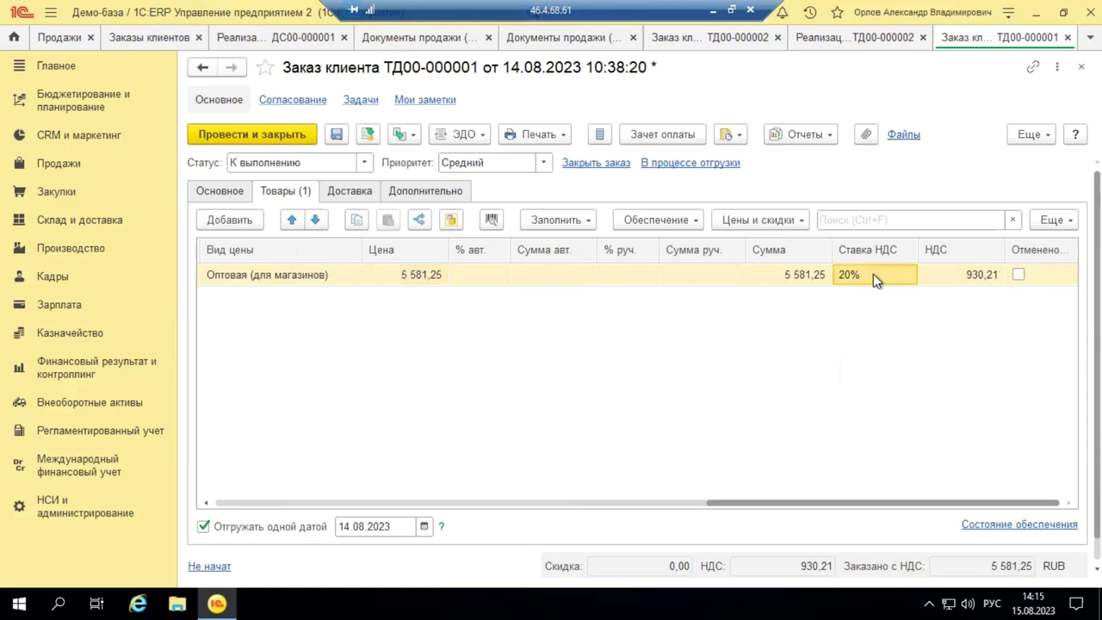
pyautogui.click(430, 191)
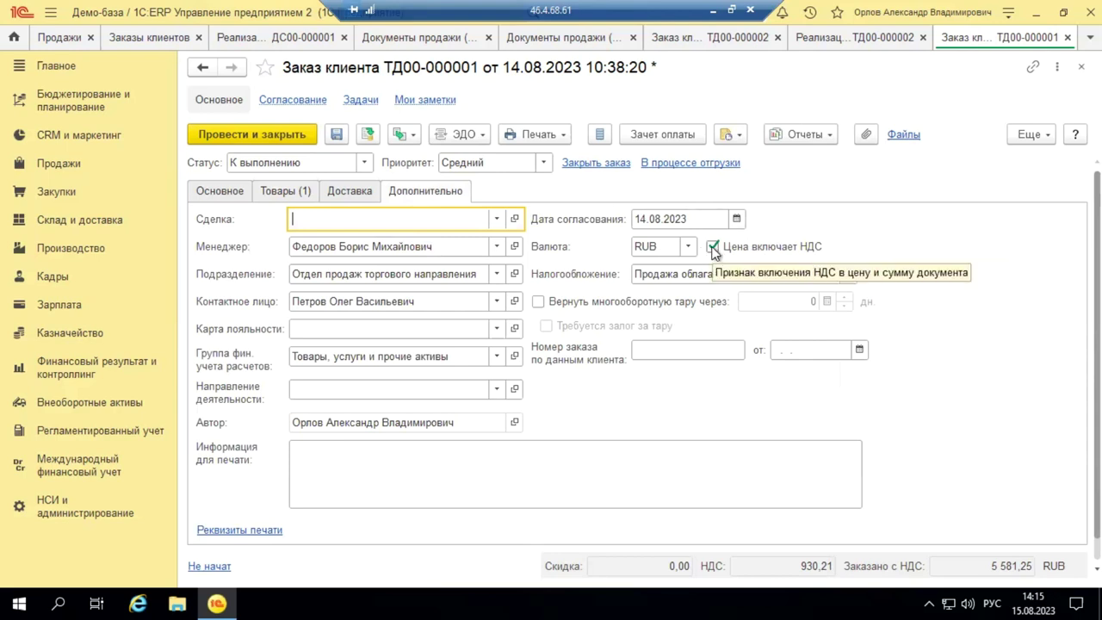
pyautogui.click(848, 276)
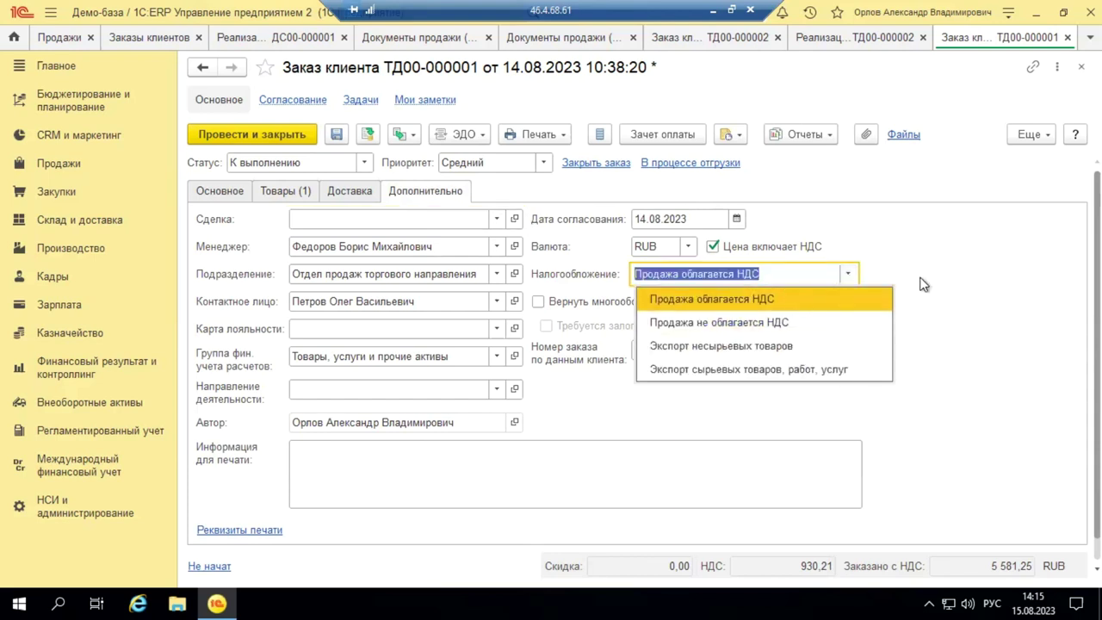
pyautogui.click(953, 286)
# Open the agreement specified in the order's main details, review its sales conditions, and close it.
pyautogui.click(216, 191)
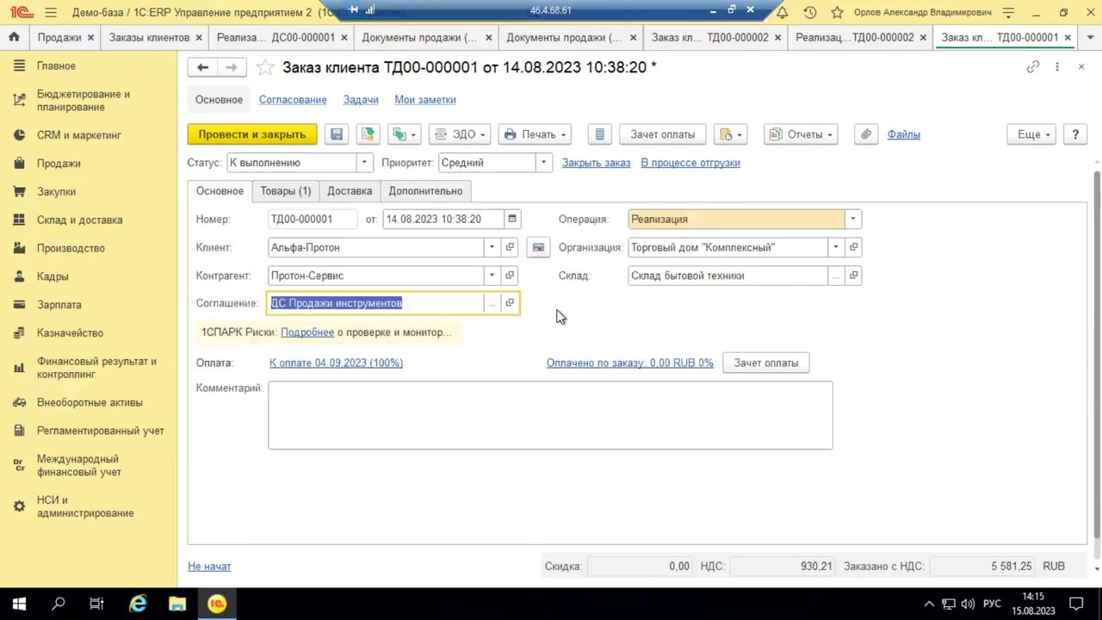
pyautogui.click(510, 303)
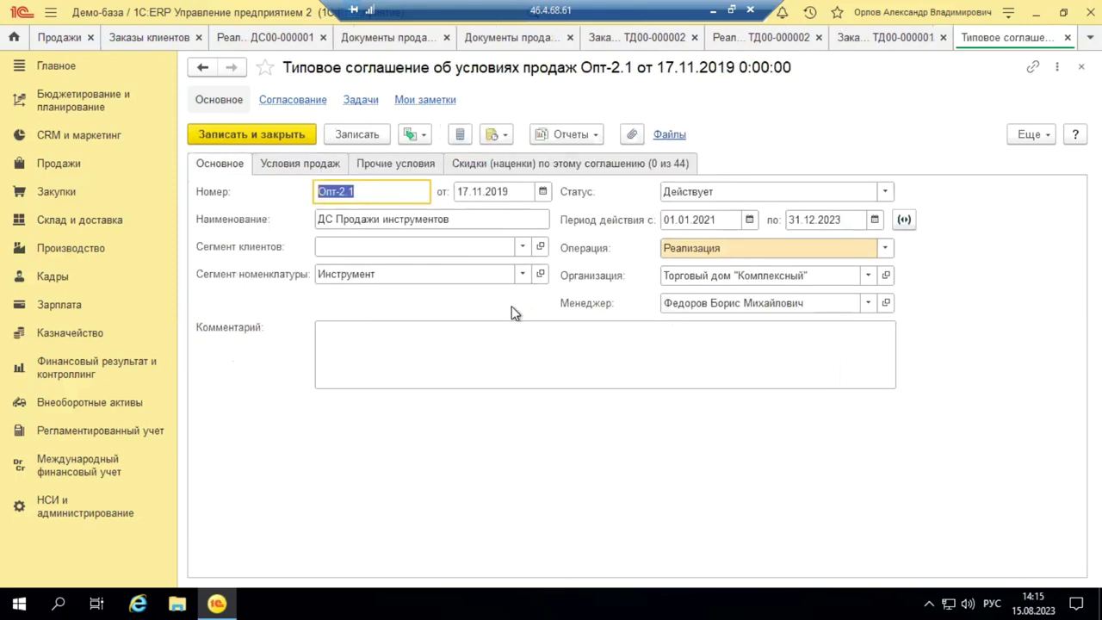
pyautogui.click(317, 161)
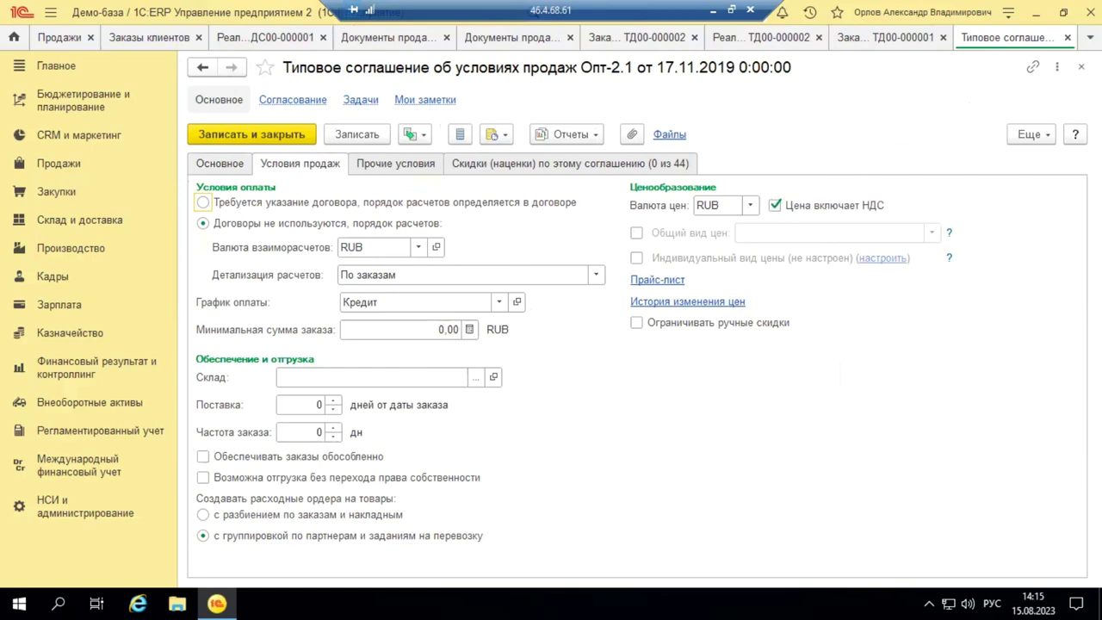
pyautogui.click(1082, 66)
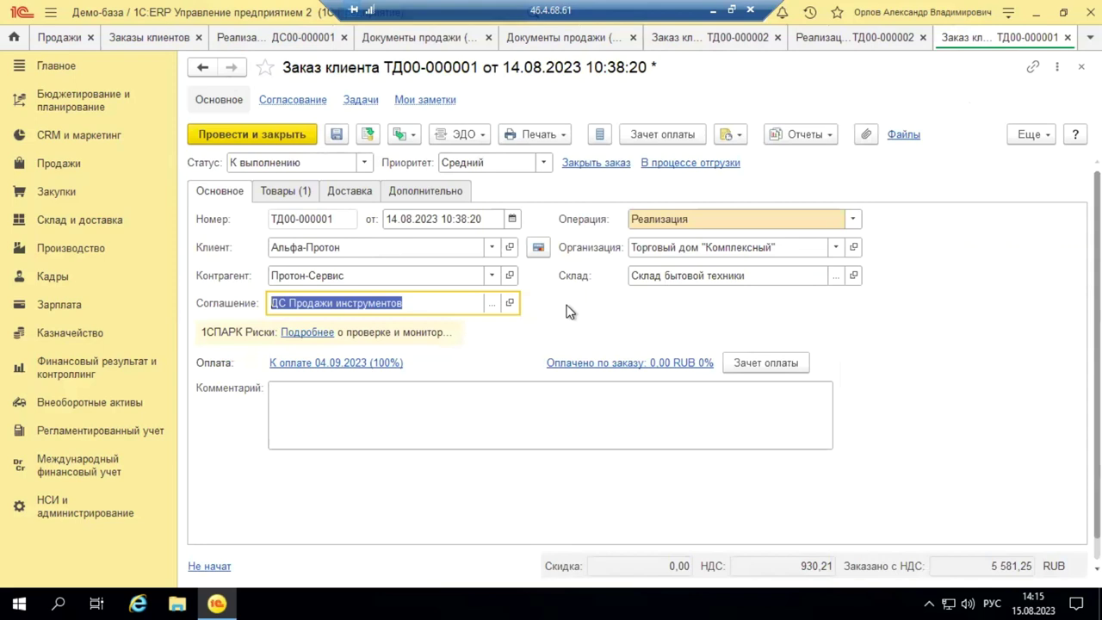
# Review the order's goods and the delivery methods available in its delivery details.
pyautogui.click(301, 191)
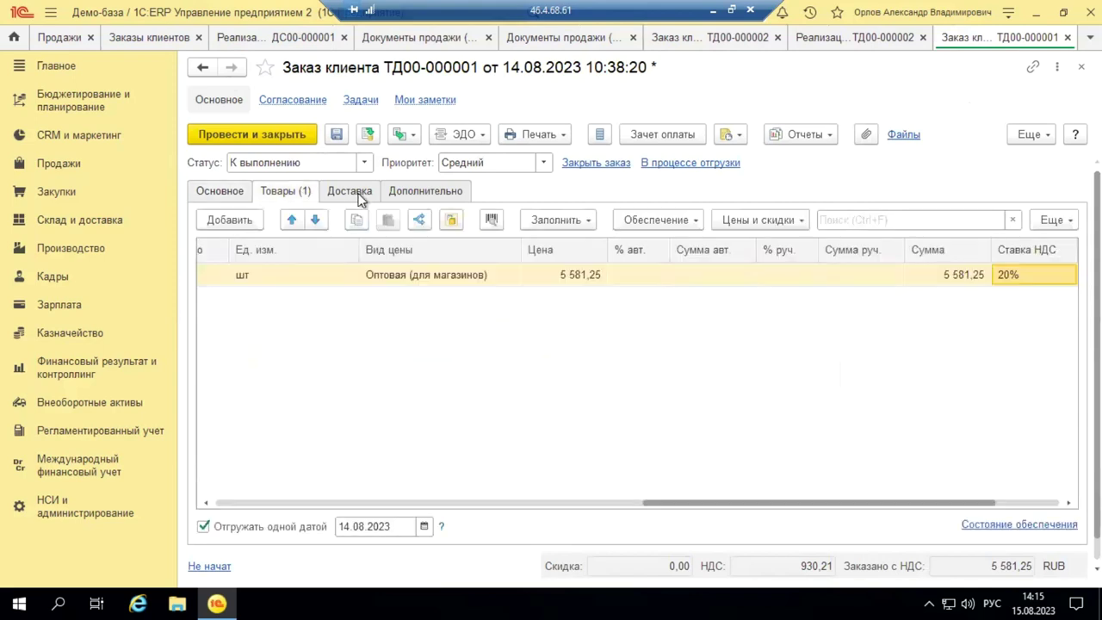
pyautogui.click(360, 193)
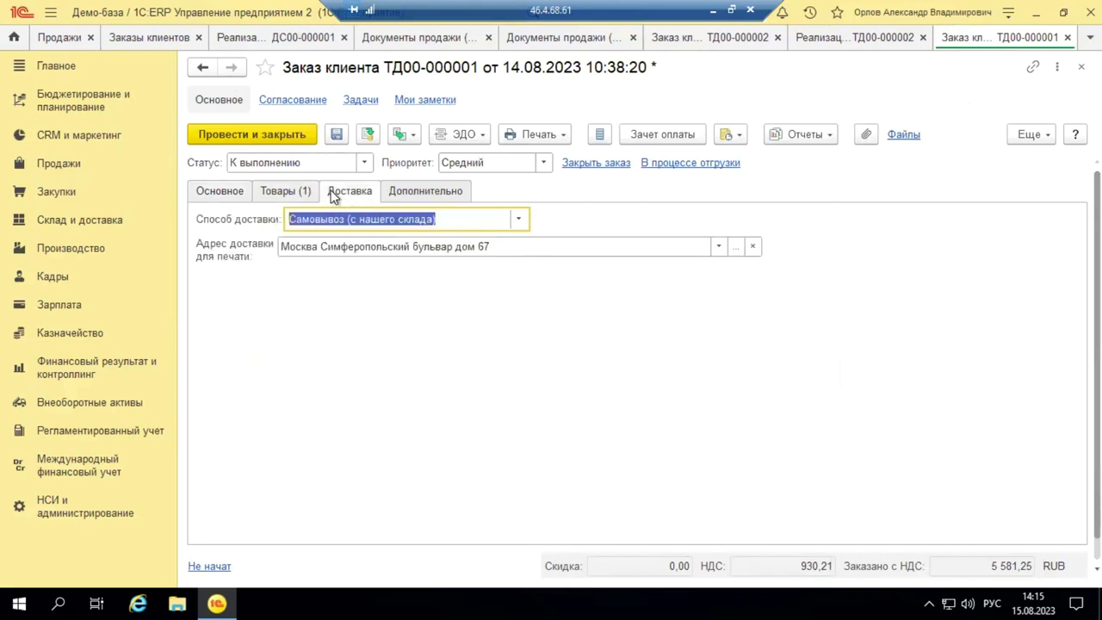
pyautogui.click(519, 221)
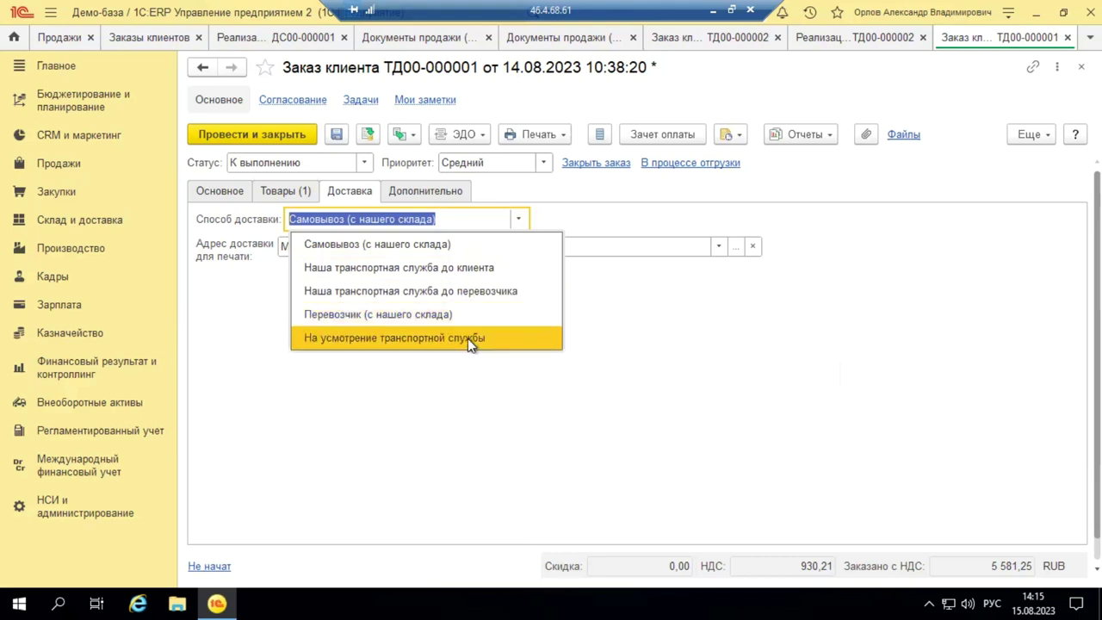
pyautogui.click(598, 327)
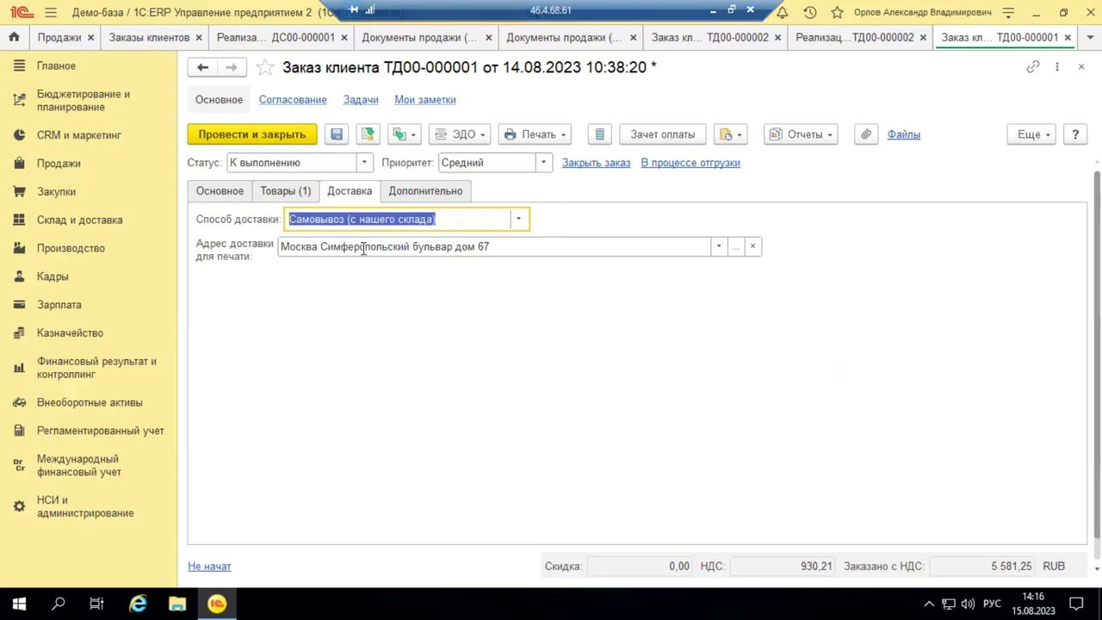
# Open the settlements' financial accounting group from the order's additional details, review its regulated accounting accounts, and close it.
pyautogui.click(433, 193)
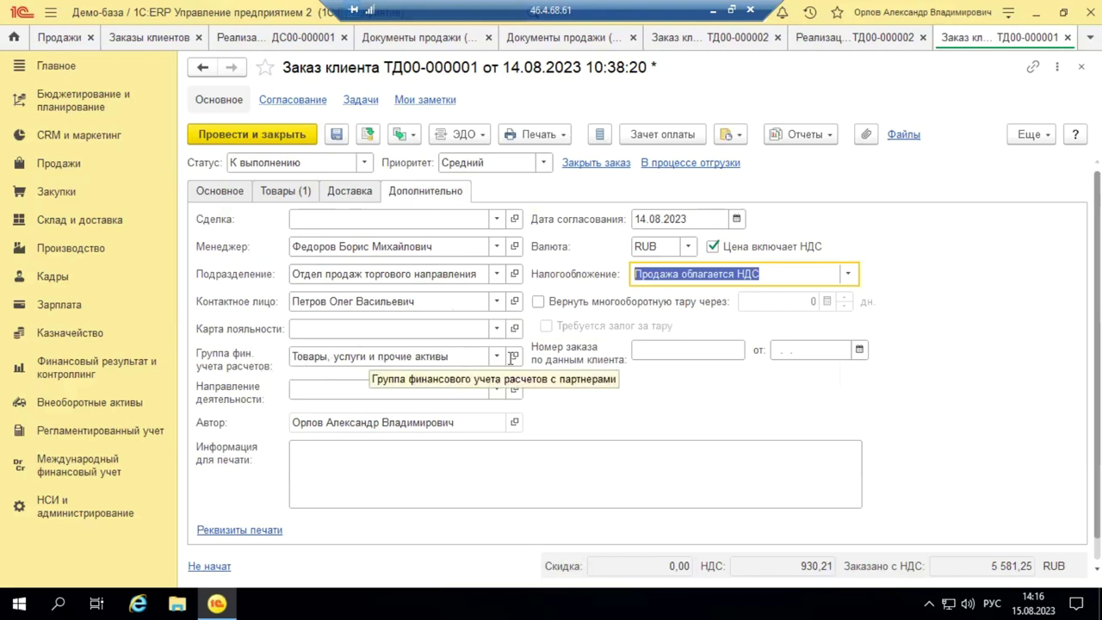
pyautogui.click(517, 355)
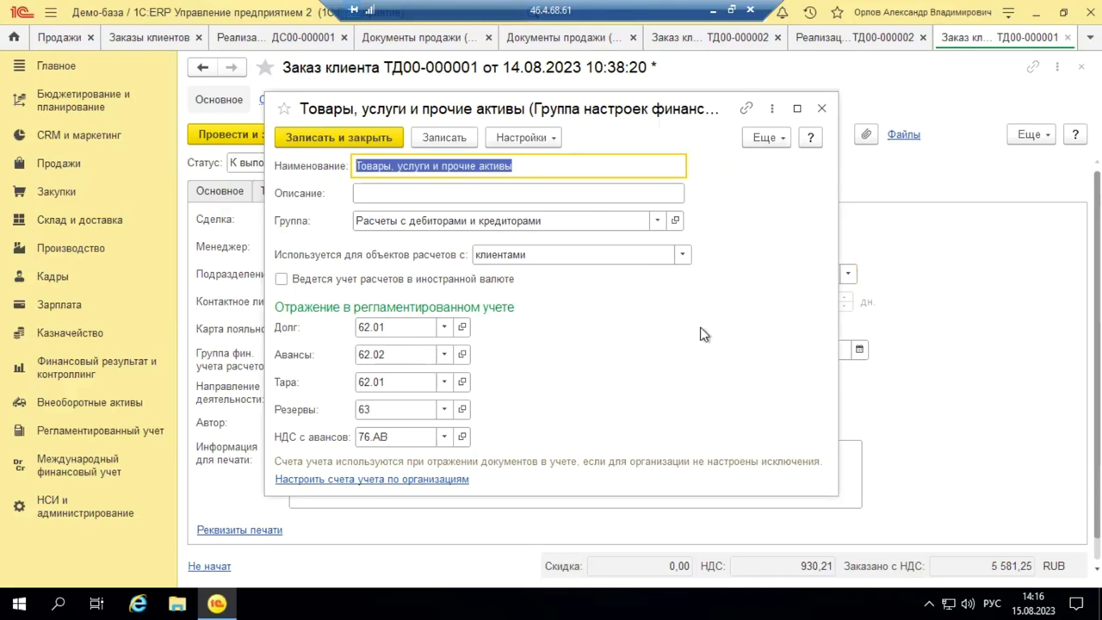
pyautogui.click(824, 109)
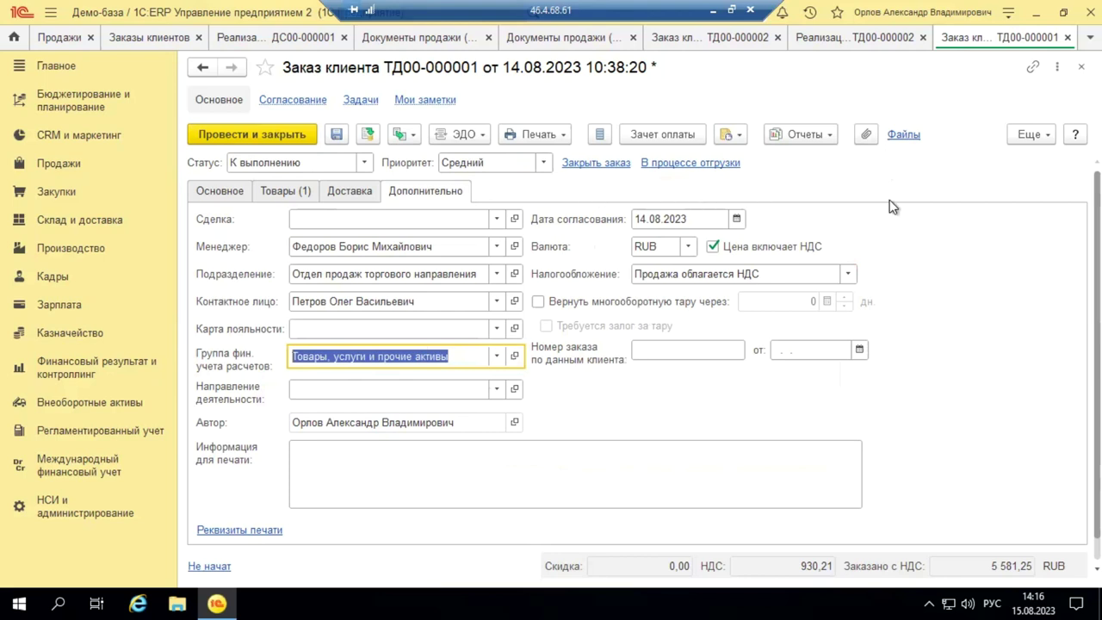
# Return to the start of the order's goods list and post the order.
pyautogui.click(274, 193)
pyautogui.click(620, 507)
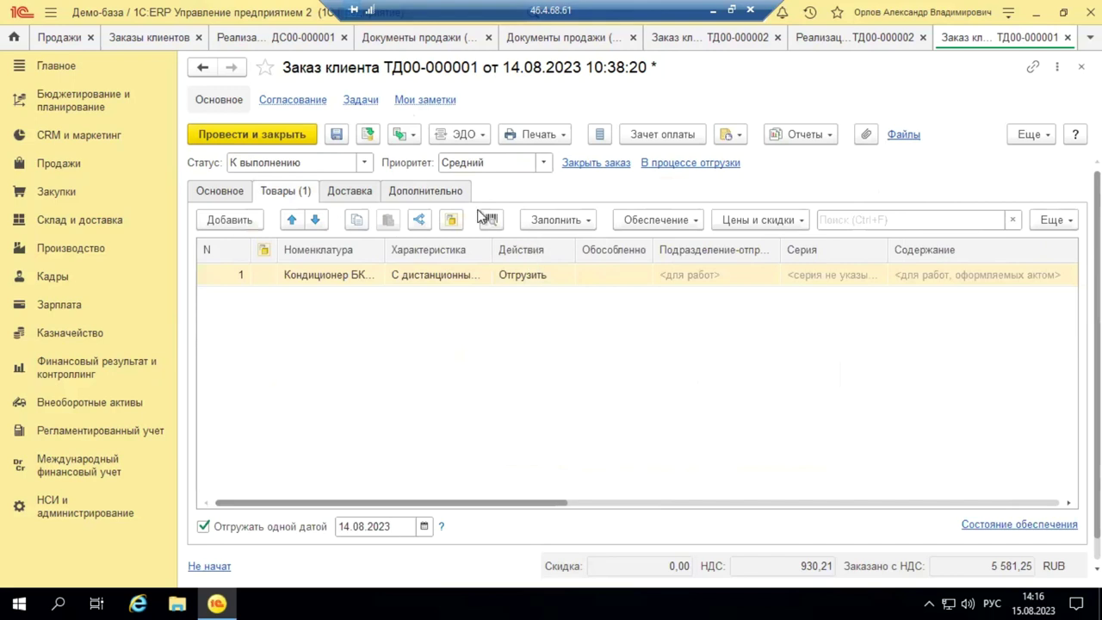
pyautogui.click(364, 134)
# View the priority options and the status options available for the customer order.
pyautogui.click(544, 164)
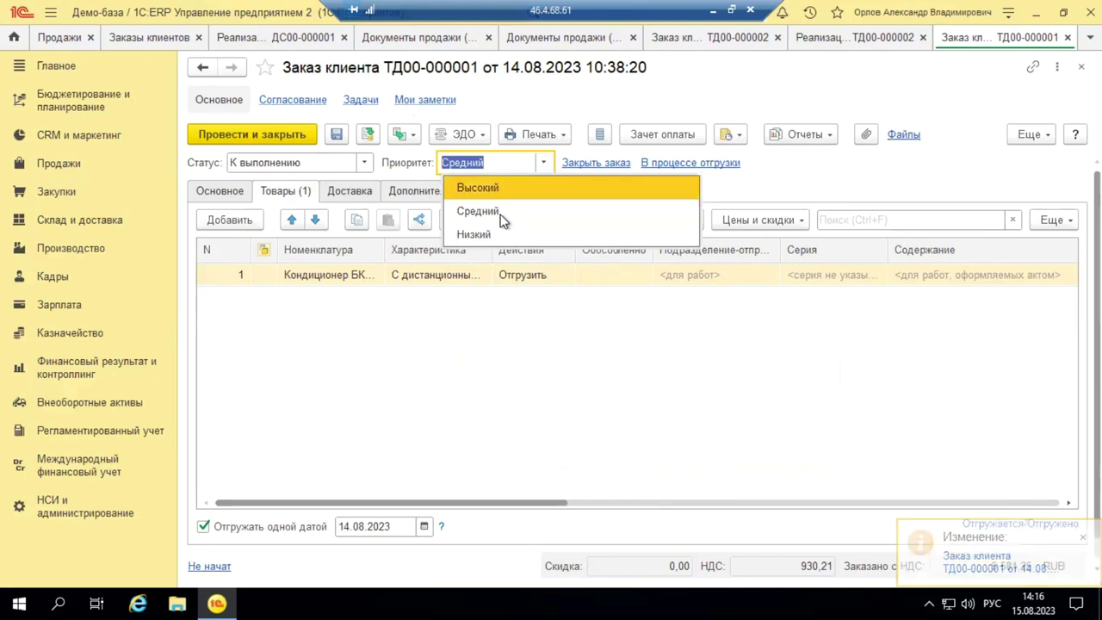
pyautogui.press('Down')
pyautogui.press('Down')
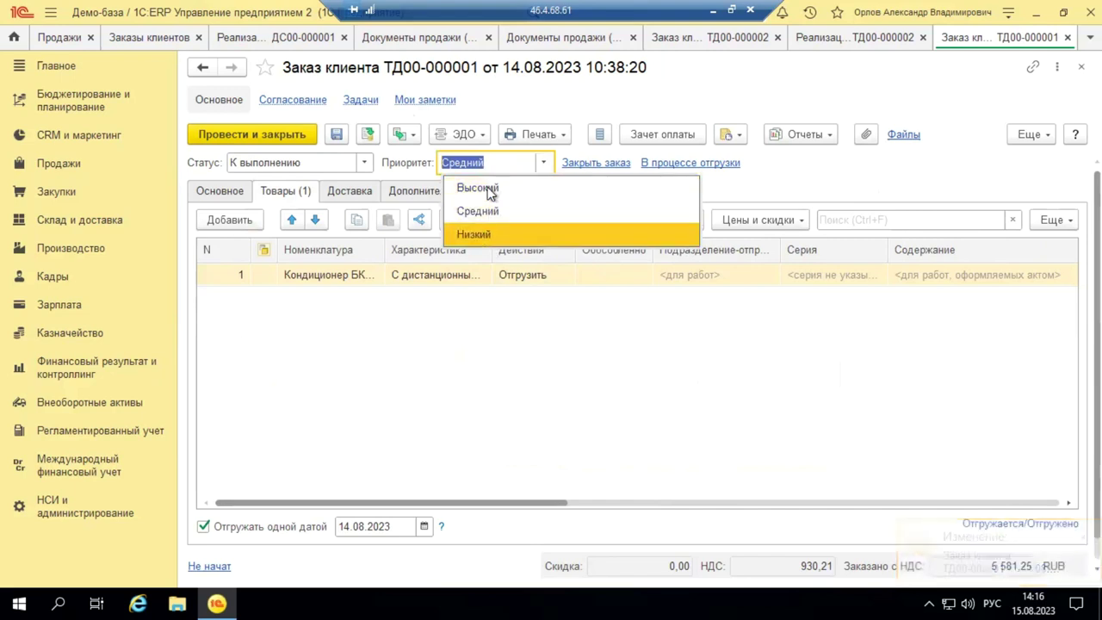
pyautogui.press('Down')
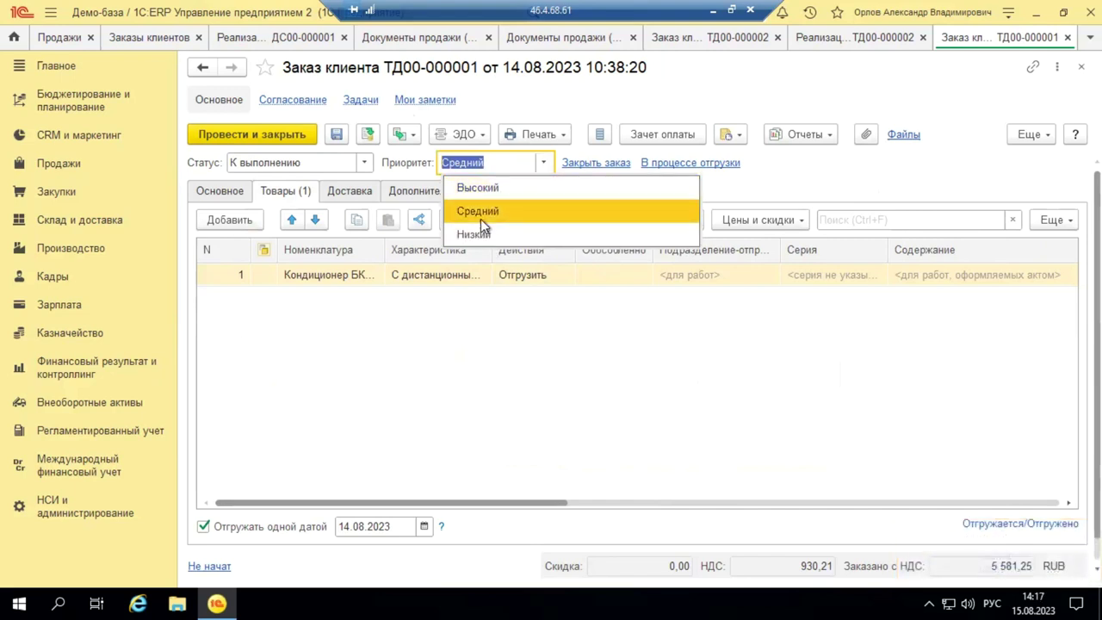
pyautogui.press('Down')
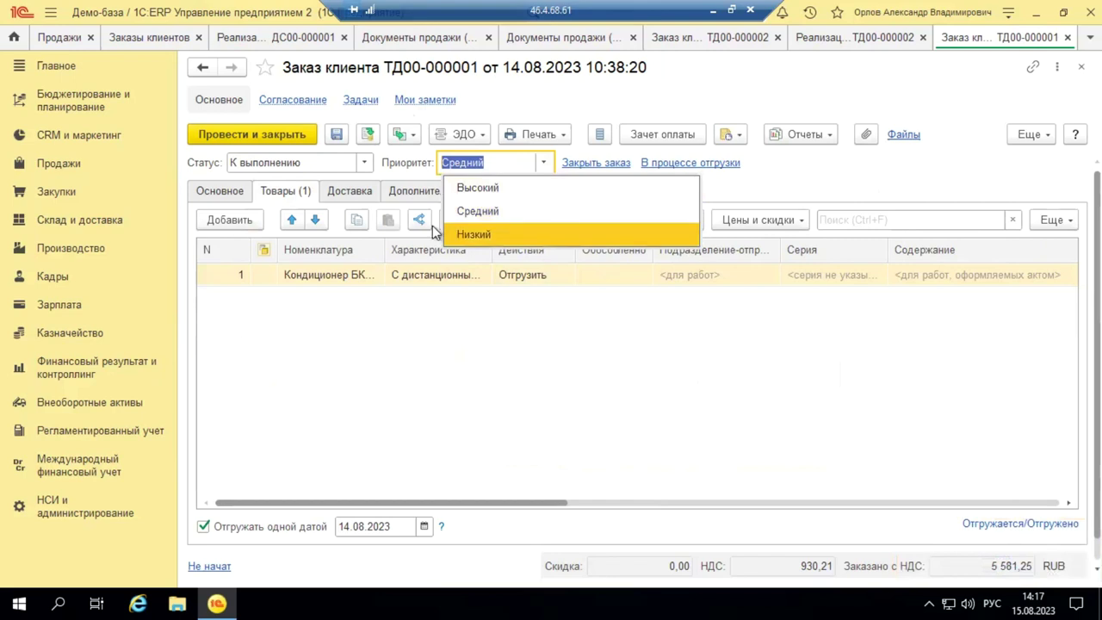
pyautogui.press('Escape')
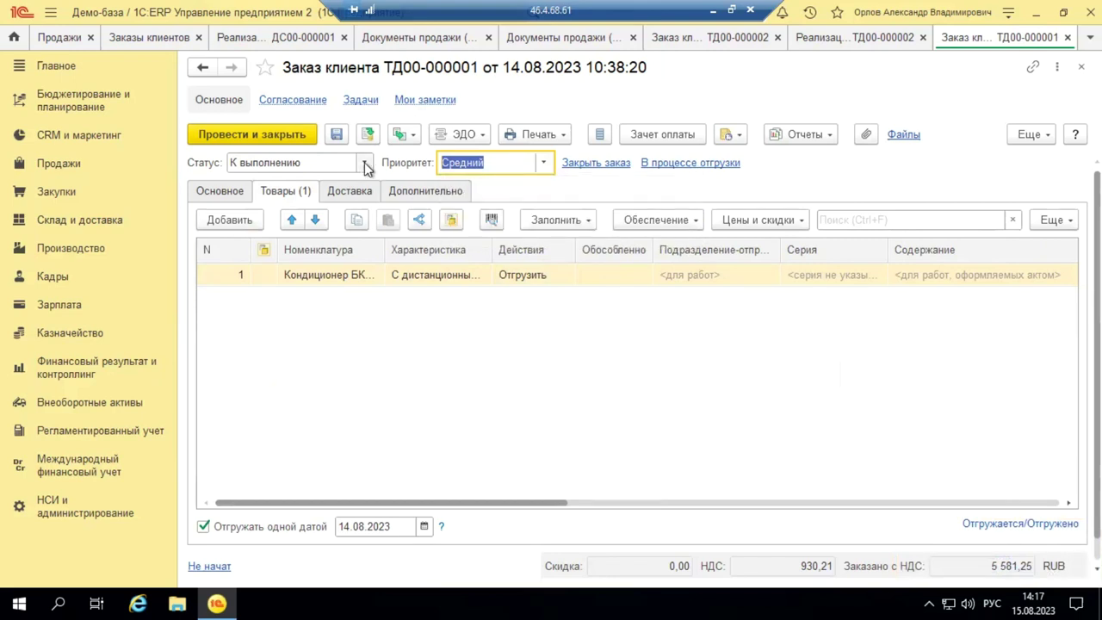
pyautogui.click(365, 163)
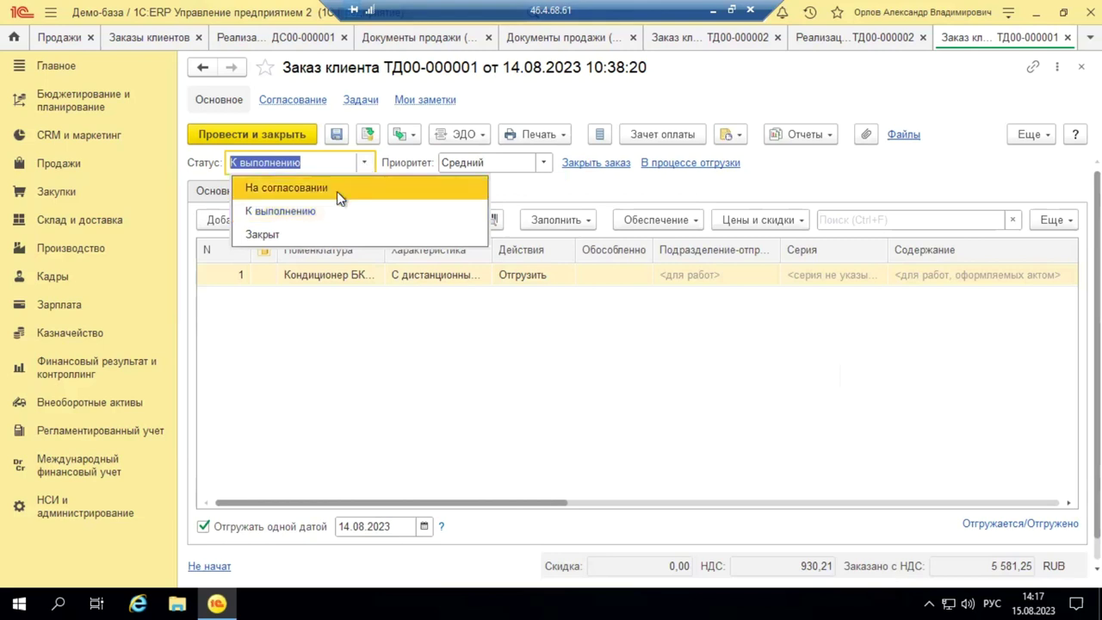
pyautogui.press('Escape')
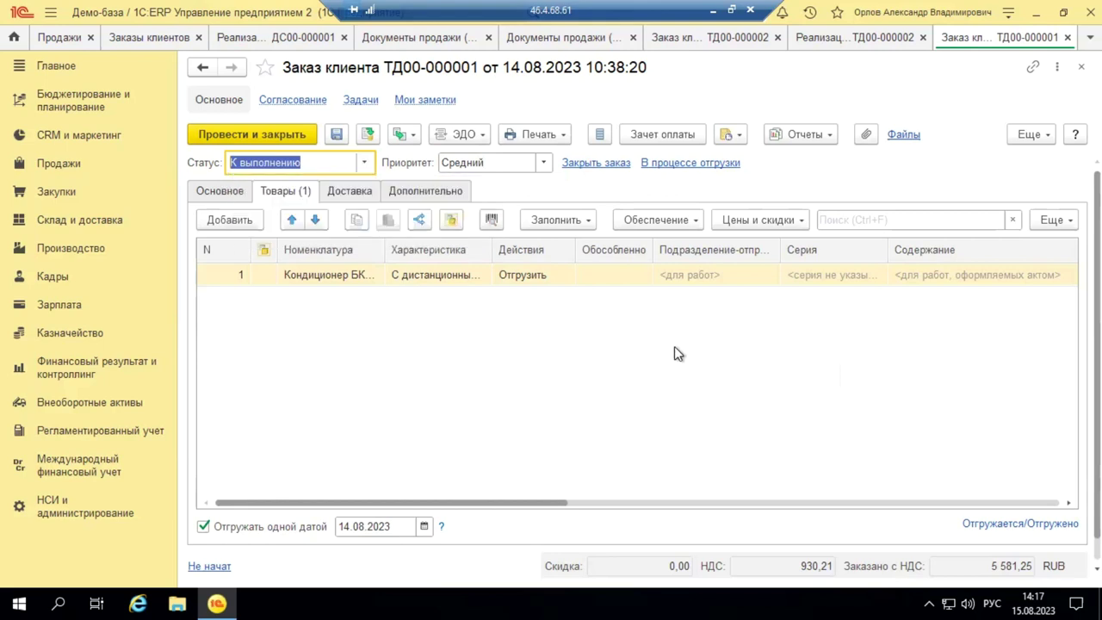
# View the order's goods columns and the document types that can be created on the basis of the order.
pyautogui.moveTo(517, 504); pyautogui.dragTo(746, 513)
pyautogui.click(1043, 137)
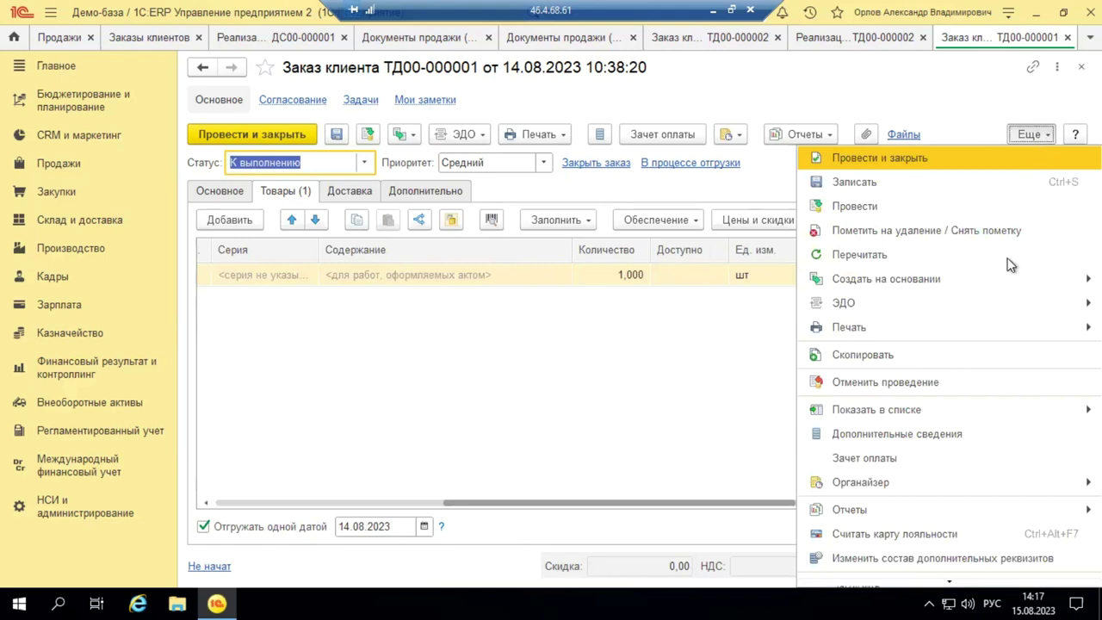
pyautogui.moveTo(996, 286)
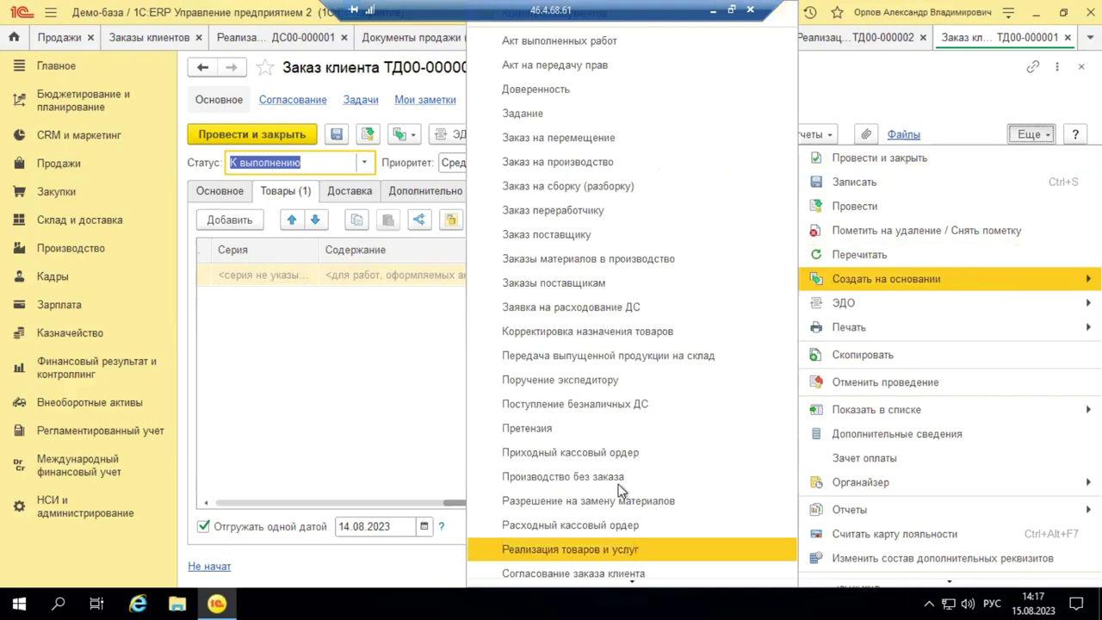
pyautogui.click(467, 285)
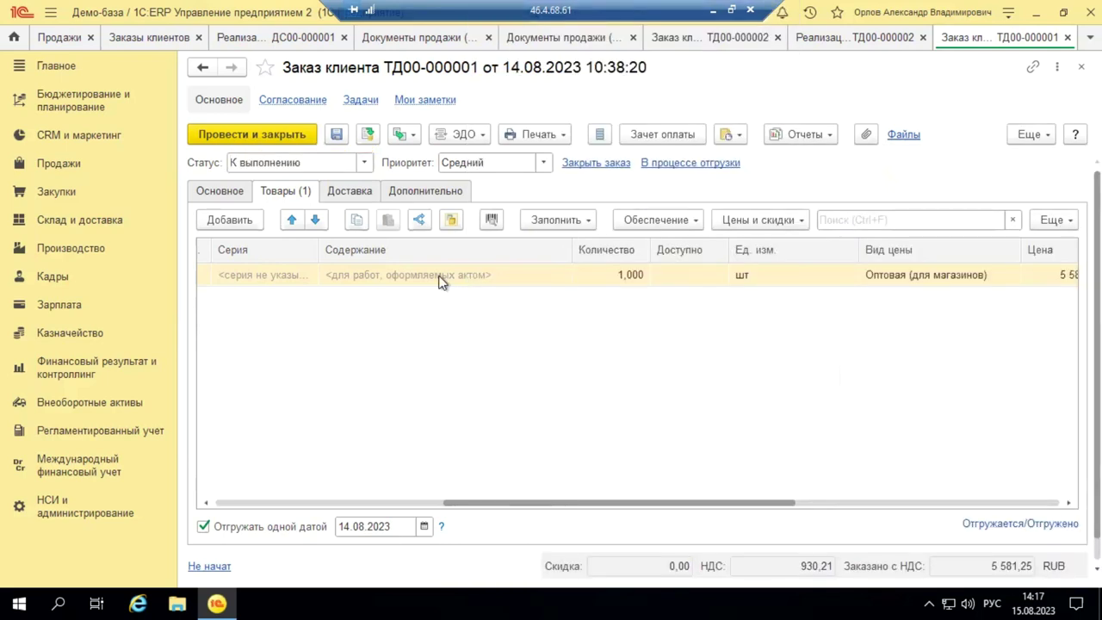
# Go to the list Документы продажи (к оформлению) and close customer order ТД00-000001.
pyautogui.click(60, 164)
pyautogui.click(284, 364)
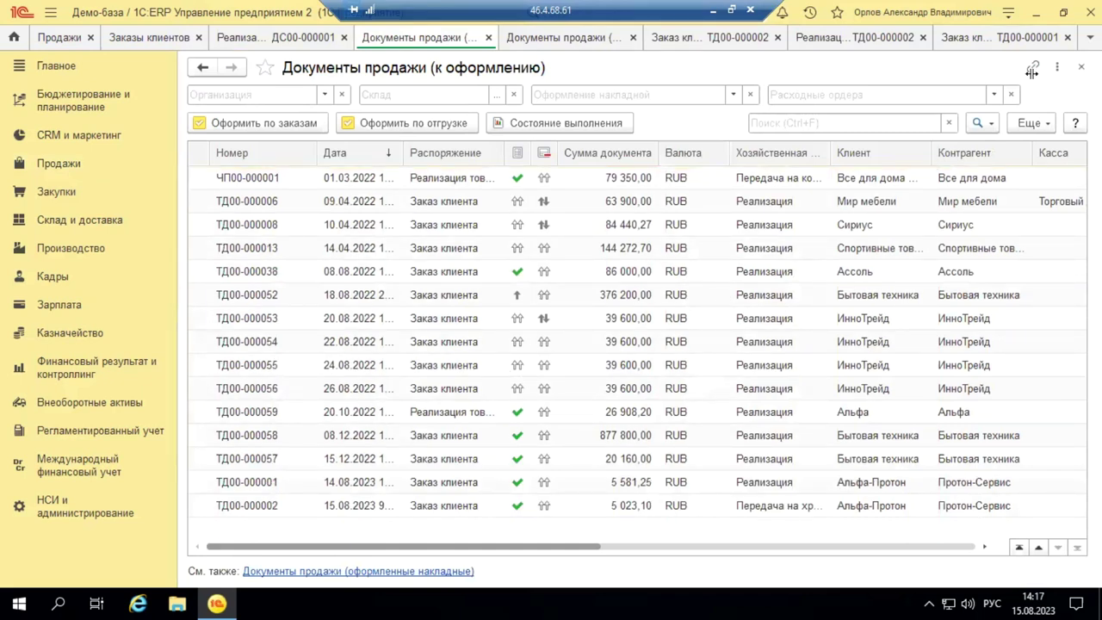
pyautogui.click(1067, 41)
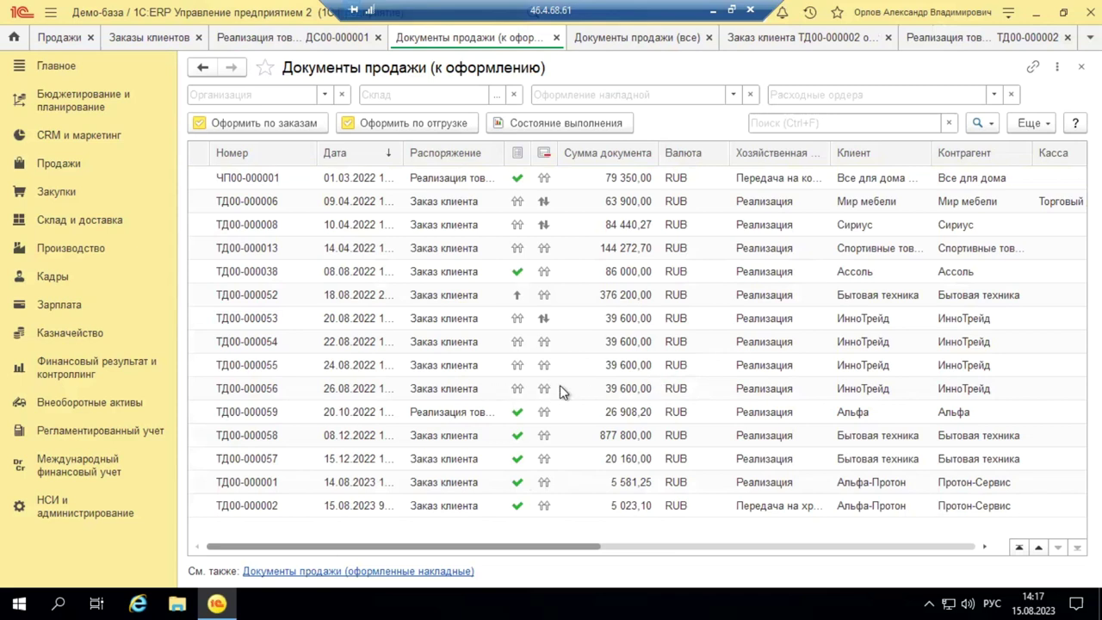
# Try to issue a sales document by order for customer order ТД00-000001 of 14.08.2023.
pyautogui.click(624, 390)
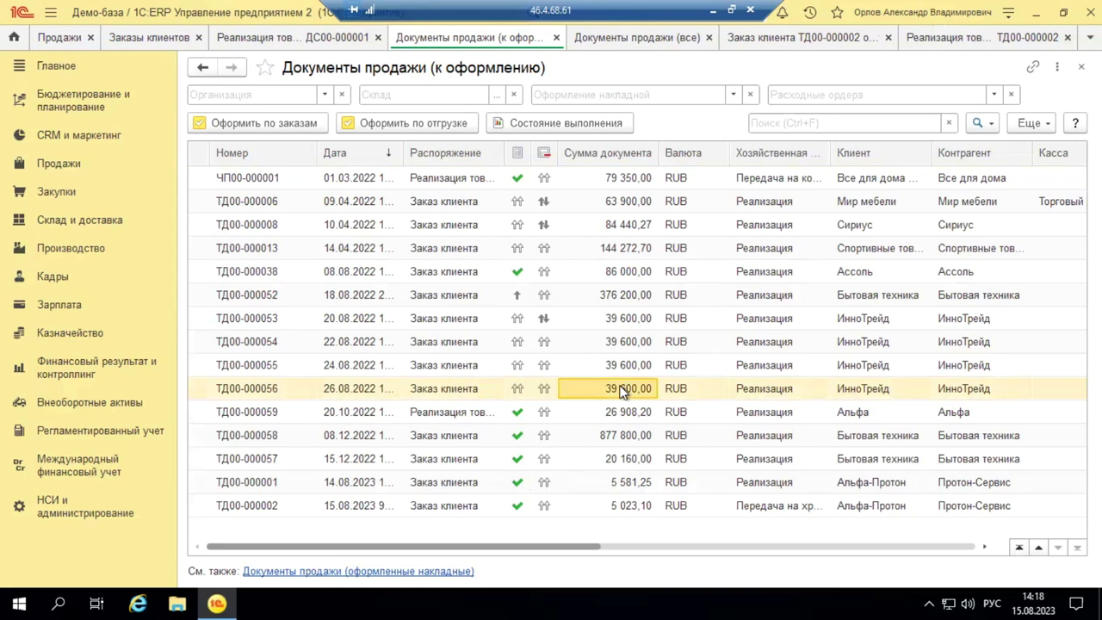
pyautogui.click(606, 486)
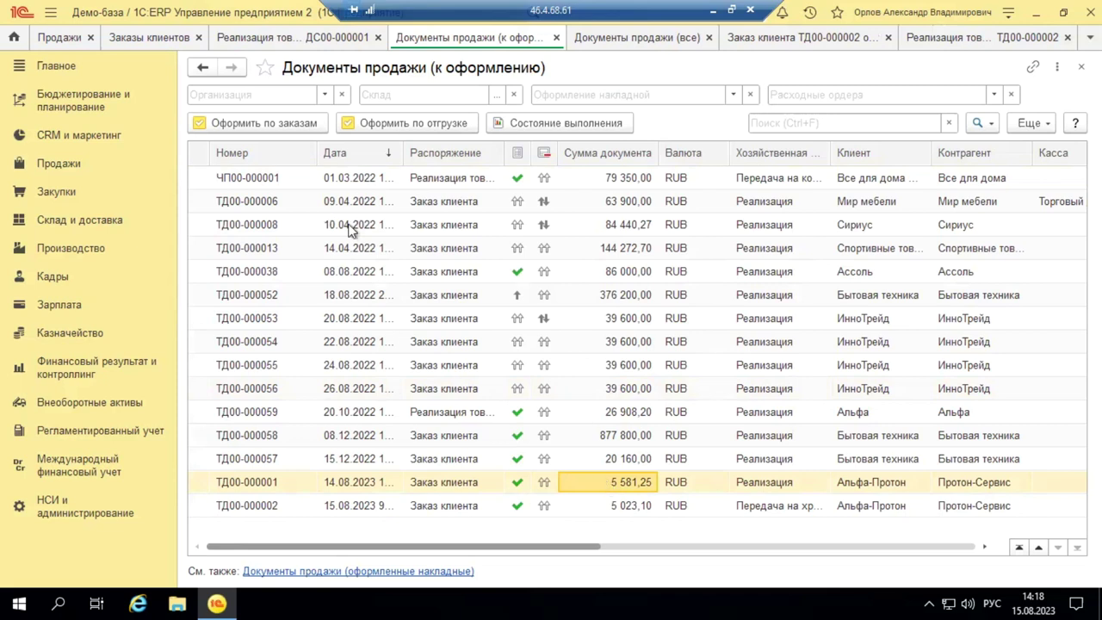
pyautogui.click(265, 124)
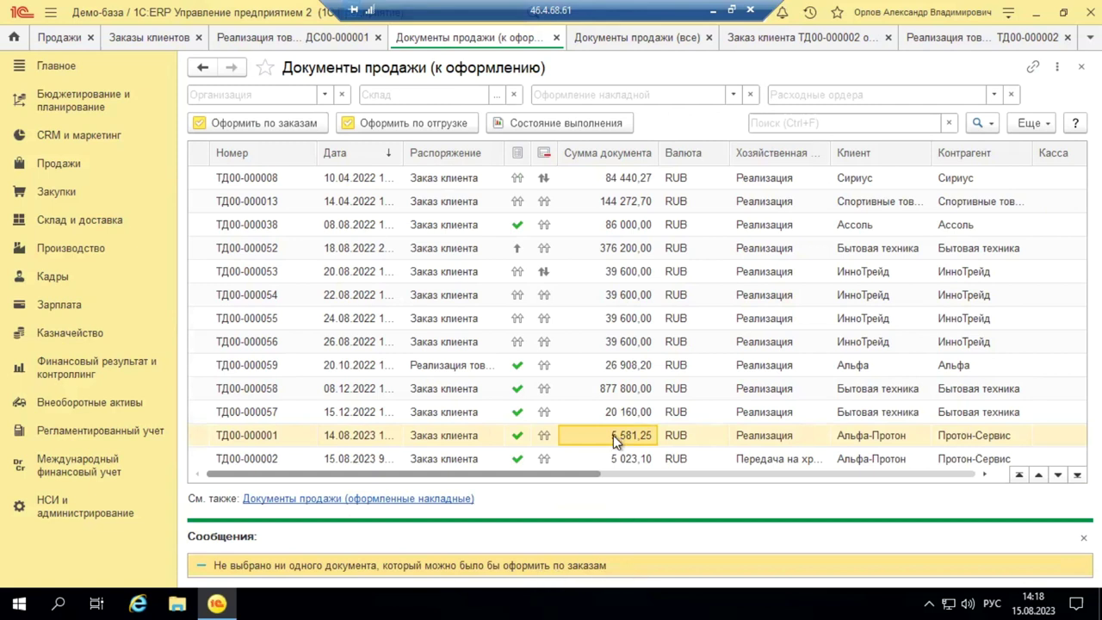
# Open customer order ТД00-000001 from the list and look through its additional commands, including the electronic document and printing options.
pyautogui.click(1030, 123)
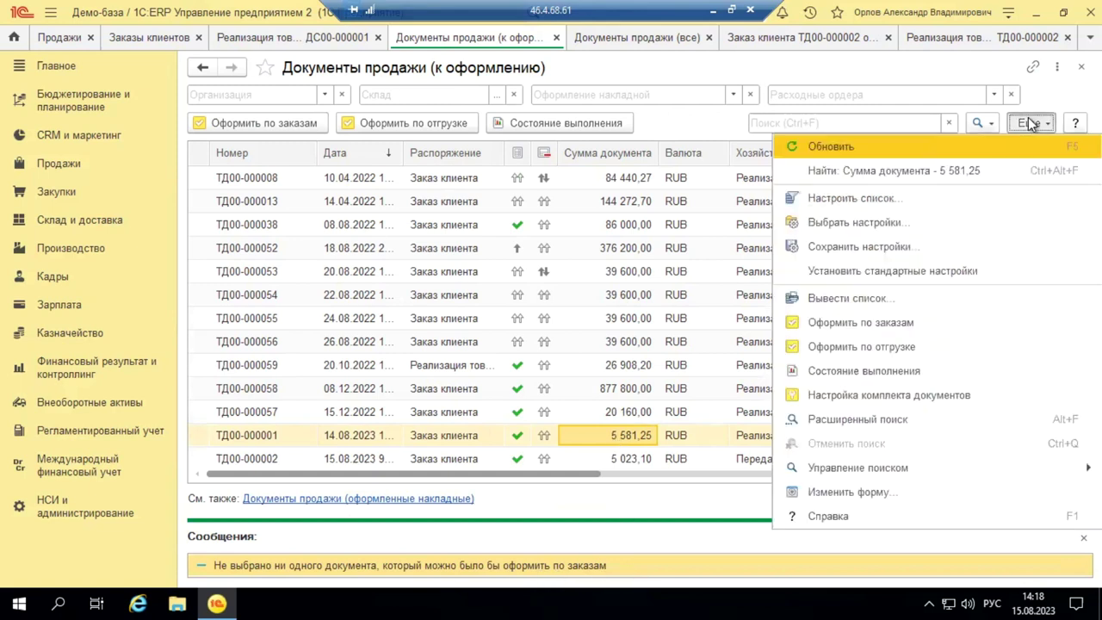
pyautogui.click(605, 435)
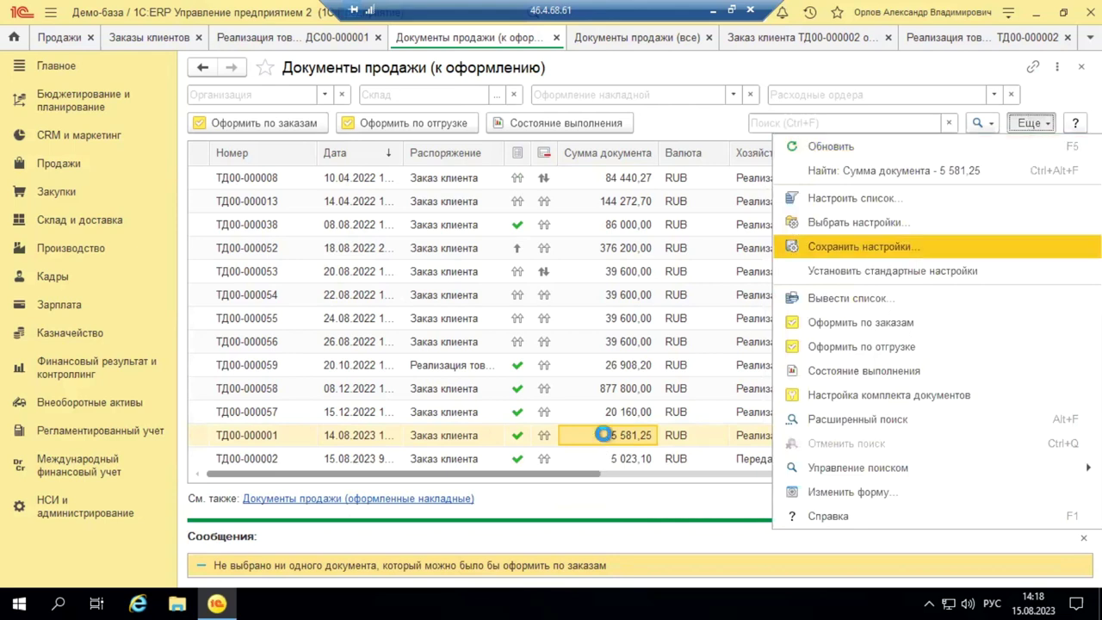
pyautogui.doubleClick(605, 434)
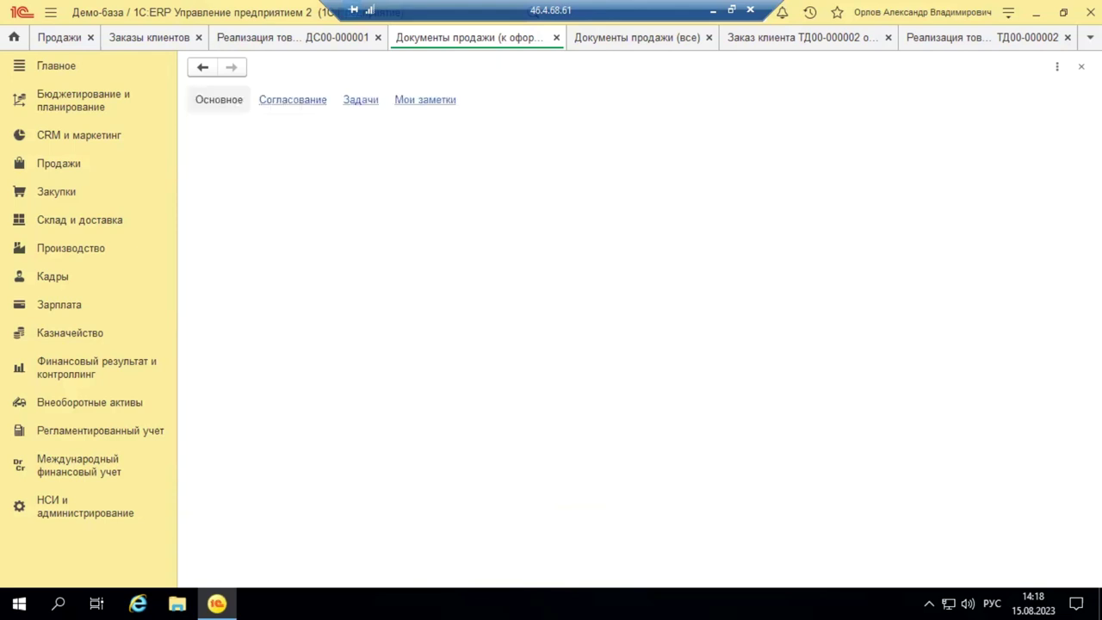
pyautogui.click(1032, 133)
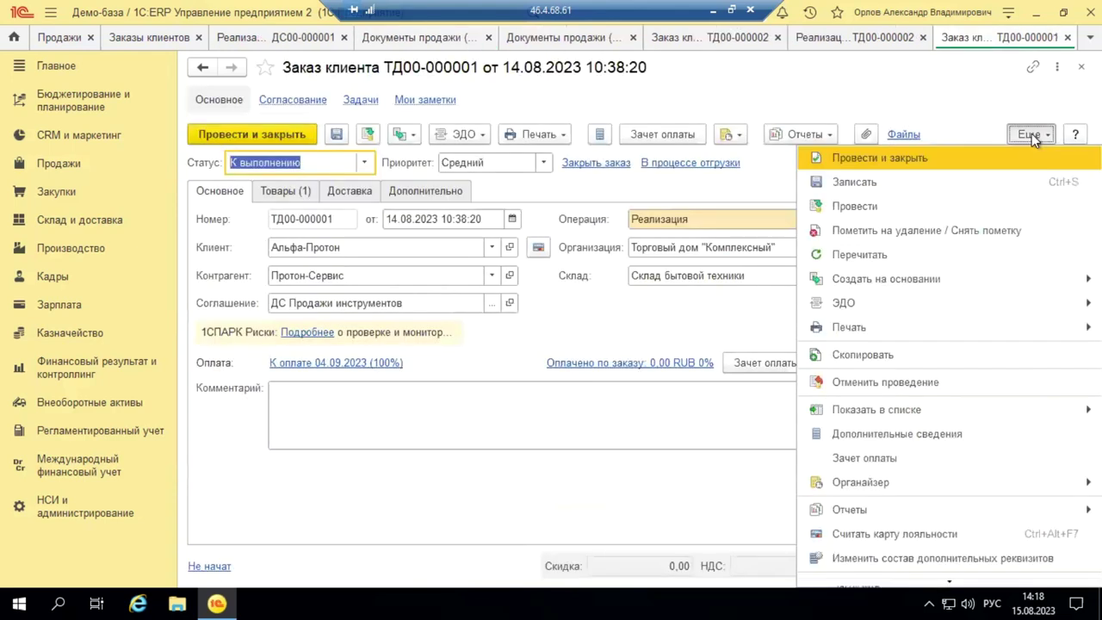
pyautogui.moveTo(901, 316)
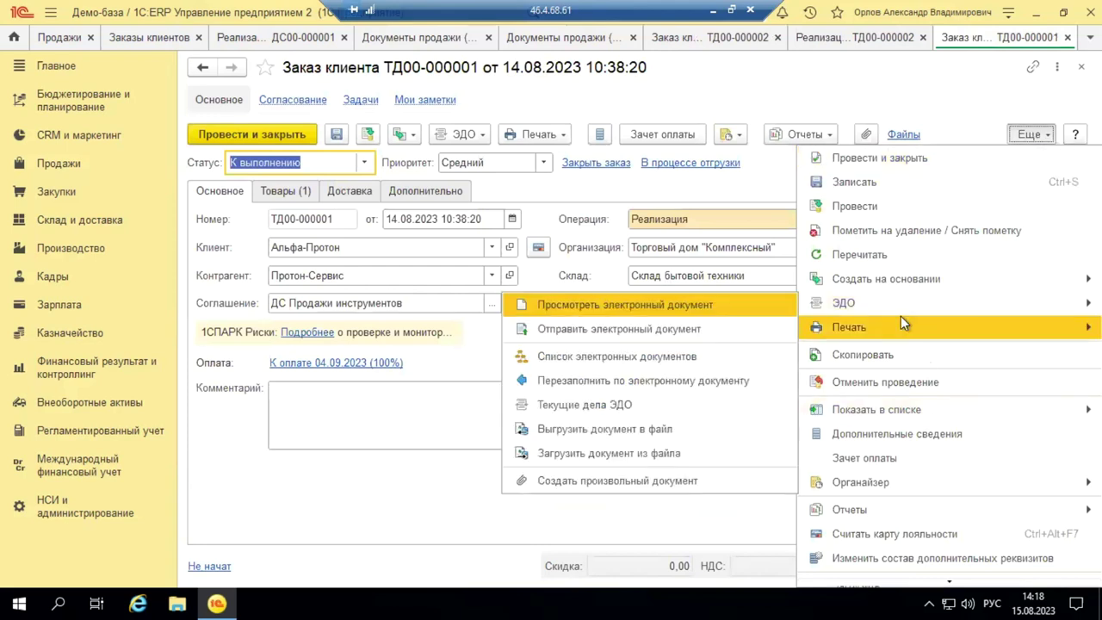
pyautogui.scroll(-1, 901, 316)
pyautogui.scroll(-3, 901, 316)
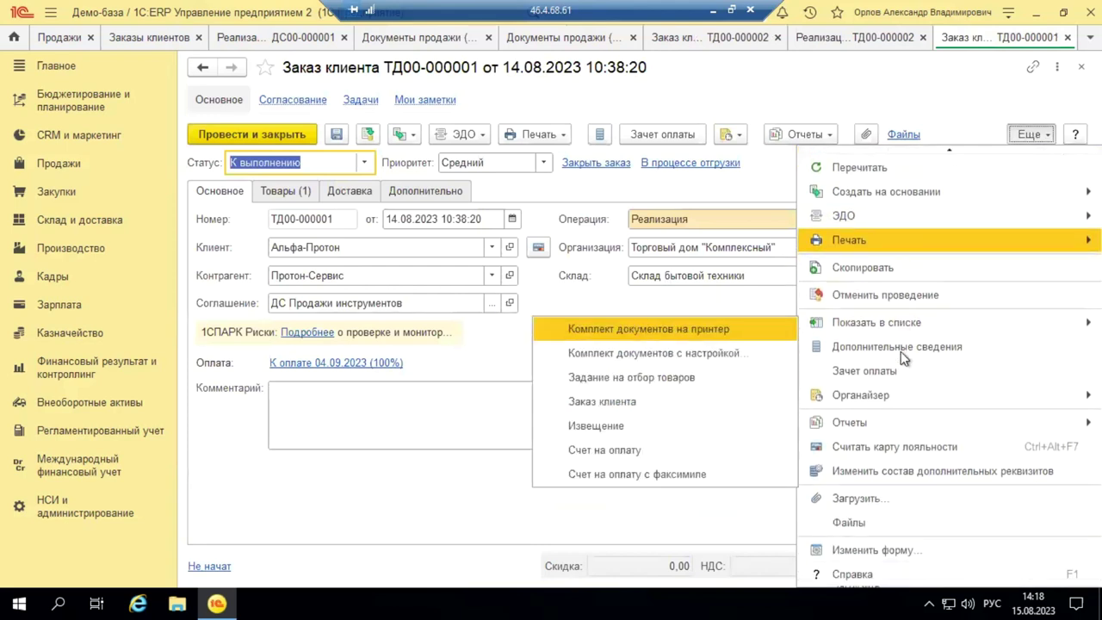
pyautogui.scroll(4, 923, 385)
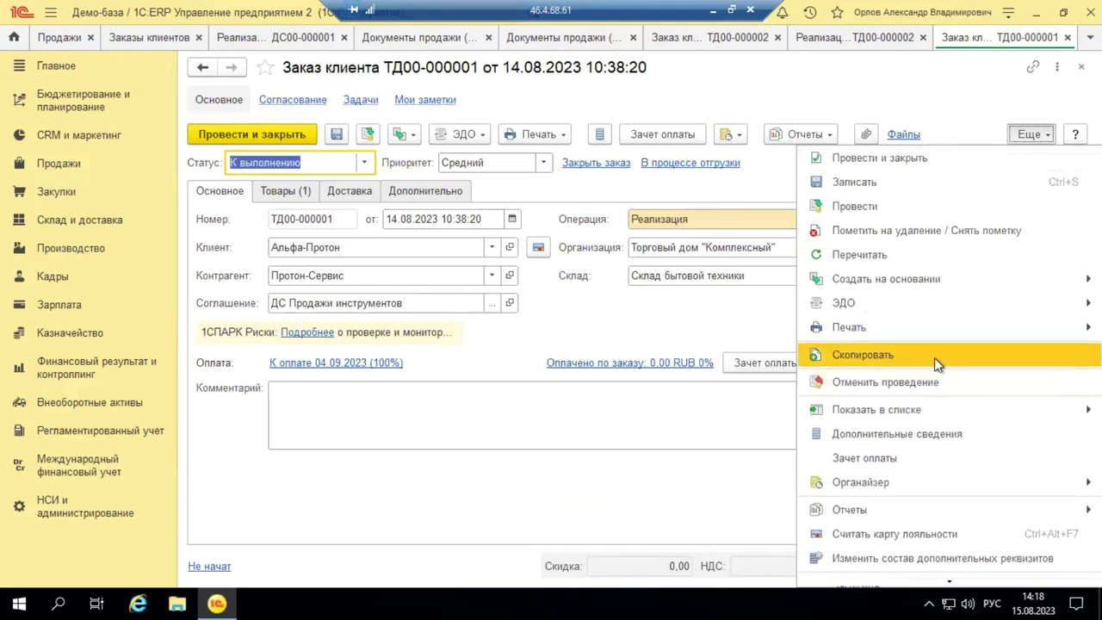
# Display the order's related documents, check the goods and services sale linked to it, and close the view.
pyautogui.click(825, 136)
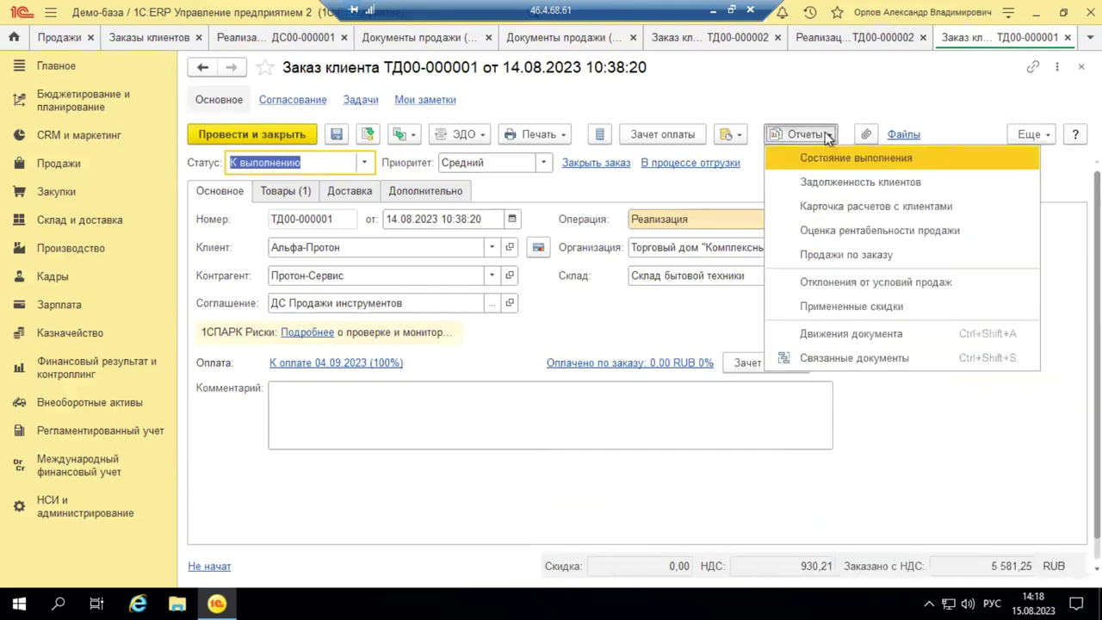
pyautogui.click(847, 357)
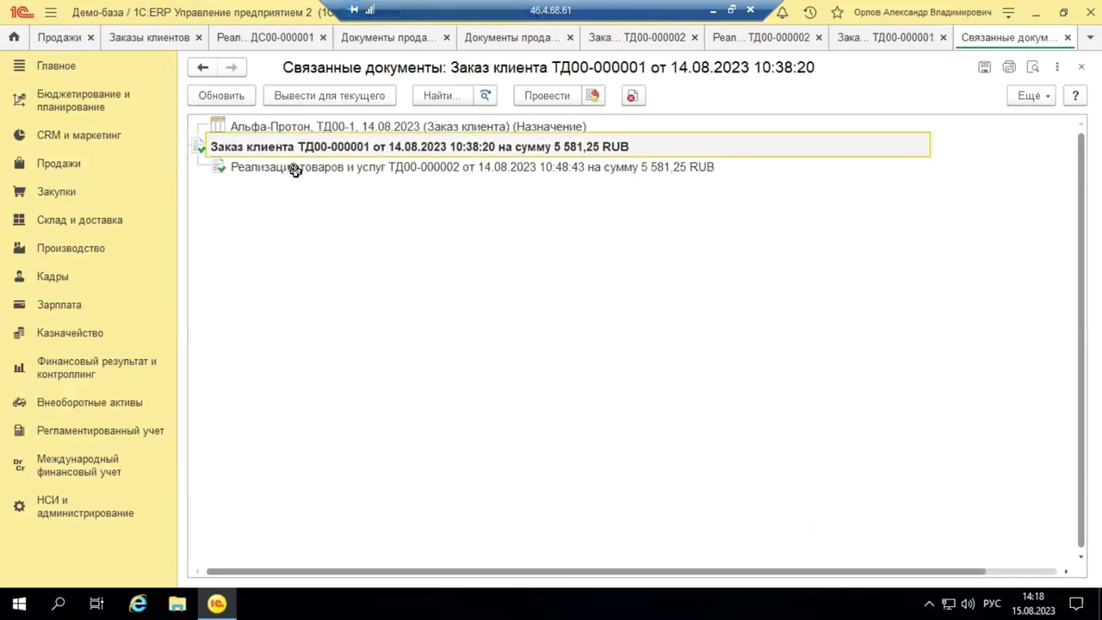
pyautogui.click(362, 167)
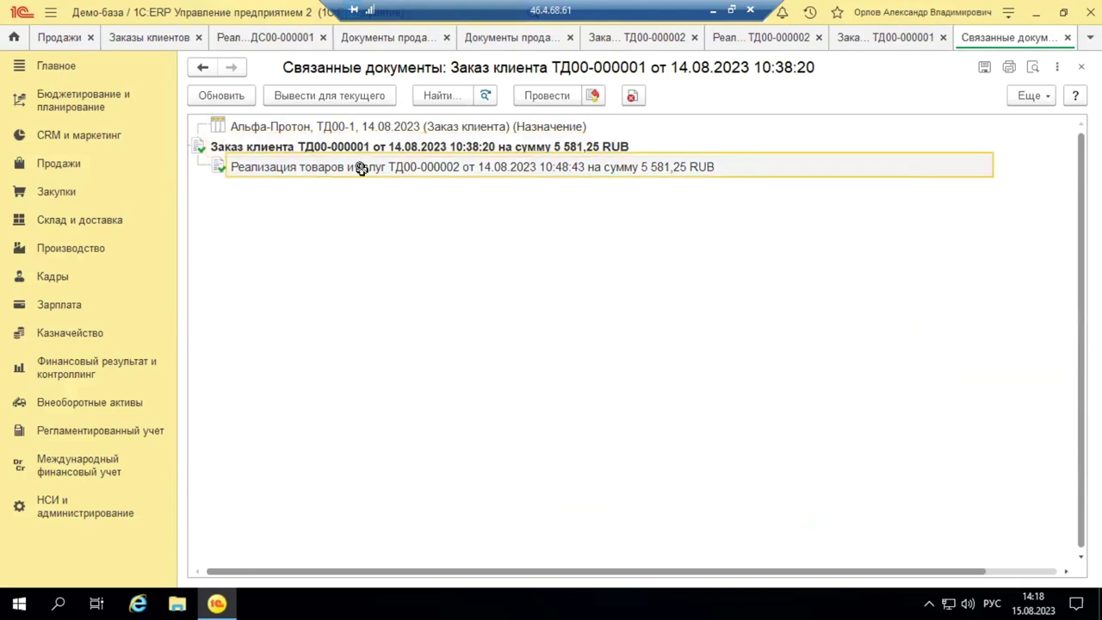
pyautogui.click(1067, 38)
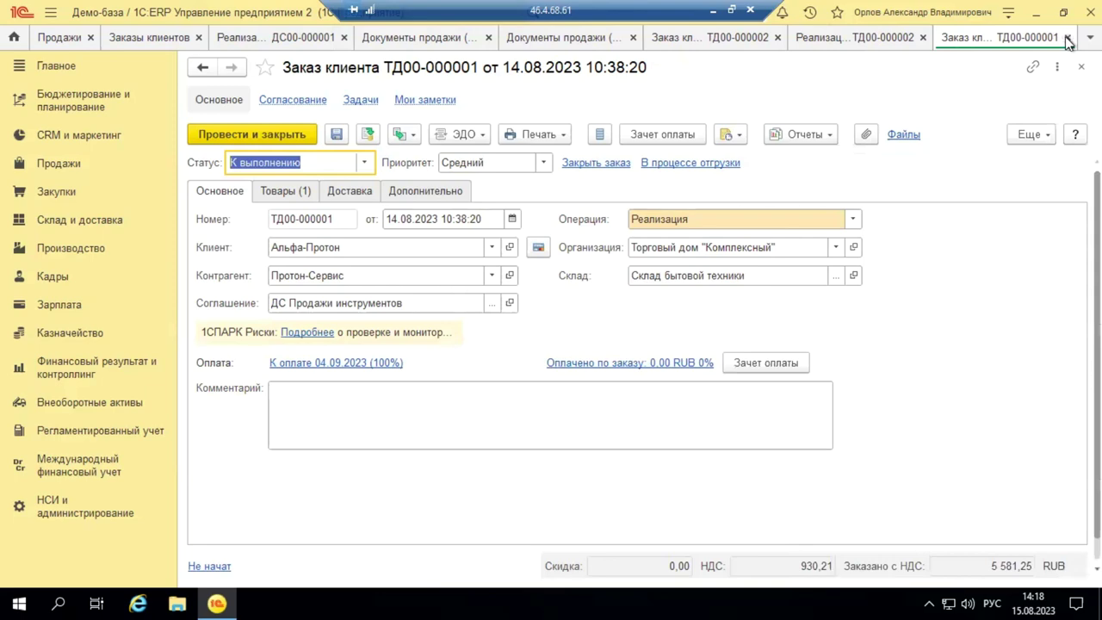
# Close order ТД00-000001 and create a goods and services sale based on customer order ТД00-000056.
pyautogui.click(1068, 38)
pyautogui.click(612, 343)
pyautogui.click(228, 127)
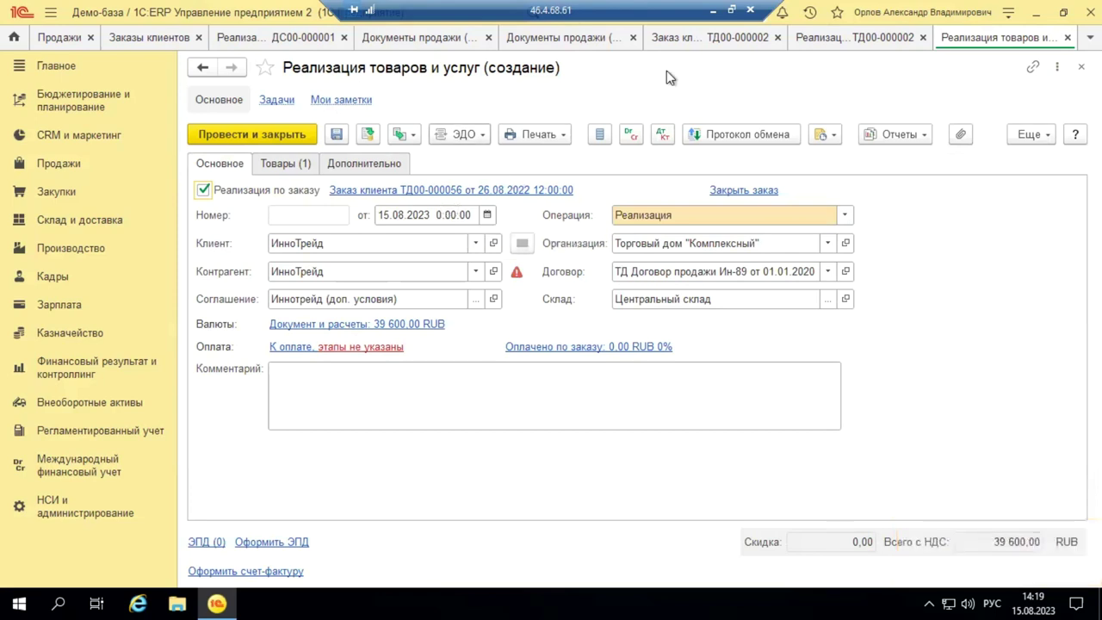
# Review the goods, main details and additional details of the new goods and services sale, and close it without posting.
pyautogui.click(278, 164)
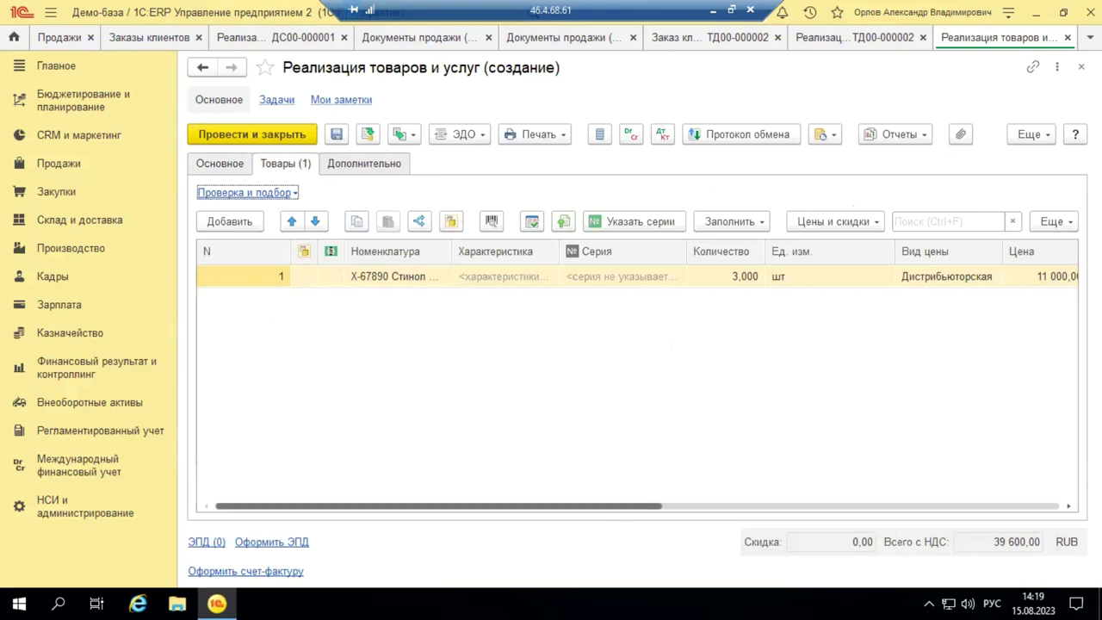
pyautogui.moveTo(601, 506); pyautogui.dragTo(1046, 506)
pyautogui.hscroll(-3, 603, 465)
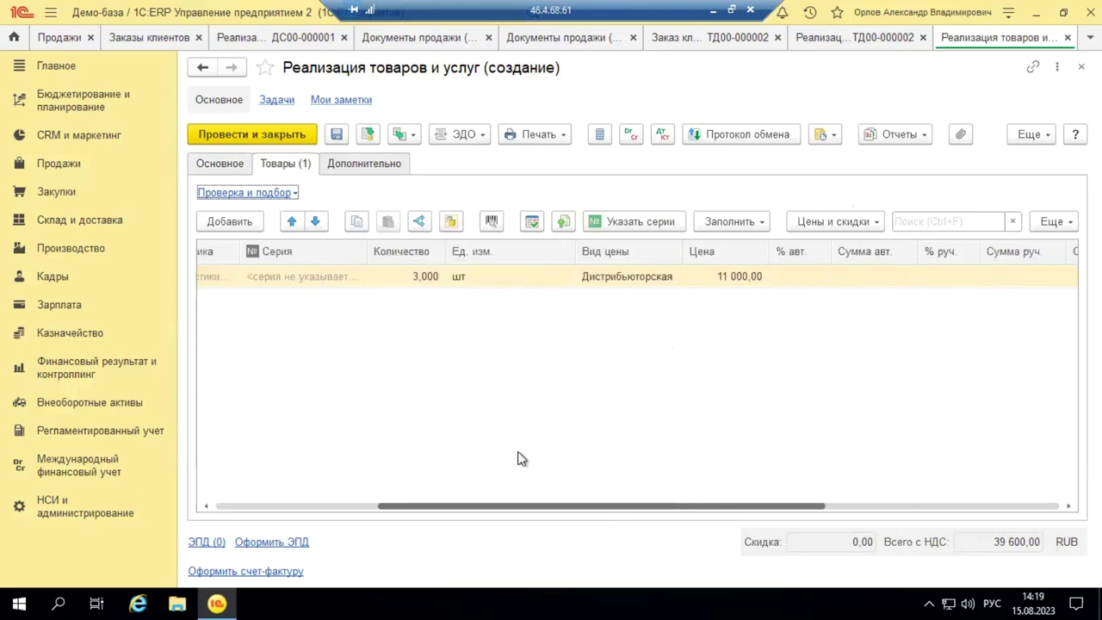
pyautogui.hscroll(-3, 361, 327)
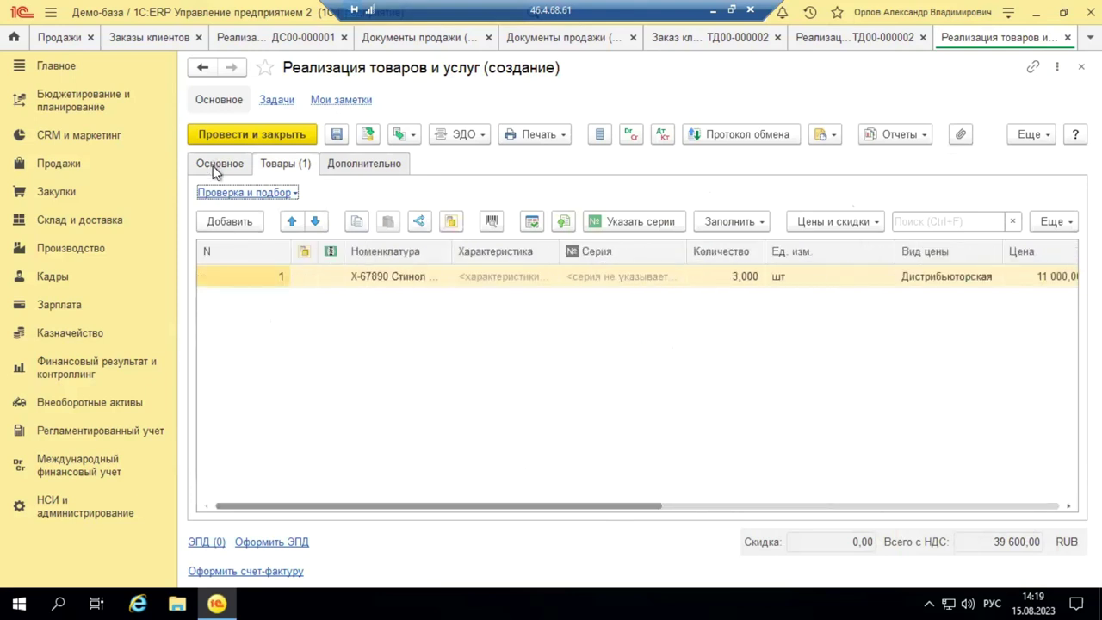
pyautogui.click(217, 165)
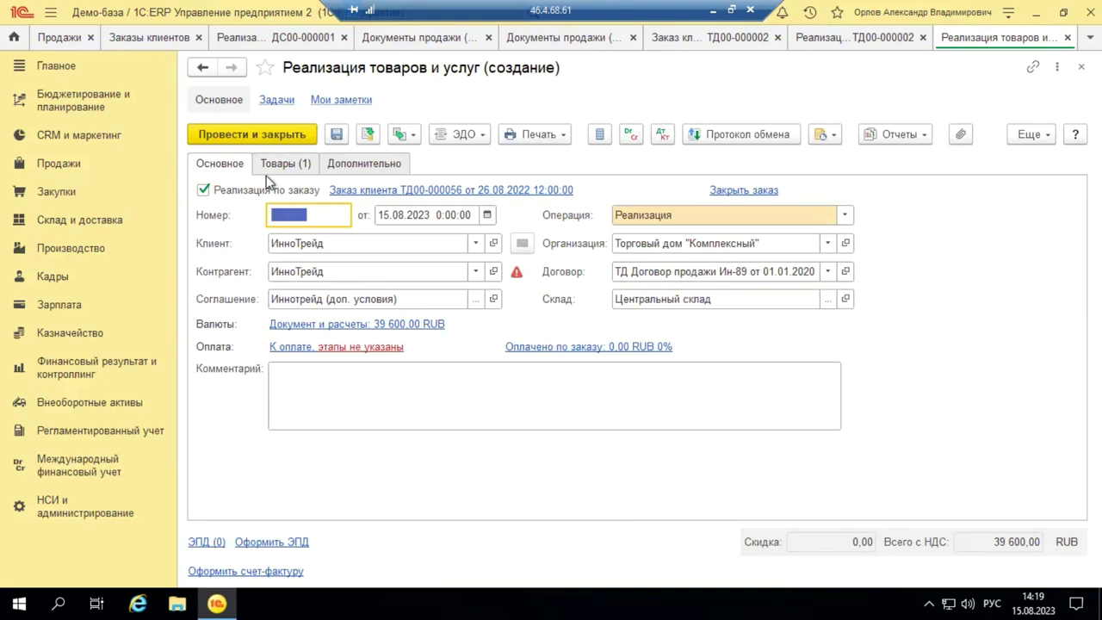
pyautogui.click(297, 163)
pyautogui.click(361, 164)
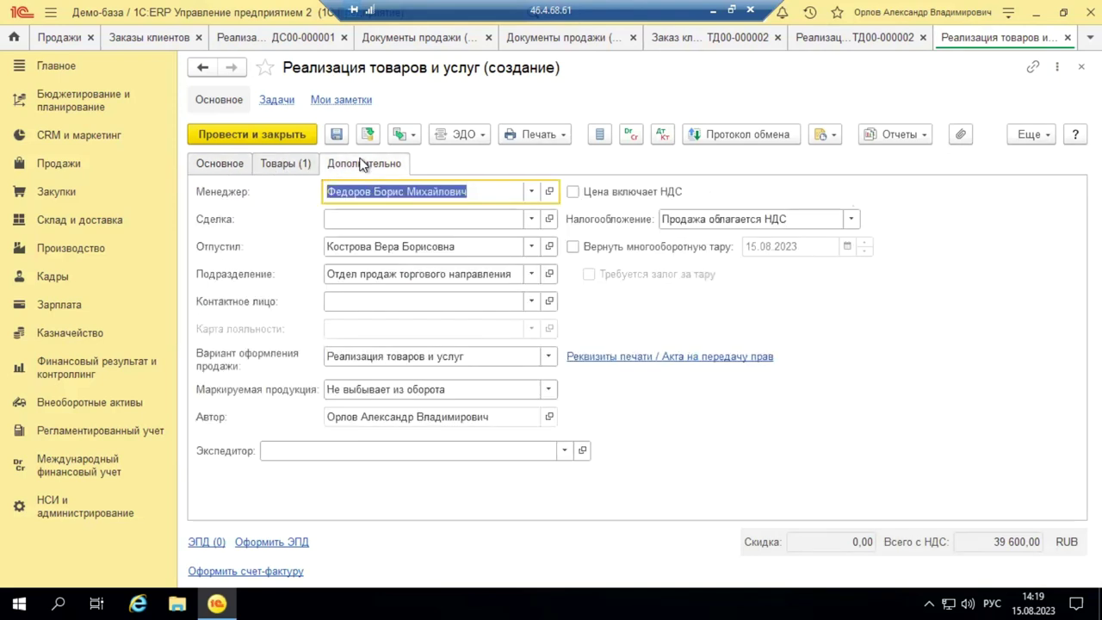
pyautogui.click(276, 164)
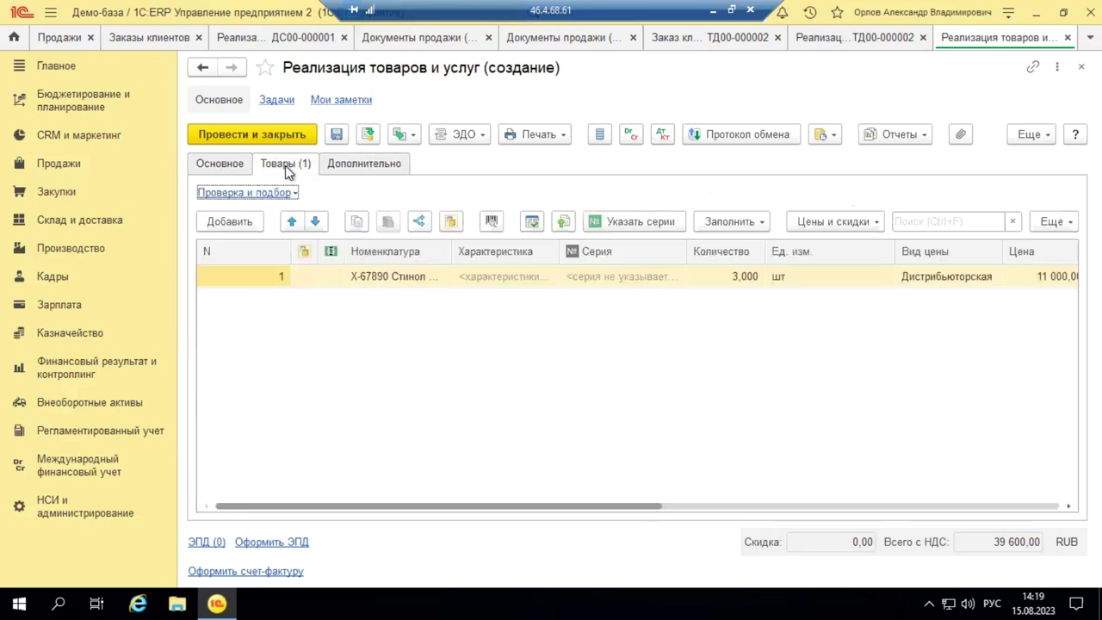
pyautogui.click(360, 165)
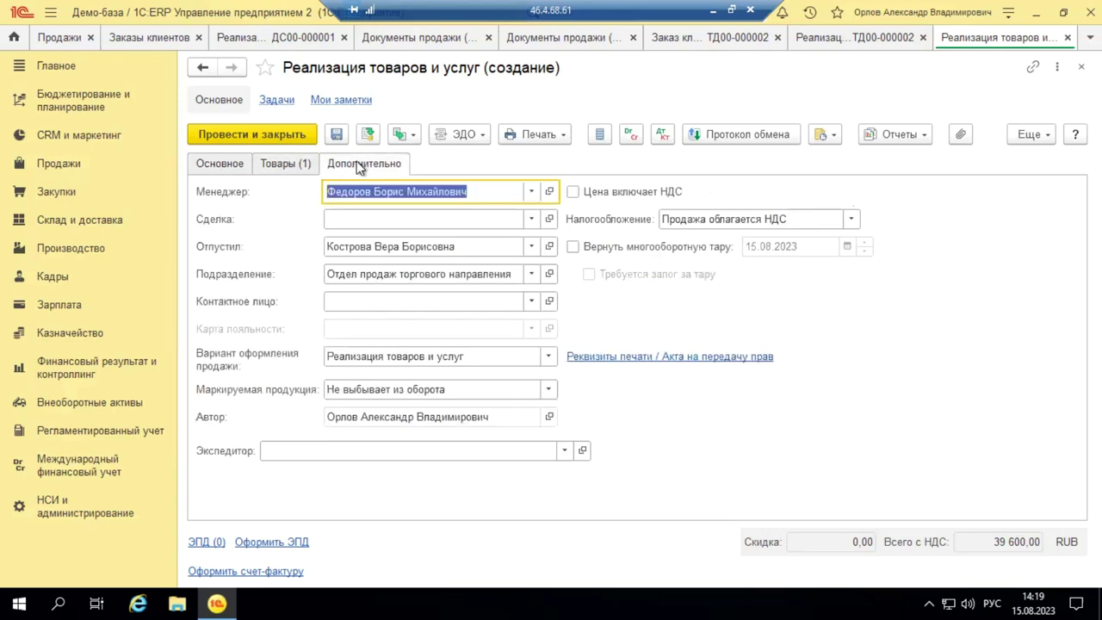
pyautogui.click(222, 165)
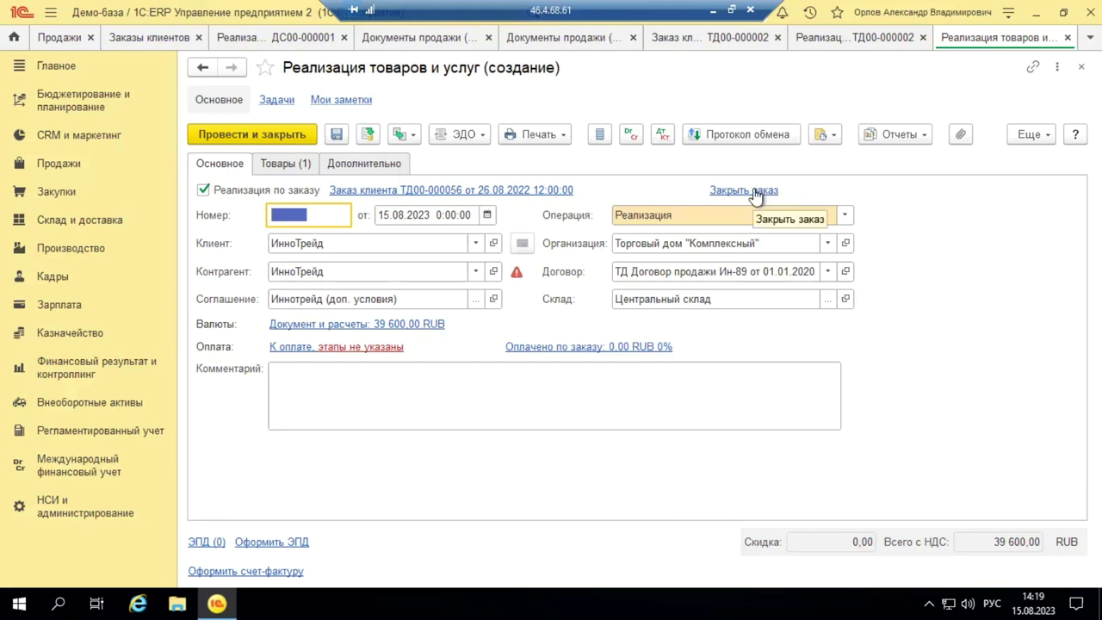
pyautogui.click(1068, 38)
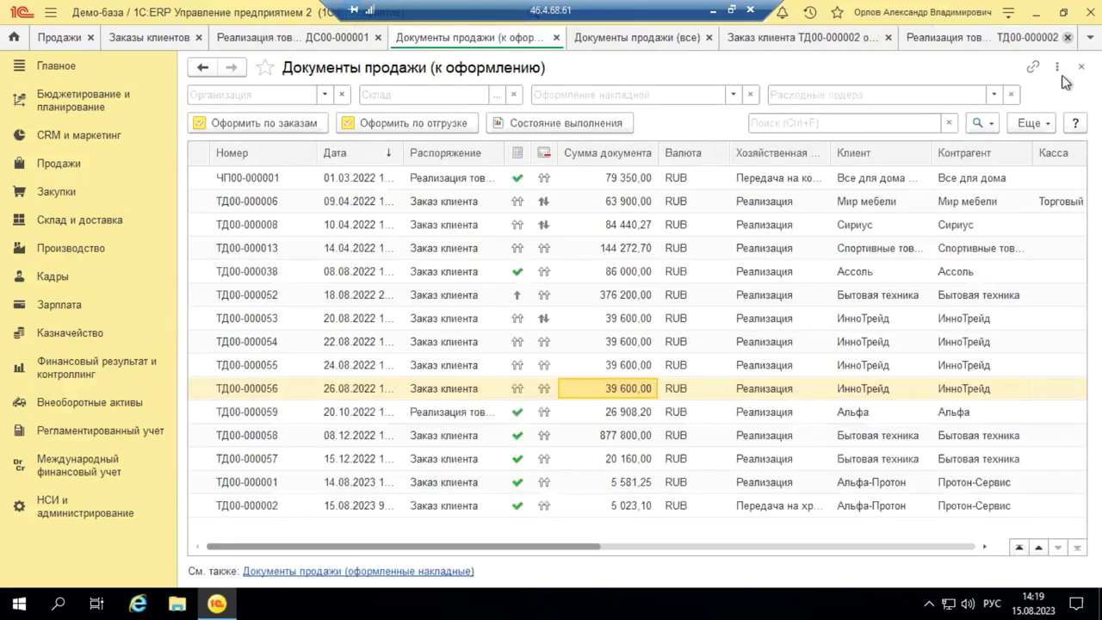
# Open the Альфа-Протон customer order of 14.08.2023, view its order closing assistant, and close both without running it.
pyautogui.click(615, 483)
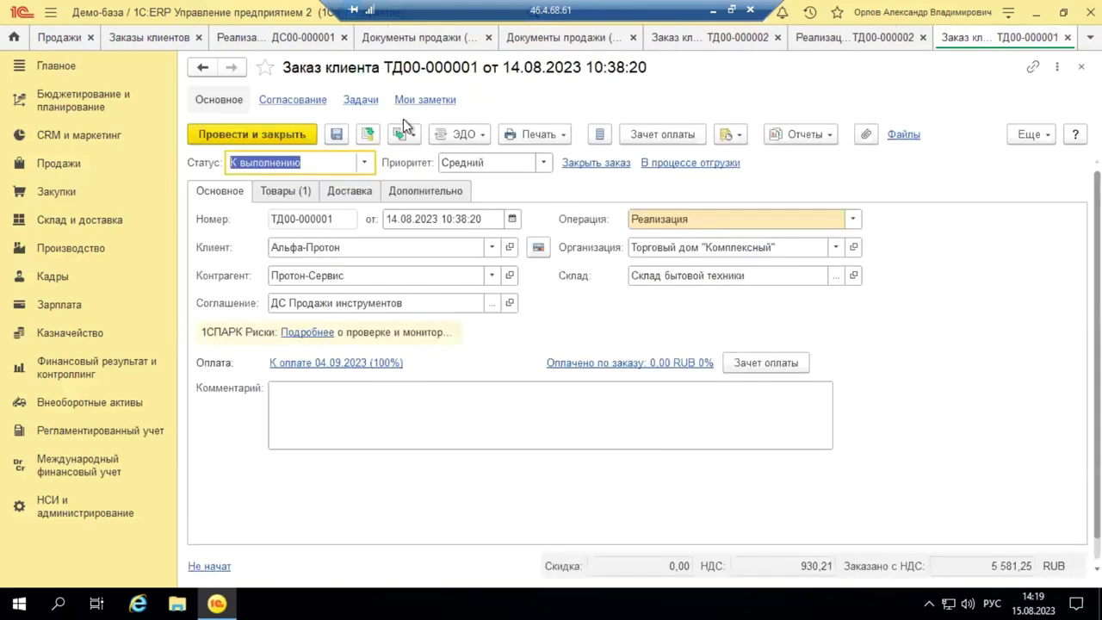
pyautogui.click(586, 165)
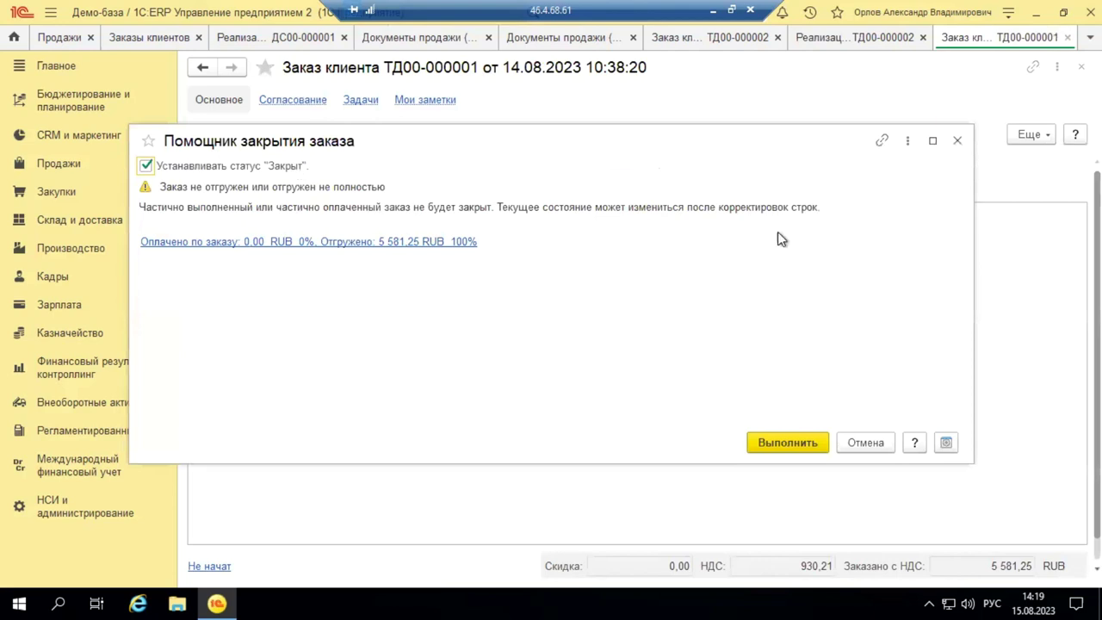
pyautogui.click(958, 142)
pyautogui.press('Escape')
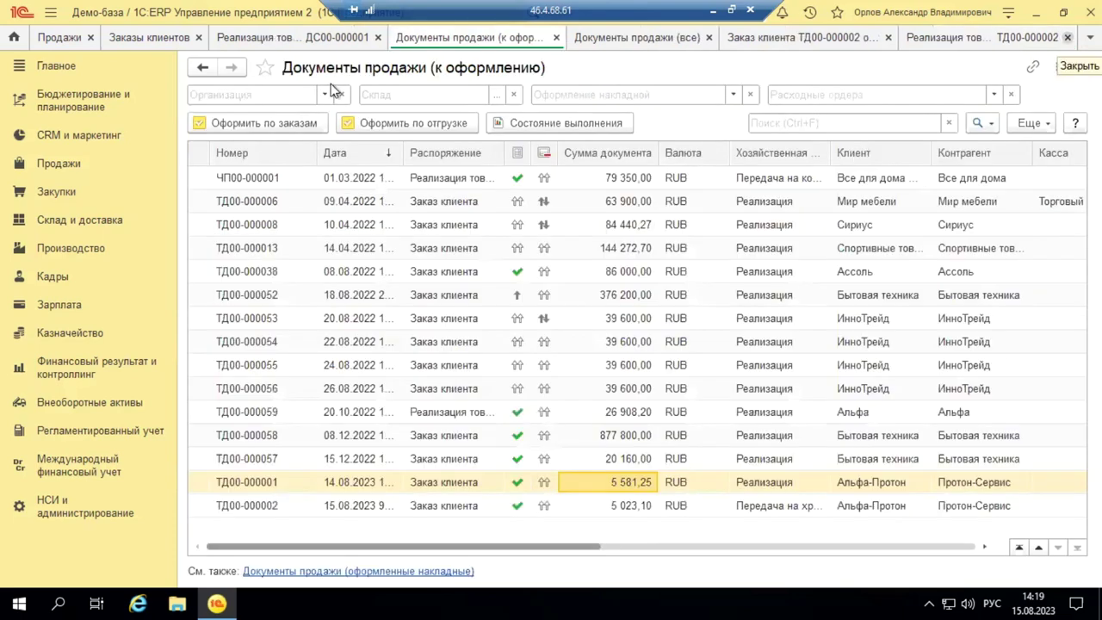
# Open the Альфа-Протон goods and services sale of 14.08.2023 from all sales documents and review its goods and main details.
pyautogui.click(50, 165)
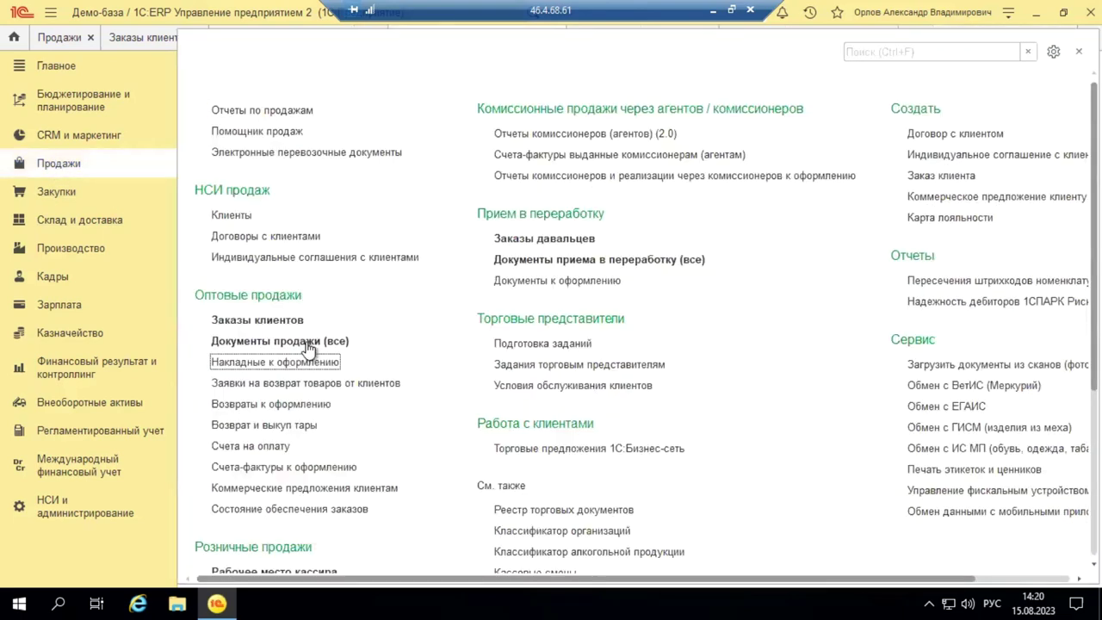
pyautogui.click(308, 343)
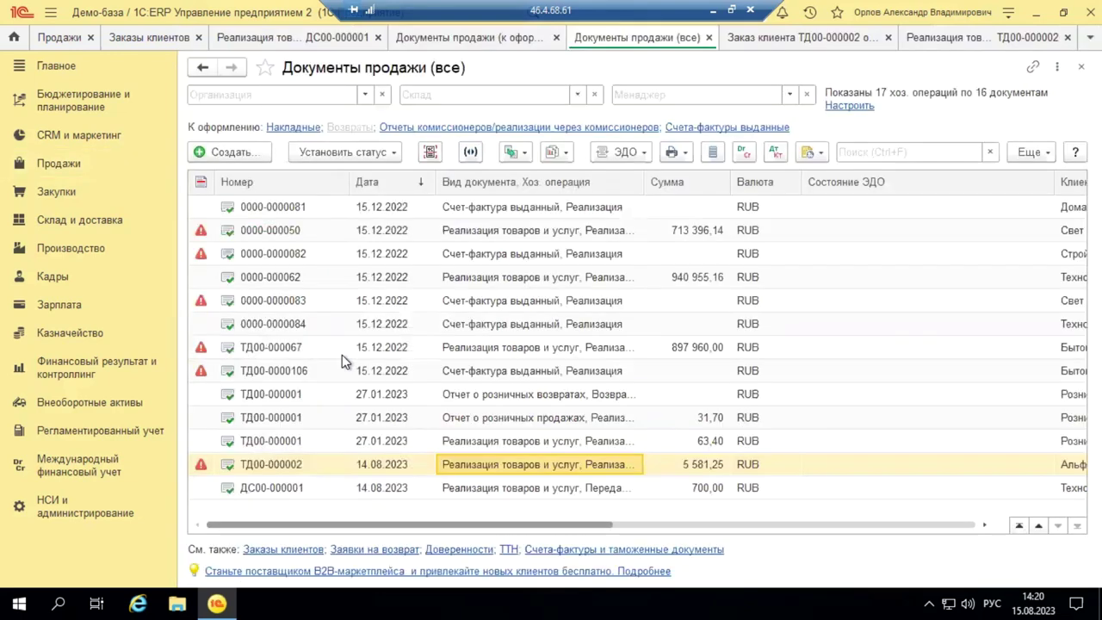
pyautogui.doubleClick(550, 466)
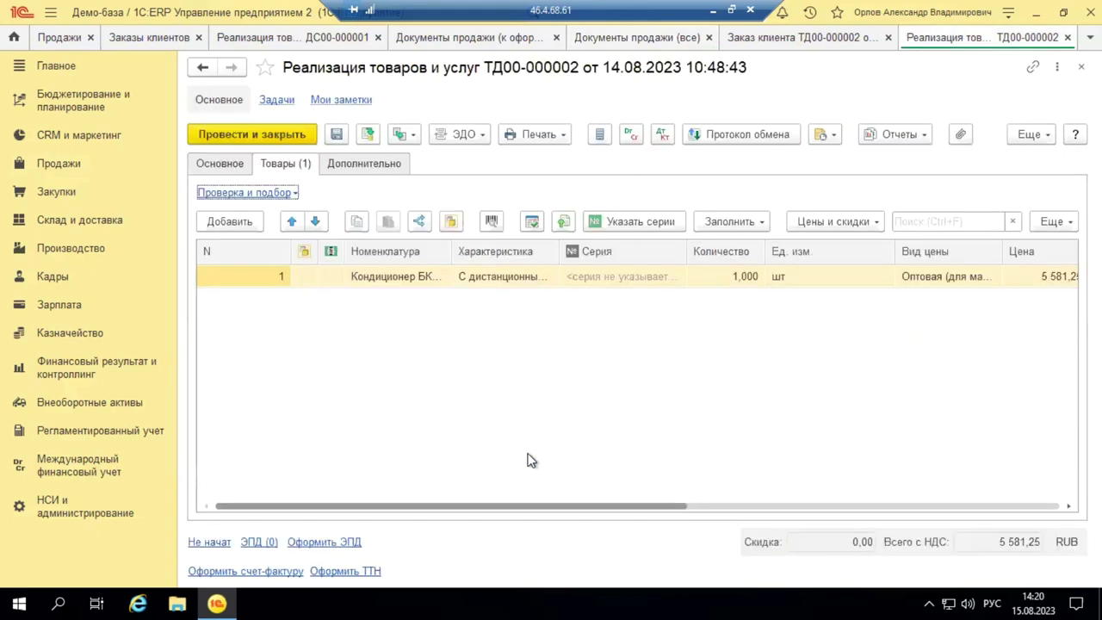
pyautogui.moveTo(648, 510); pyautogui.dragTo(416, 517)
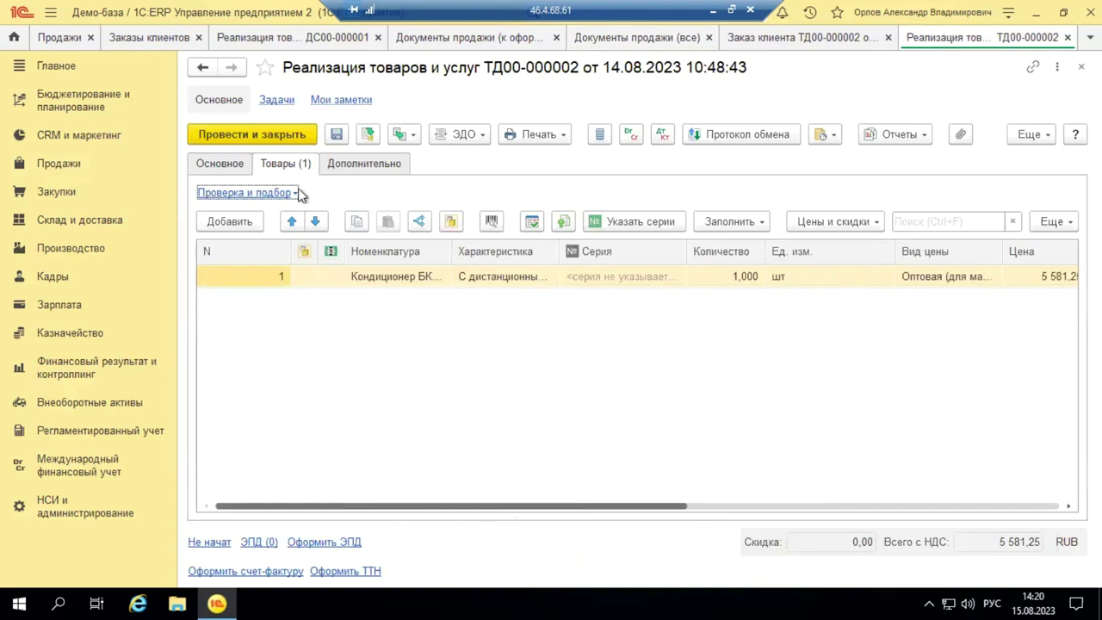
pyautogui.click(231, 166)
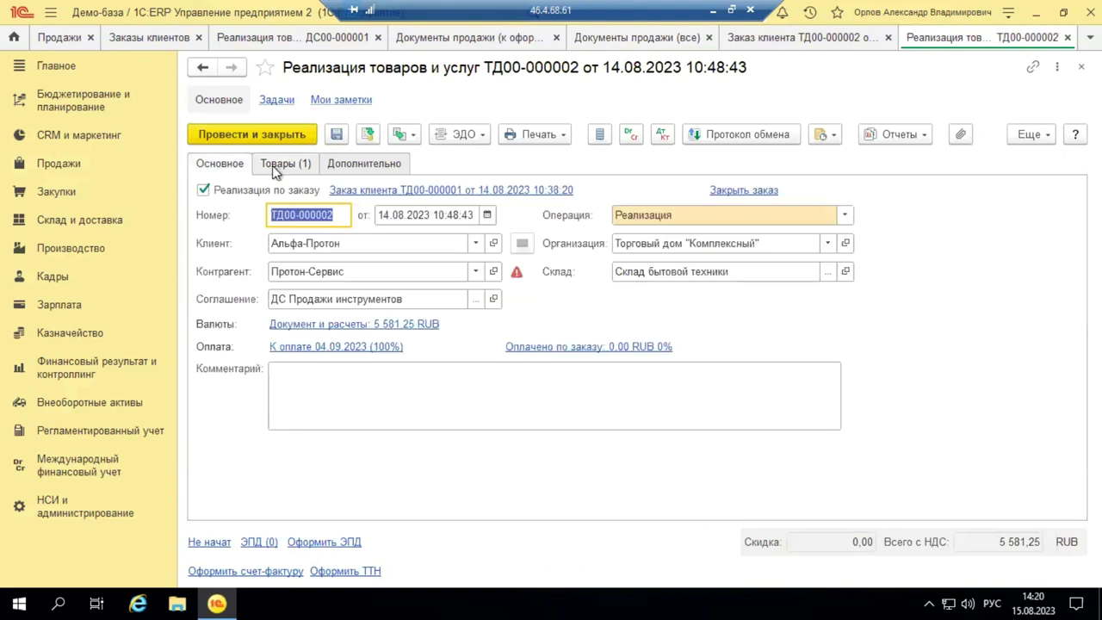
# Generate the Товарная накладная (ТОРГ-12) print form for the sale and examine its shipper, consignee, supplier, payer and basis fields.
pyautogui.click(558, 136)
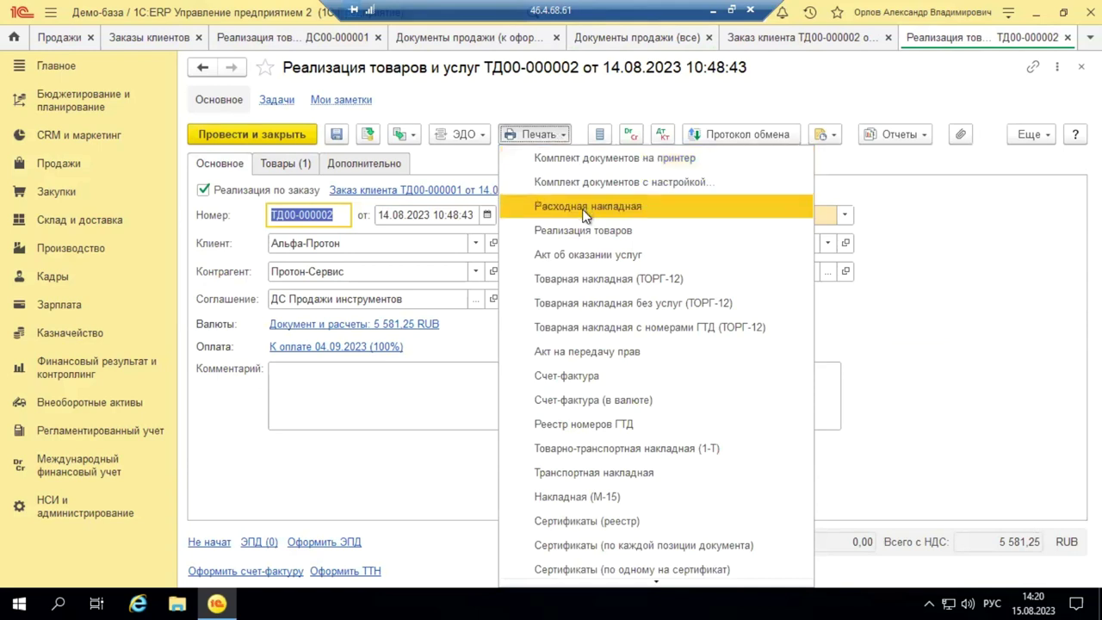
pyautogui.click(556, 280)
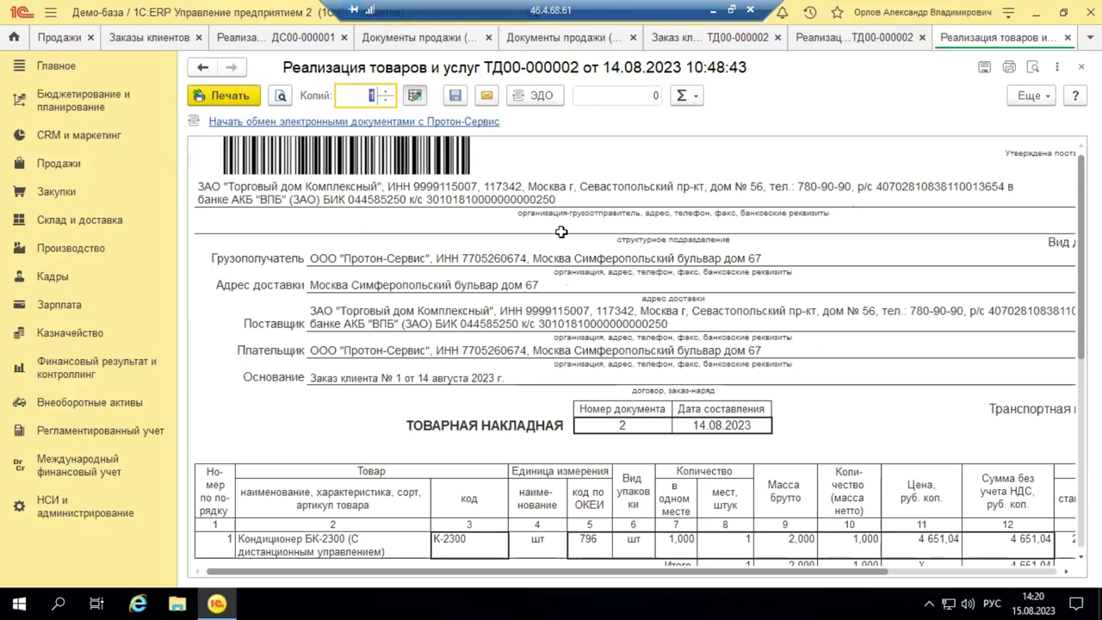
pyautogui.click(265, 194)
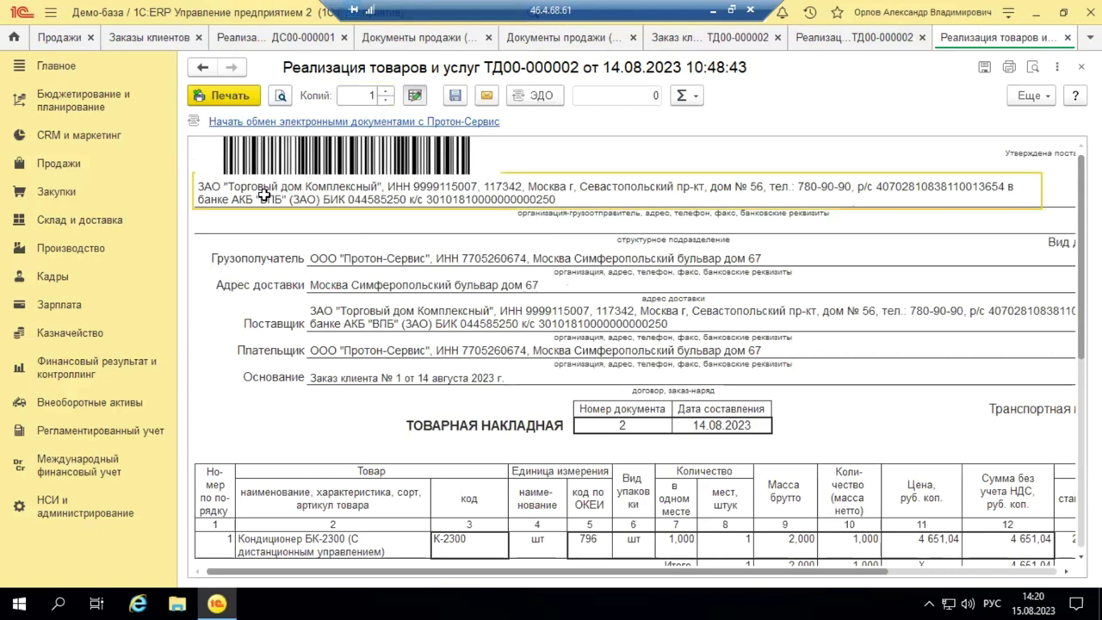
pyautogui.click(367, 259)
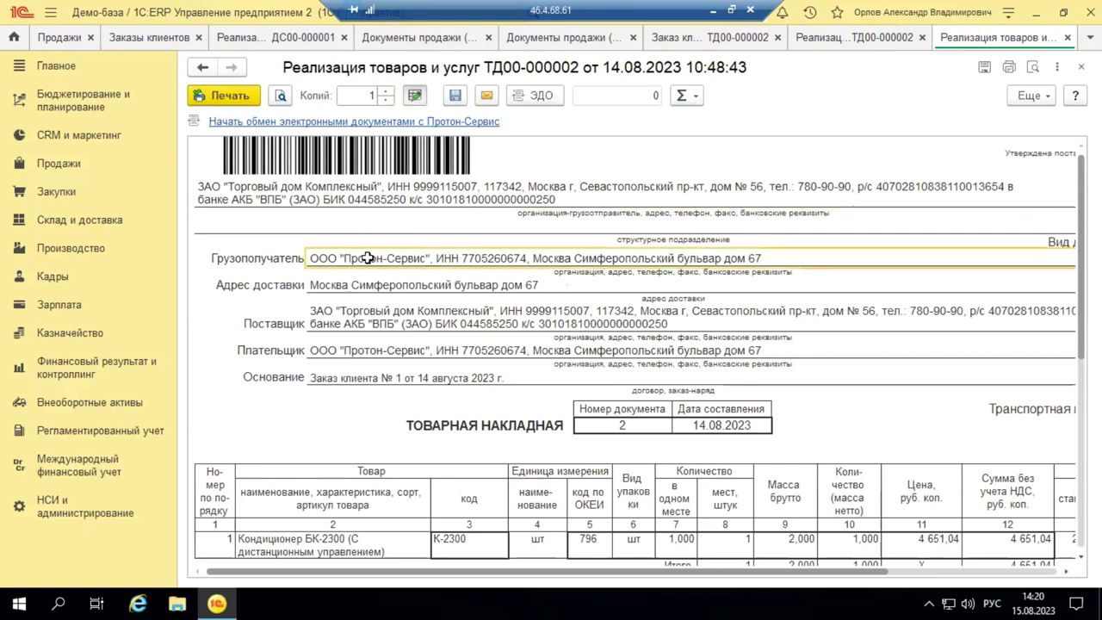
pyautogui.click(360, 350)
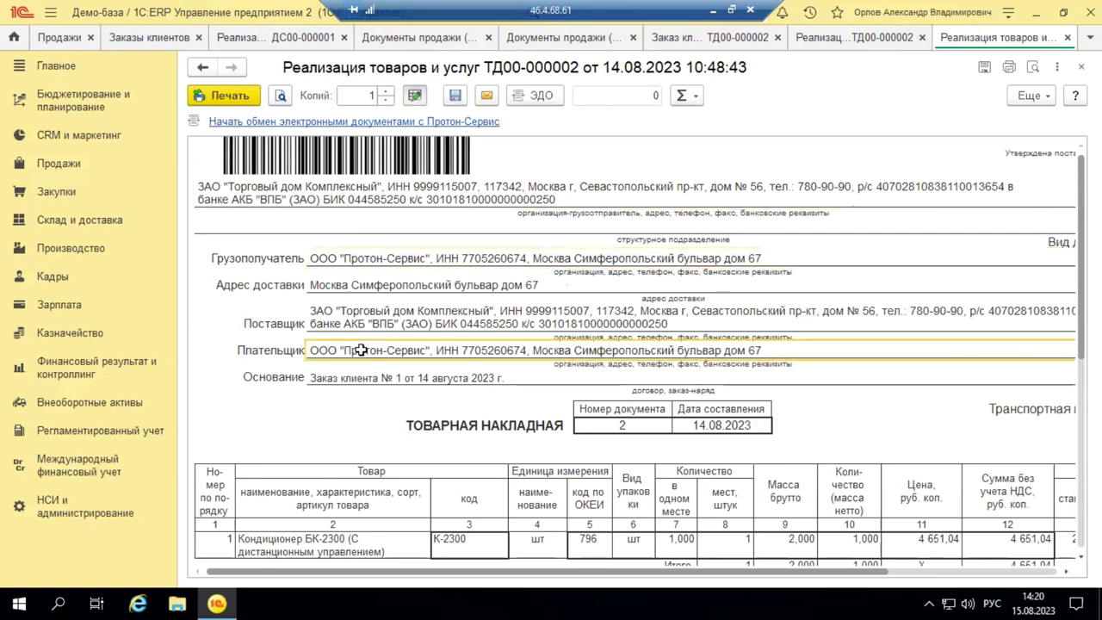
pyautogui.click(379, 313)
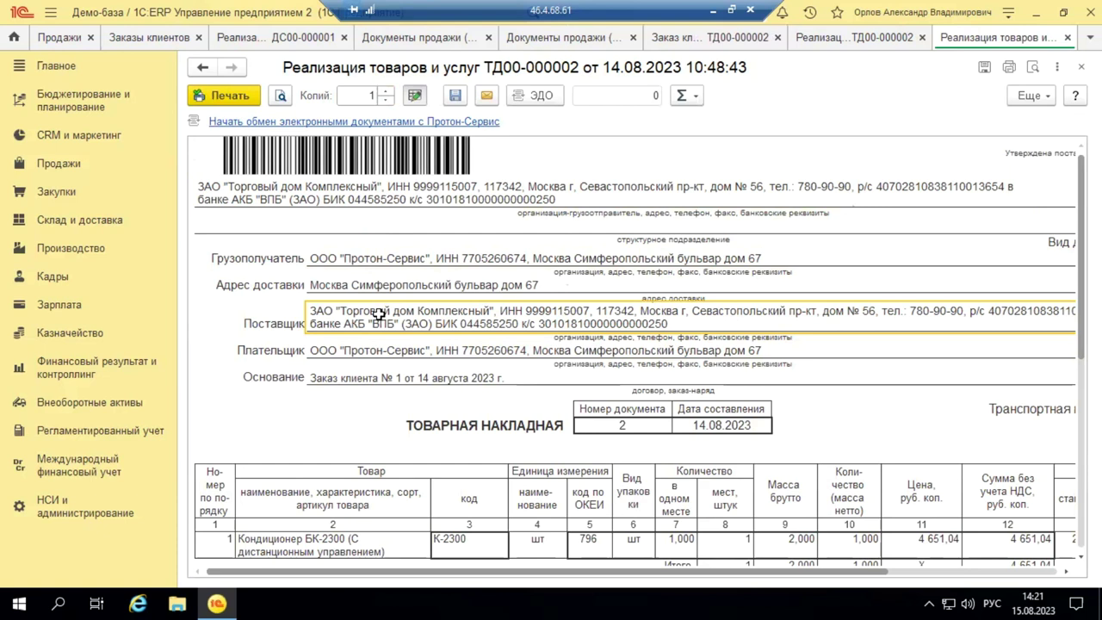
pyautogui.click(358, 378)
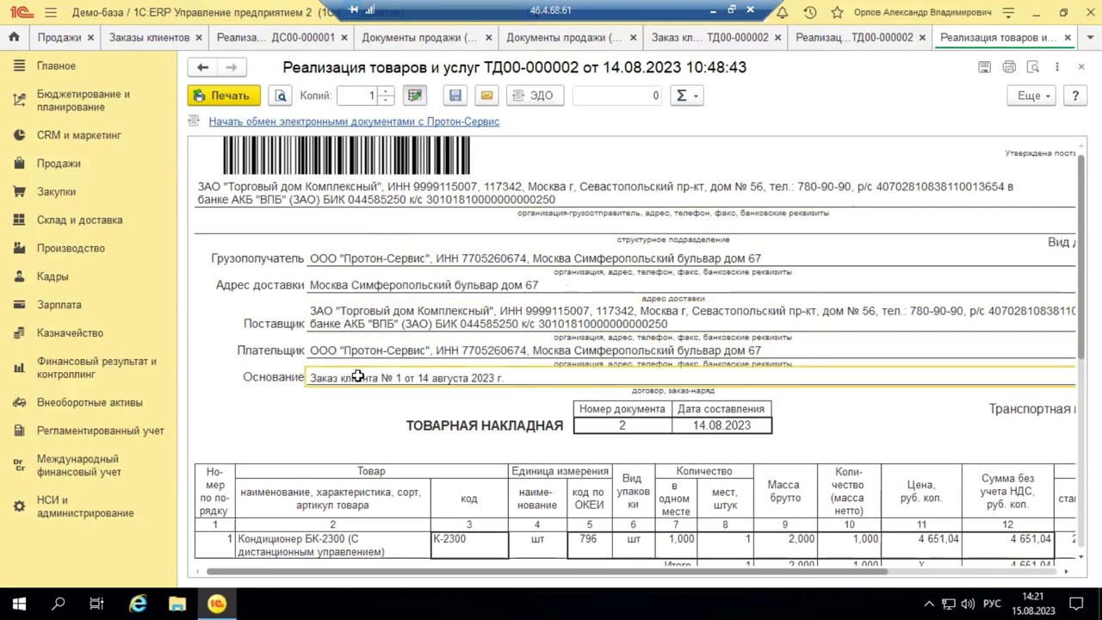
pyautogui.click(329, 445)
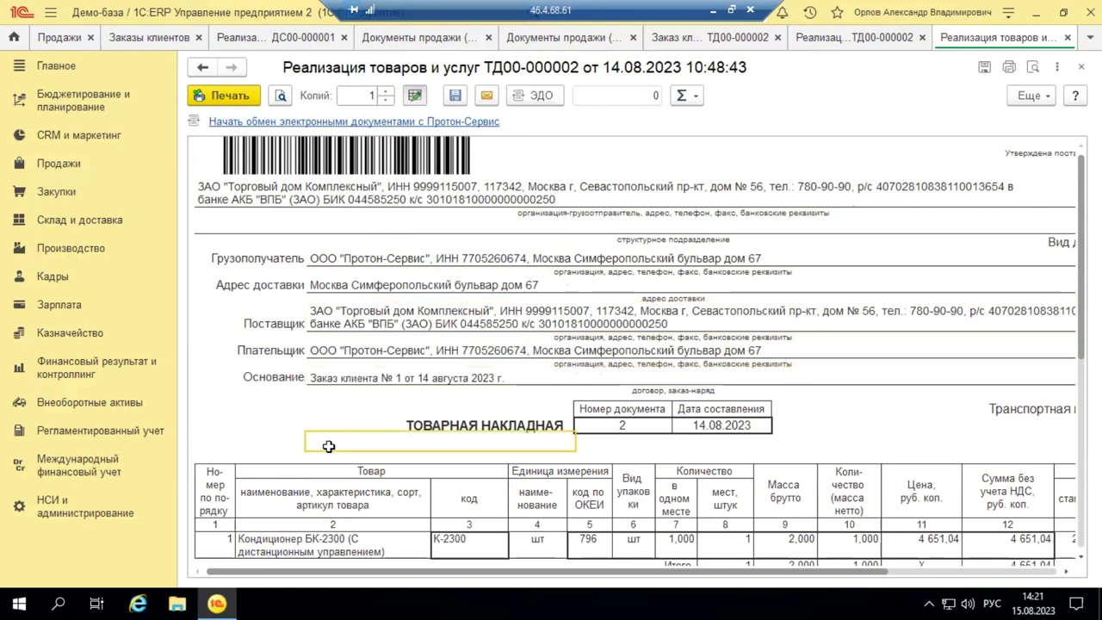
# Examine the goods row and totals in the ТОРГ-12 form, and close the form.
pyautogui.scroll(-5, 328, 445)
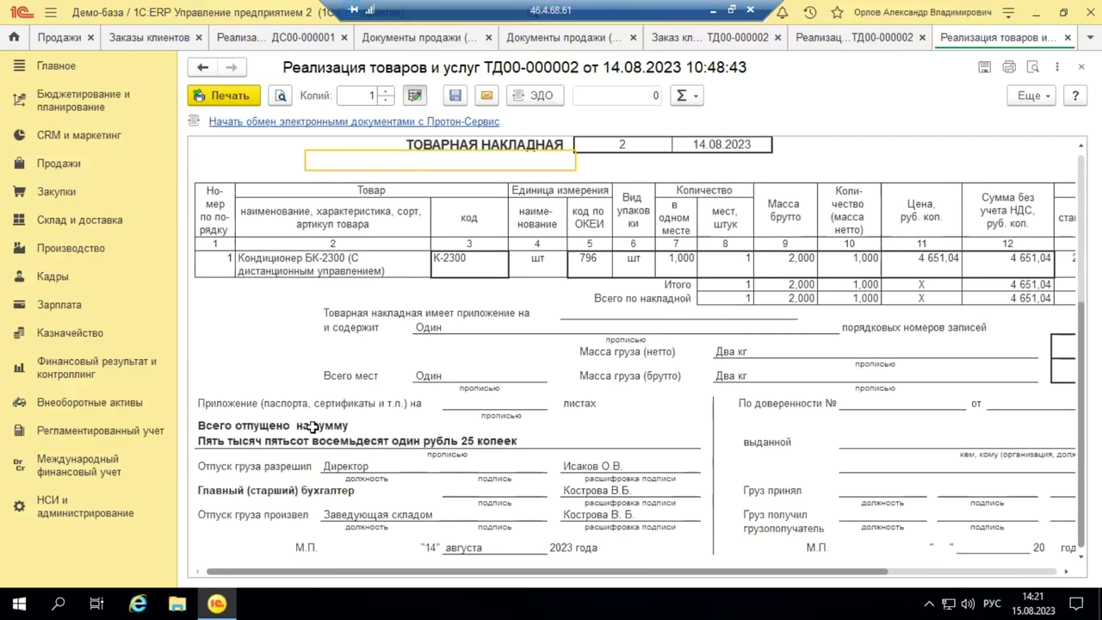
pyautogui.click(225, 265)
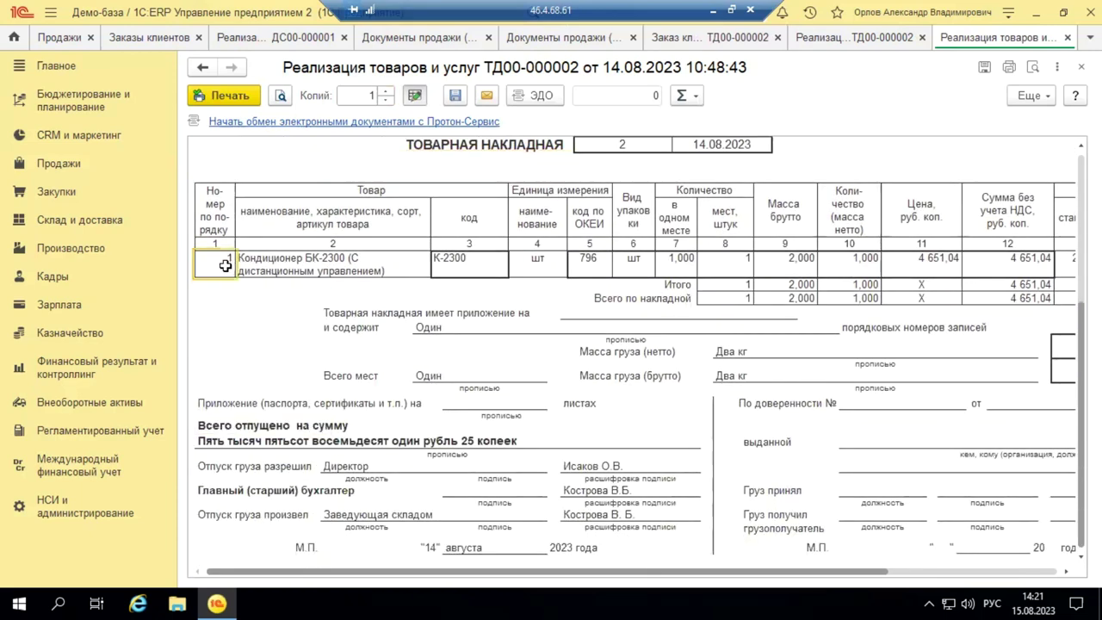
pyautogui.keyDown('shift'); pyautogui.click(406, 270); pyautogui.keyUp('shift')
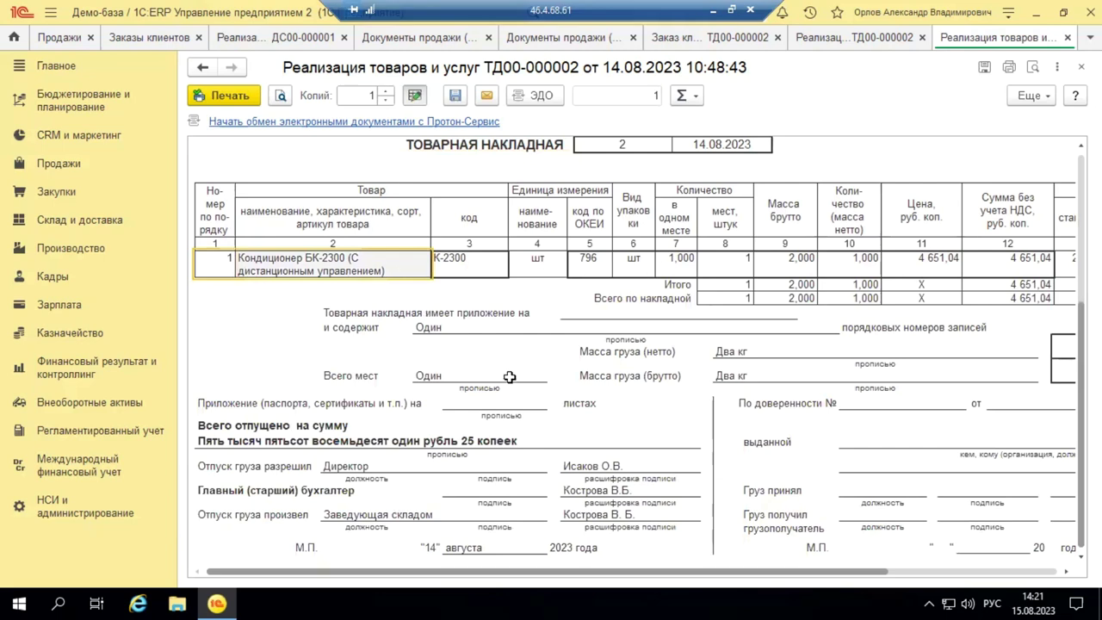
pyautogui.scroll(5, 509, 376)
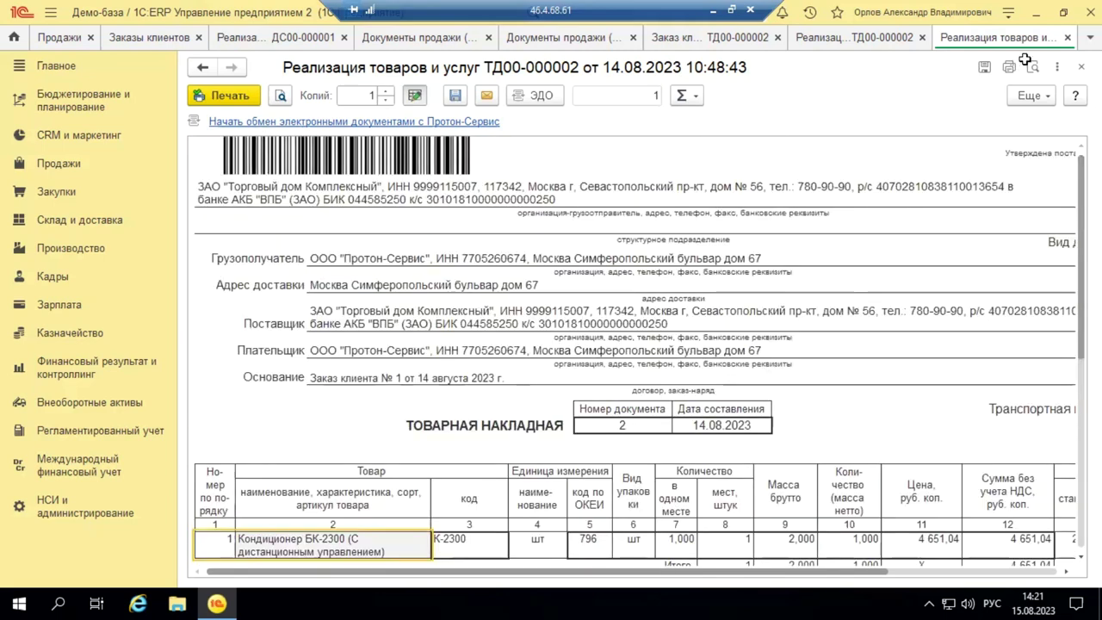
pyautogui.click(1068, 37)
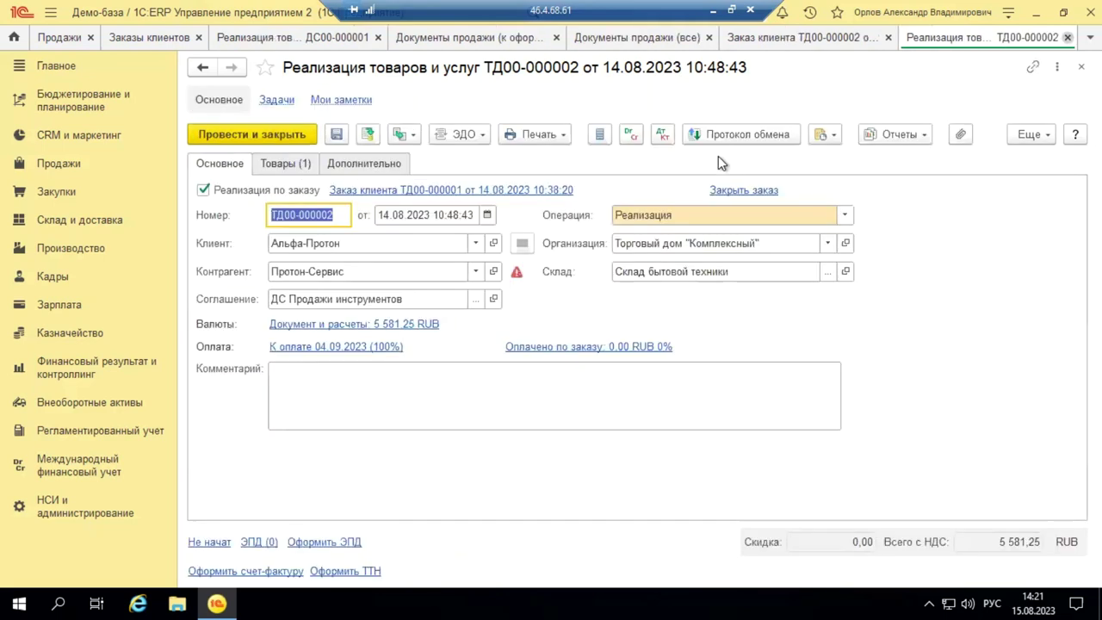
# Display the sale's Расходная накладная print form, close it, and try to generate the Акт об оказании услуг.
pyautogui.click(556, 136)
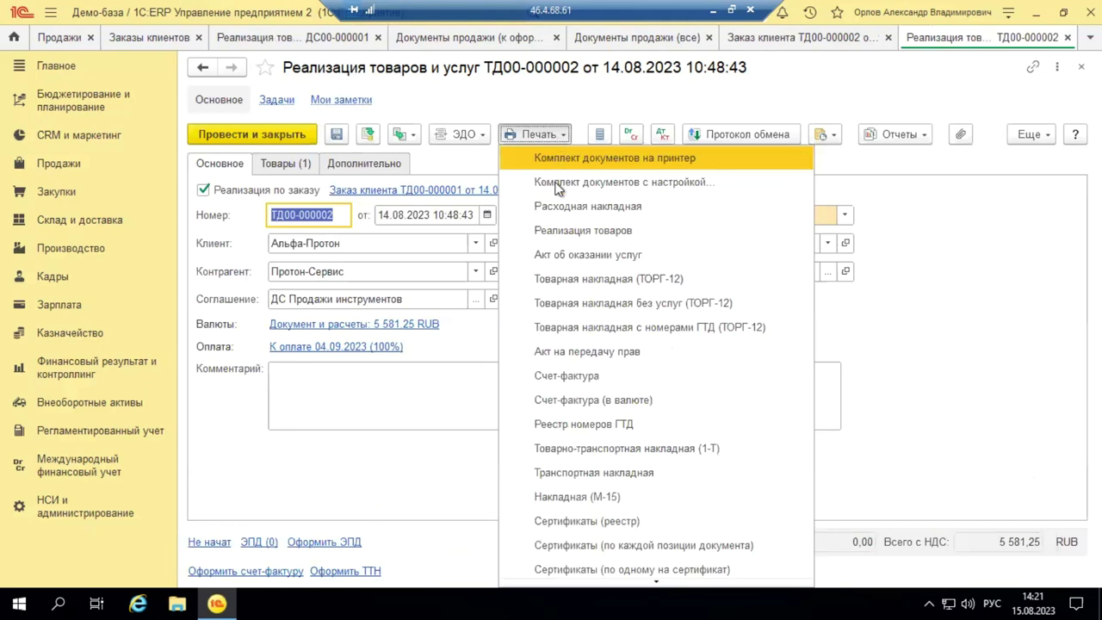
pyautogui.click(575, 213)
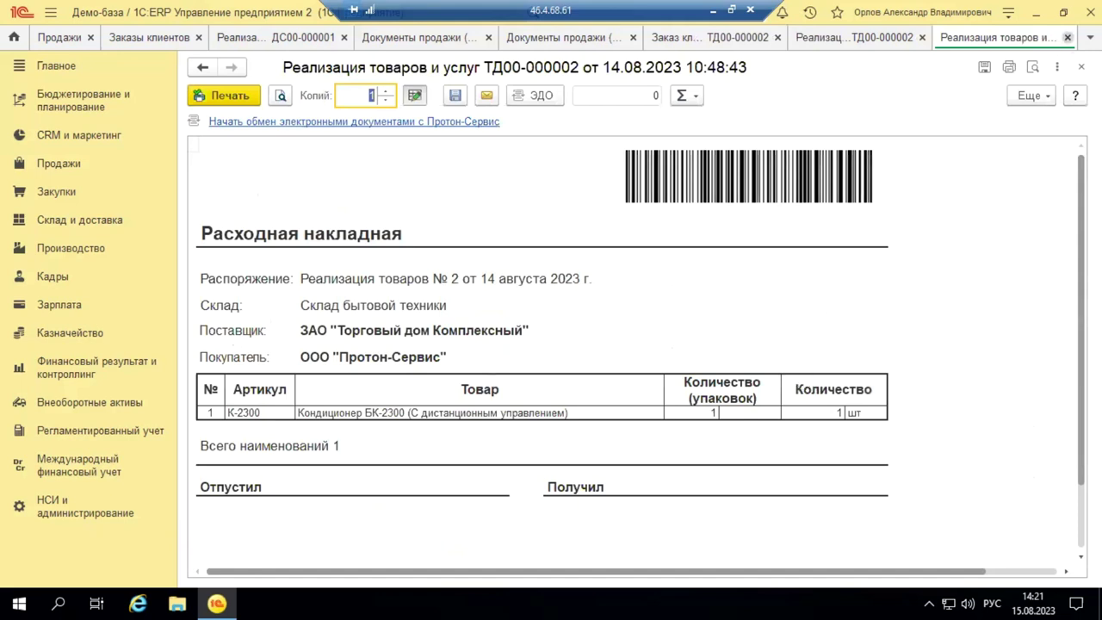
pyautogui.click(1068, 37)
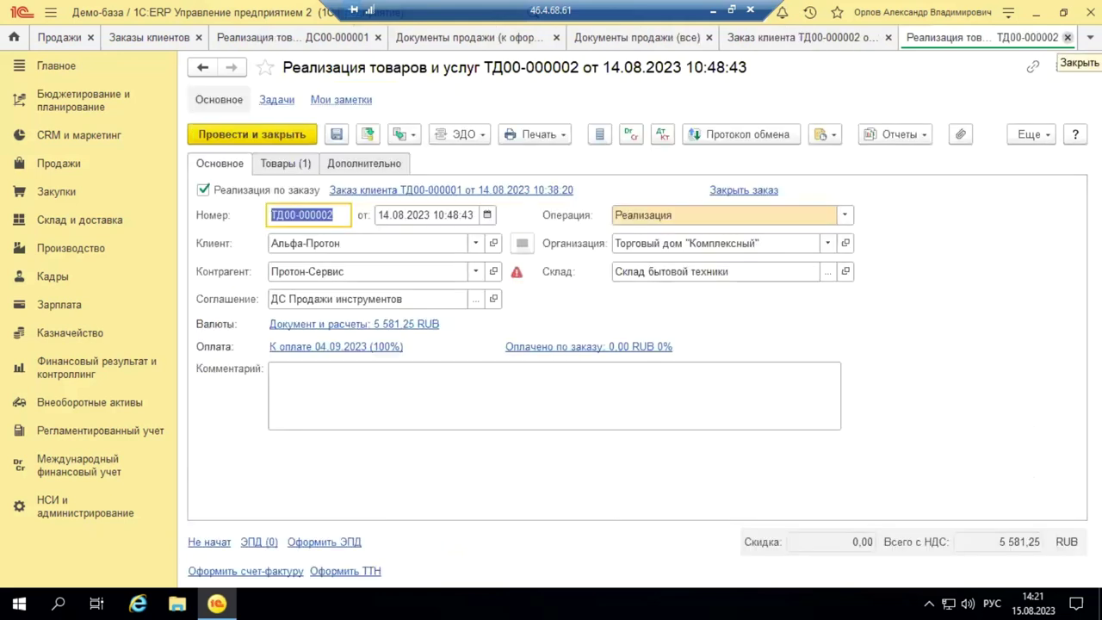
pyautogui.click(539, 135)
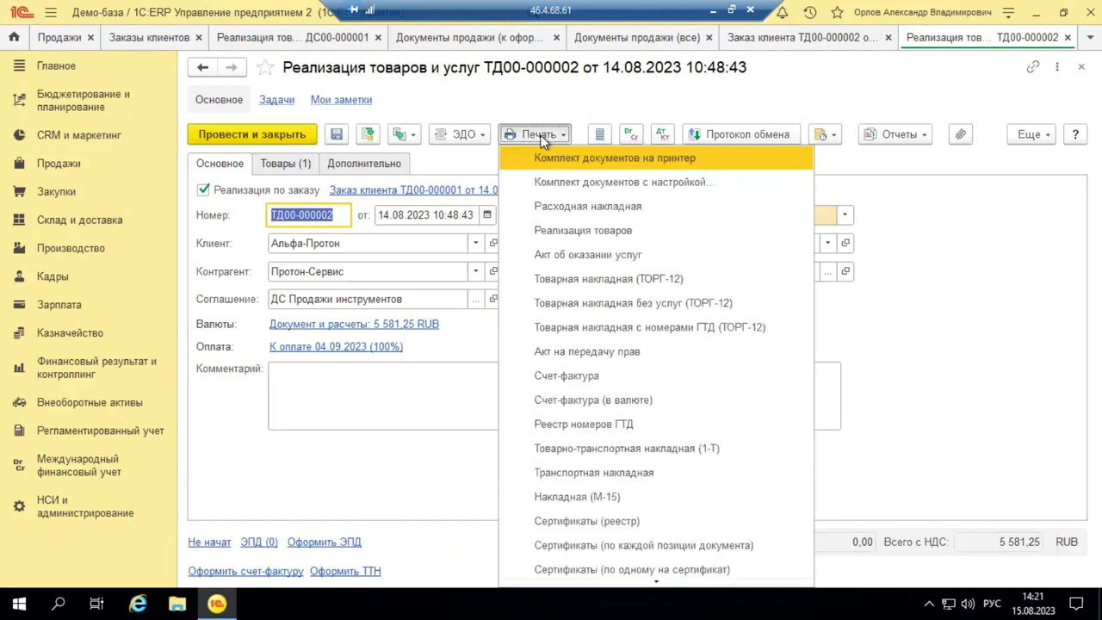
pyautogui.click(558, 255)
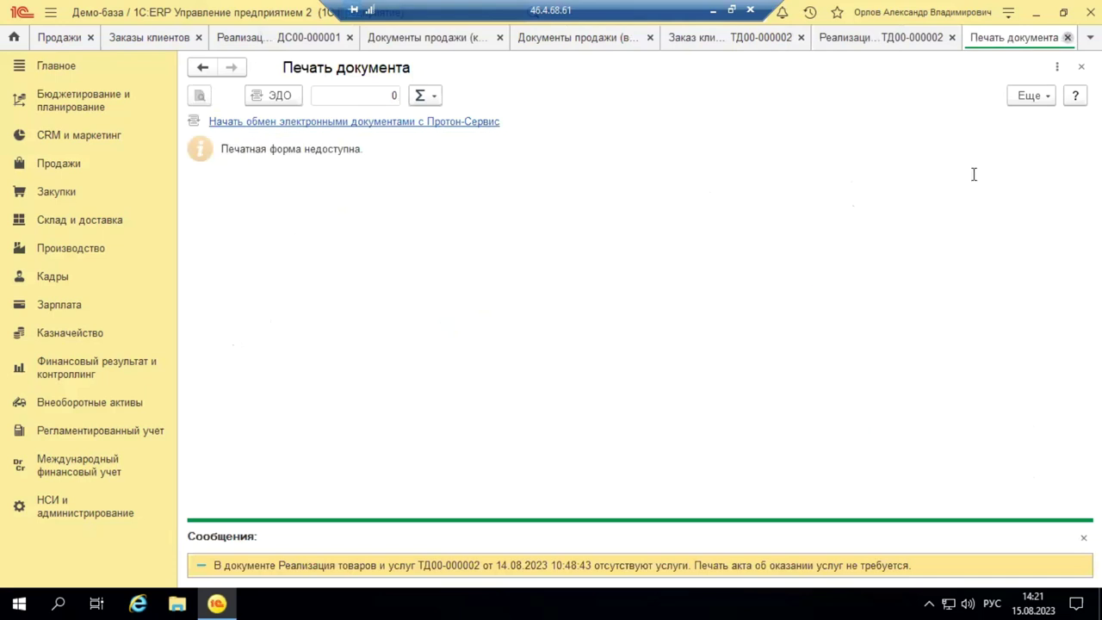
# Close the service act form, try to generate the Счет-фактура print form from the sale, and close it.
pyautogui.click(1067, 37)
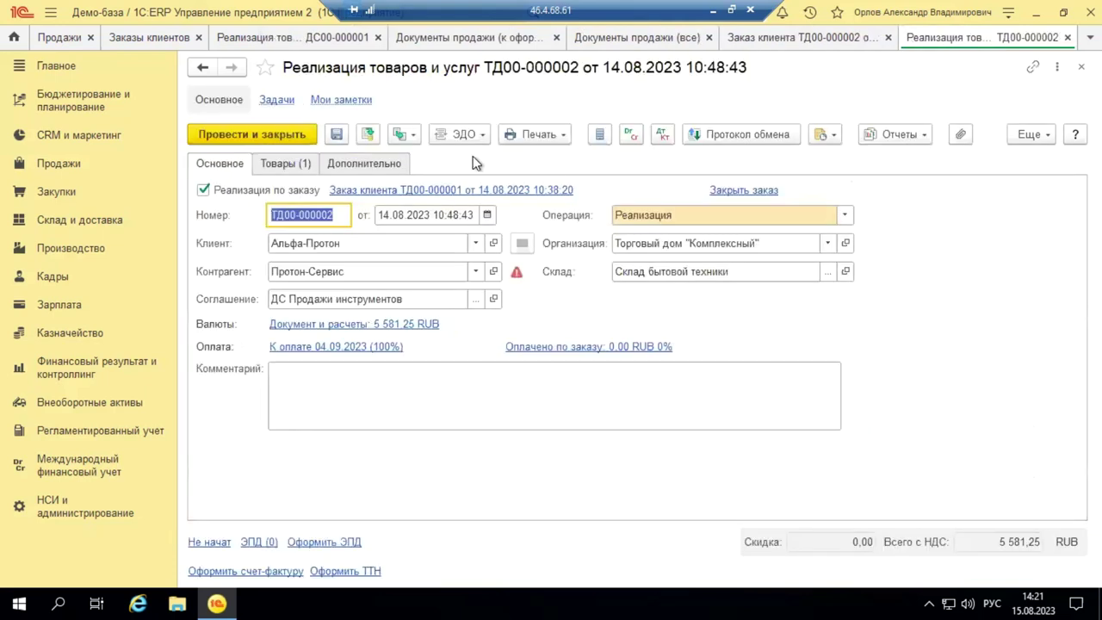
pyautogui.click(535, 136)
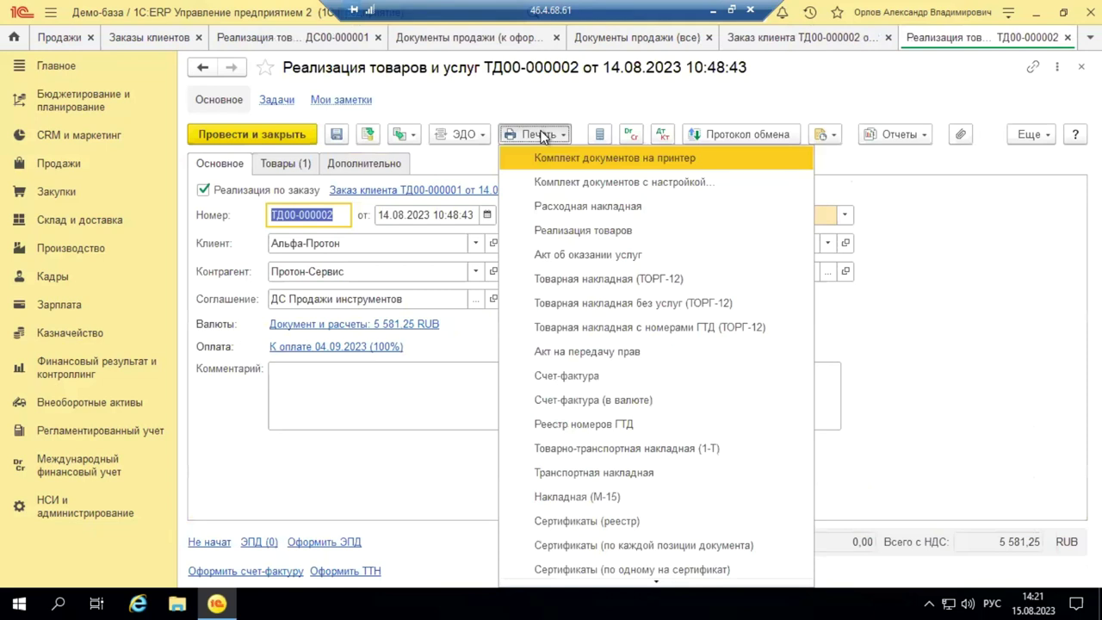
pyautogui.click(589, 375)
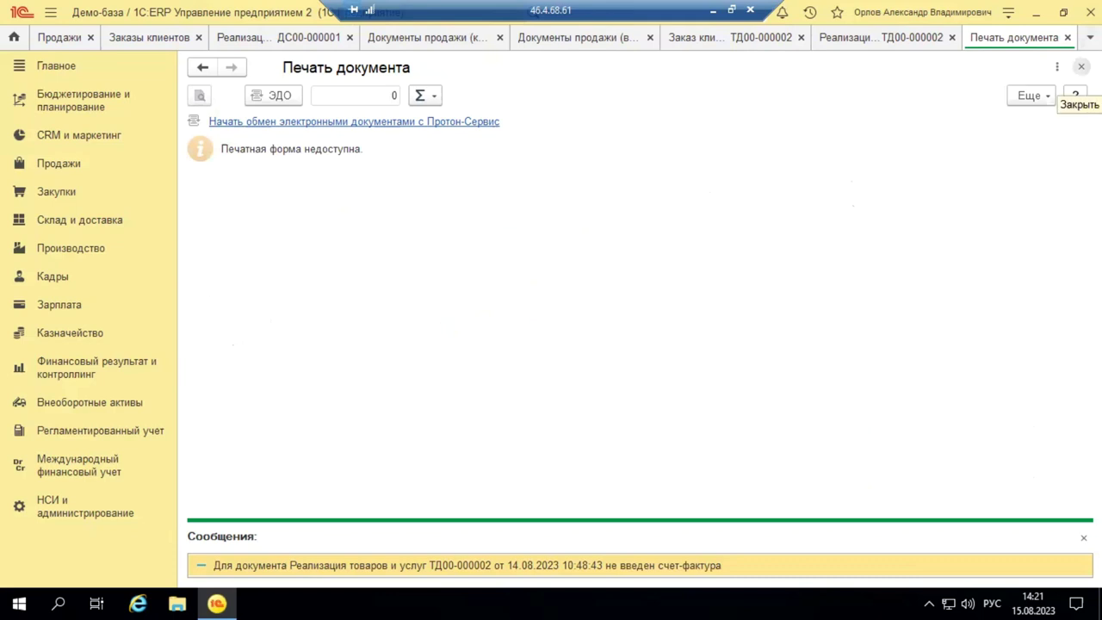
pyautogui.click(1082, 66)
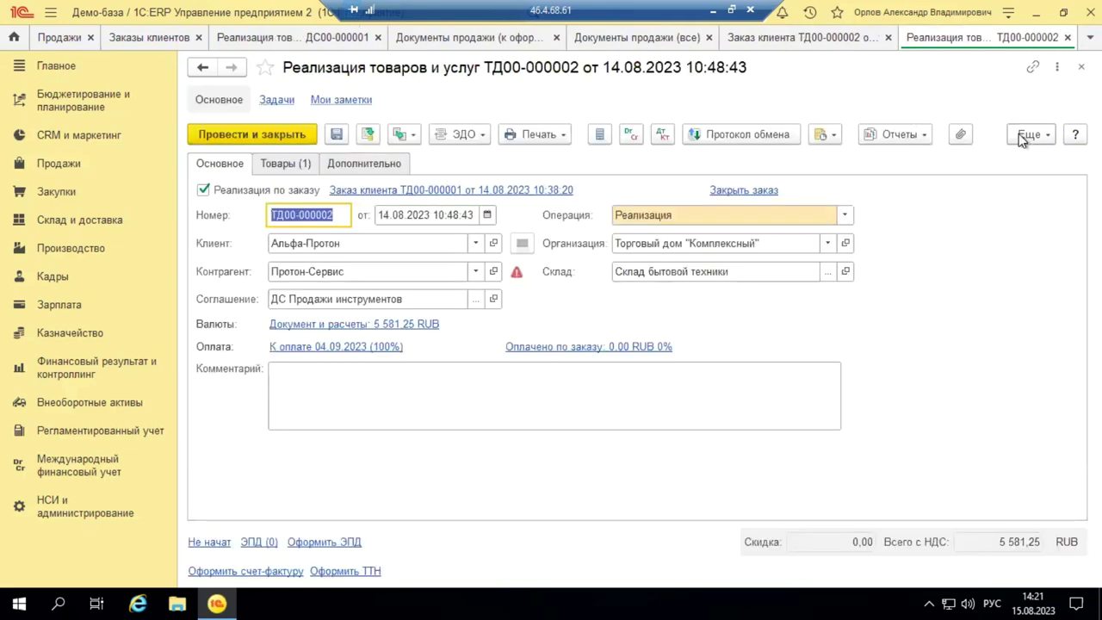
# Create a Счет-фактура выданный based on the Альфа-Протон sale and post it.
pyautogui.click(1029, 135)
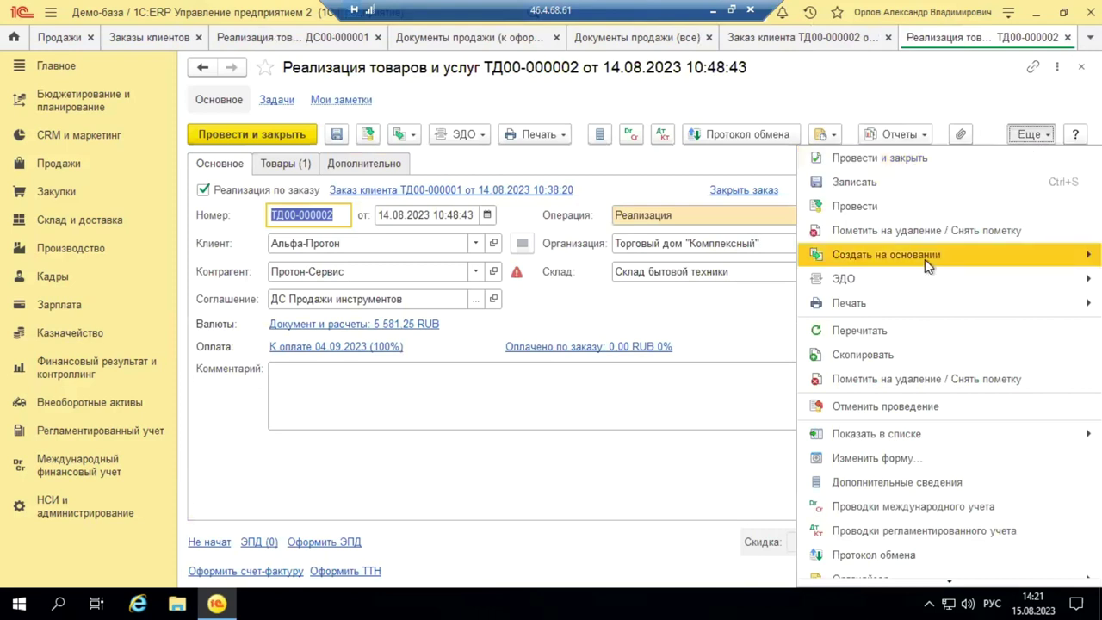
pyautogui.moveTo(925, 259)
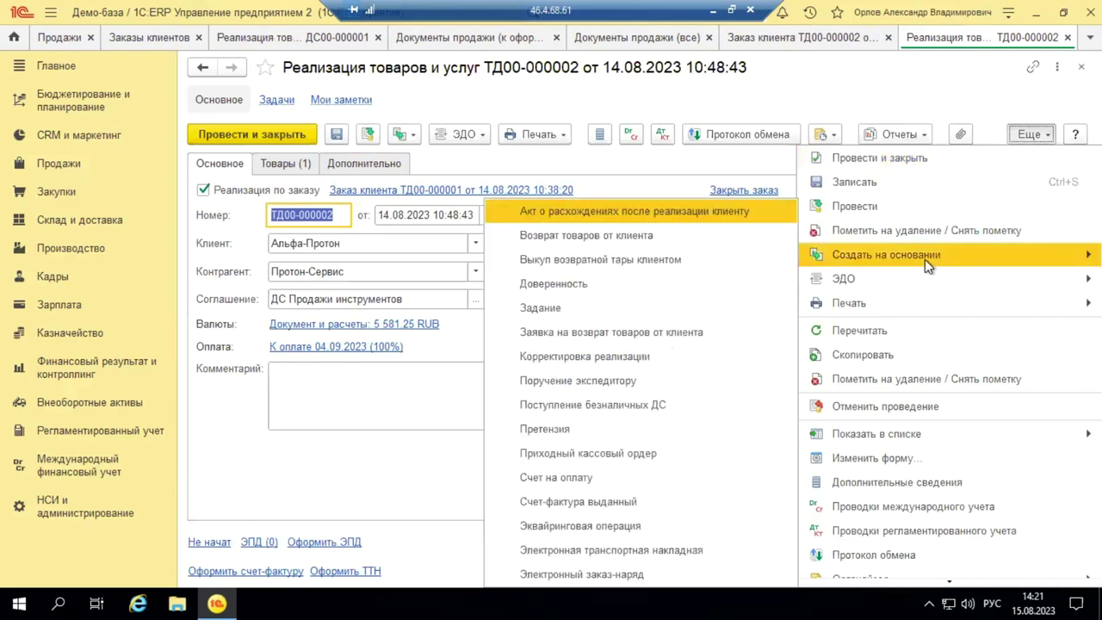
pyautogui.click(584, 502)
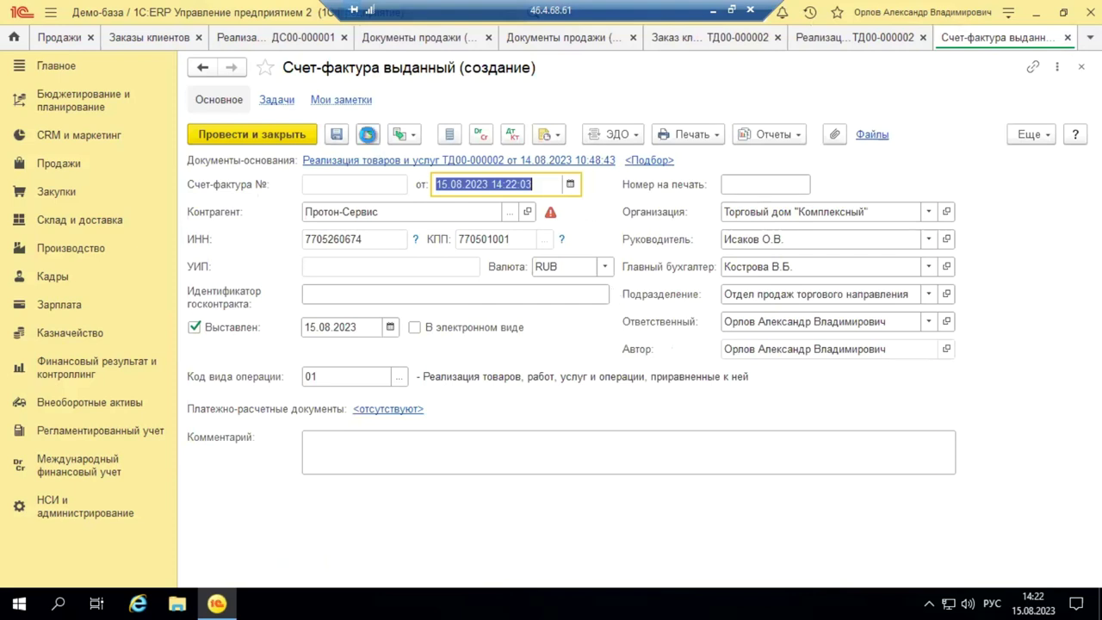
pyautogui.click(368, 136)
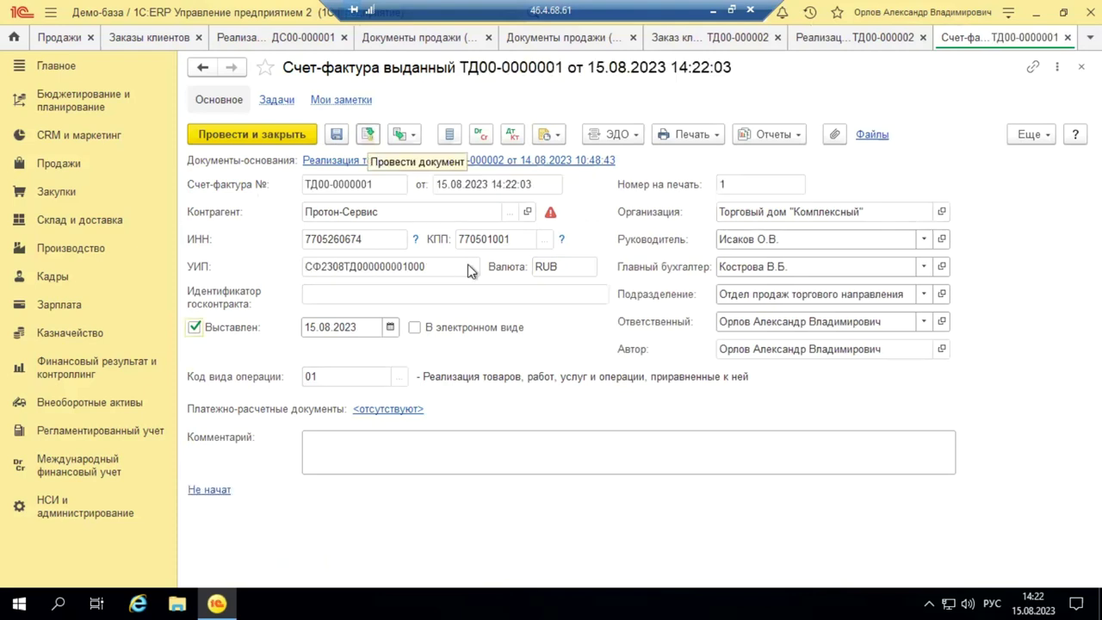
# Generate the invoice's Счет-фактура print form, examine its party details, goods table and signature fields, and close both form and invoice.
pyautogui.click(718, 136)
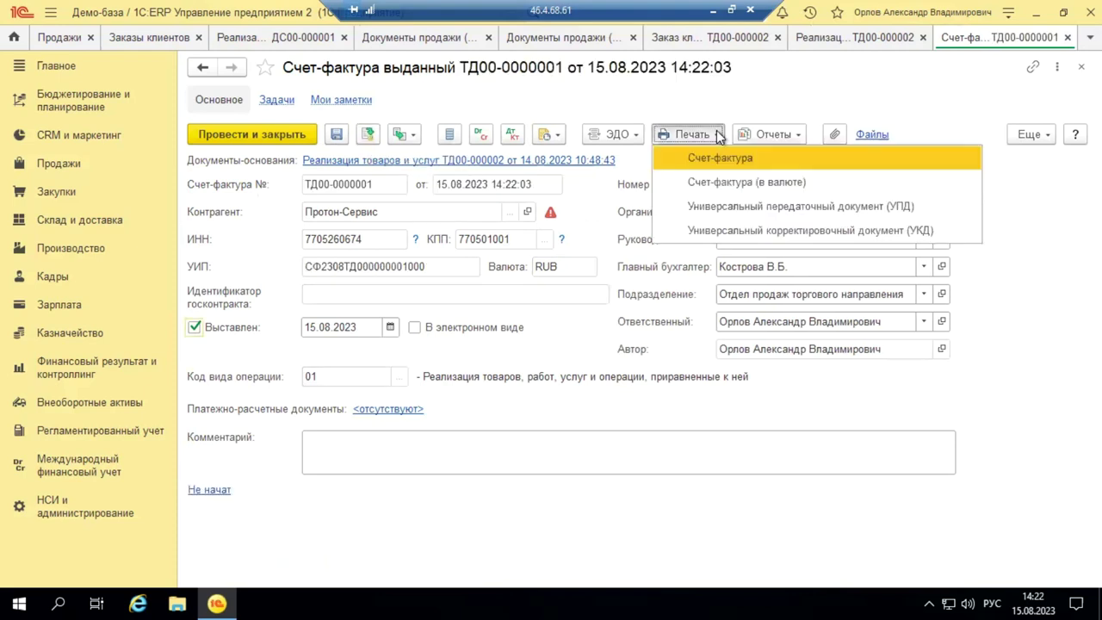
pyautogui.click(713, 158)
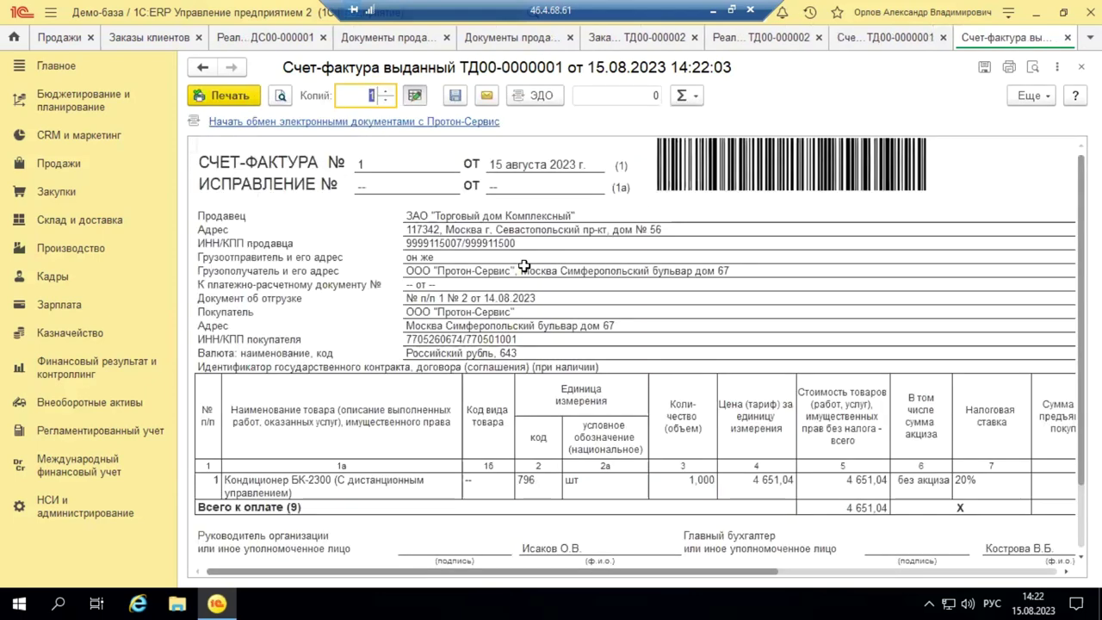
pyautogui.click(525, 267)
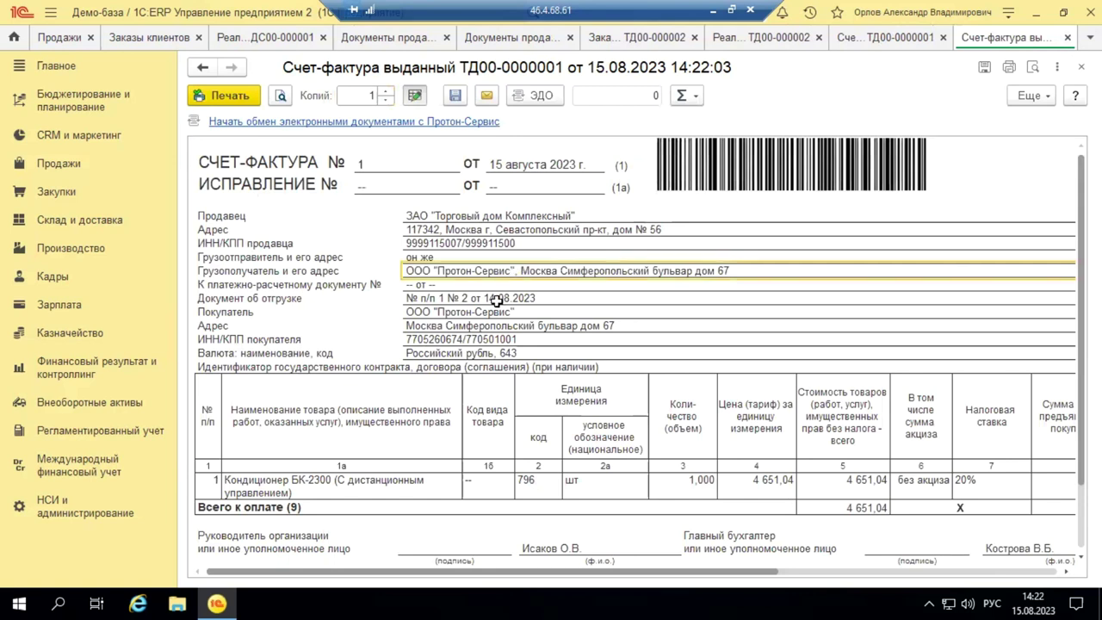
pyautogui.click(508, 379)
pyautogui.scroll(-3, 510, 370)
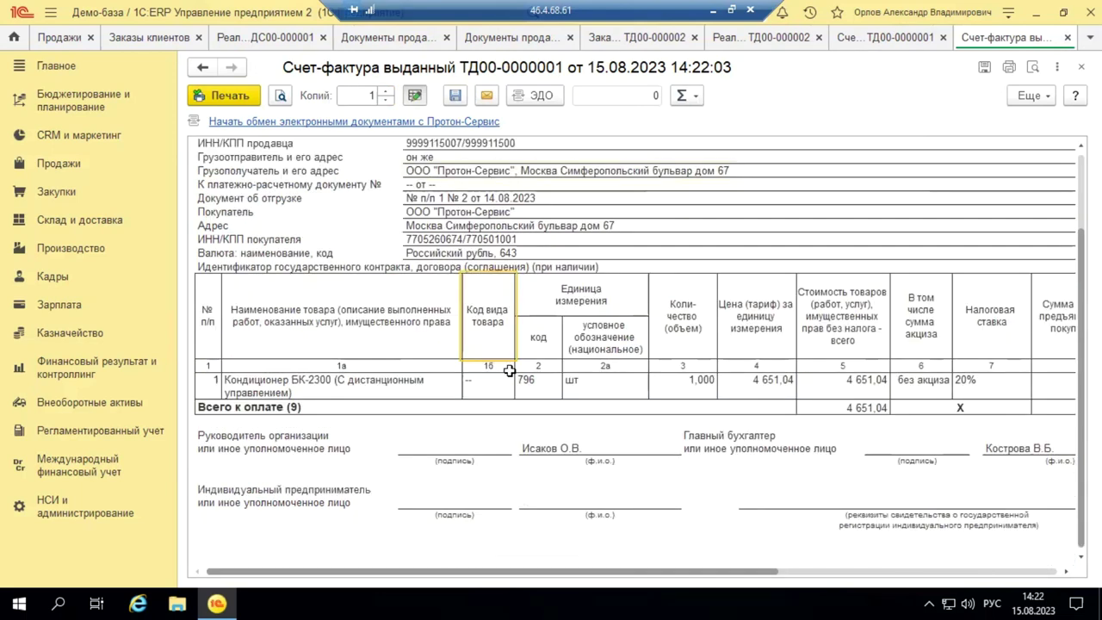
pyautogui.scroll(-3, 509, 371)
pyautogui.scroll(4, 513, 366)
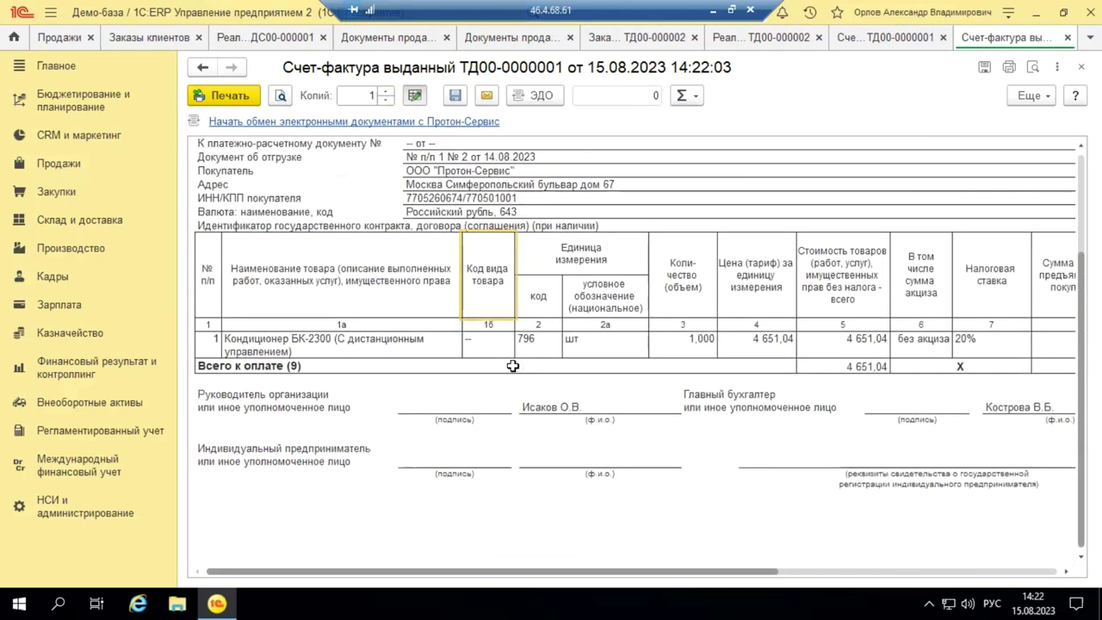
pyautogui.scroll(2, 512, 366)
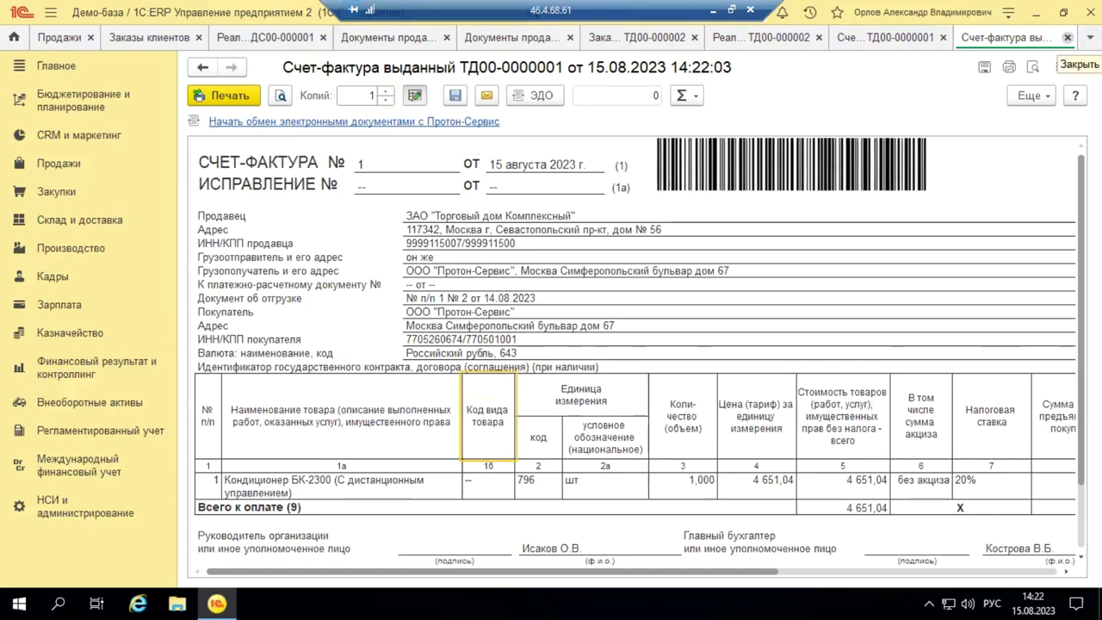
pyautogui.click(1067, 37)
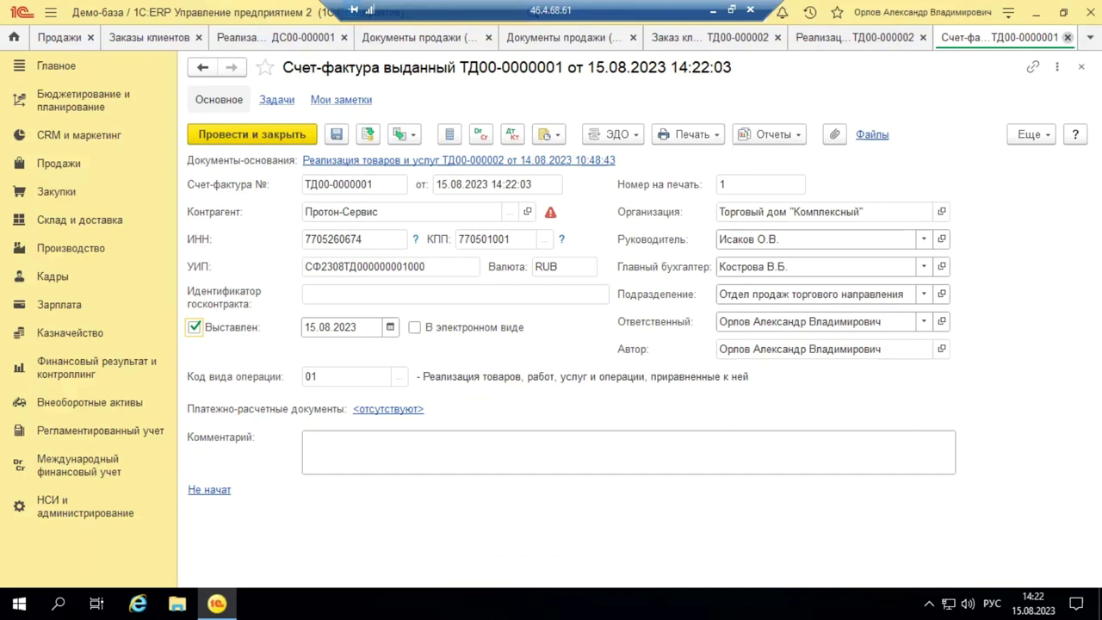
pyautogui.click(1067, 38)
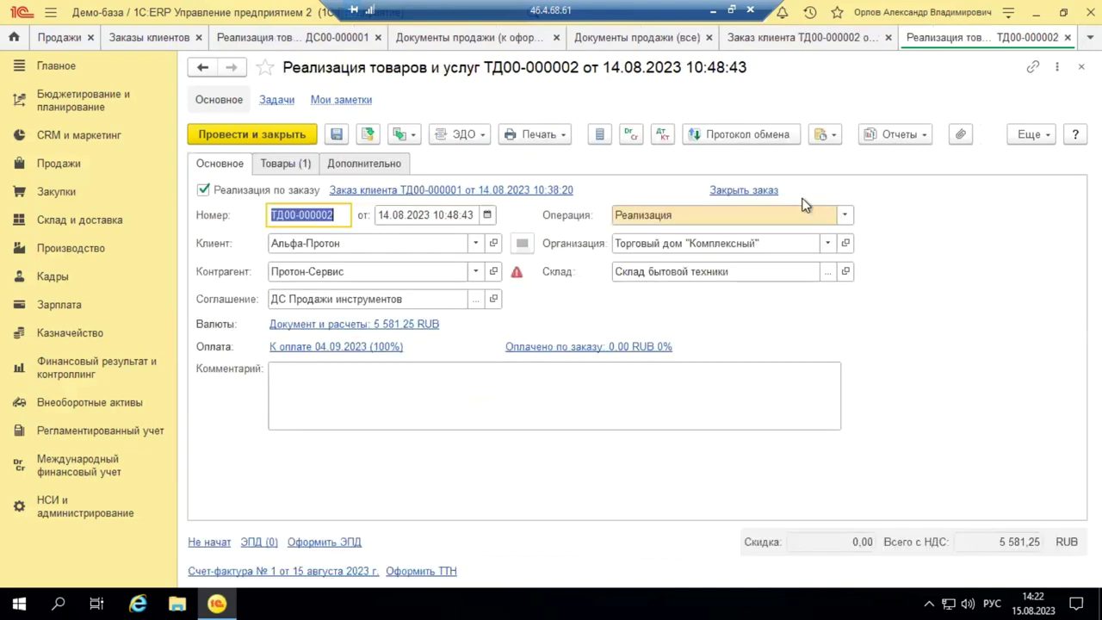
# Review the sale's goods, additional and main details, check the warning beside the Протон-Сервис counterparty, and close the sale.
pyautogui.click(294, 166)
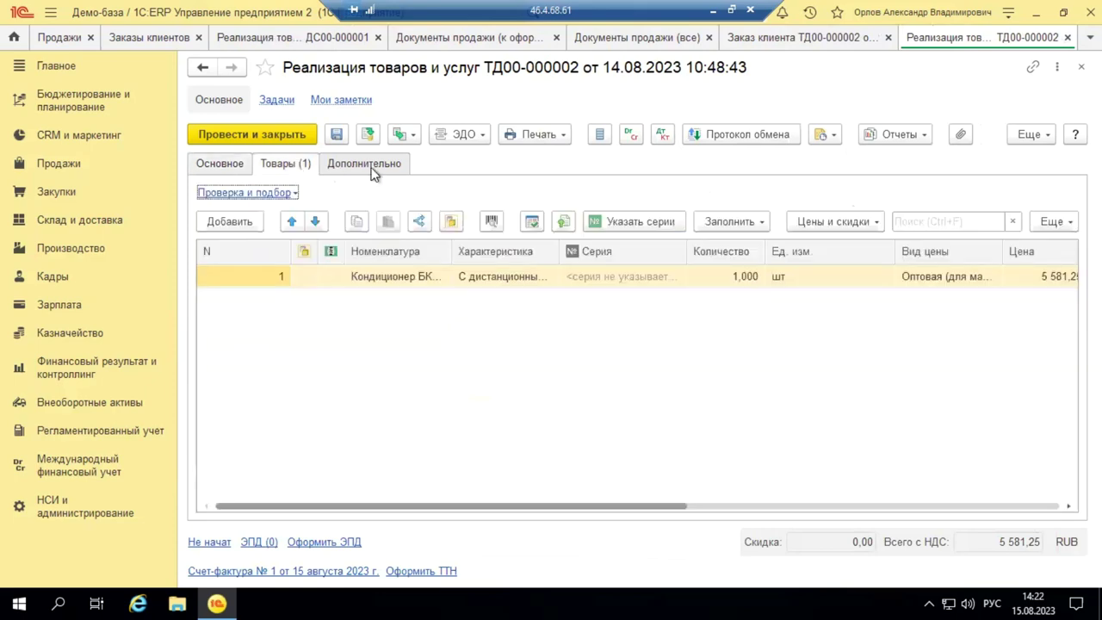
pyautogui.click(349, 166)
pyautogui.click(219, 164)
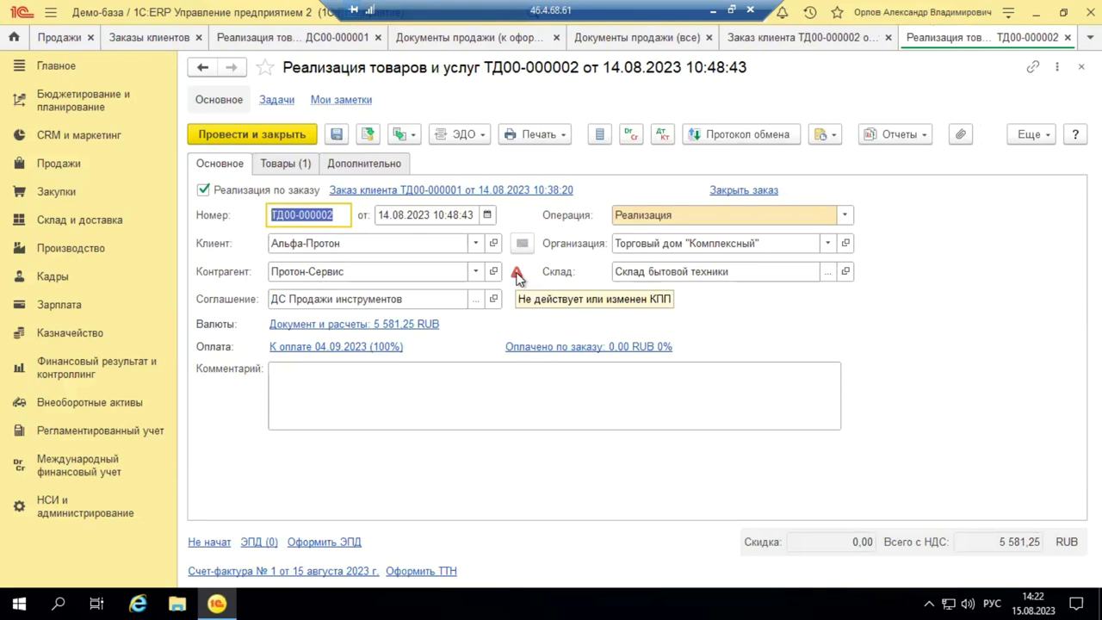
pyautogui.click(373, 273)
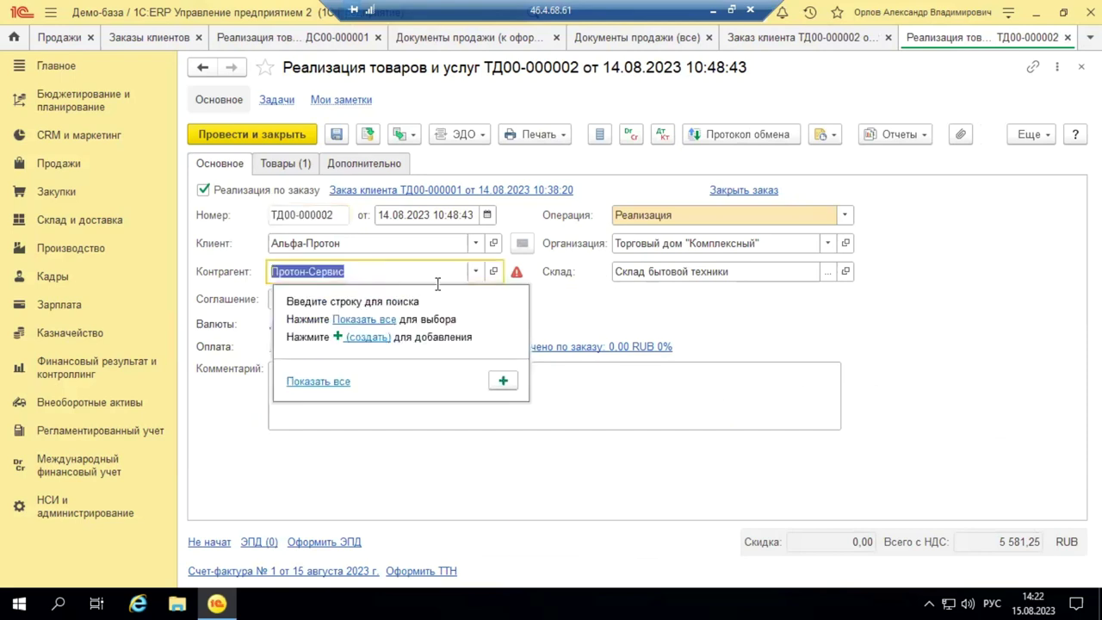
pyautogui.click(575, 301)
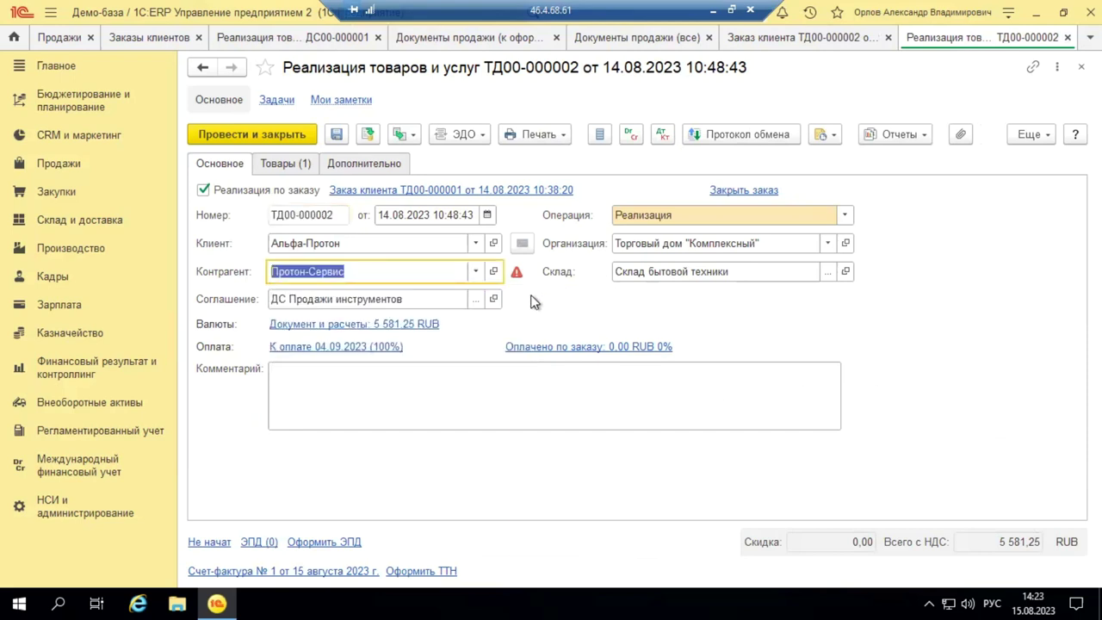
pyautogui.moveTo(518, 274)
pyautogui.click(1067, 38)
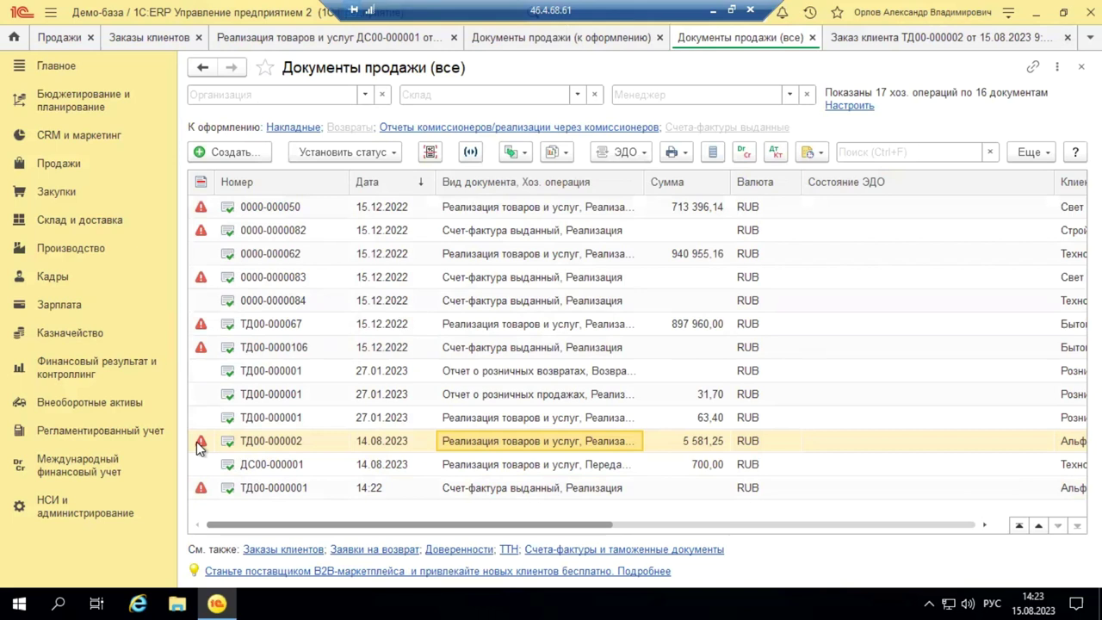
# Open the Счет-фактура выданный issued at 14:22 from all sales documents, review its details, and close it.
pyautogui.click(484, 488)
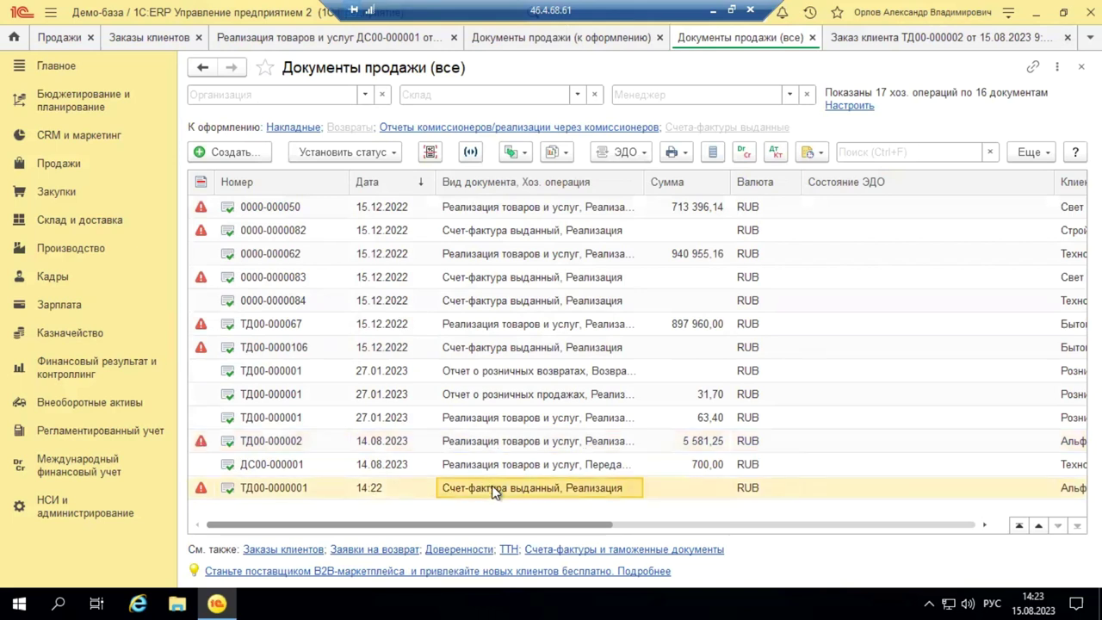
pyautogui.doubleClick(495, 489)
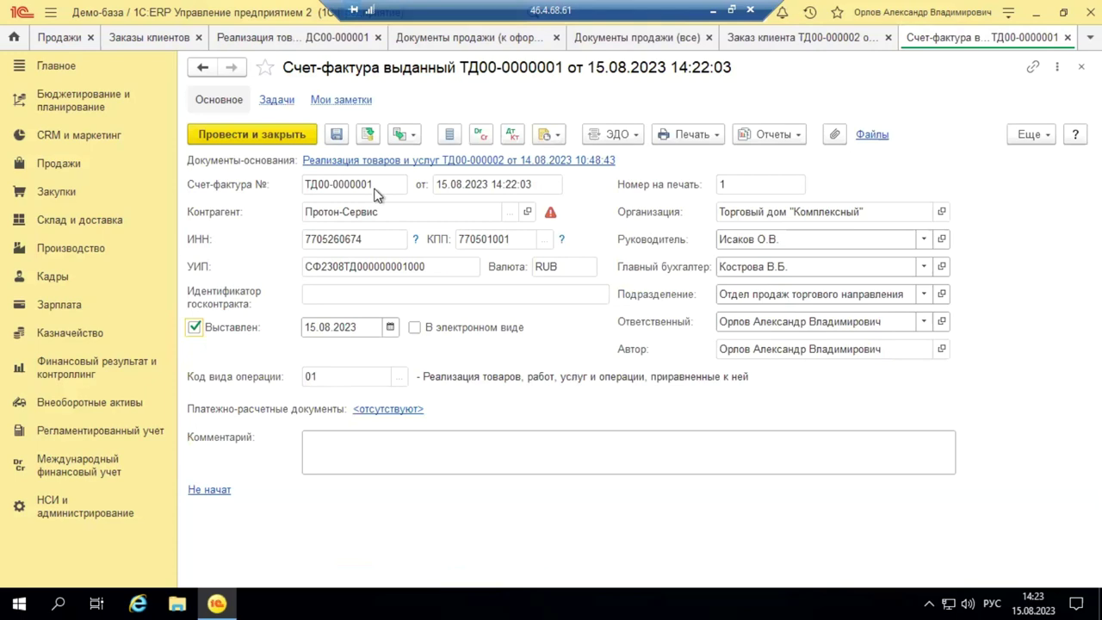
pyautogui.click(1081, 66)
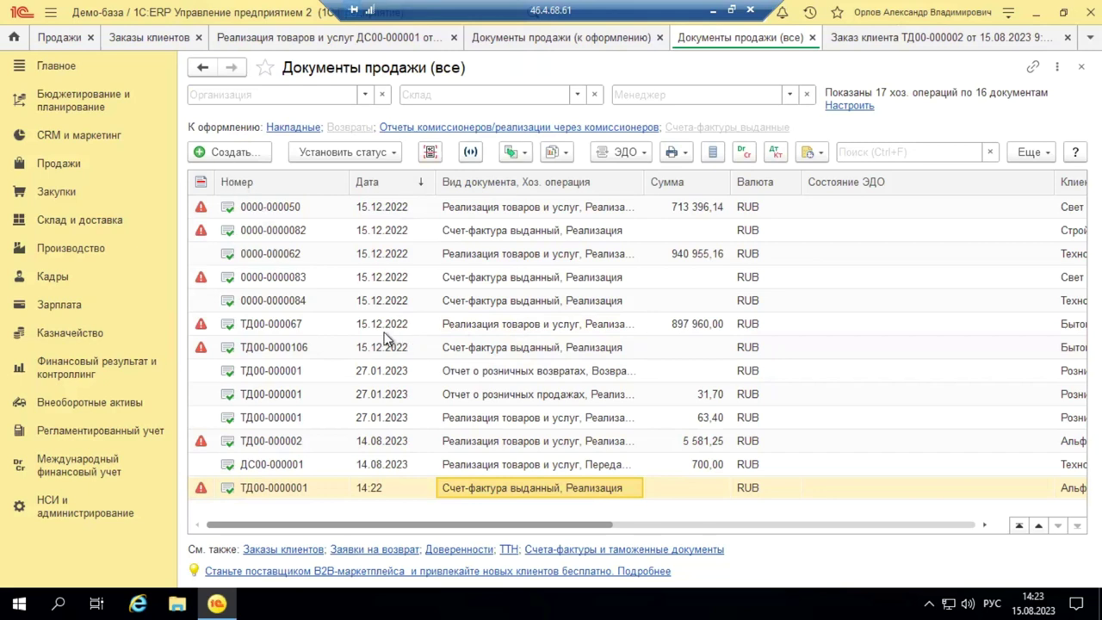
# Reopen all sales documents from the Продажи section and examine the Реализация товаров и услуг operations available for creation without creating a document.
pyautogui.click(59, 166)
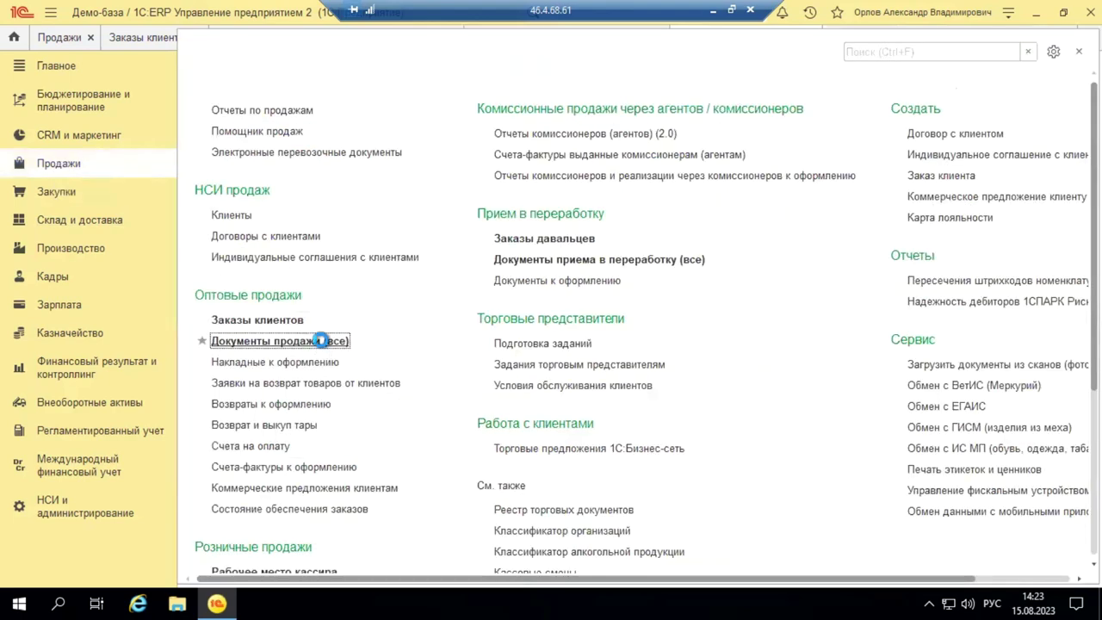
pyautogui.click(319, 341)
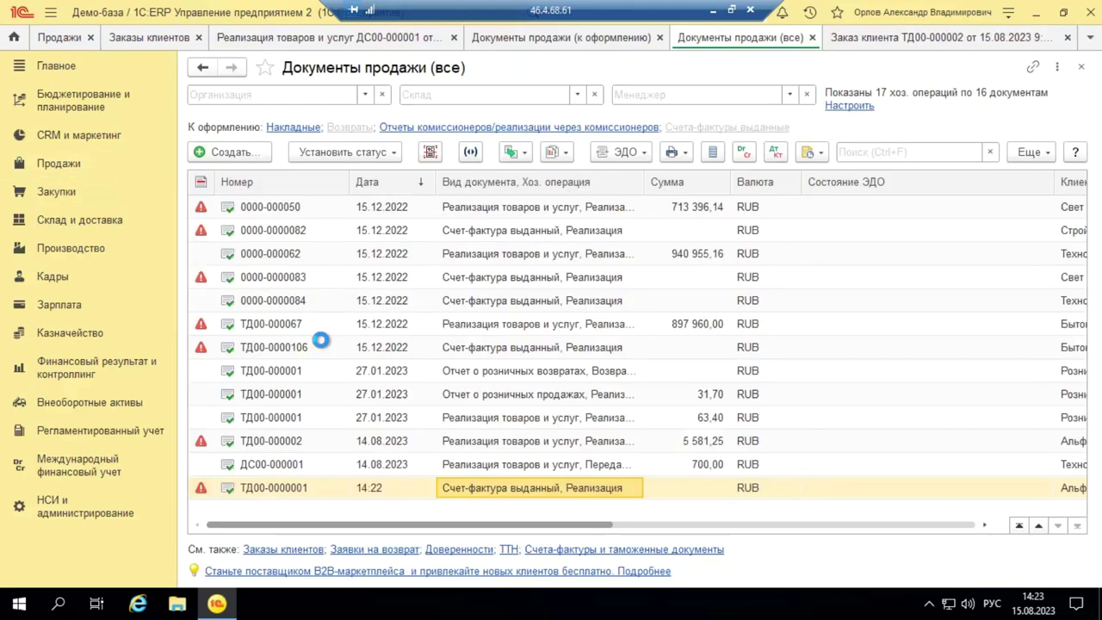
pyautogui.click(229, 154)
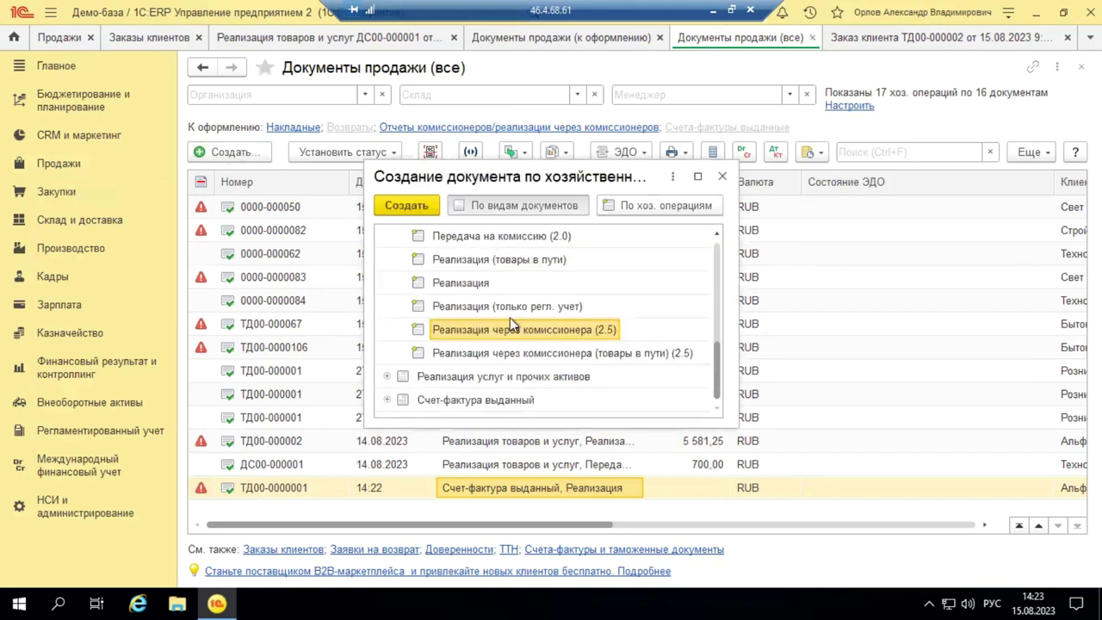
pyautogui.scroll(1, 531, 310)
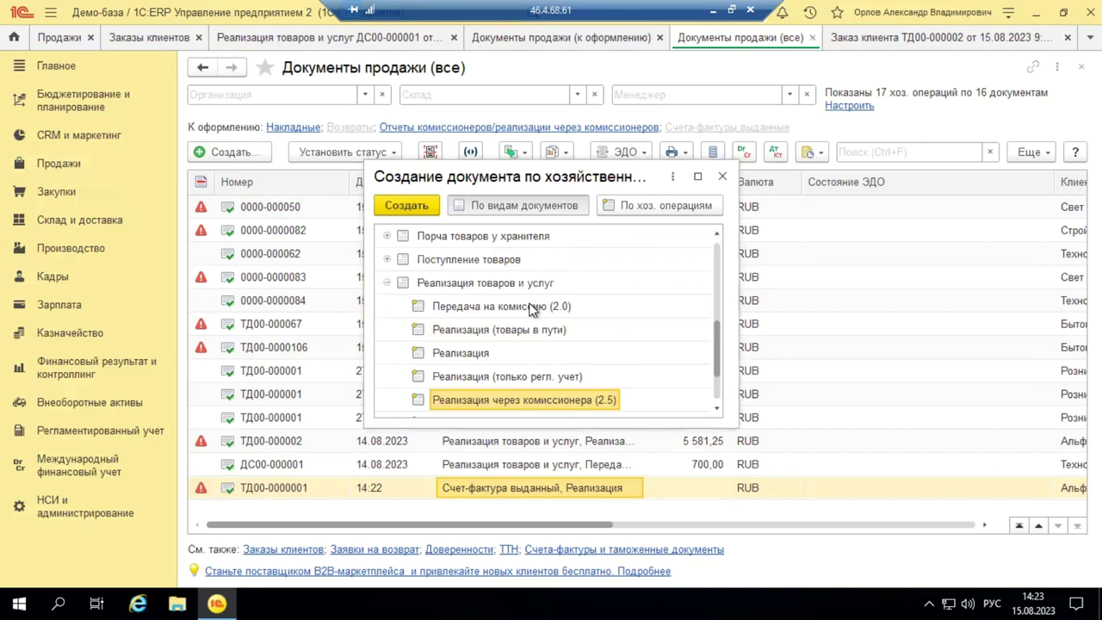
pyautogui.scroll(-1, 531, 310)
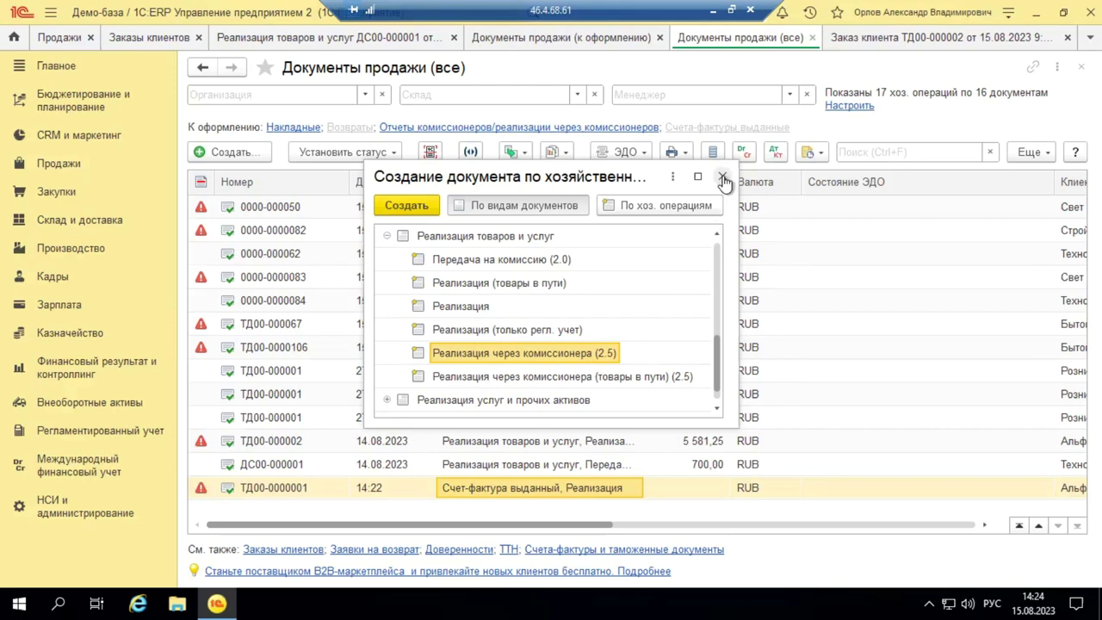
pyautogui.press('Escape')
# Open the 700,00 RUB commission transfer of 14.08.2023 and try the Реализация по заказу option, declining to link goods to order lines.
pyautogui.doubleClick(452, 464)
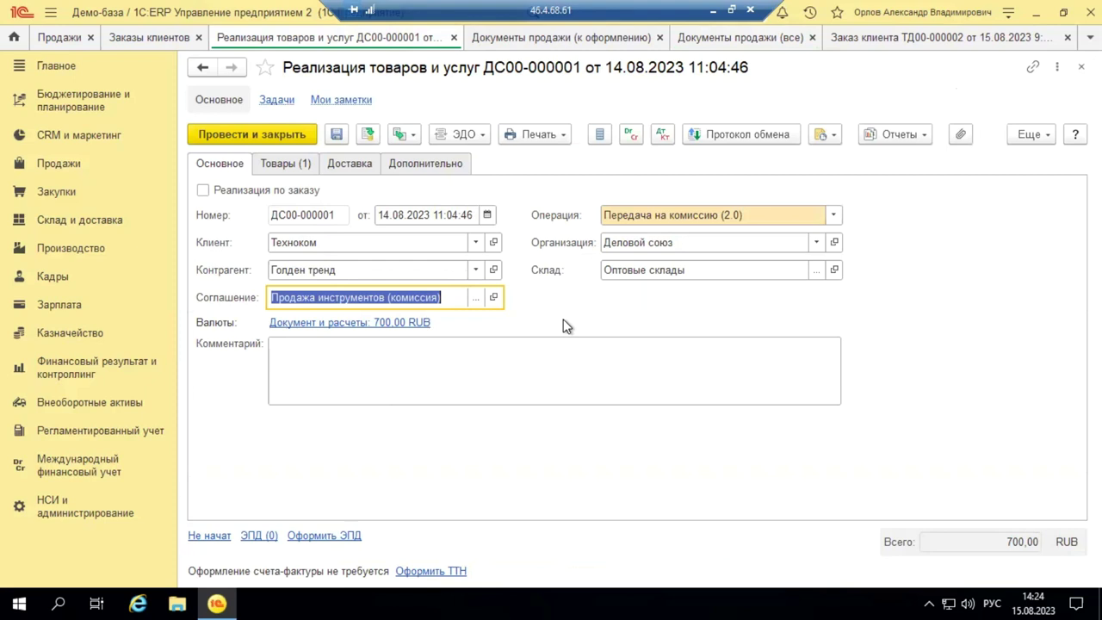
pyautogui.click(204, 191)
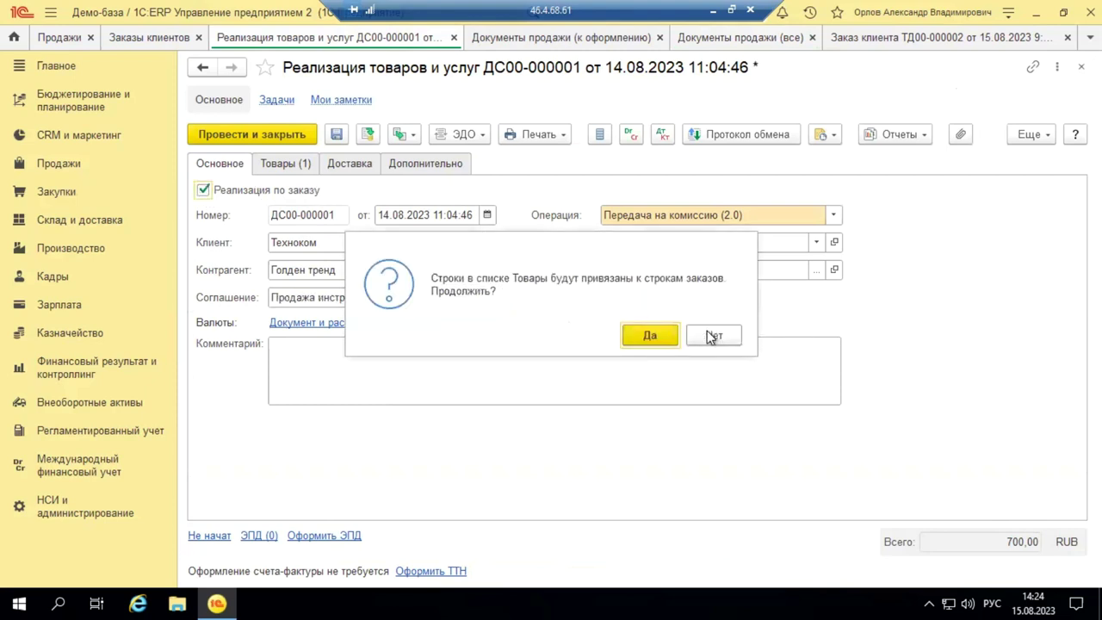
pyautogui.click(707, 335)
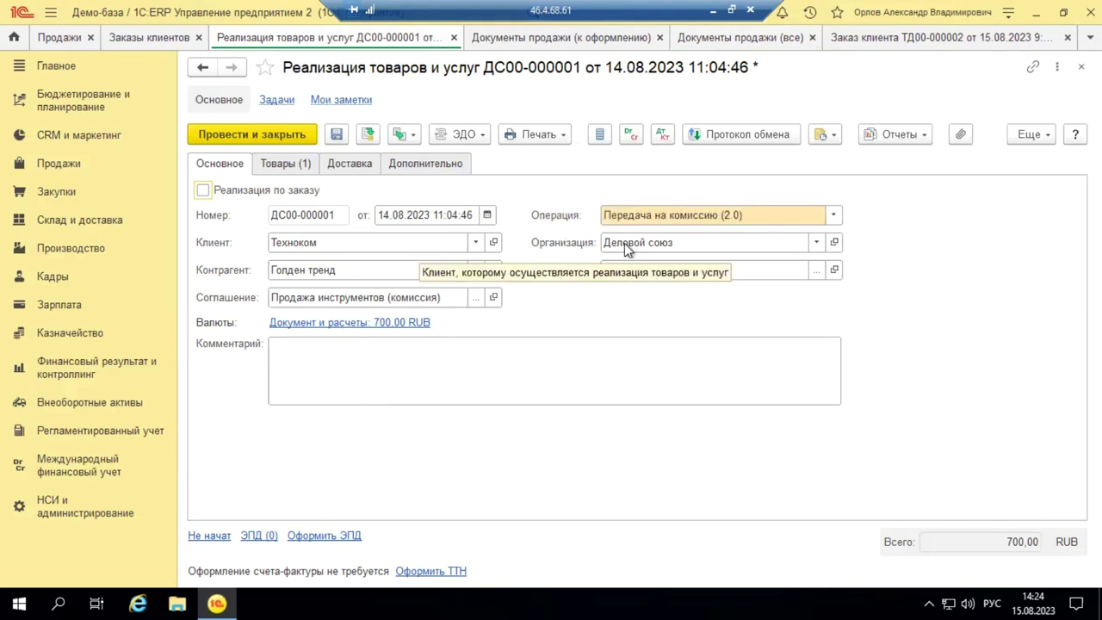
# Examine the organizations and operations available for the commission transfer, keeping the current selections.
pyautogui.click(707, 247)
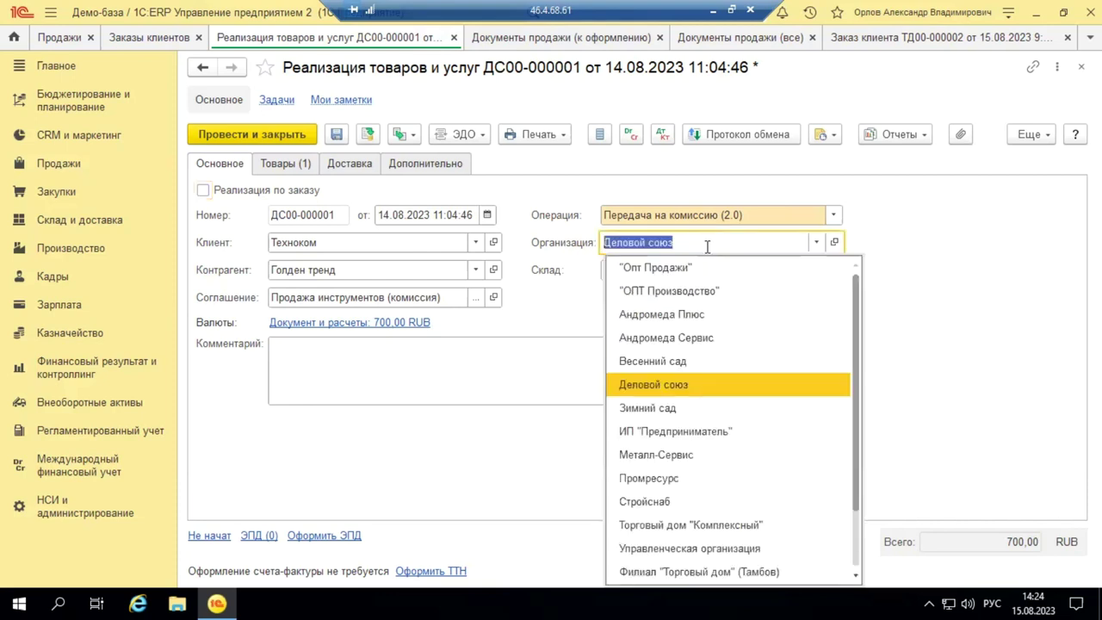
pyautogui.click(563, 309)
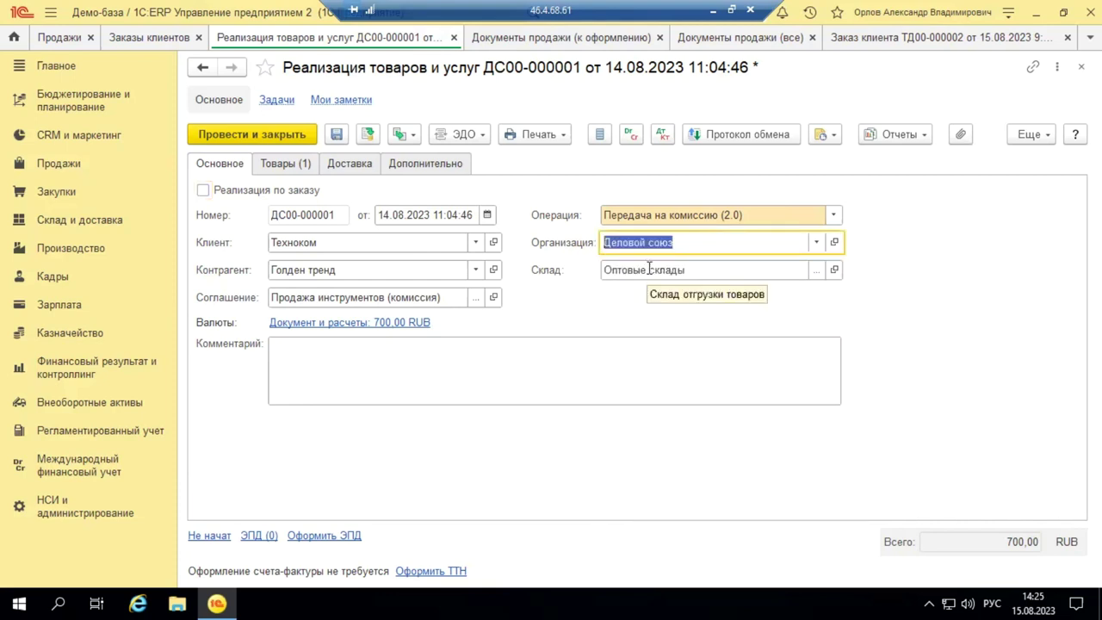
pyautogui.click(635, 214)
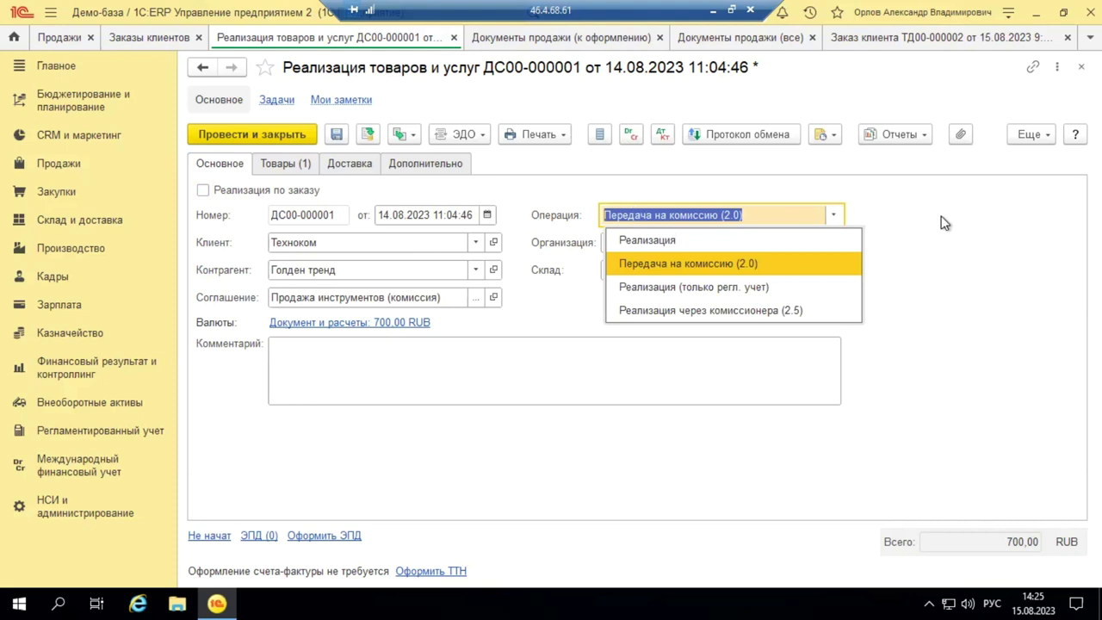
pyautogui.click(924, 242)
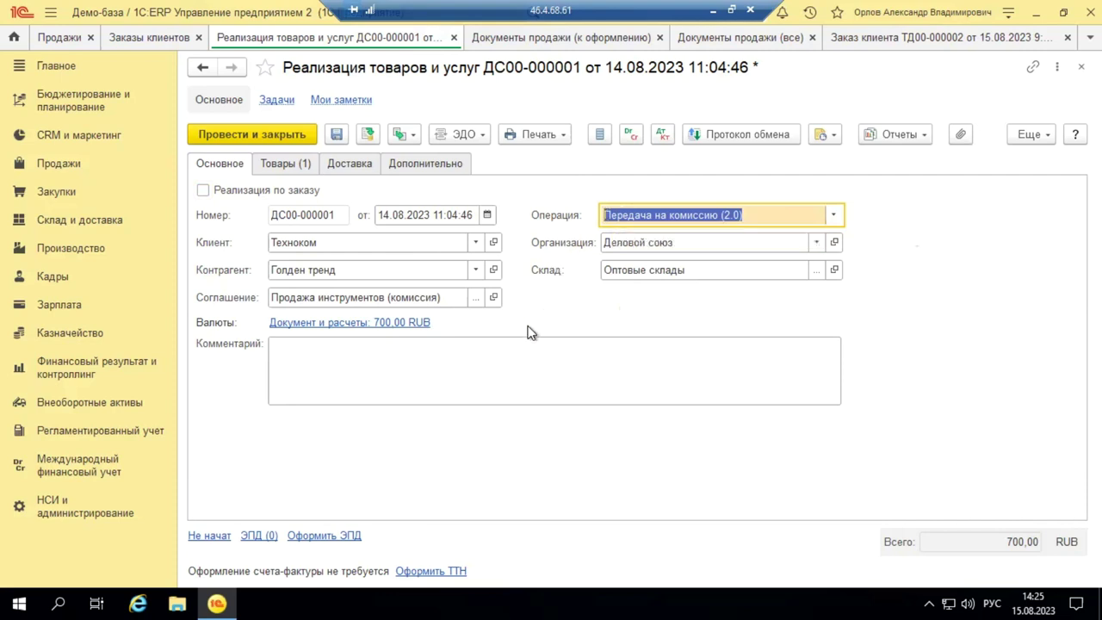
# Open the Продажа инструментов (комиссия) agreement from the sales agreements list and examine its available operations.
pyautogui.click(472, 297)
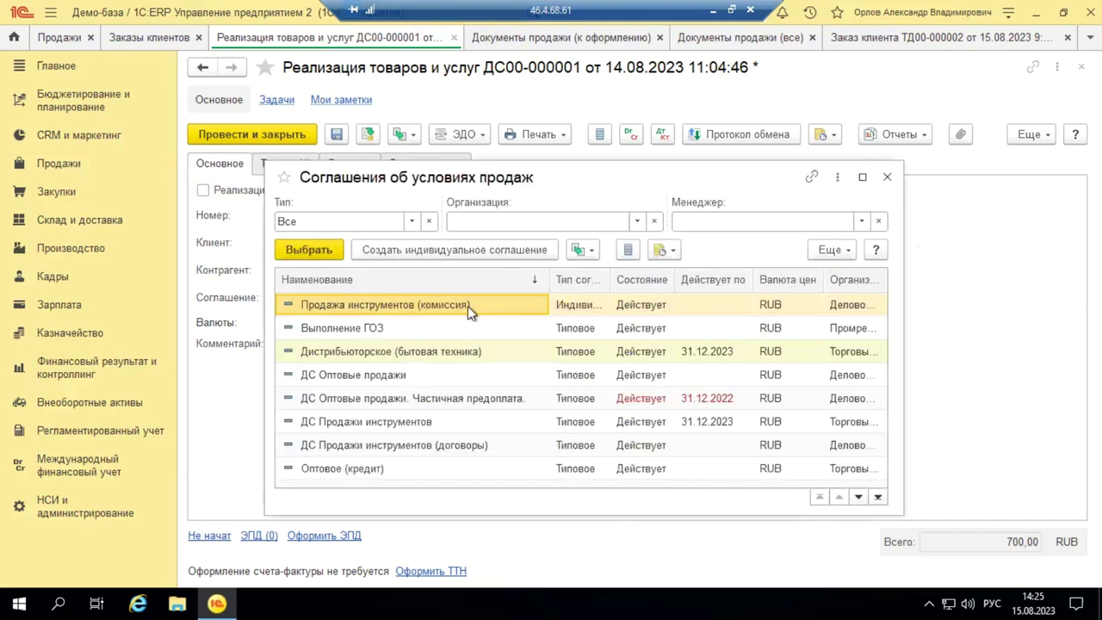
pyautogui.rightClick(468, 306)
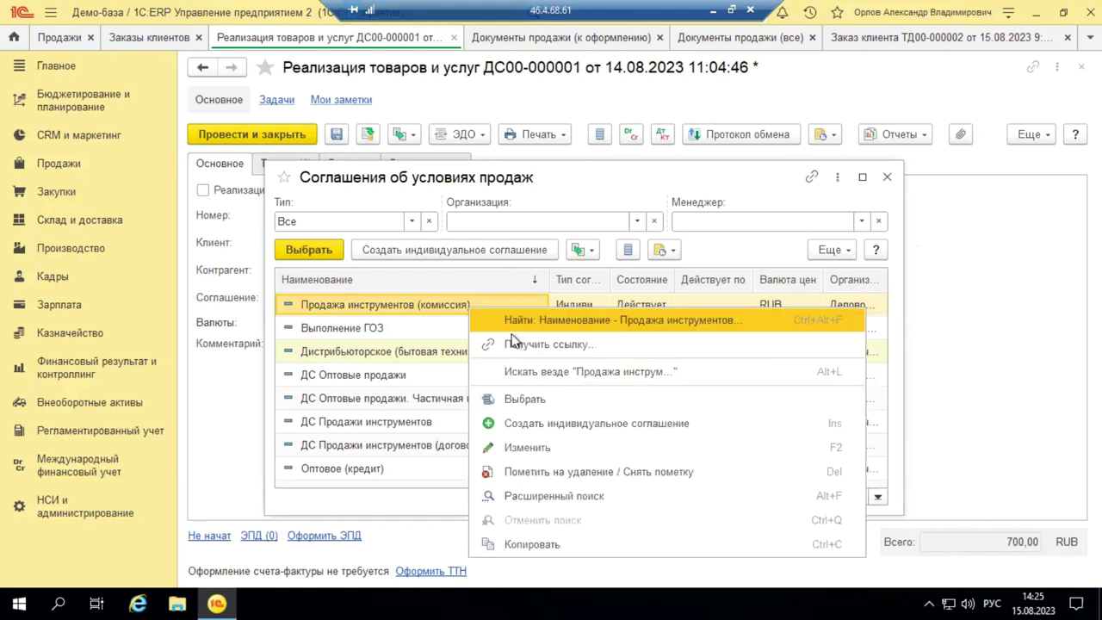
pyautogui.click(533, 448)
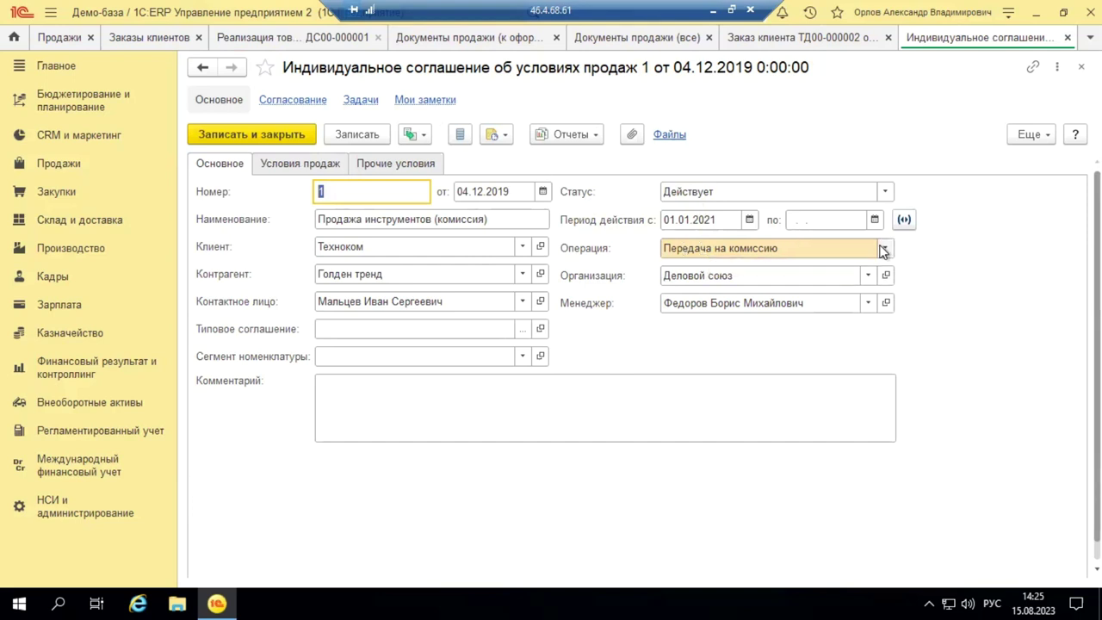
pyautogui.click(883, 248)
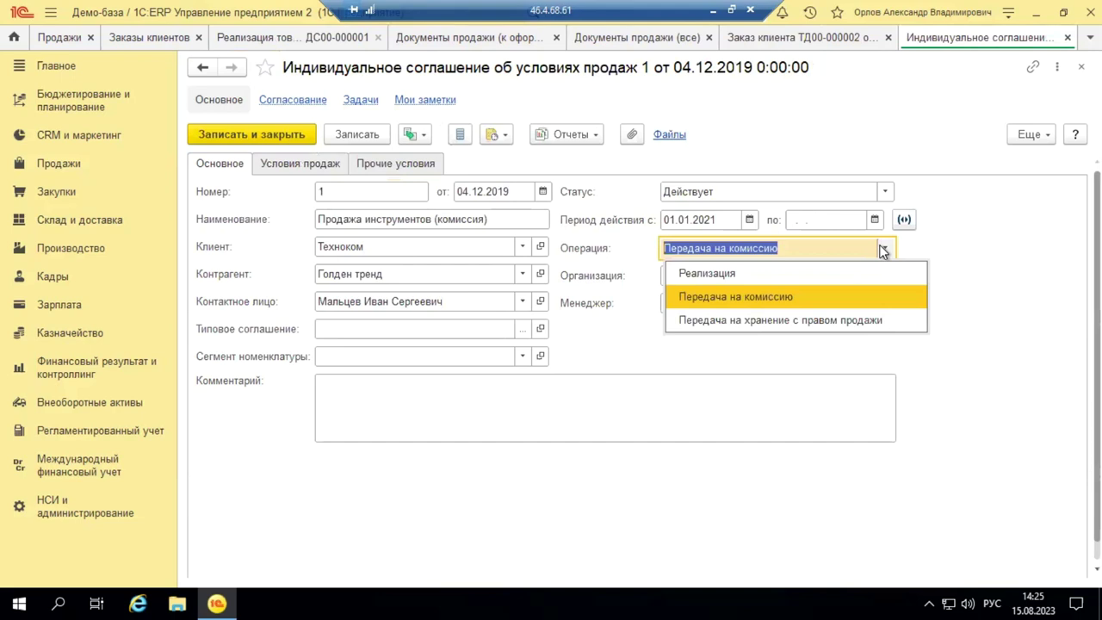
pyautogui.click(614, 353)
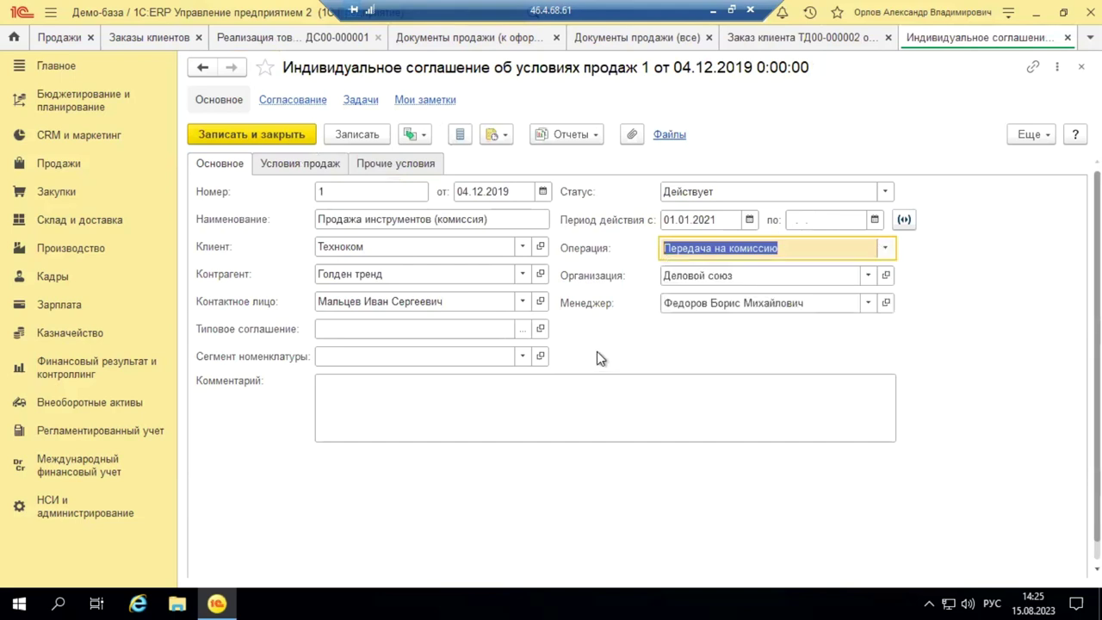
# In the agreement's sales terms, try Не рассчитывается for the commission fee, restoring Процент от суммы продажи at 3% with fee withholding.
pyautogui.click(282, 166)
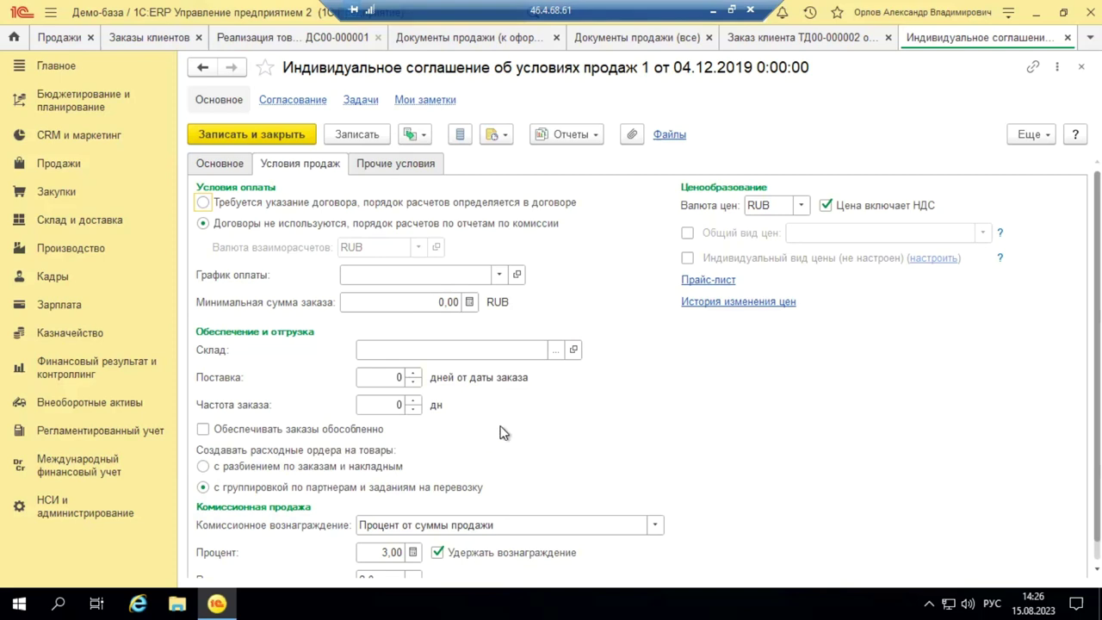
pyautogui.scroll(-1, 508, 439)
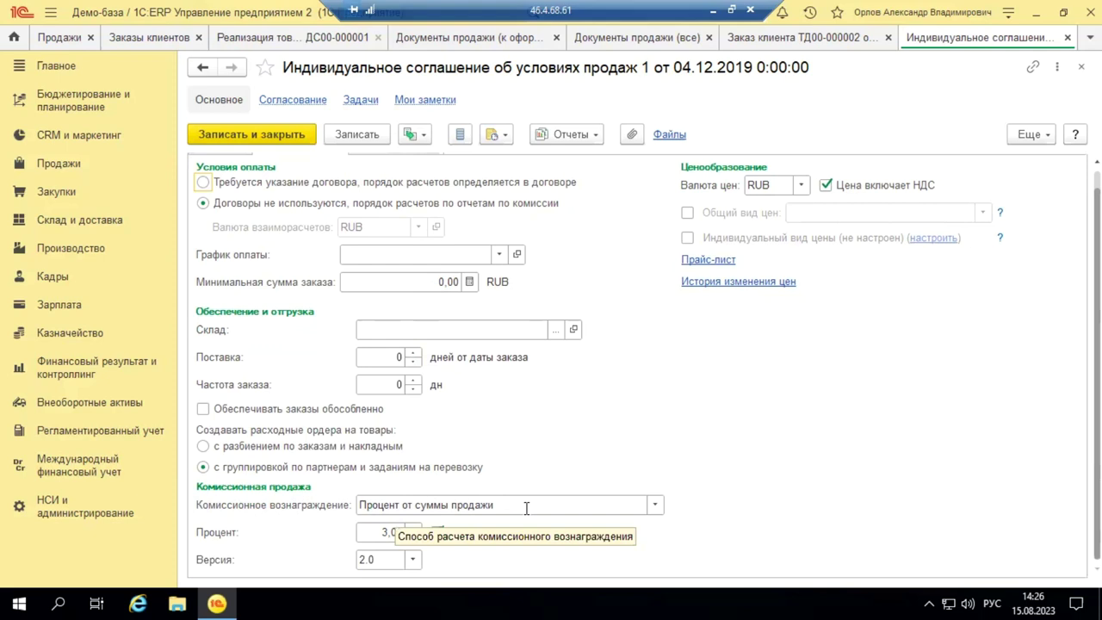
pyautogui.click(655, 504)
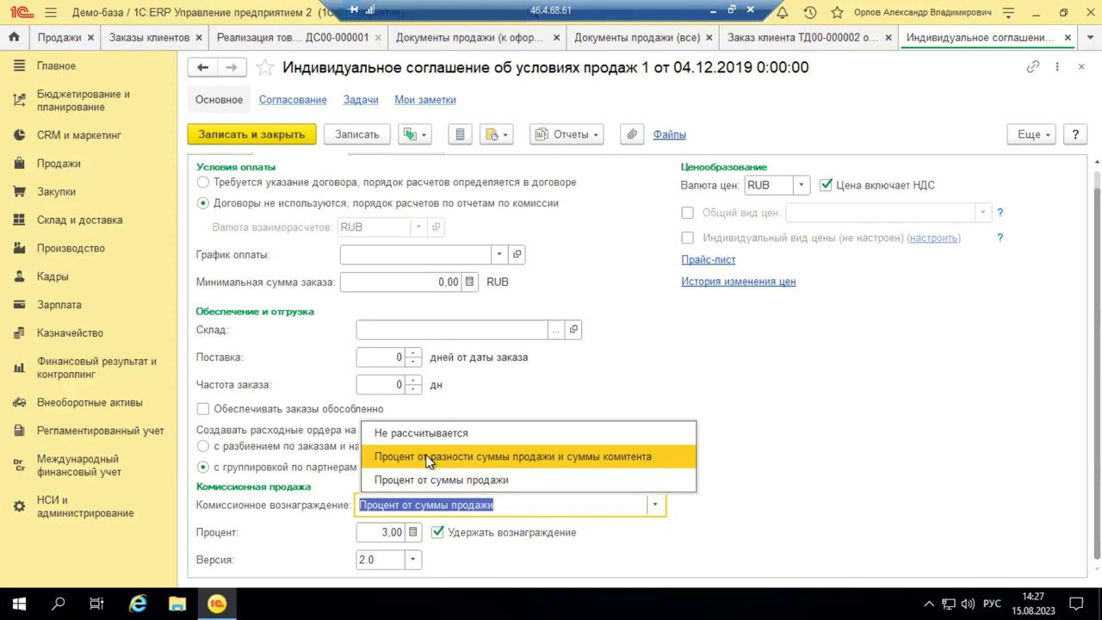
pyautogui.click(418, 433)
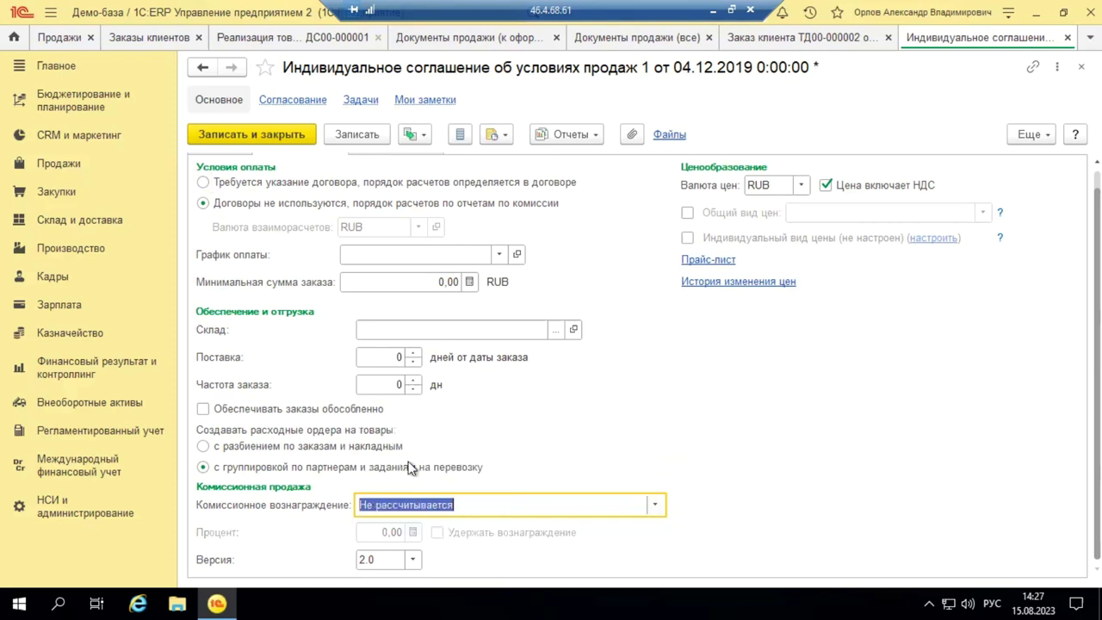
pyautogui.click(652, 505)
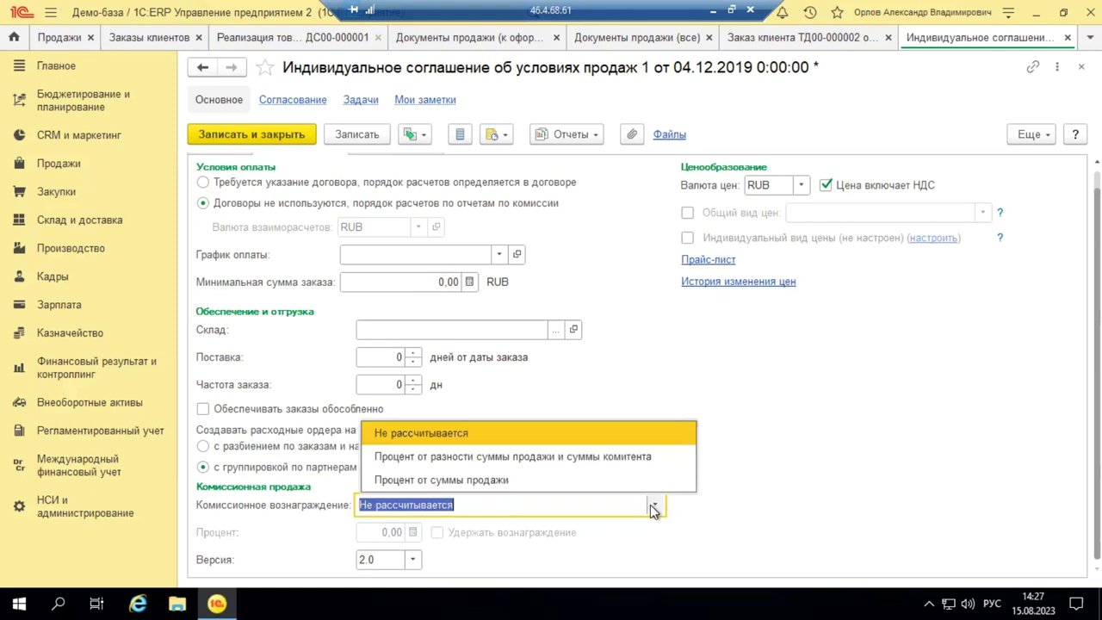
pyautogui.click(428, 481)
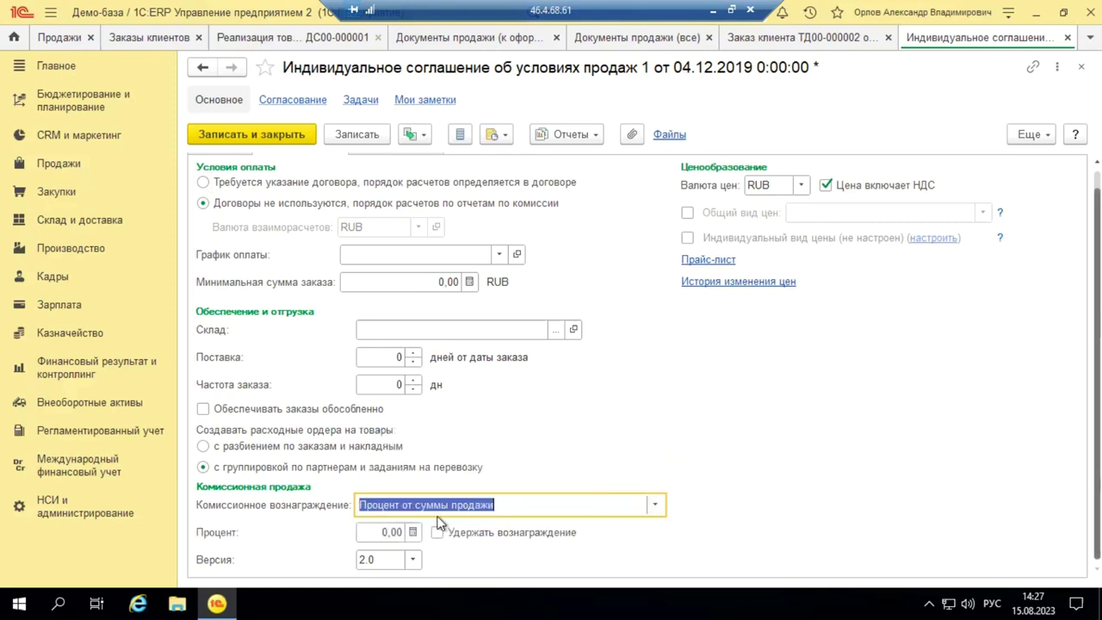
pyautogui.press('Tab')
pyautogui.write('3')
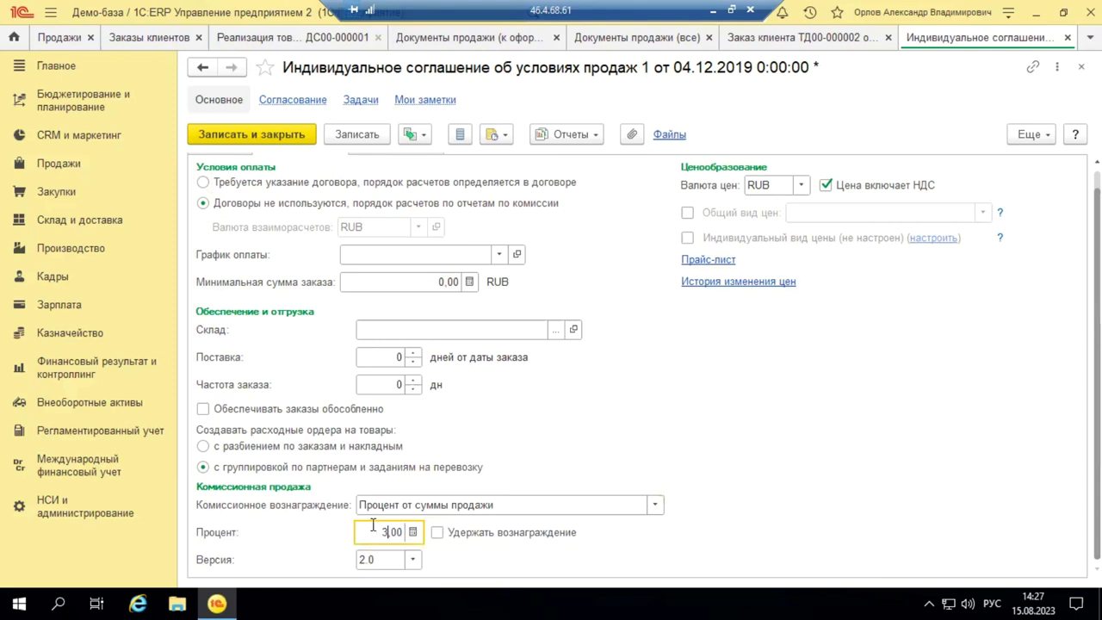
pyautogui.click(439, 534)
pyautogui.click(438, 533)
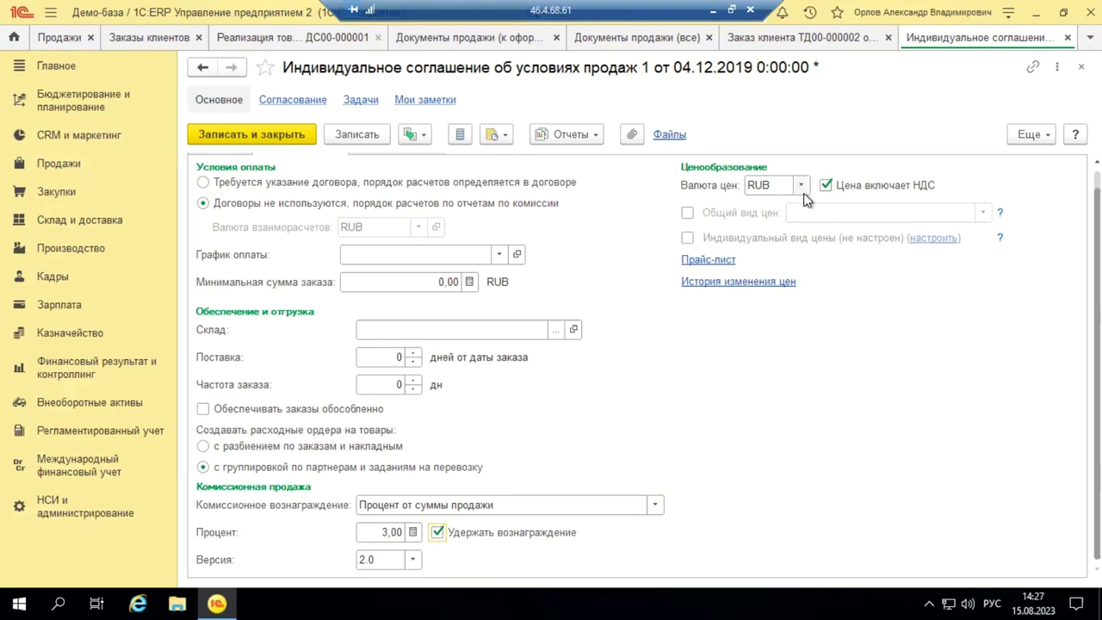
# Check the agreement's price currency options, and close the agreement and the agreements list without selecting anything.
pyautogui.click(801, 186)
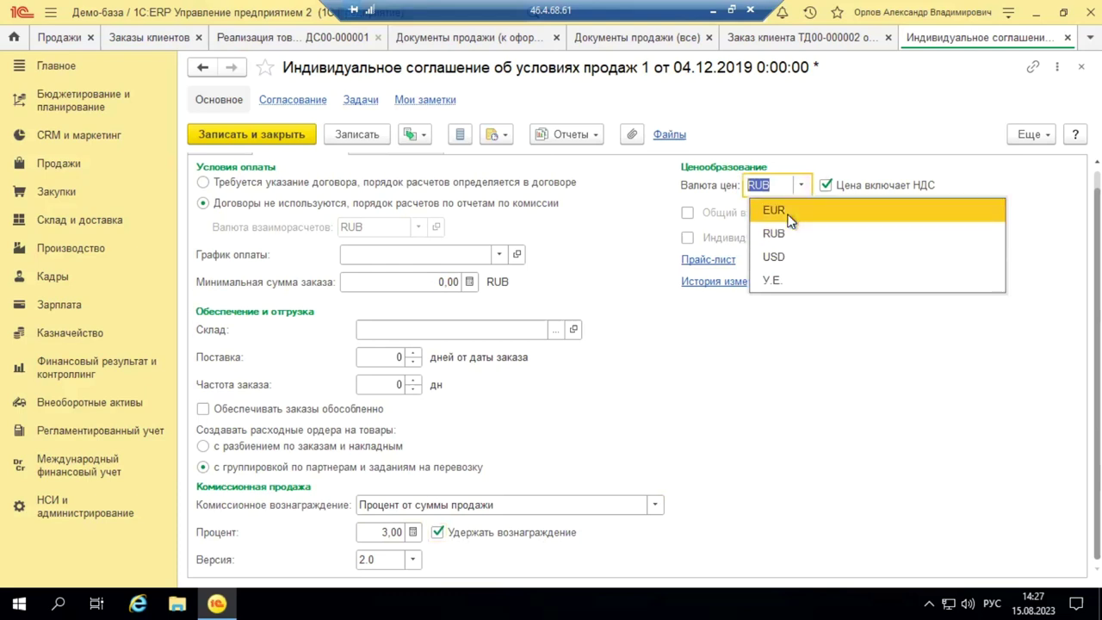
pyautogui.click(772, 375)
pyautogui.click(1081, 66)
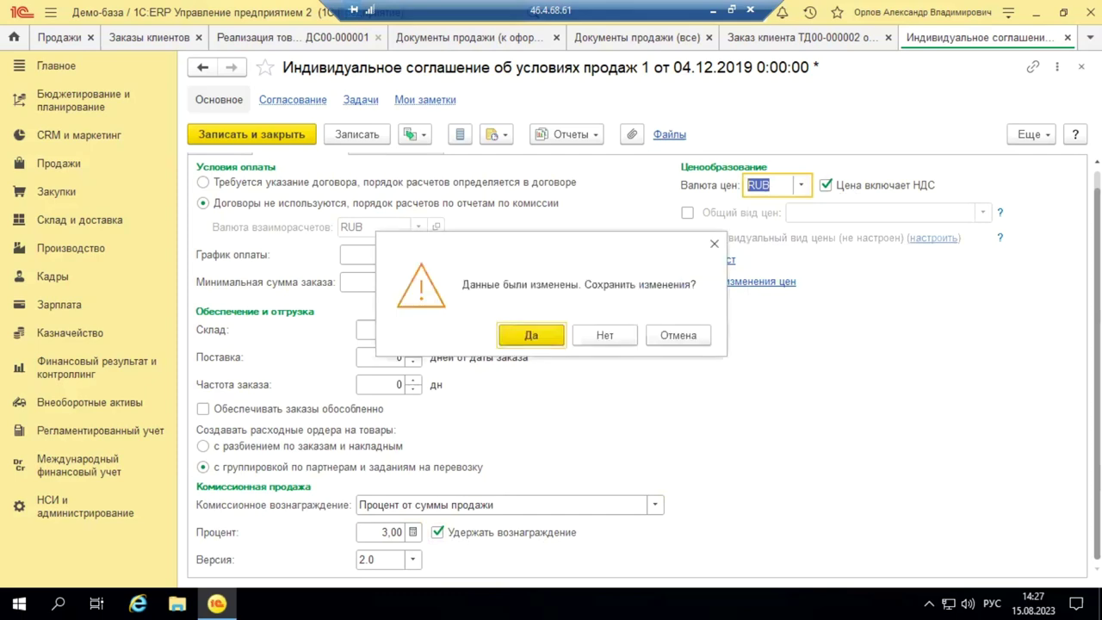
pyautogui.click(676, 337)
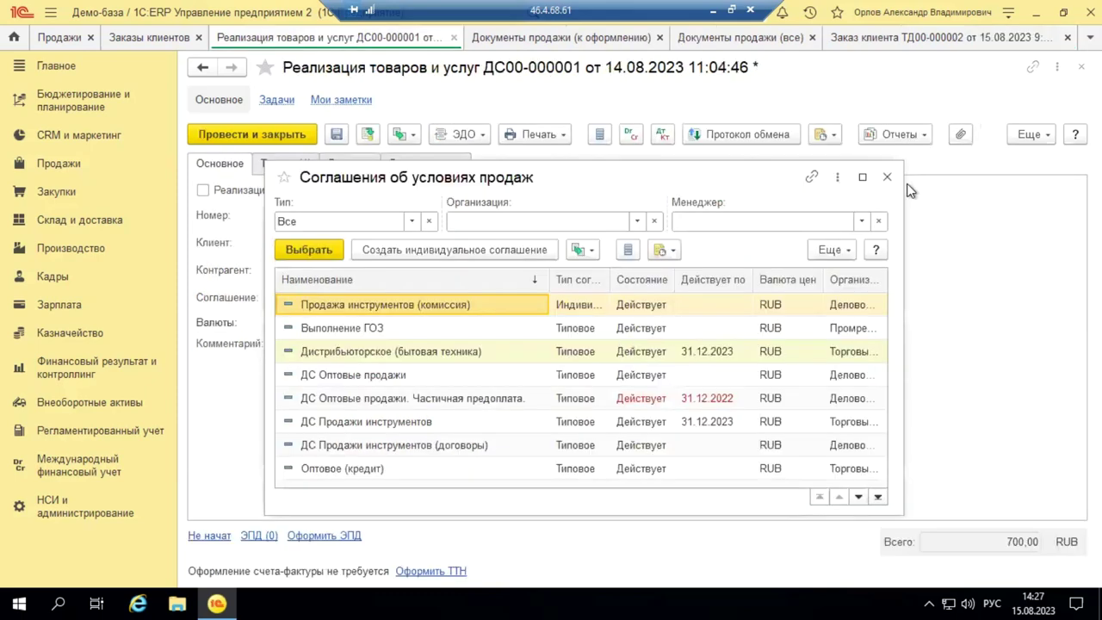
pyautogui.click(890, 179)
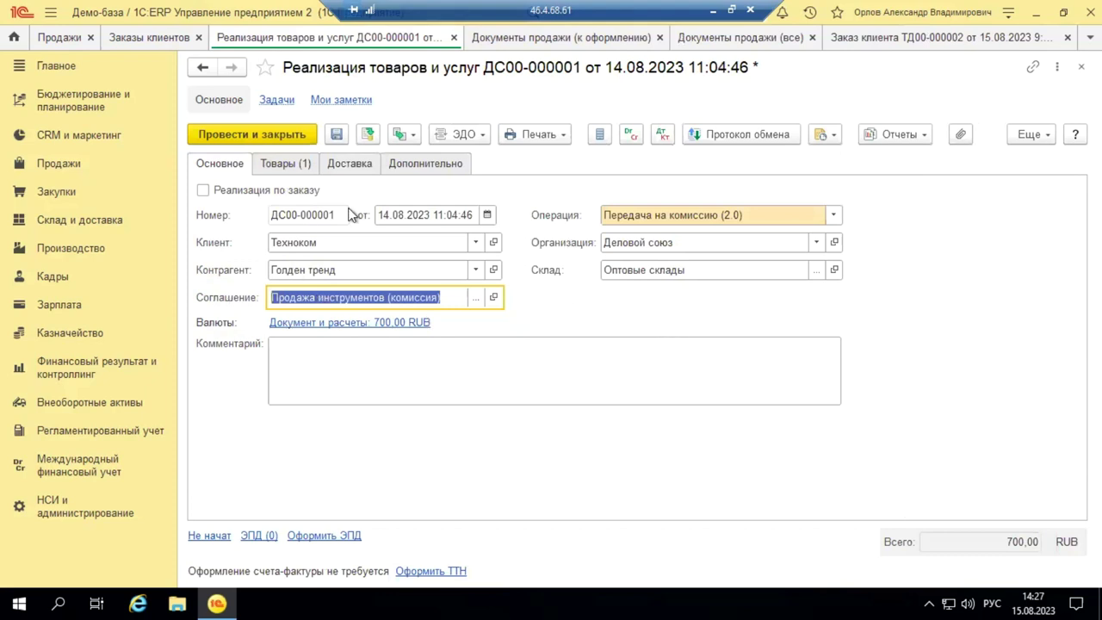
# Review the commission transfer's goods line, including quantity, price type, price and sender warehouse, and check its delivery and additional details.
pyautogui.click(274, 164)
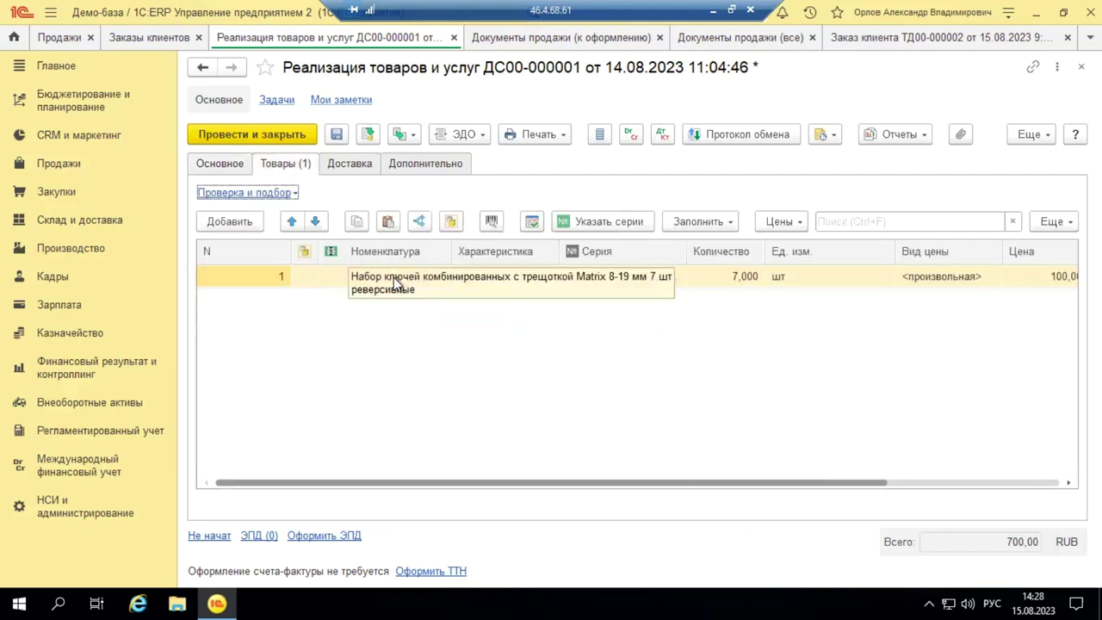
pyautogui.click(391, 278)
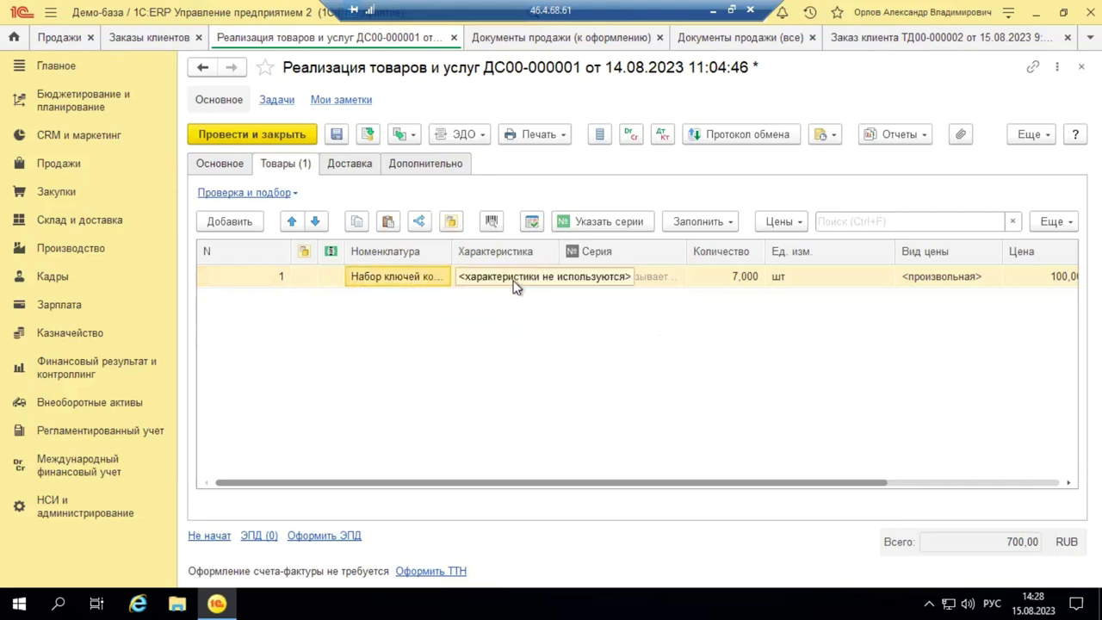
pyautogui.click(739, 279)
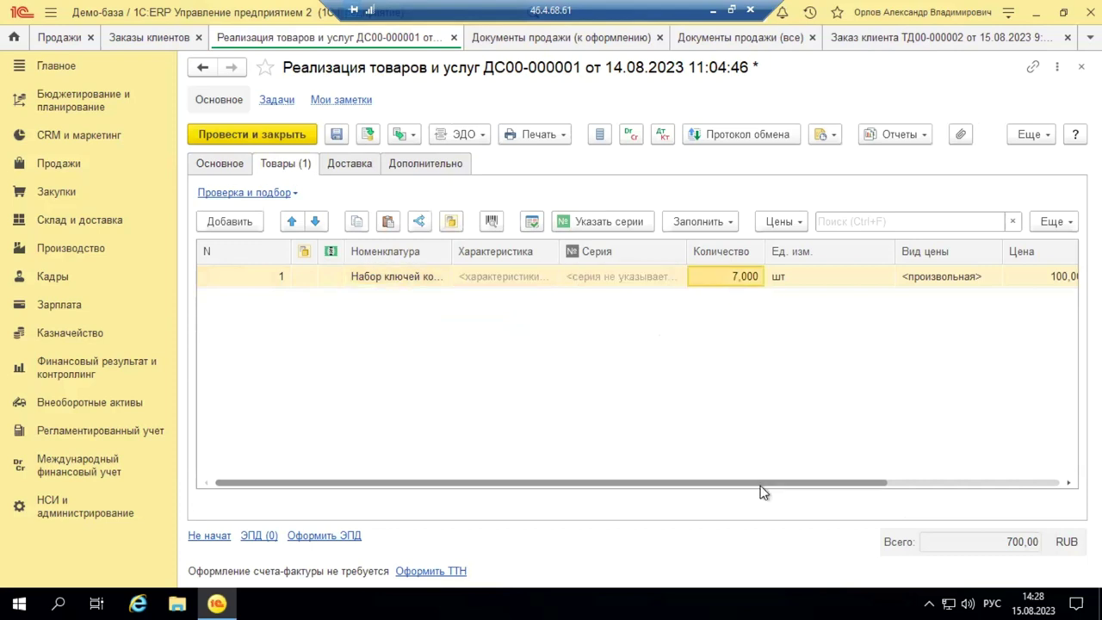
pyautogui.moveTo(817, 485); pyautogui.dragTo(979, 468)
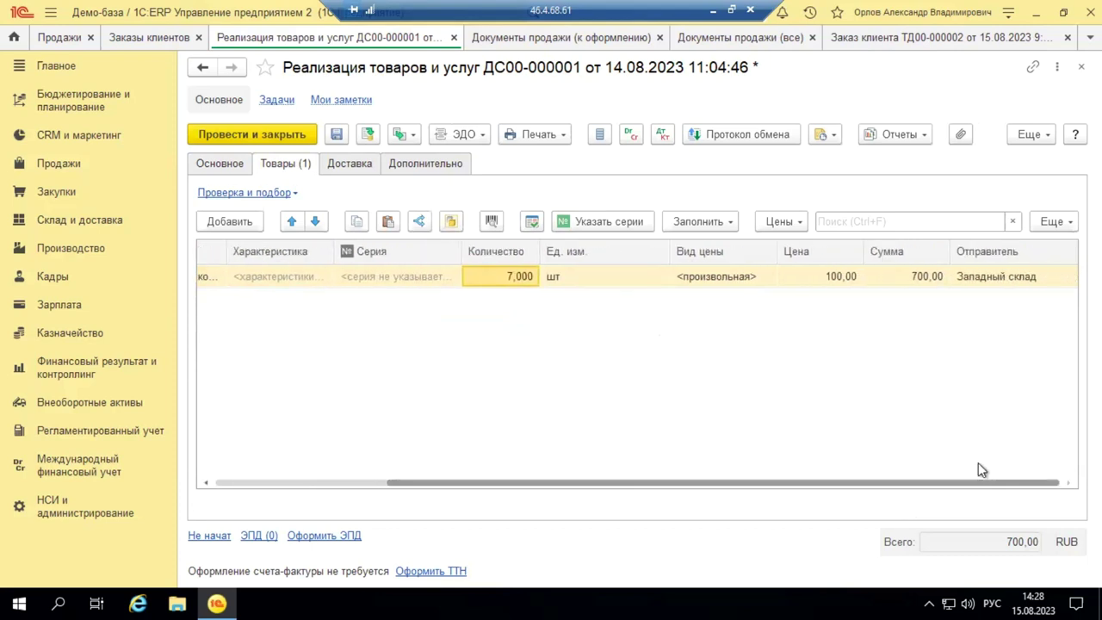
pyautogui.click(726, 284)
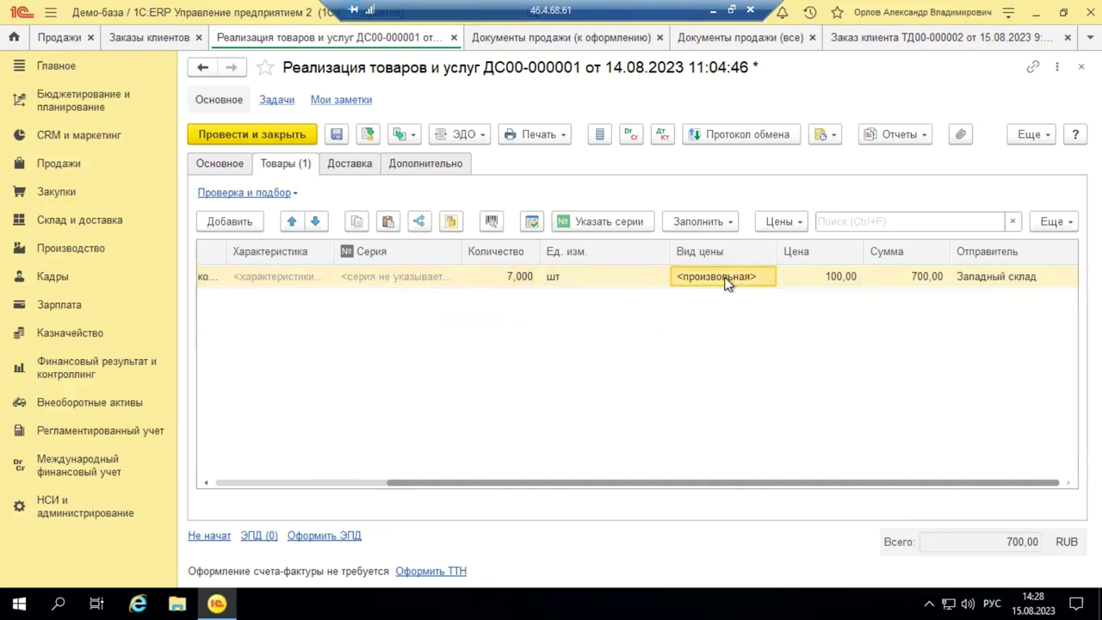
pyautogui.doubleClick(818, 276)
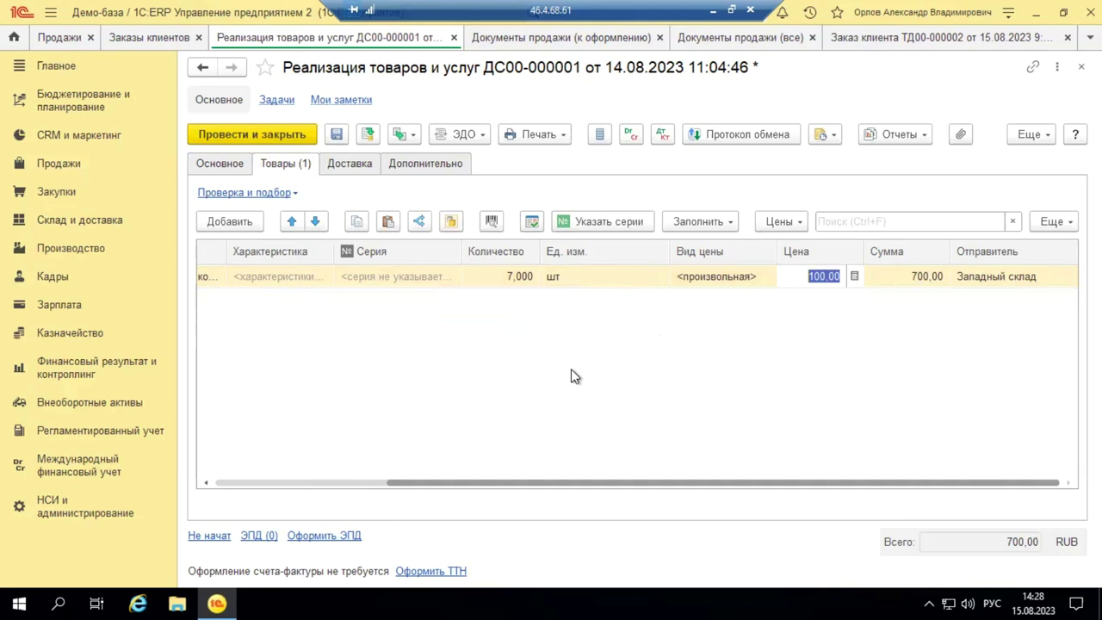
pyautogui.click(714, 275)
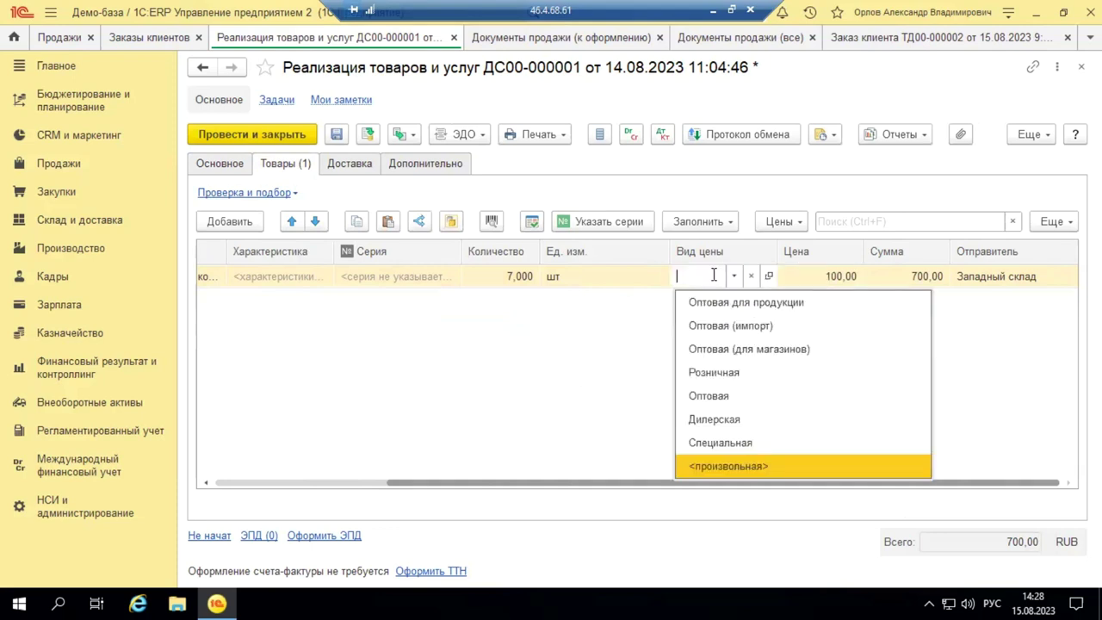
pyautogui.click(726, 465)
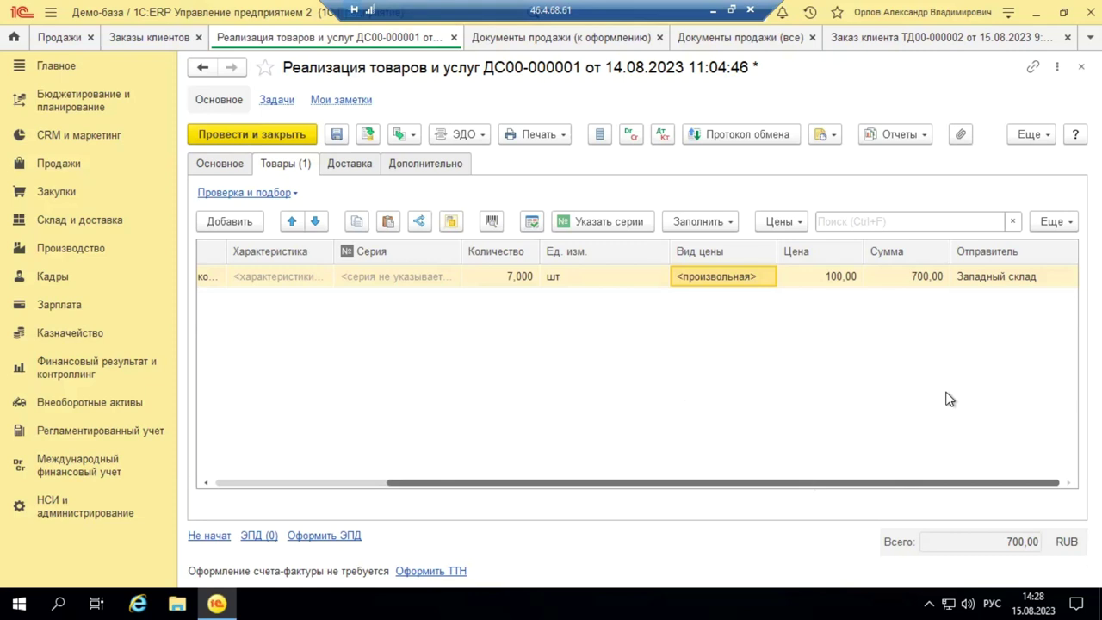
pyautogui.click(999, 281)
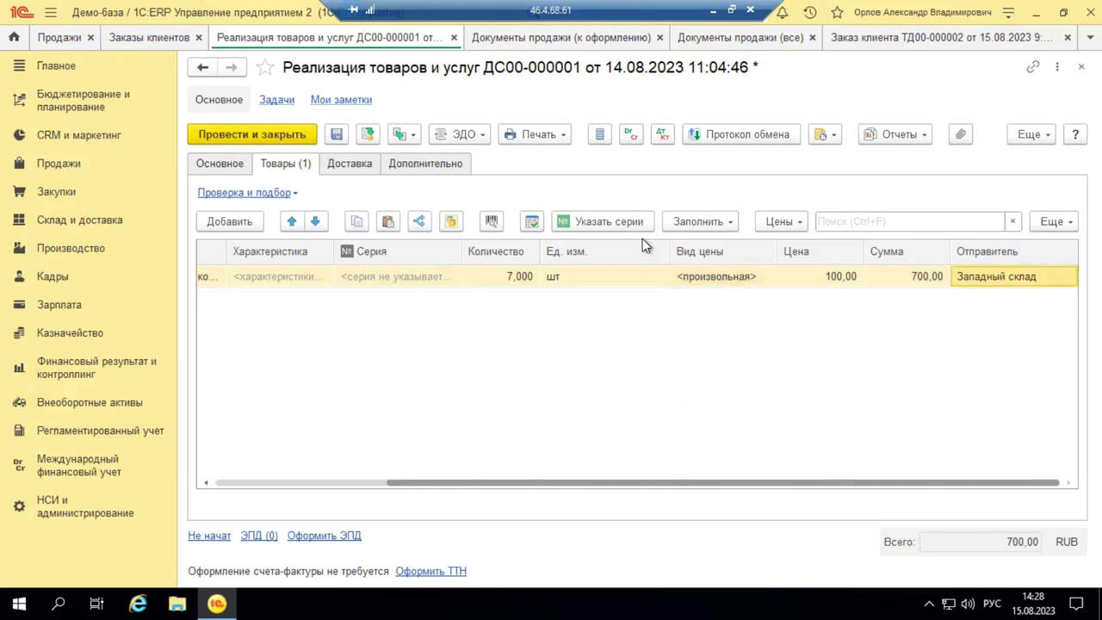
pyautogui.click(361, 168)
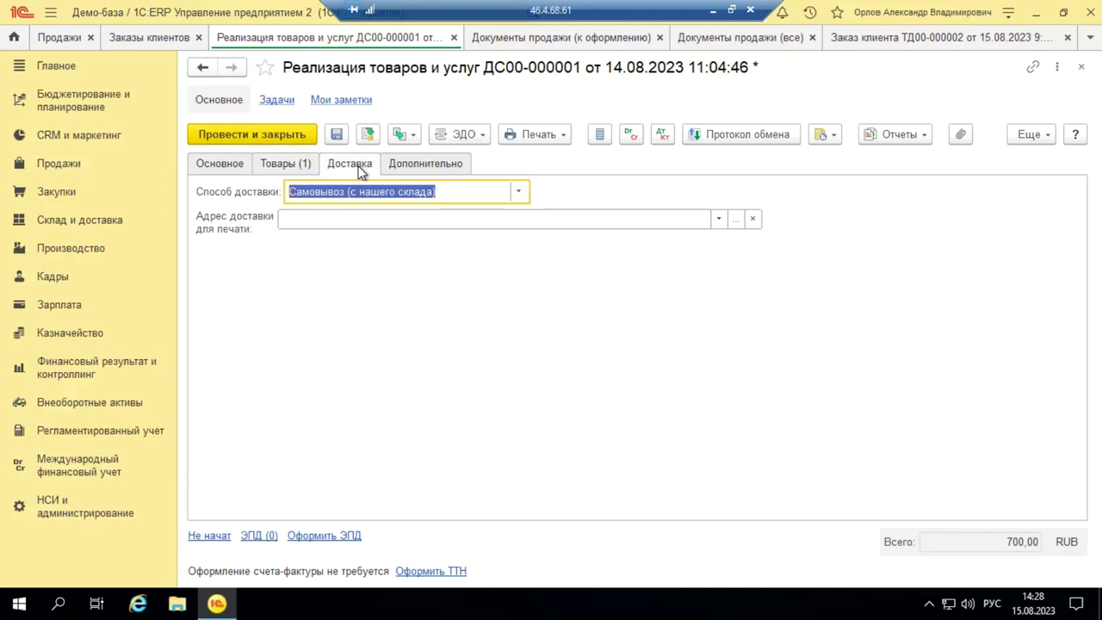
pyautogui.click(416, 165)
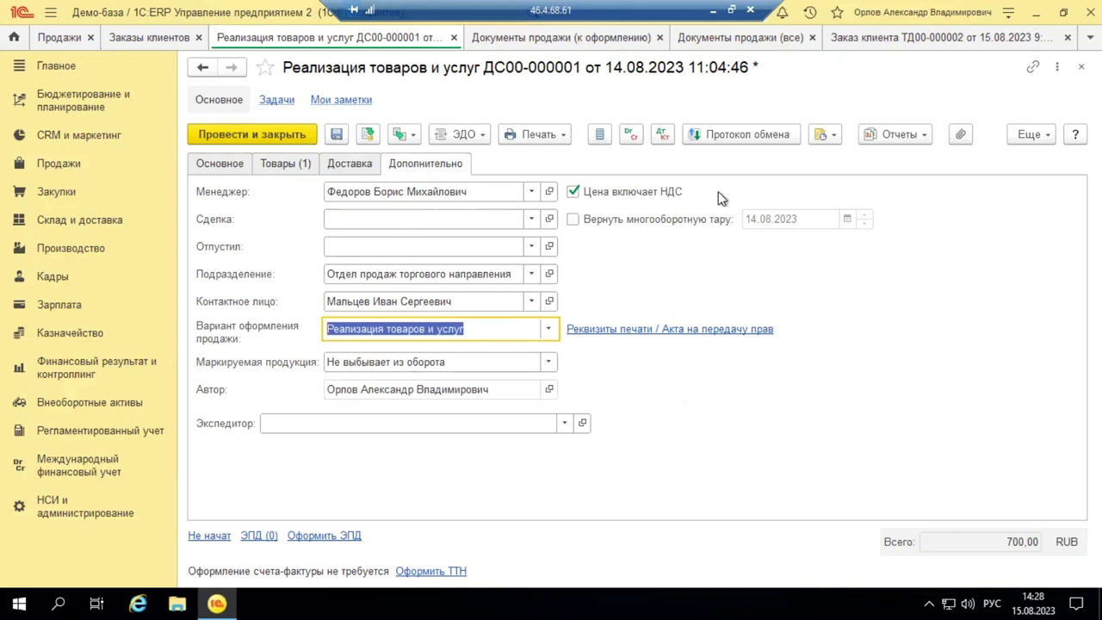
# Open the commission transfer's regulated accounting postings and reflect the document in regulated accounting.
pyautogui.click(659, 136)
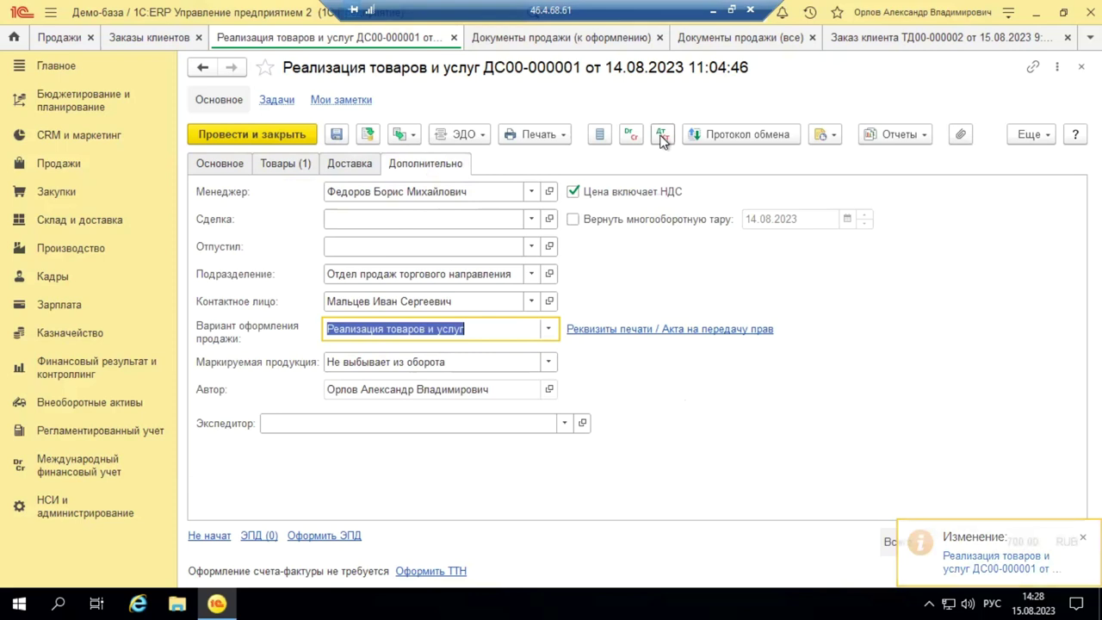
pyautogui.click(662, 138)
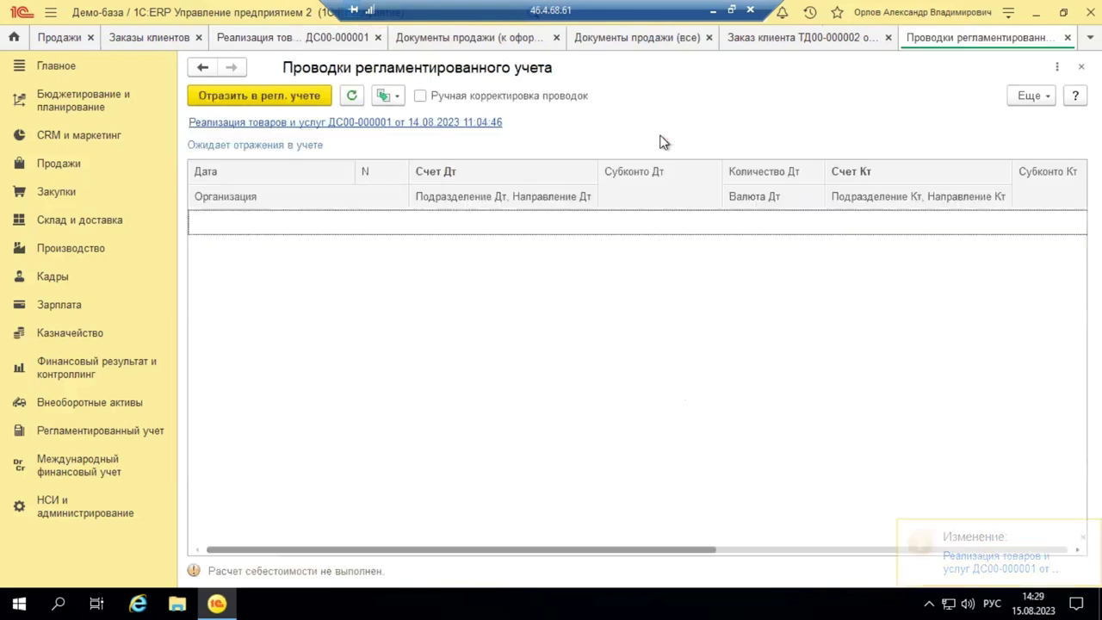
pyautogui.click(259, 99)
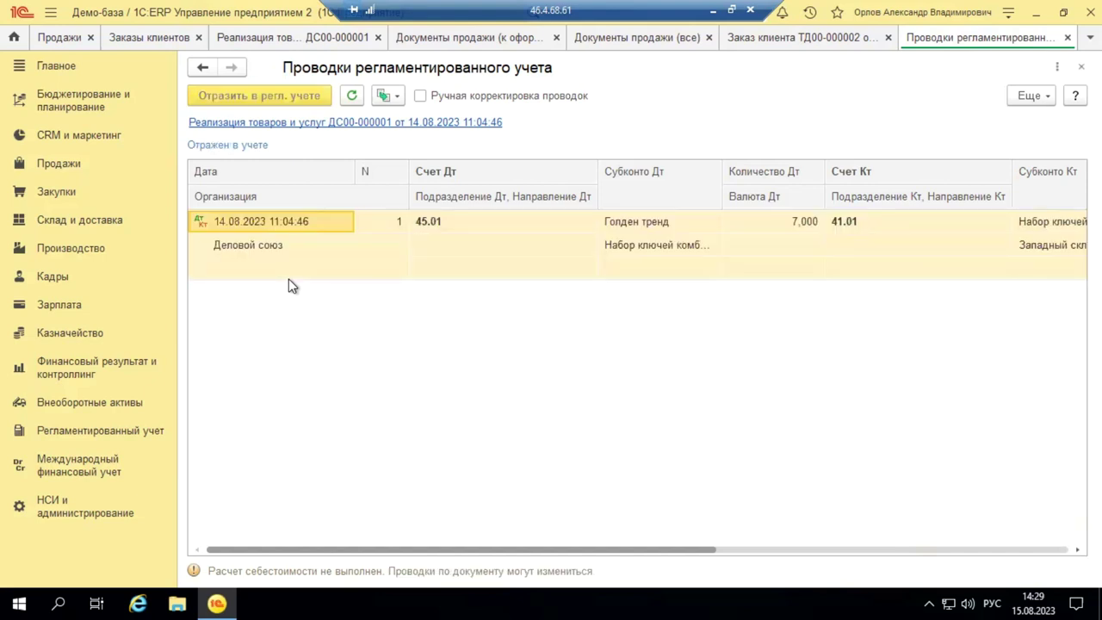
# Examine the commission transfer's debit and credit accounts, check the card of account 45.01, and close the postings.
pyautogui.click(455, 223)
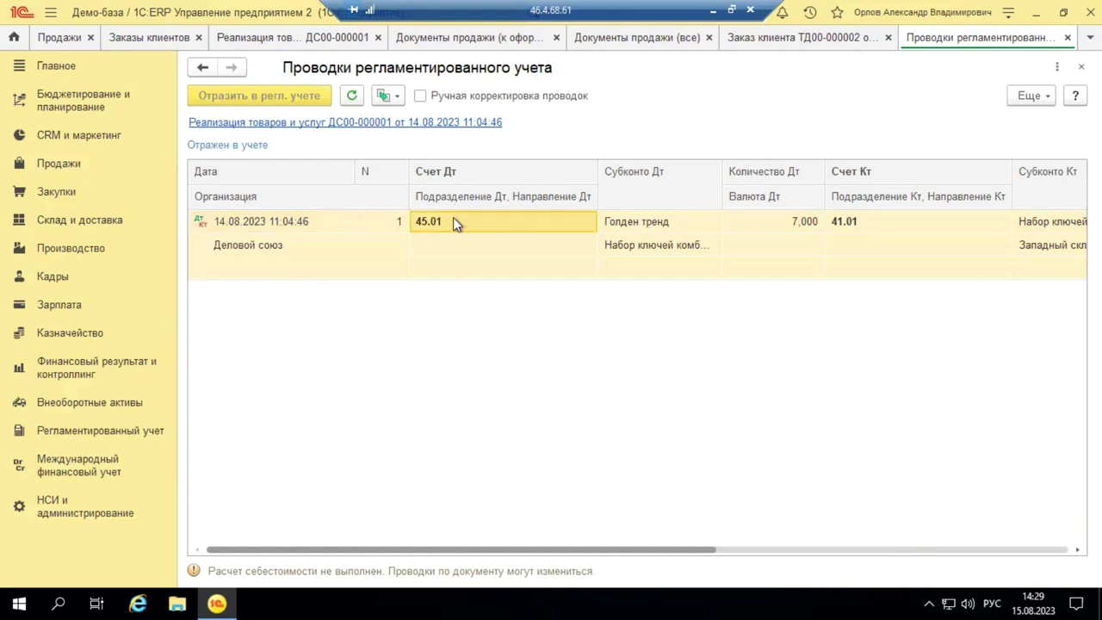
pyautogui.doubleClick(455, 222)
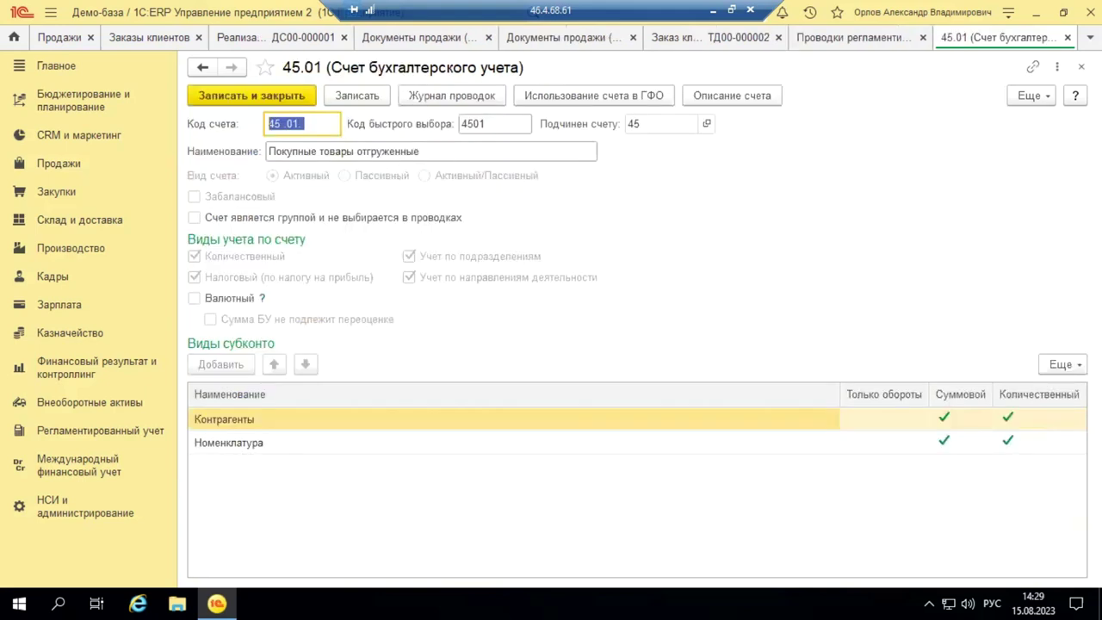
pyautogui.press('Escape')
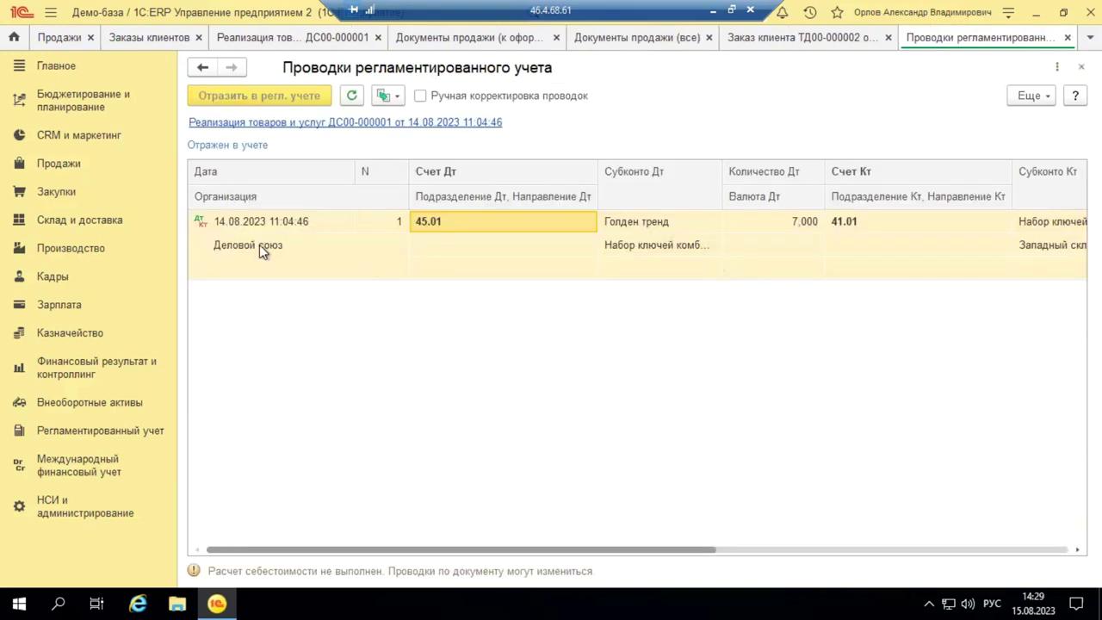
pyautogui.click(919, 231)
pyautogui.press('Left')
pyautogui.click(1068, 37)
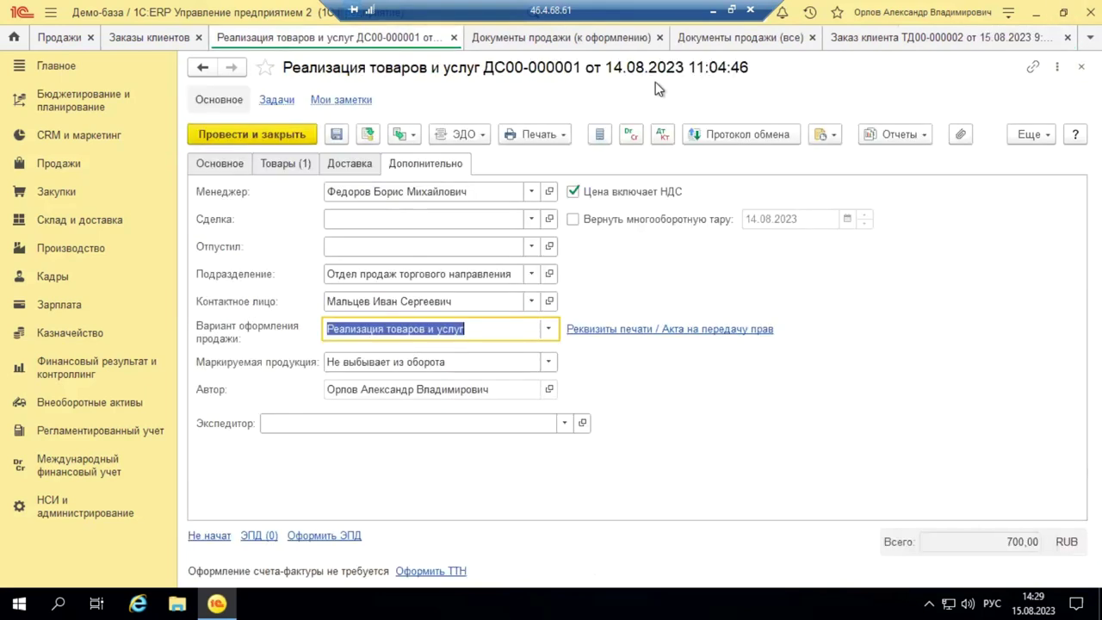
# From the list of all sales documents, open the 5 581,25 RUB goods sale of 14.08.2023 and show its regulated accounting postings.
pyautogui.click(527, 39)
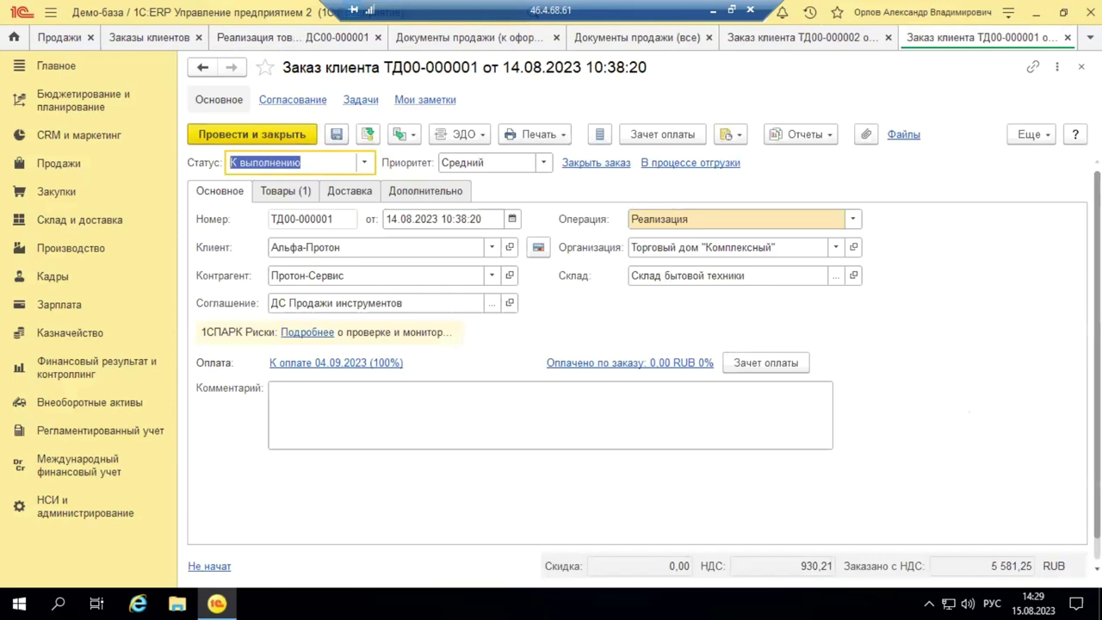
pyautogui.press('Escape')
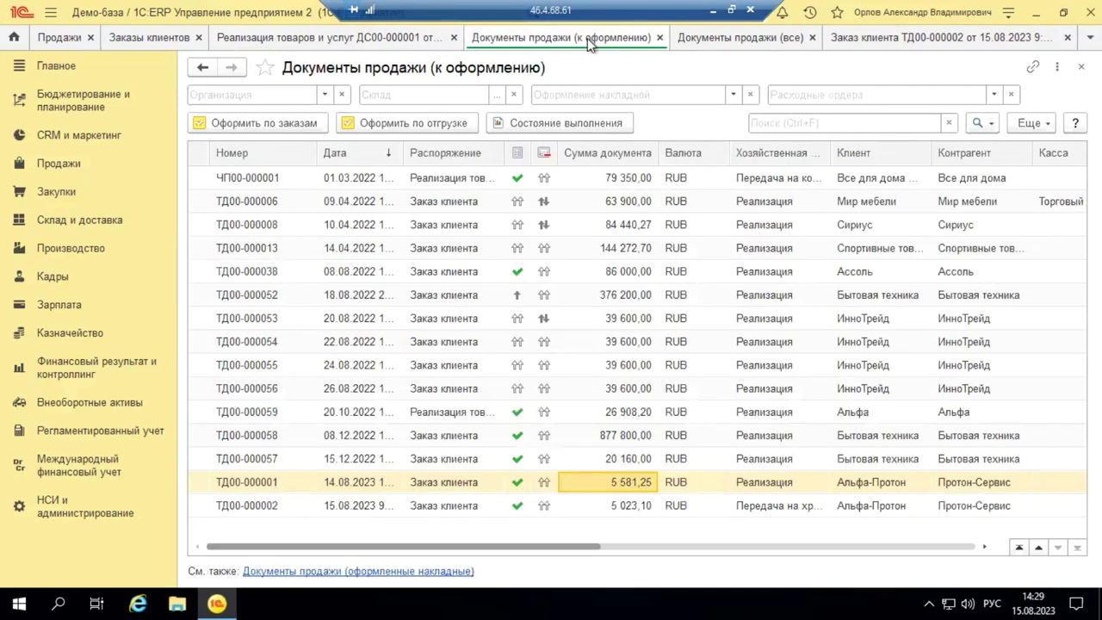
pyautogui.click(766, 39)
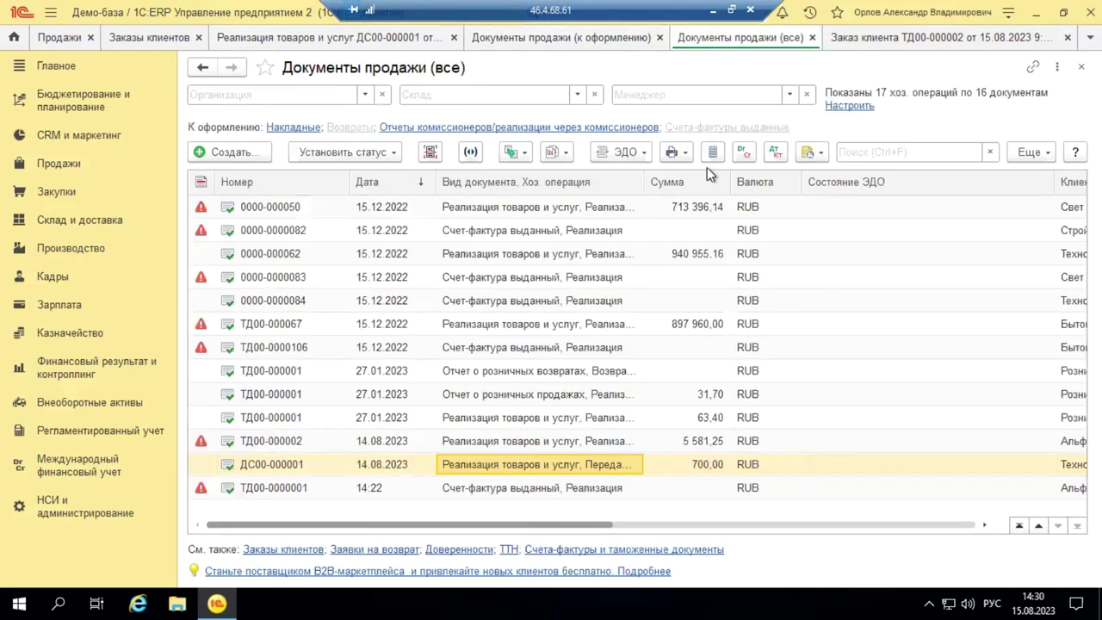
pyautogui.click(517, 444)
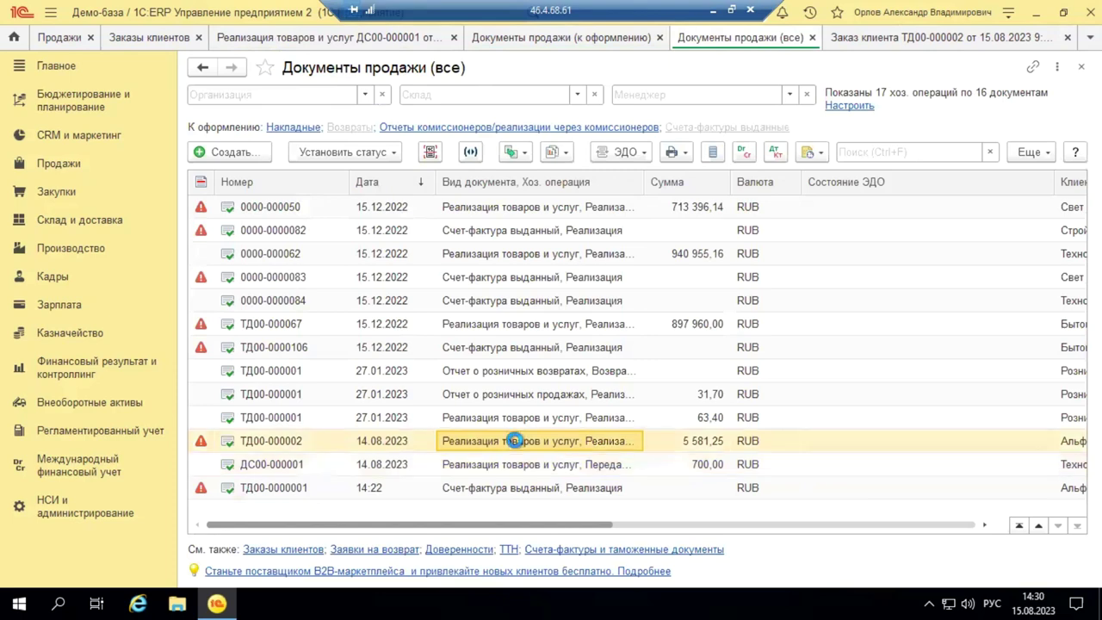
pyautogui.doubleClick(517, 443)
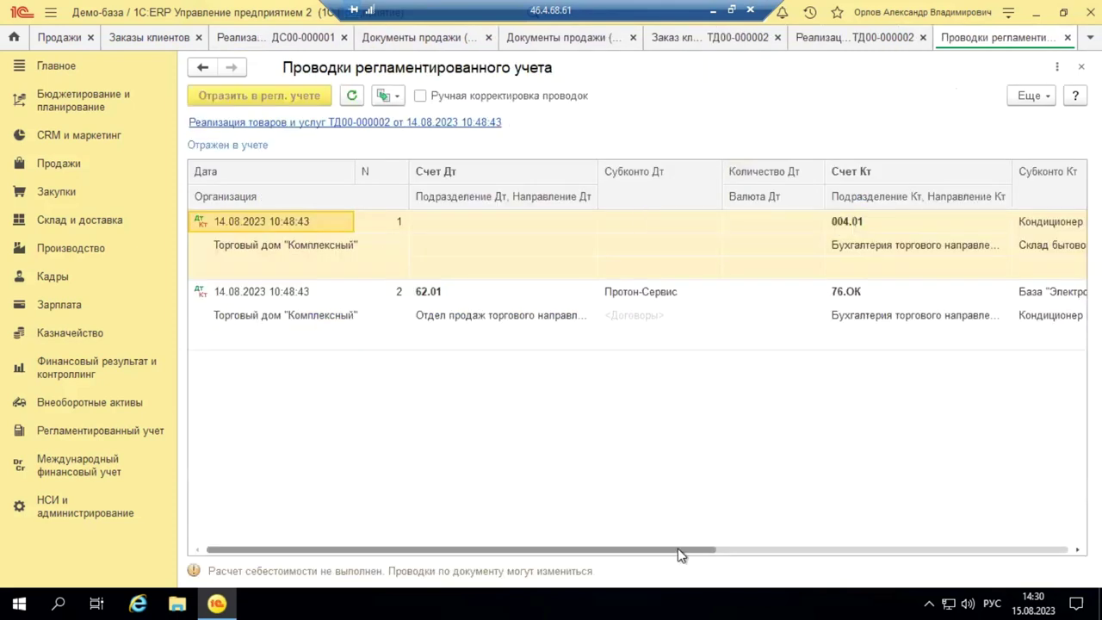
# Review the sale's posting accounts 62.01, 76.ОК and 004.01 with their amounts and descriptions, and close the postings and the sale.
pyautogui.click(424, 294)
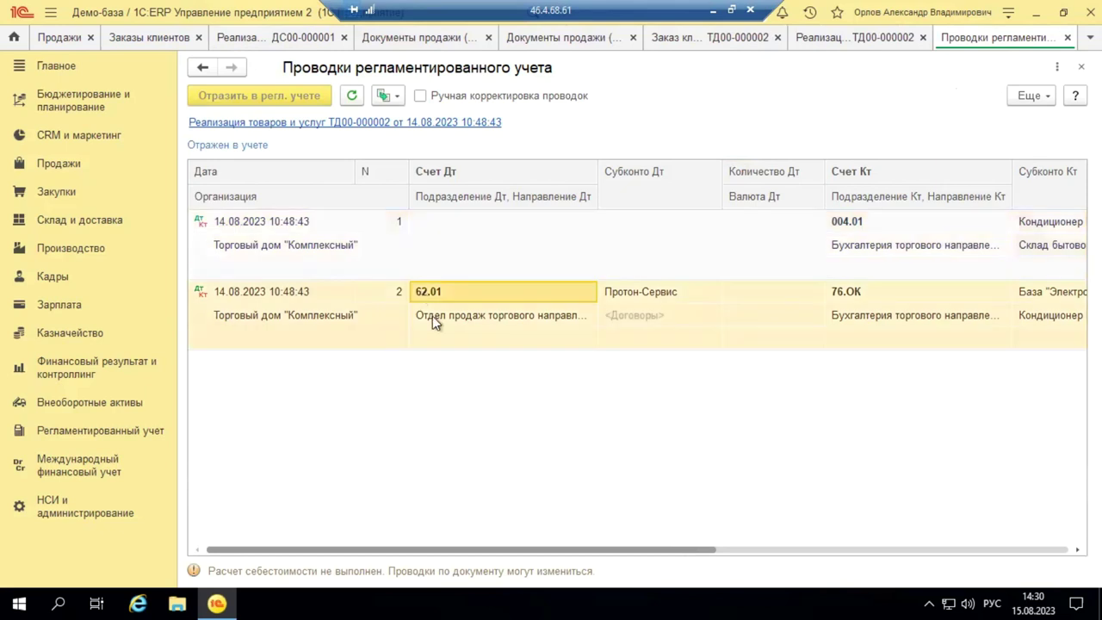
pyautogui.click(849, 226)
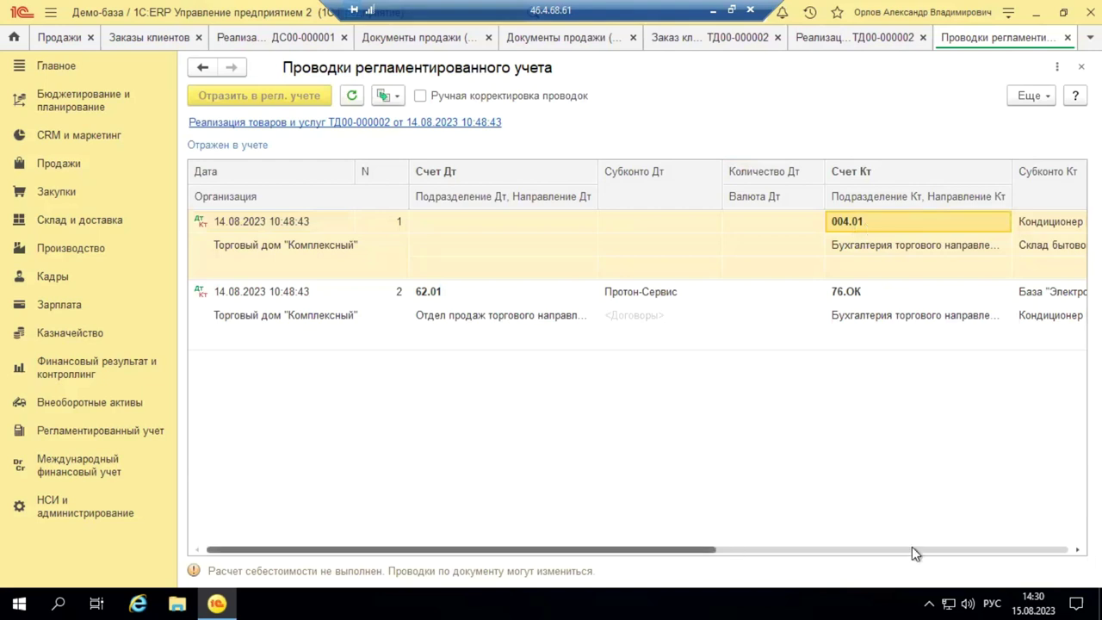
pyautogui.click(1003, 548)
pyautogui.hscroll(3, 895, 293)
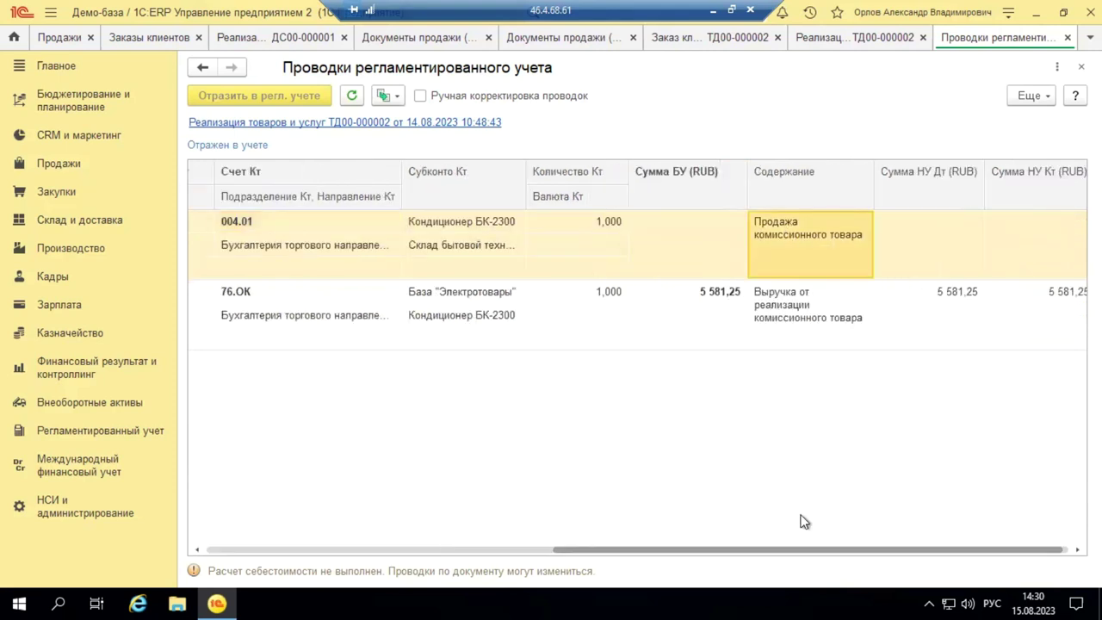
pyautogui.moveTo(807, 552); pyautogui.dragTo(297, 539)
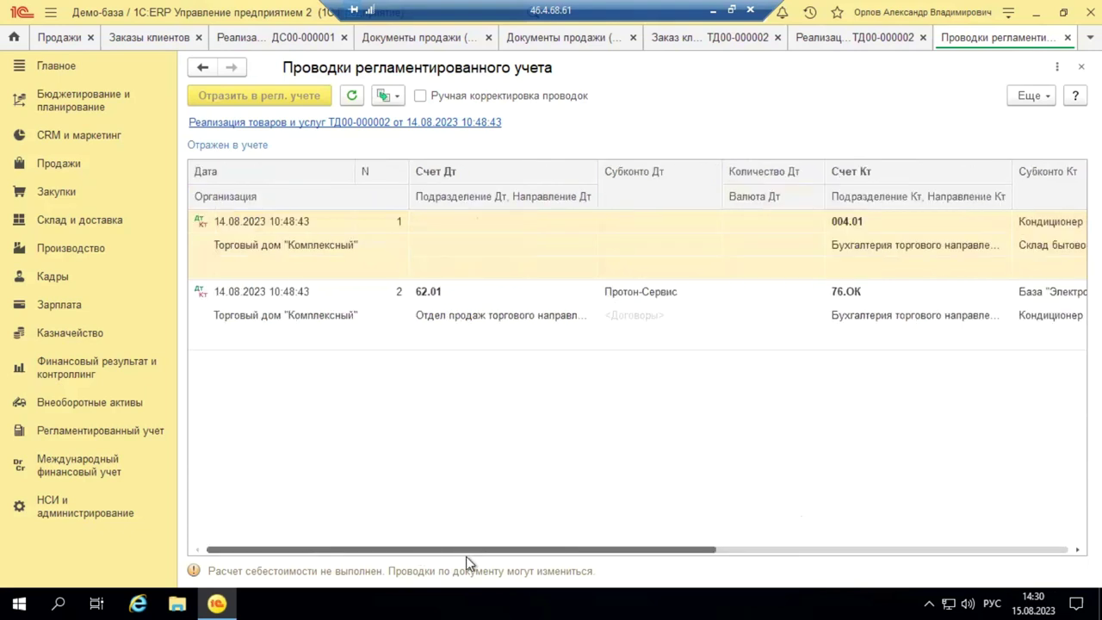
pyautogui.hscroll(1, 702, 353)
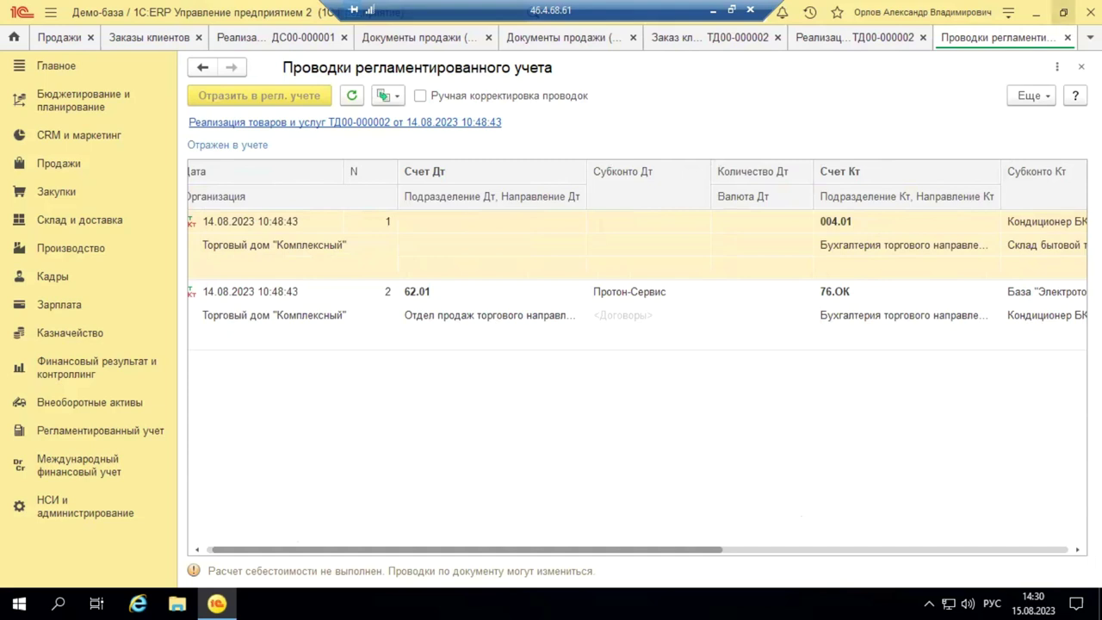
pyautogui.click(1081, 67)
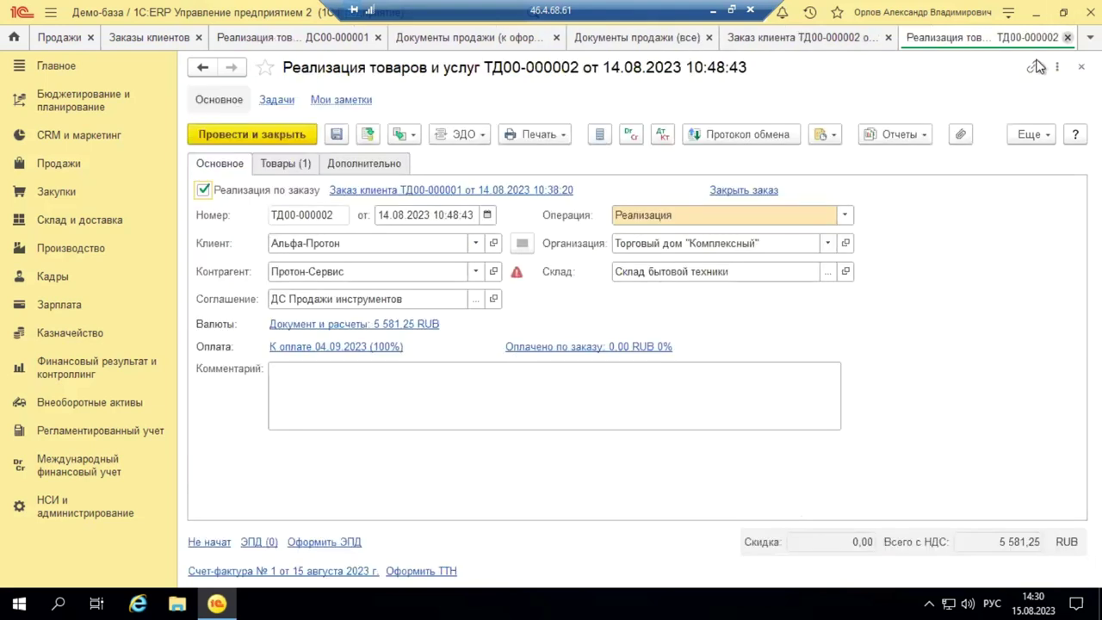
pyautogui.press('Escape')
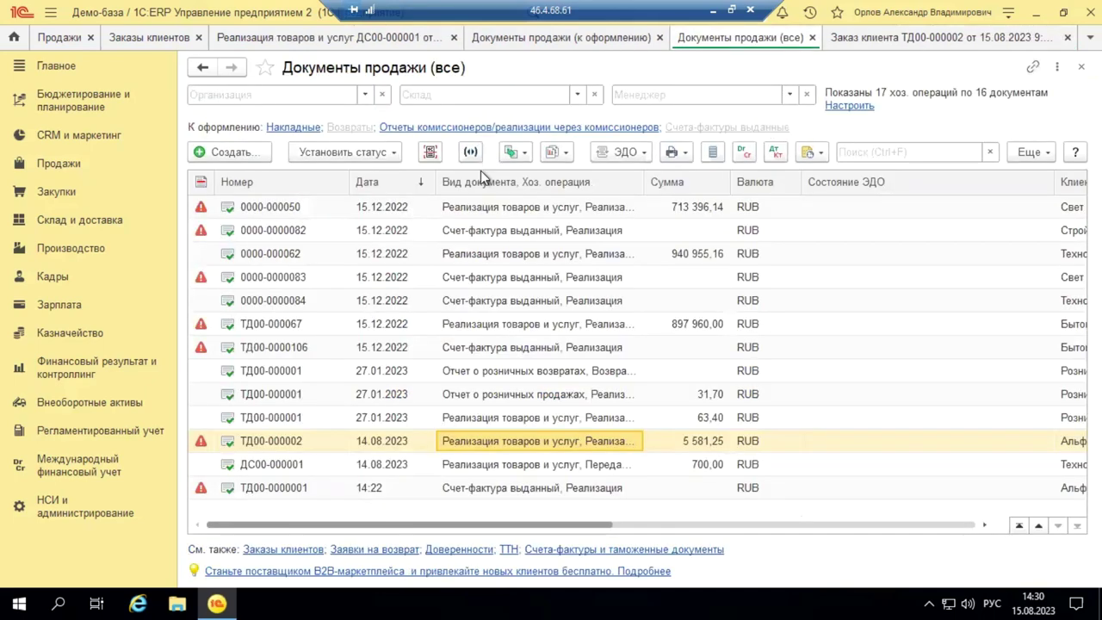
# Return to the 700 RUB commission transfer and create its missing transport waybill through the Товарно-транспортная накладная (1-Т) printed form.
pyautogui.doubleClick(687, 468)
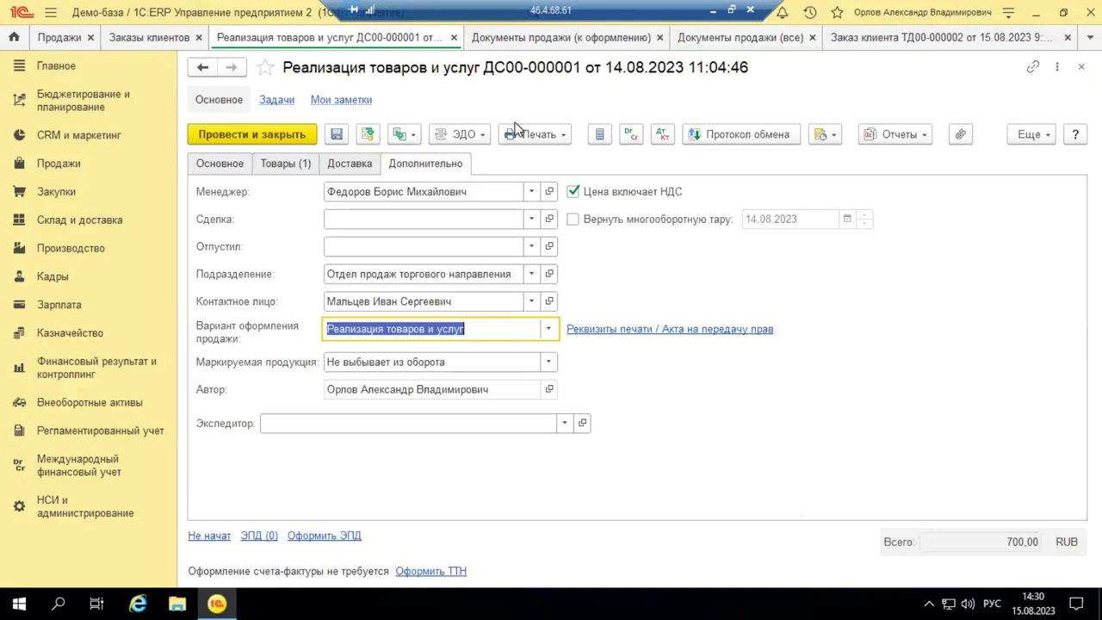
pyautogui.click(538, 136)
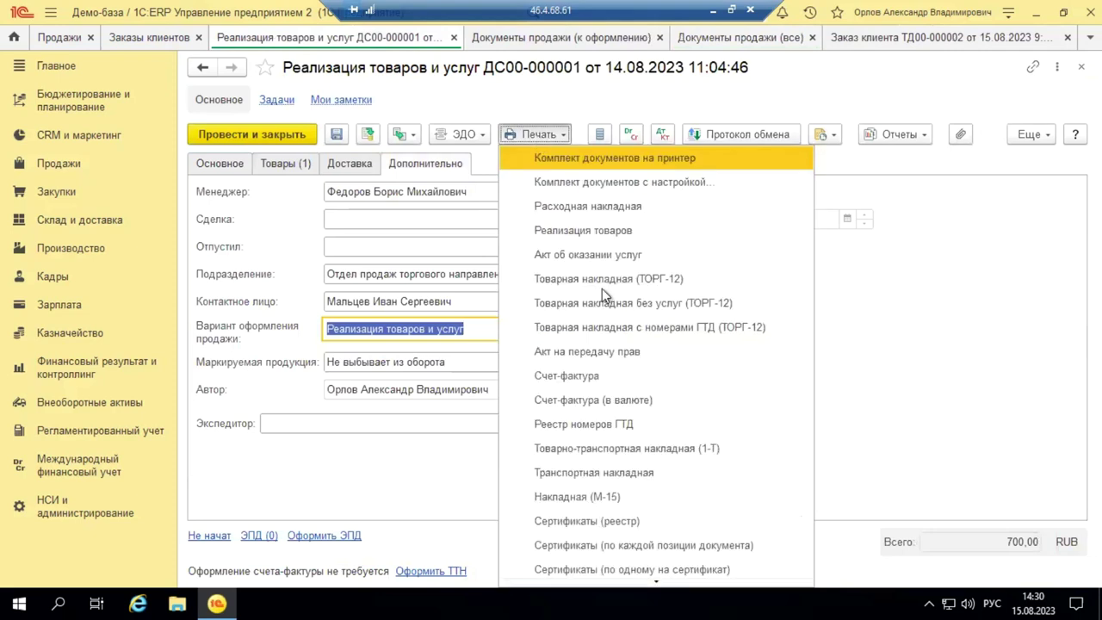
pyautogui.click(594, 449)
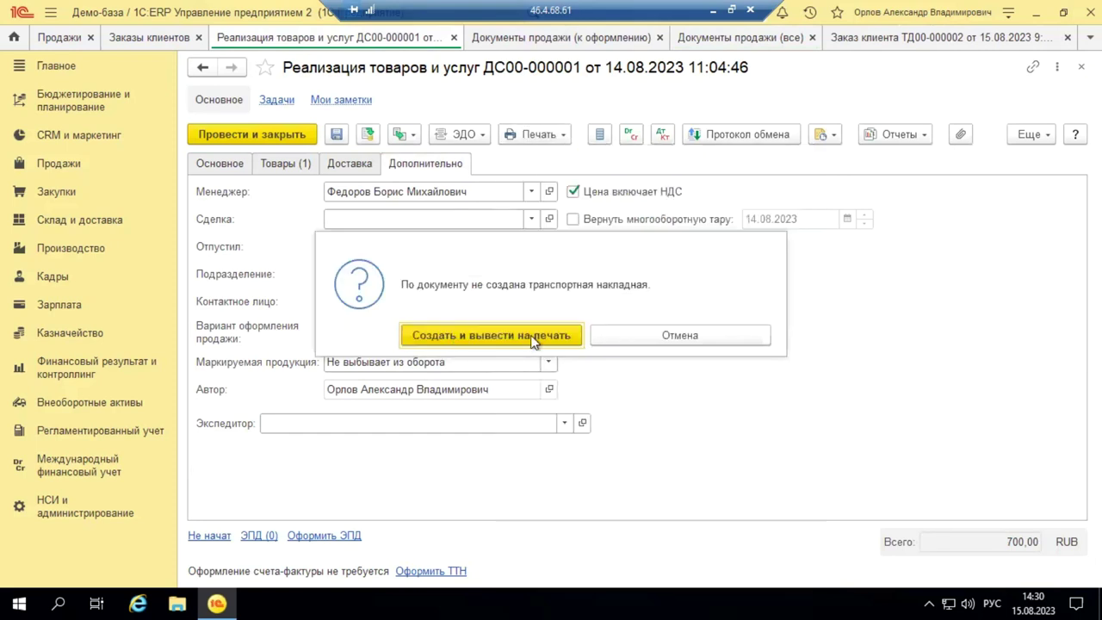
pyautogui.click(580, 342)
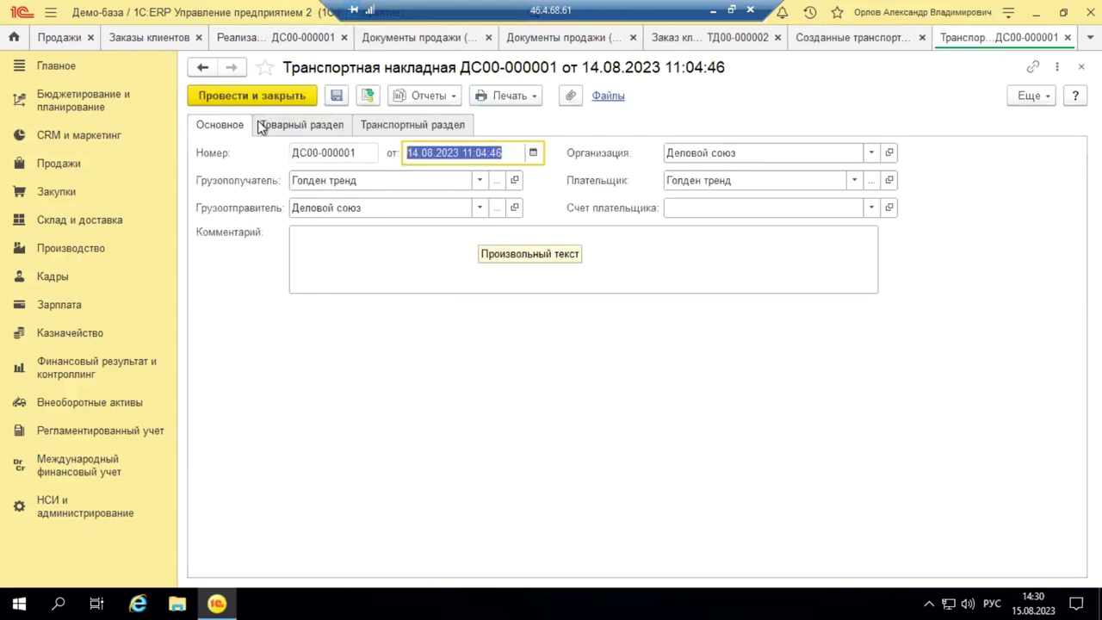
# Review the waybill's goods and transport sections, output its printed form, and close the form after viewing.
pyautogui.click(277, 126)
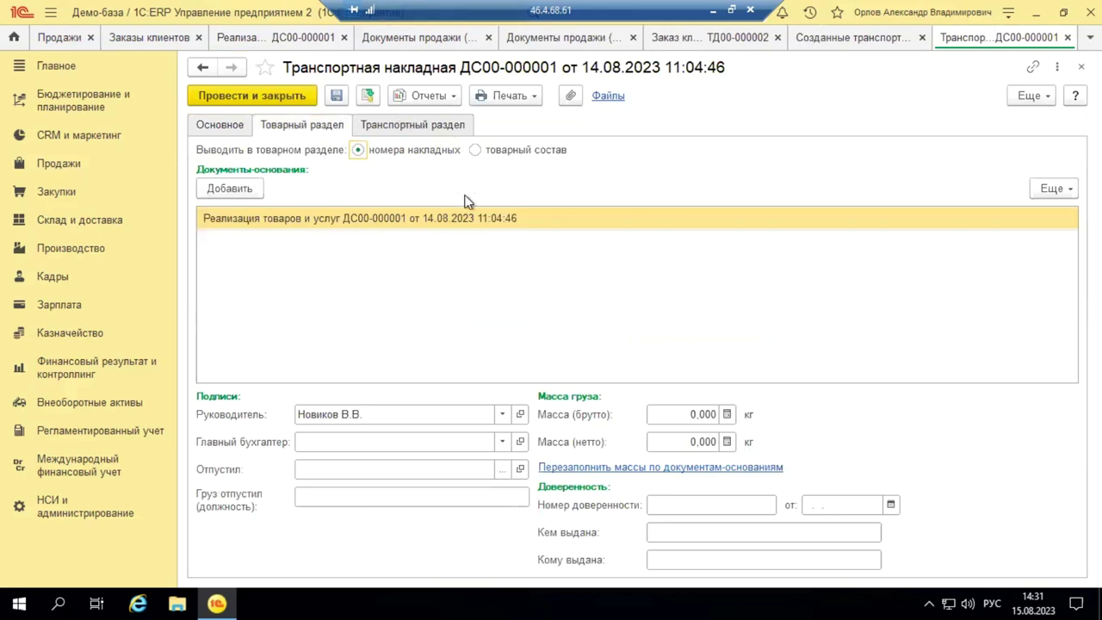
pyautogui.click(392, 126)
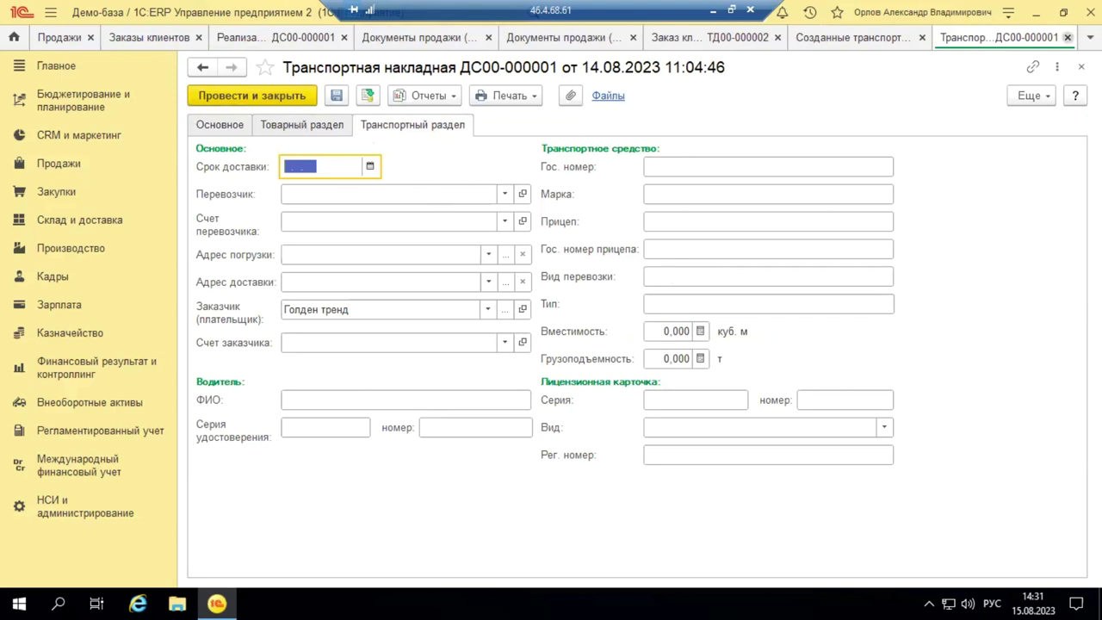
pyautogui.click(1068, 39)
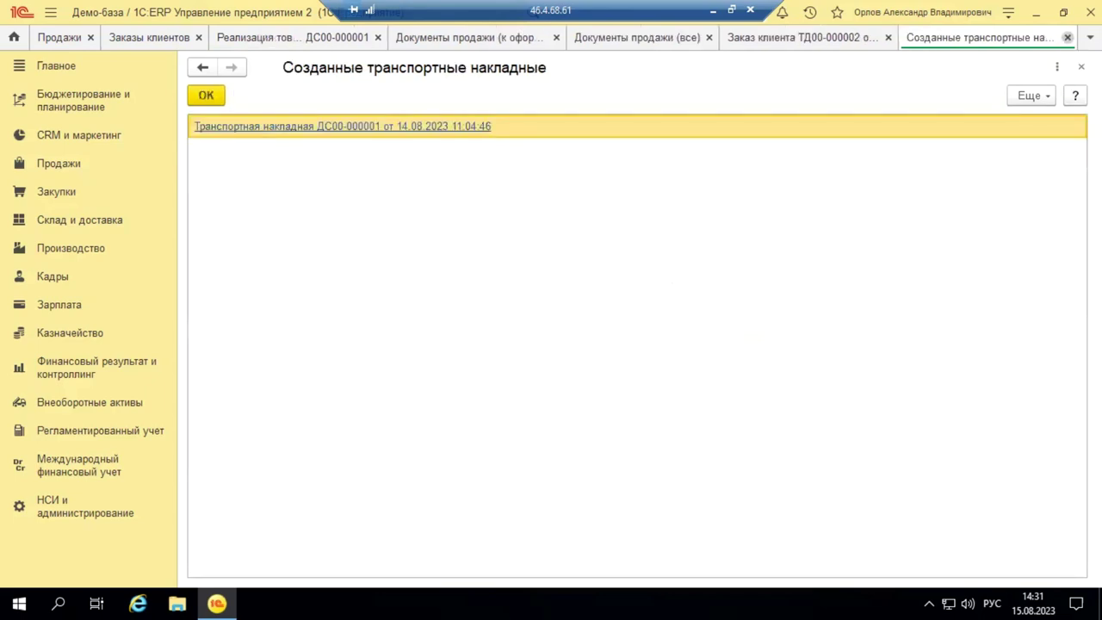
pyautogui.press('Return')
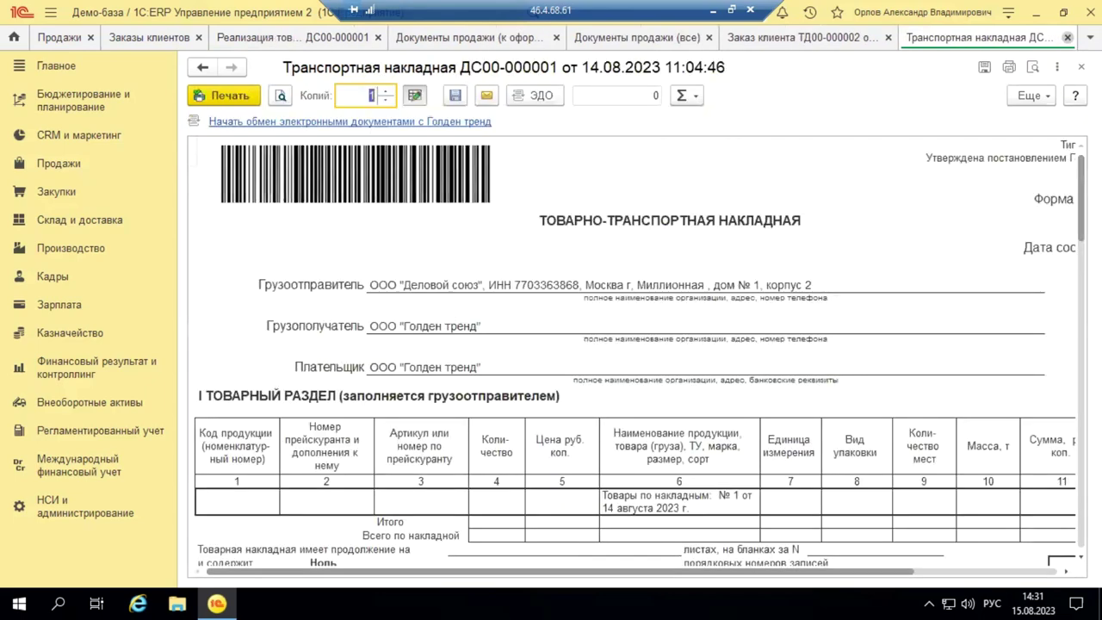
pyautogui.click(1068, 38)
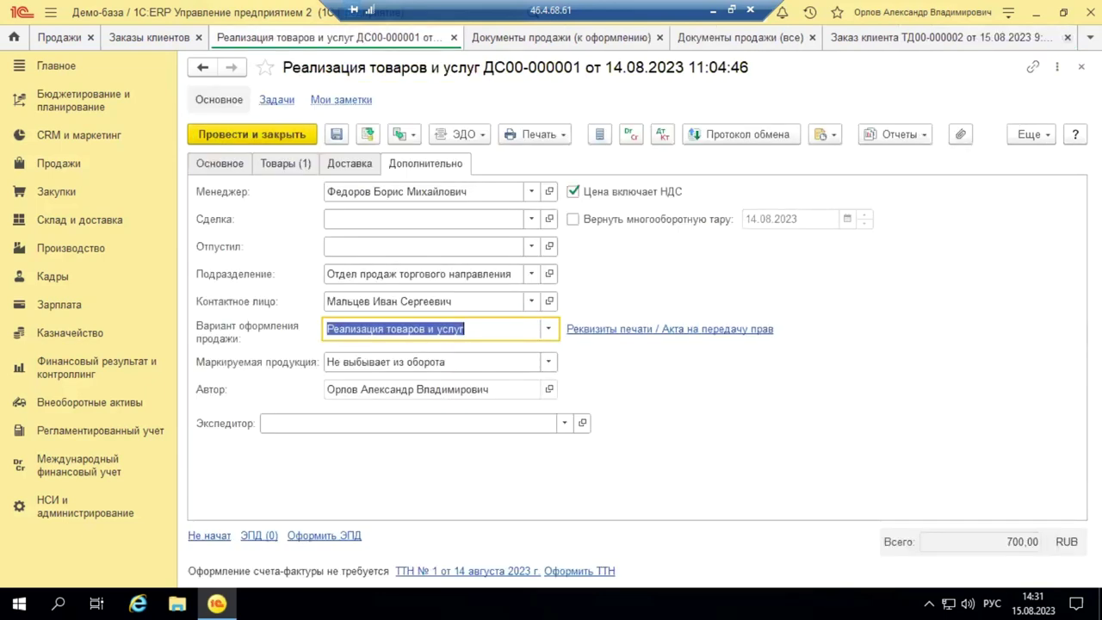
# Close the customer order, both sales document lists, the commission transfer, the customer orders list and the sales settings.
pyautogui.click(1068, 38)
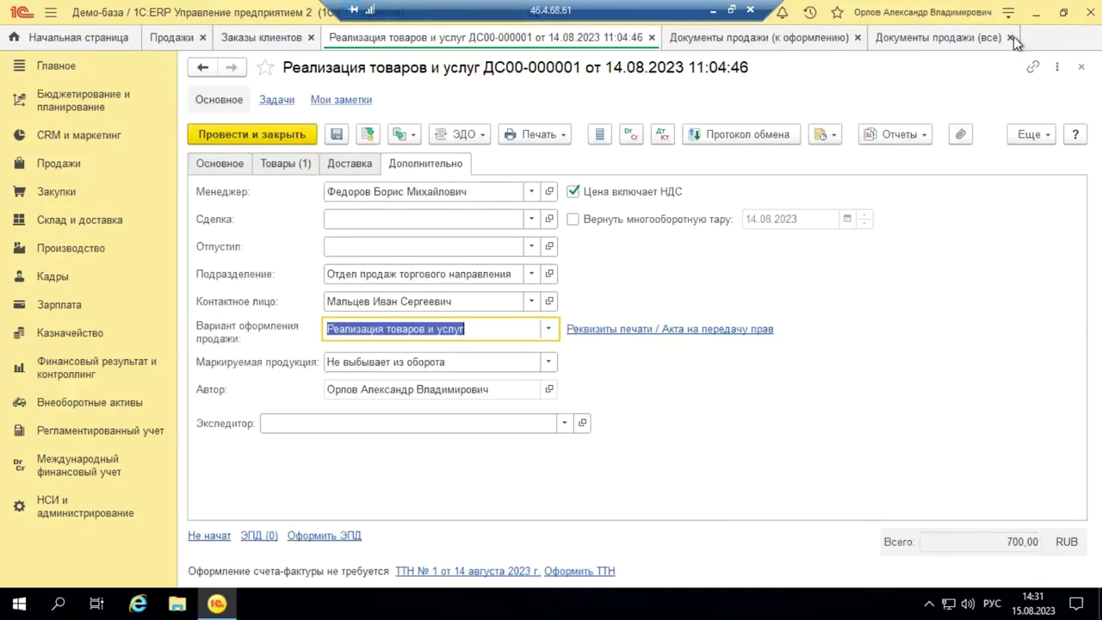
pyautogui.click(1011, 38)
pyautogui.click(858, 38)
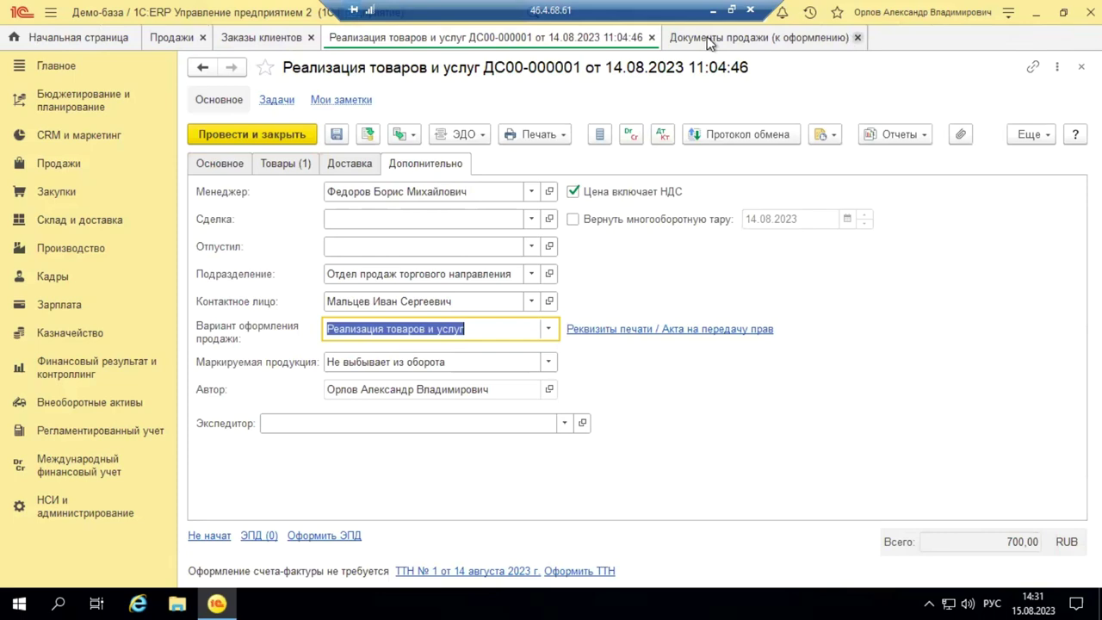
pyautogui.click(653, 36)
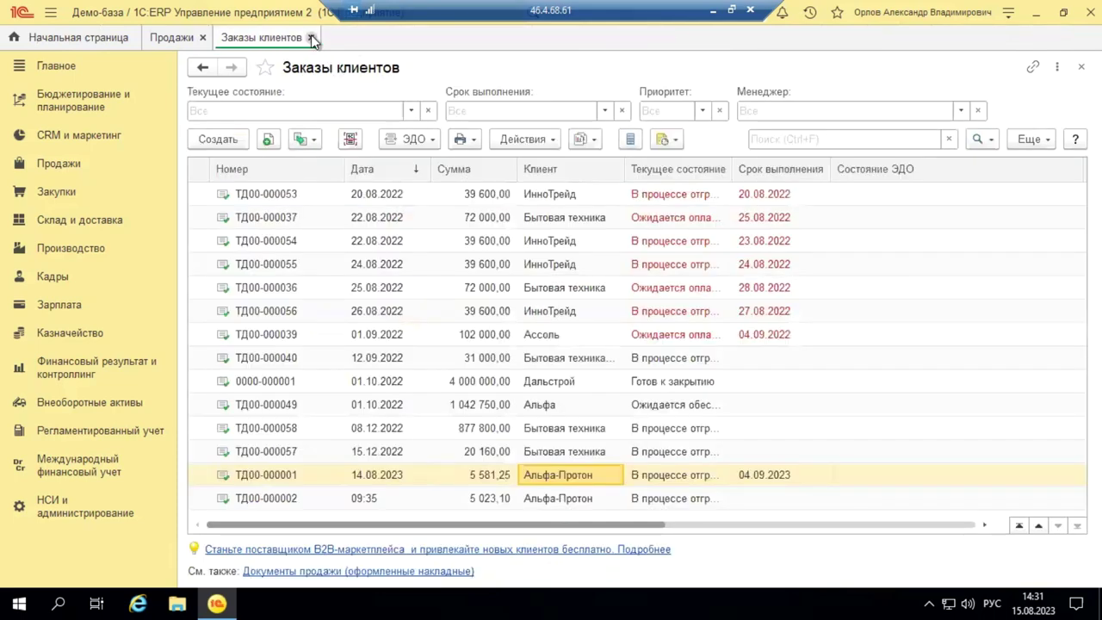
pyautogui.click(309, 40)
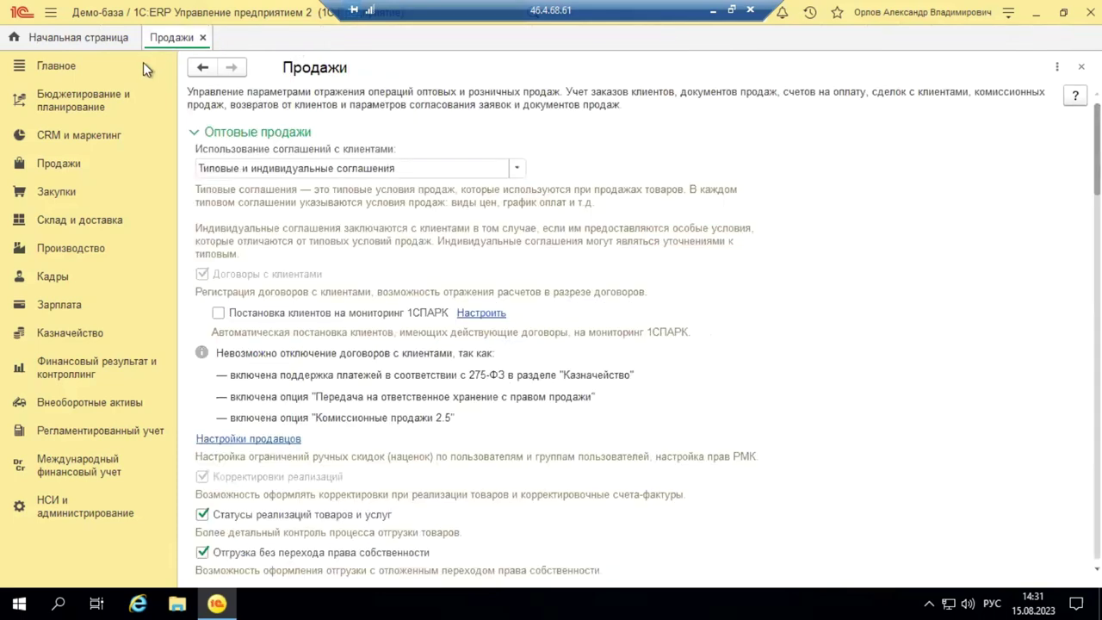
pyautogui.click(202, 39)
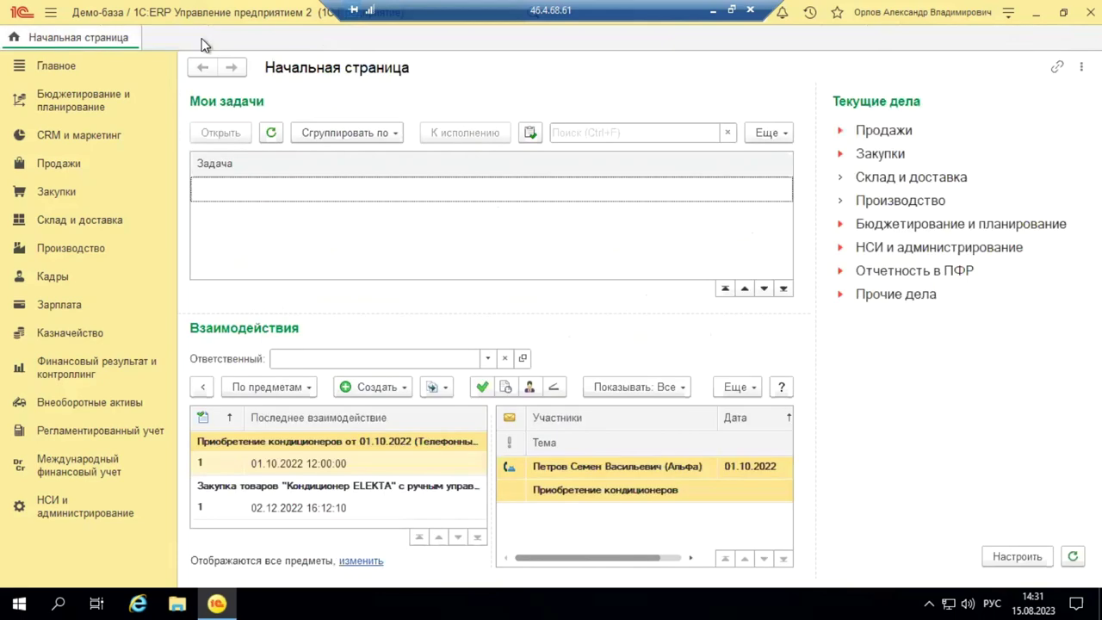
# Reopen the customer orders list, check the fulfilment status report for Альфа-Протон's 5 023,10 order, and close the report.
pyautogui.click(48, 166)
pyautogui.click(249, 320)
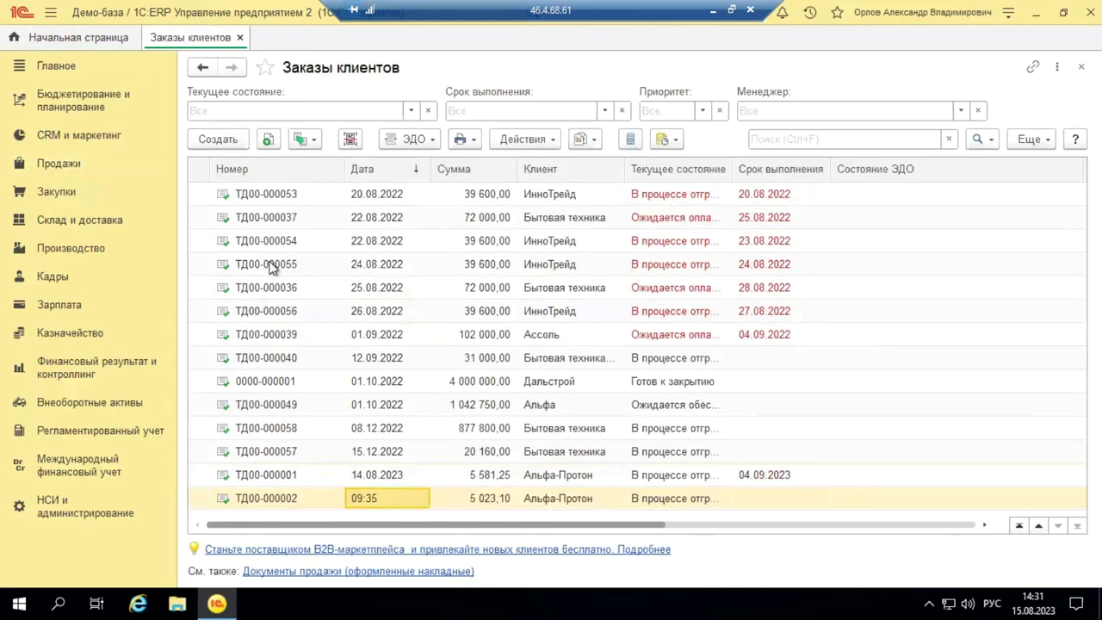
pyautogui.click(649, 498)
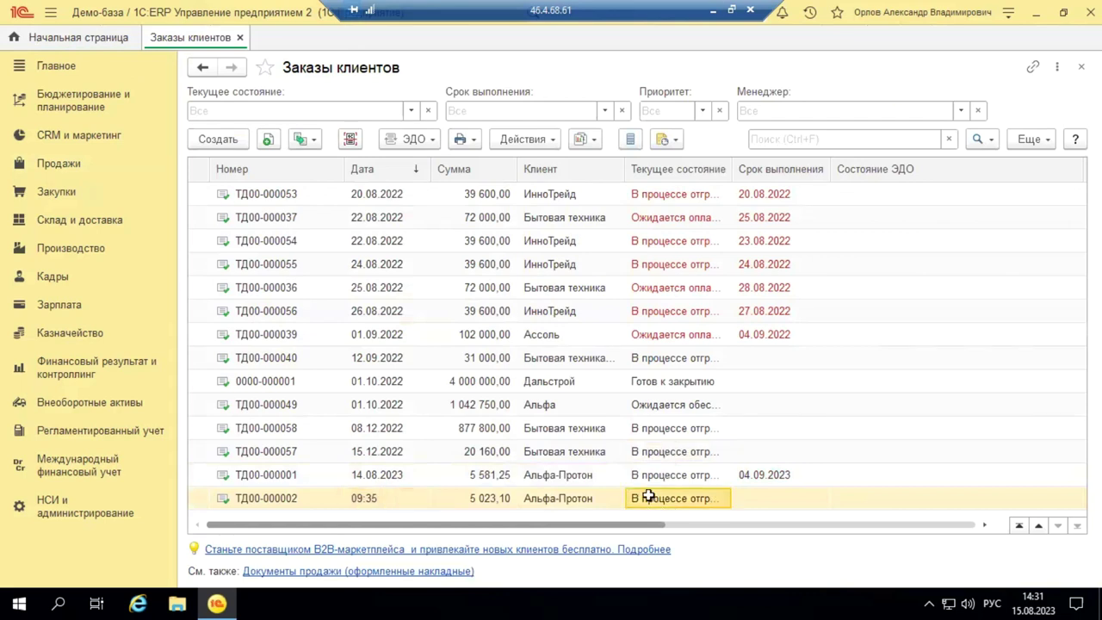
pyautogui.click(649, 498)
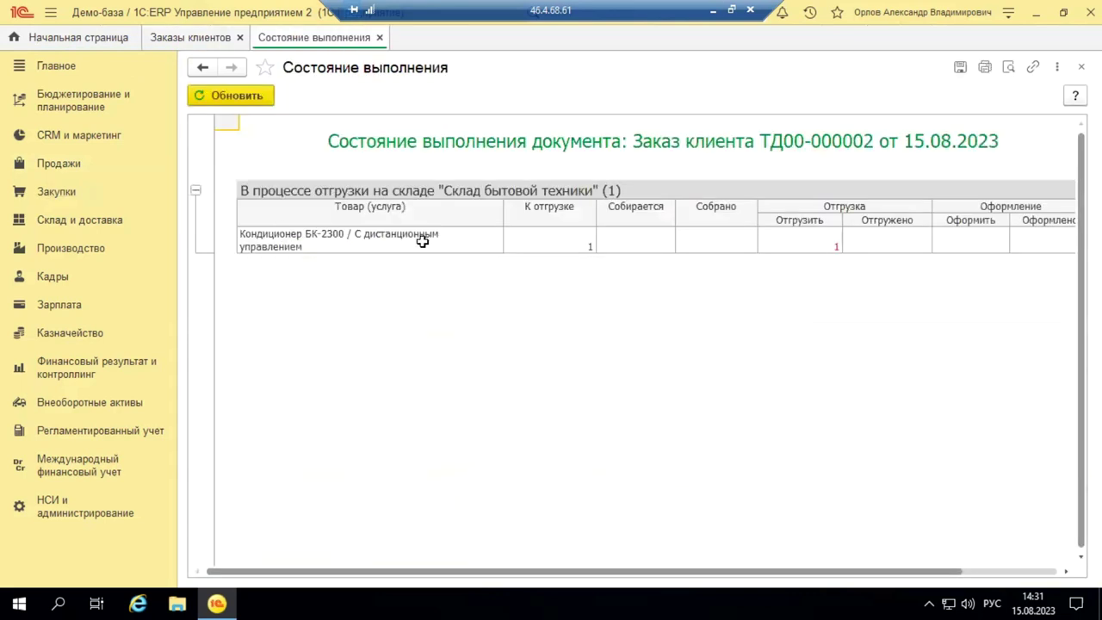
pyautogui.click(389, 240)
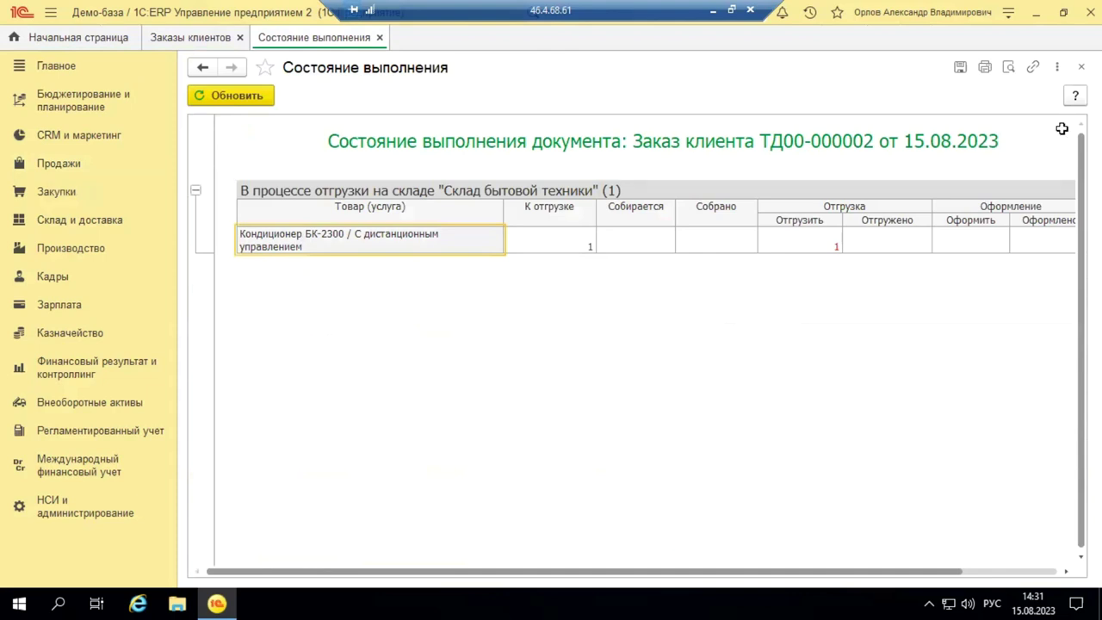
pyautogui.click(380, 38)
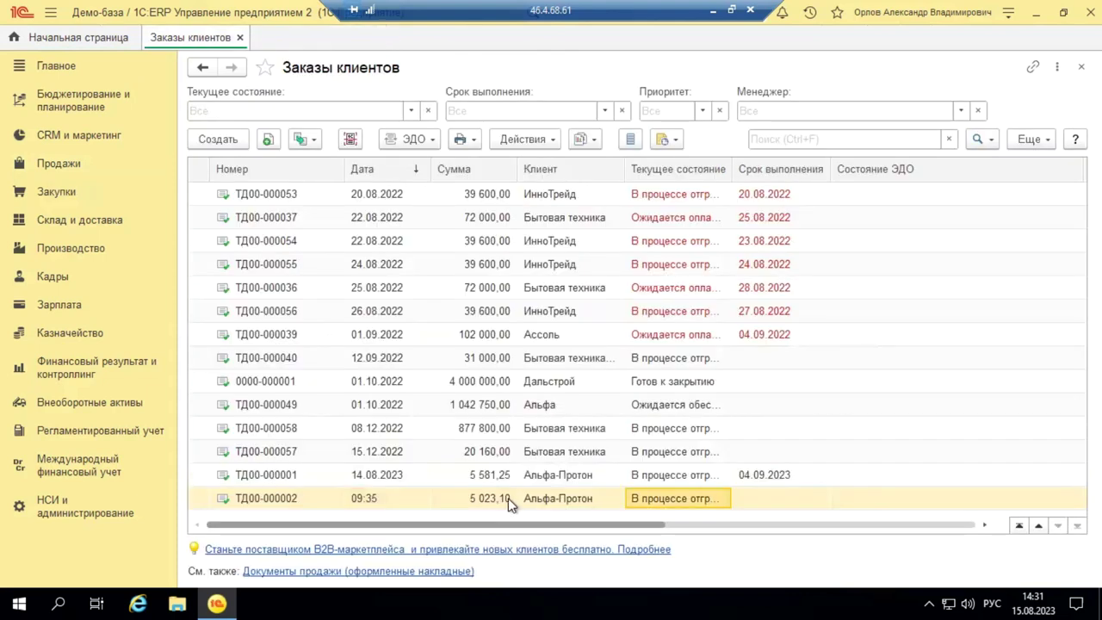
# Open Альфа-Протон's 5 023,10 order and choose Передача на хранение с правом продажи as its operation.
pyautogui.click(474, 498)
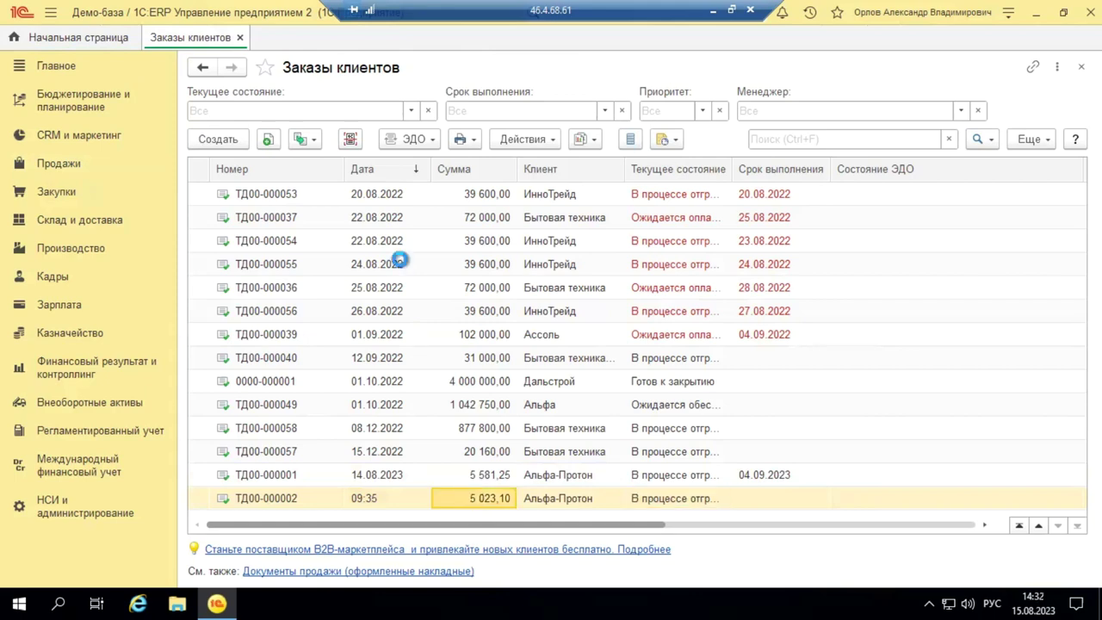
pyautogui.press('Return')
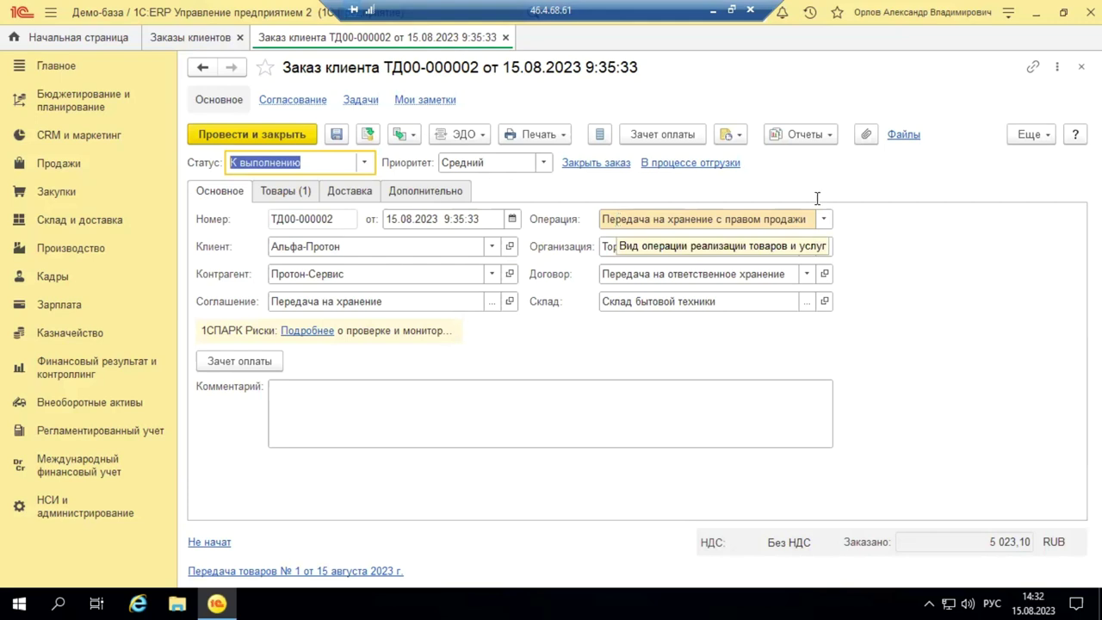
pyautogui.click(827, 224)
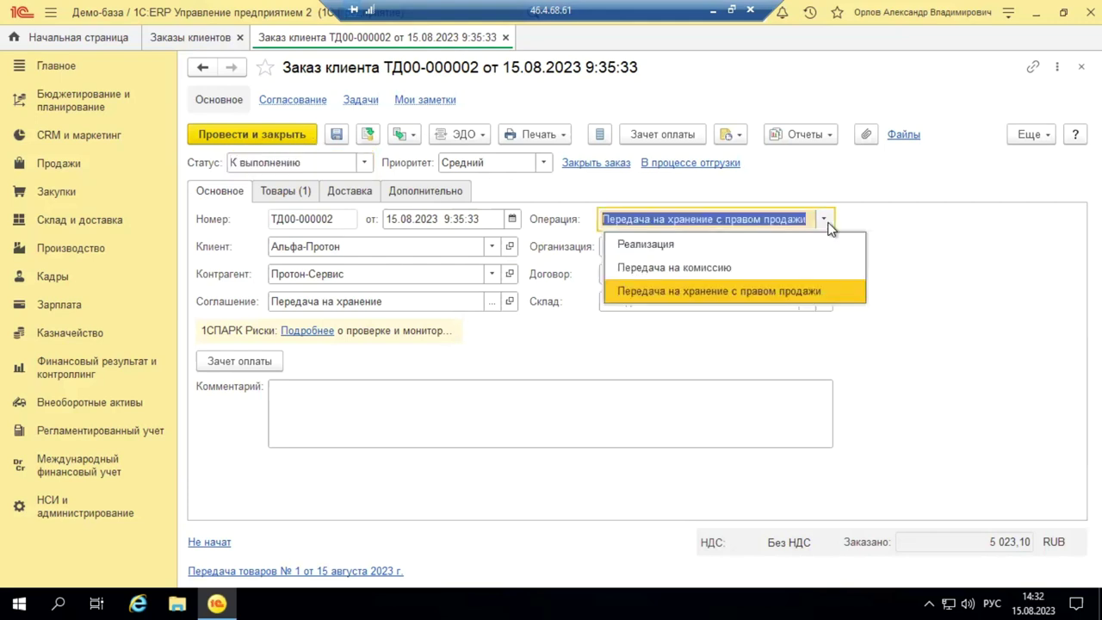
pyautogui.click(795, 294)
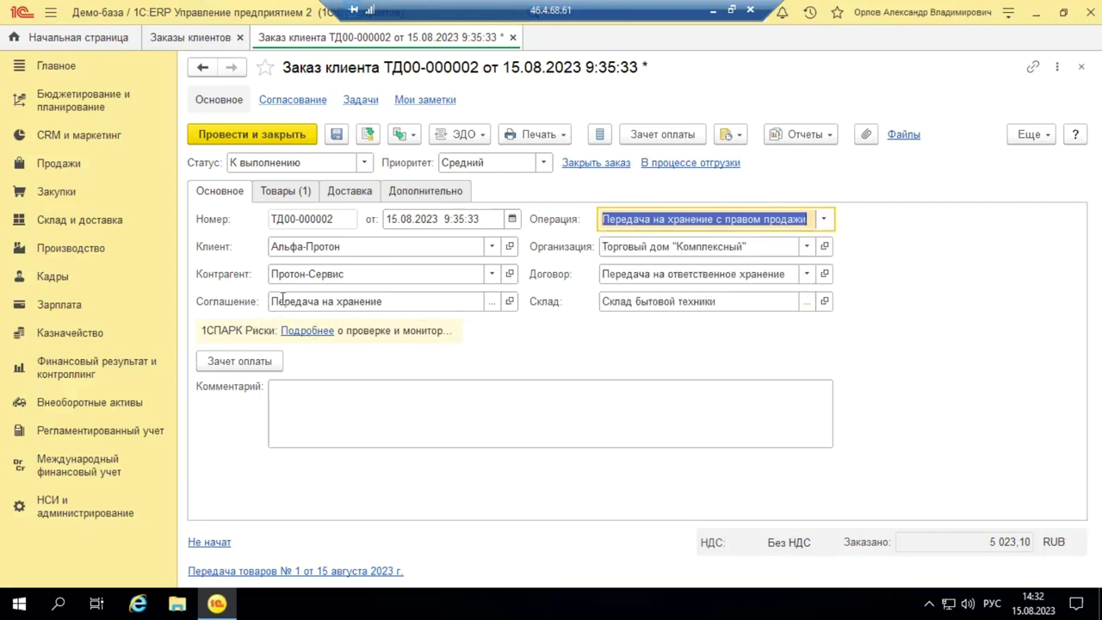
# Open the Передача на хранение agreement from the order's agreement selection and check its available operation types.
pyautogui.click(490, 303)
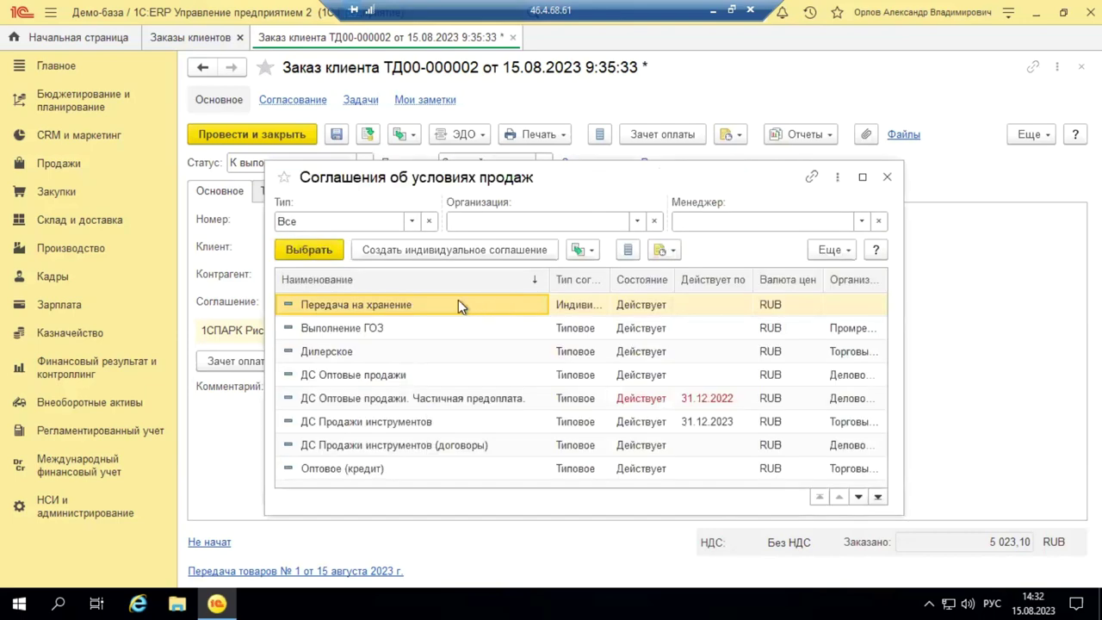
pyautogui.rightClick(458, 303)
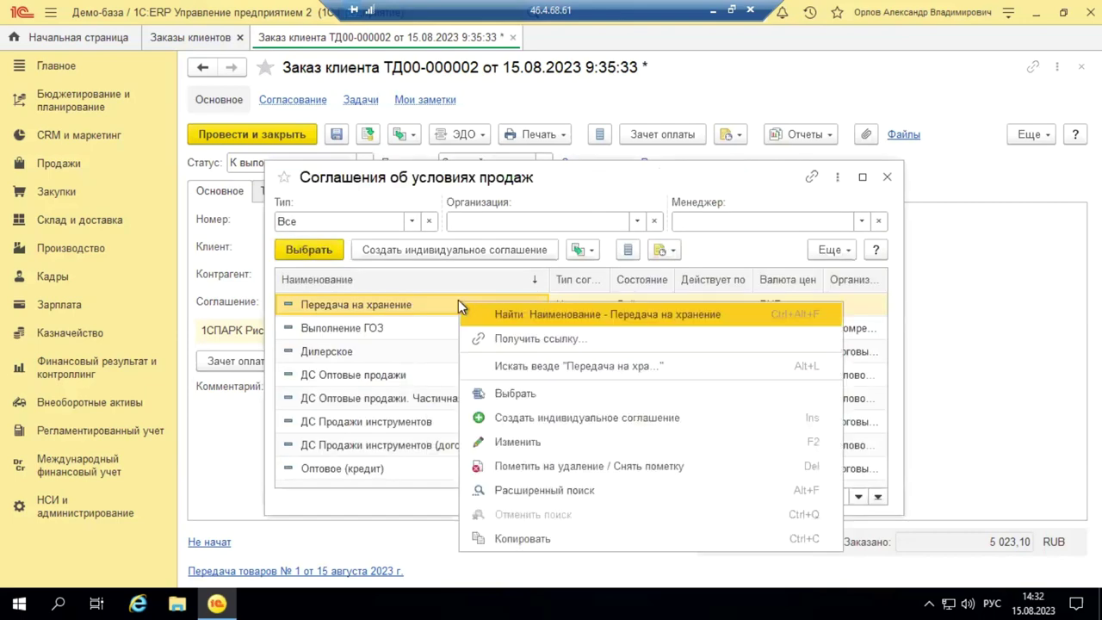
pyautogui.click(512, 445)
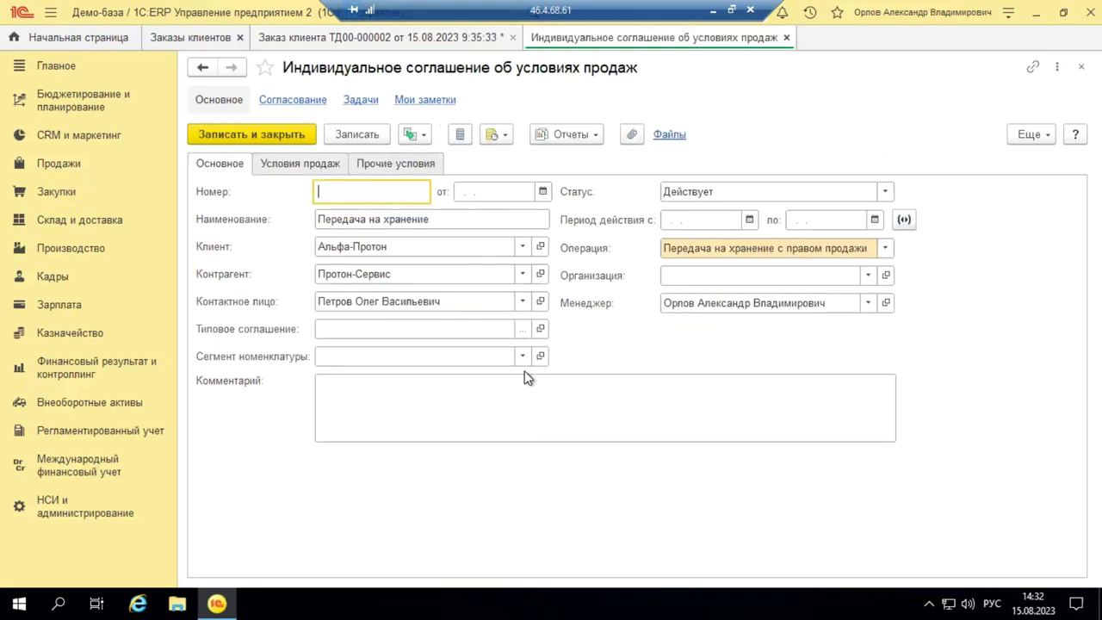
pyautogui.click(884, 248)
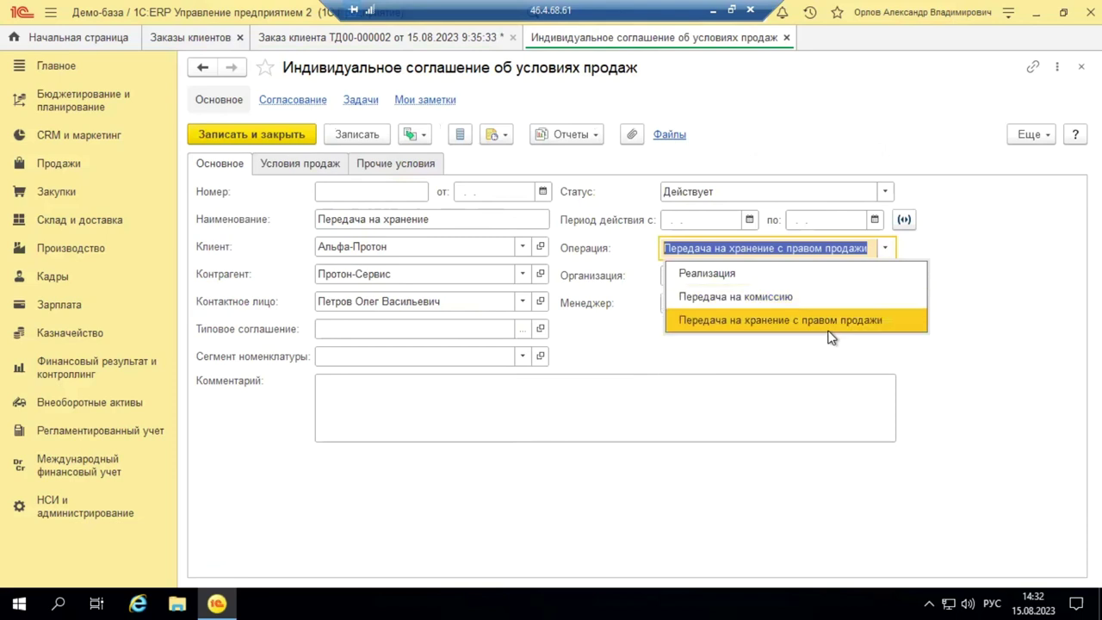
pyautogui.click(610, 362)
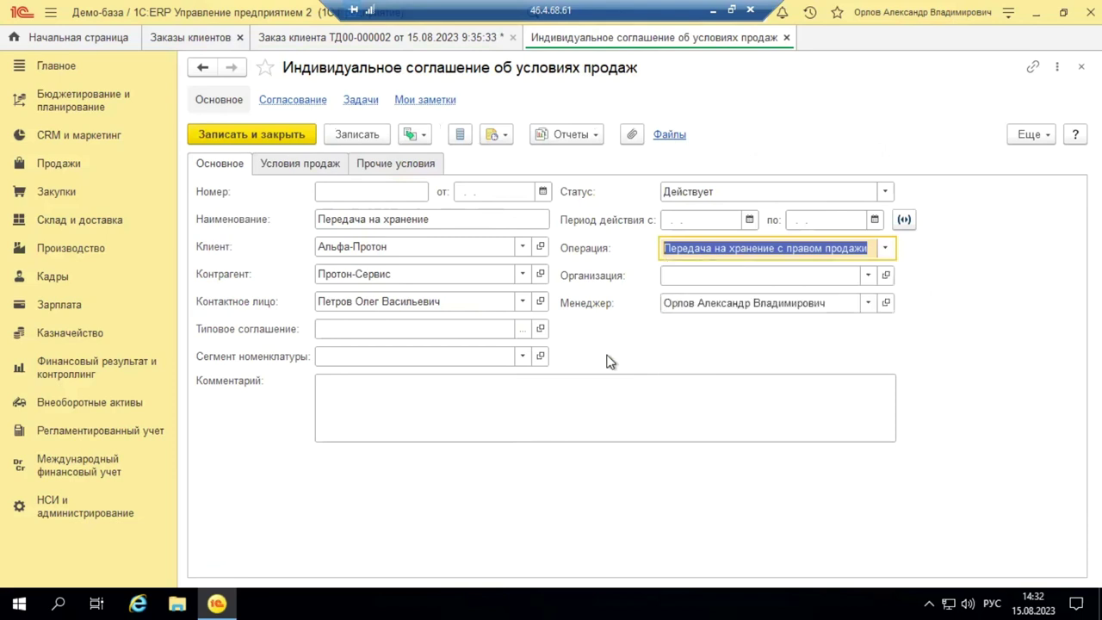
# Review the agreement's sales terms and other conditions, and return to its main details.
pyautogui.click(310, 167)
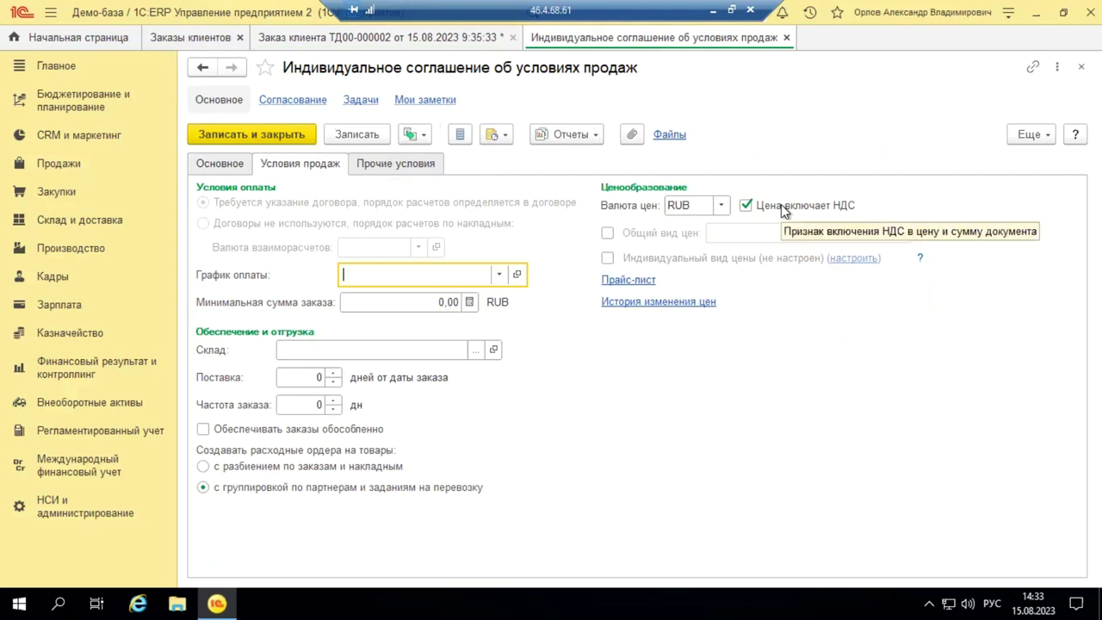
pyautogui.click(403, 167)
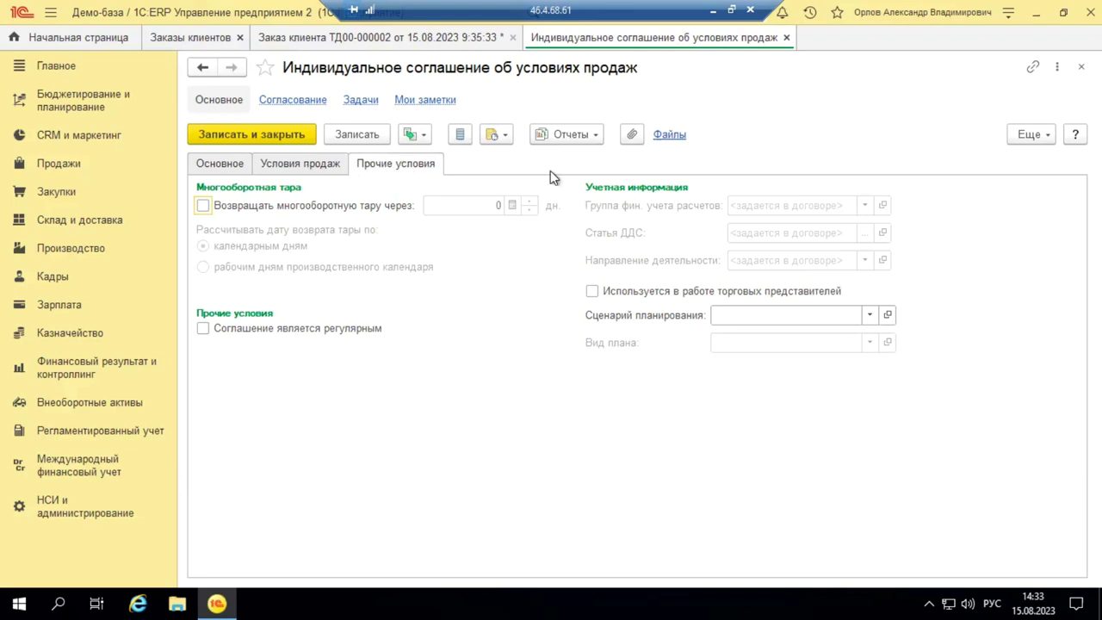
pyautogui.click(307, 167)
pyautogui.click(215, 164)
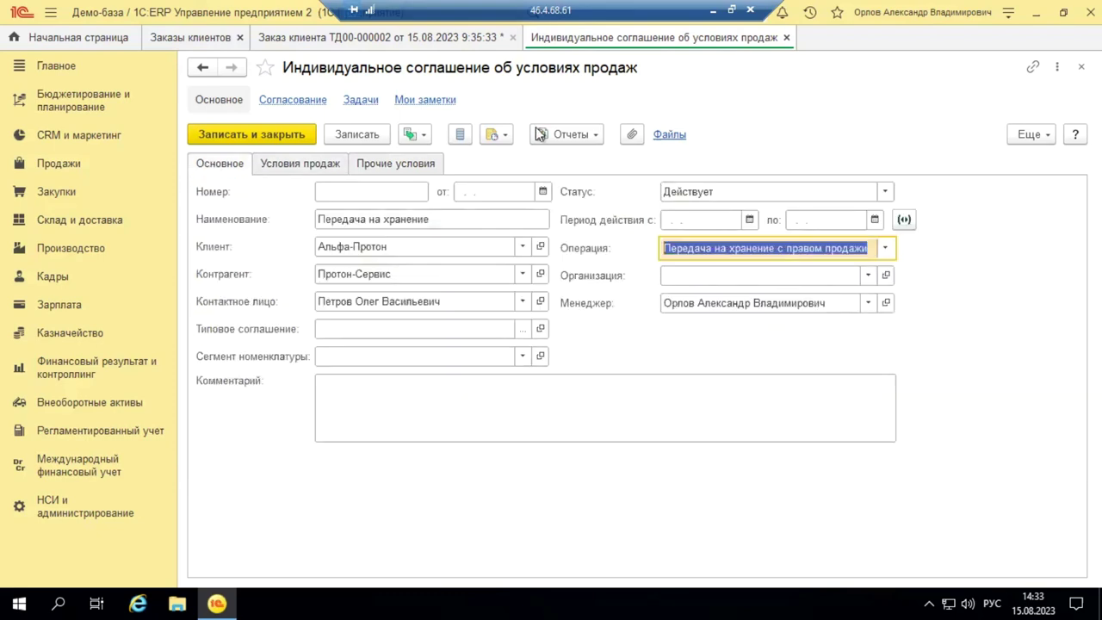
# Close the agreement and select Передача на хранение for the order without refilling the prices.
pyautogui.click(786, 37)
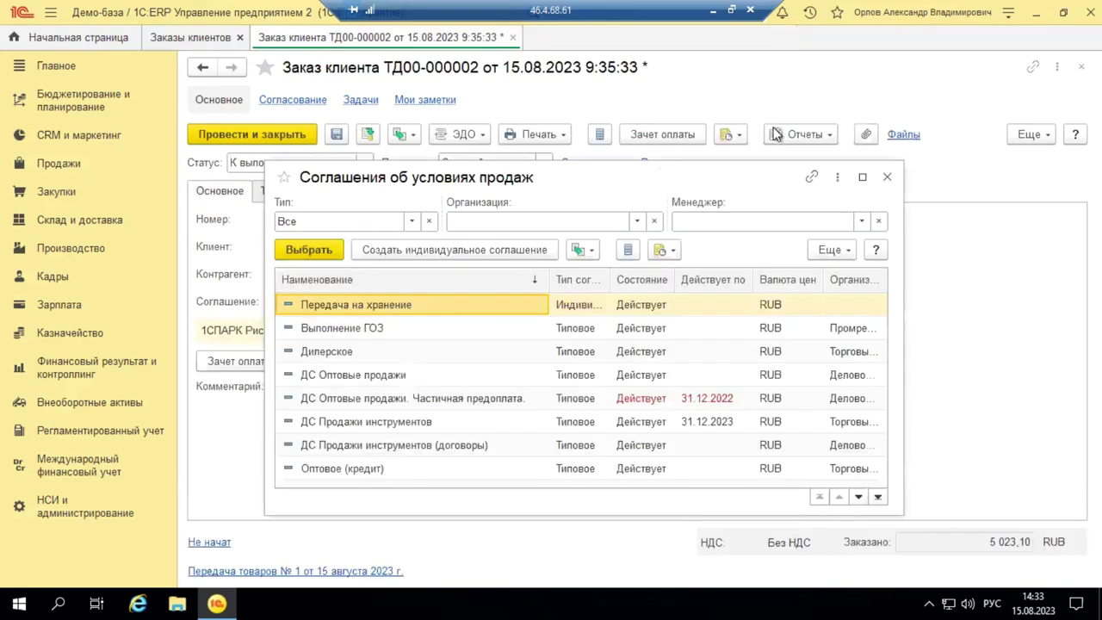
pyautogui.doubleClick(498, 298)
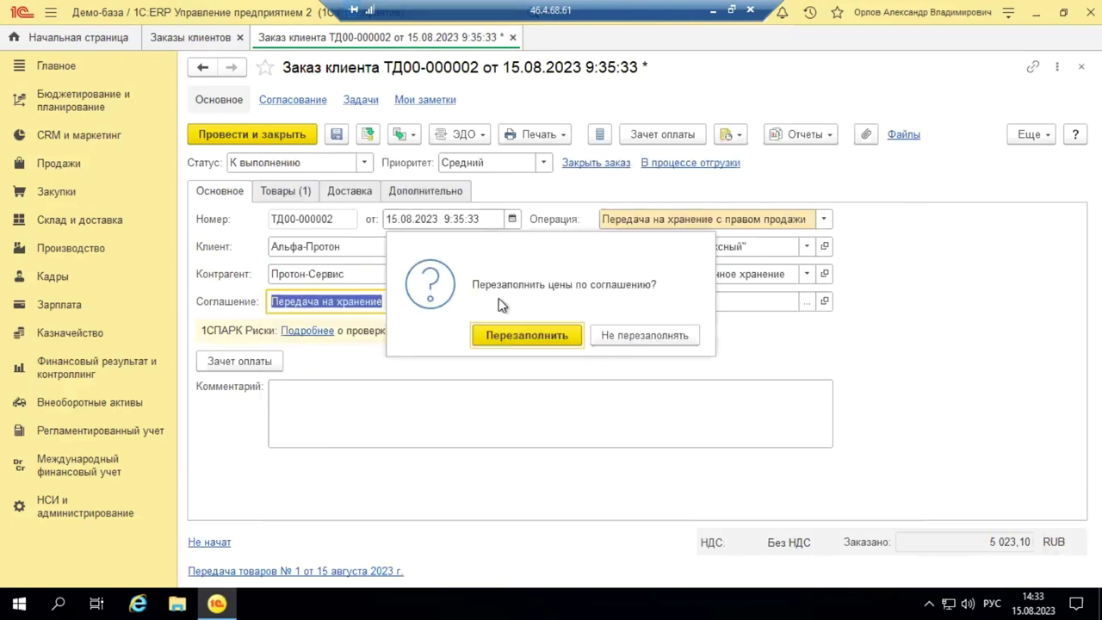
pyautogui.click(650, 335)
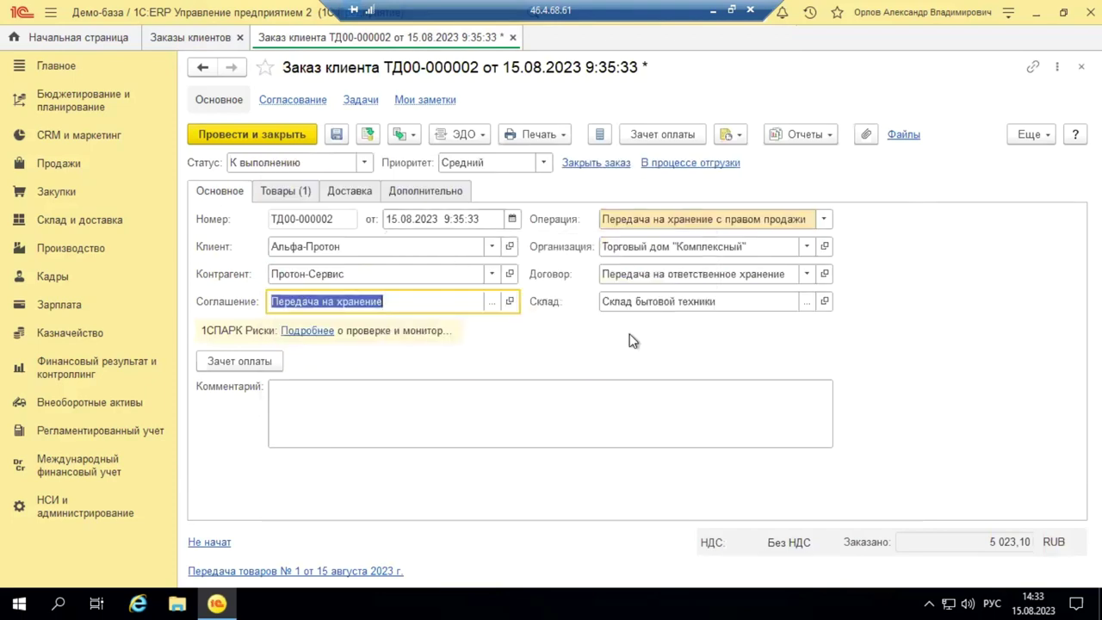
# Set the price type of the order's air conditioner line to Дистрибьюторская and check its price.
pyautogui.click(287, 190)
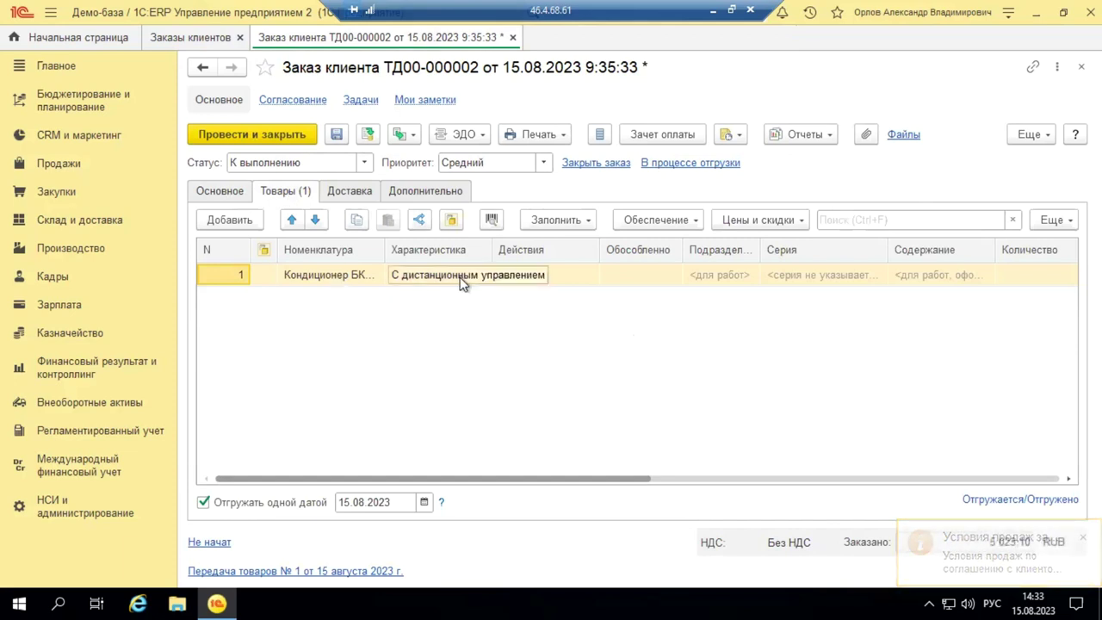
pyautogui.moveTo(573, 478); pyautogui.dragTo(984, 499)
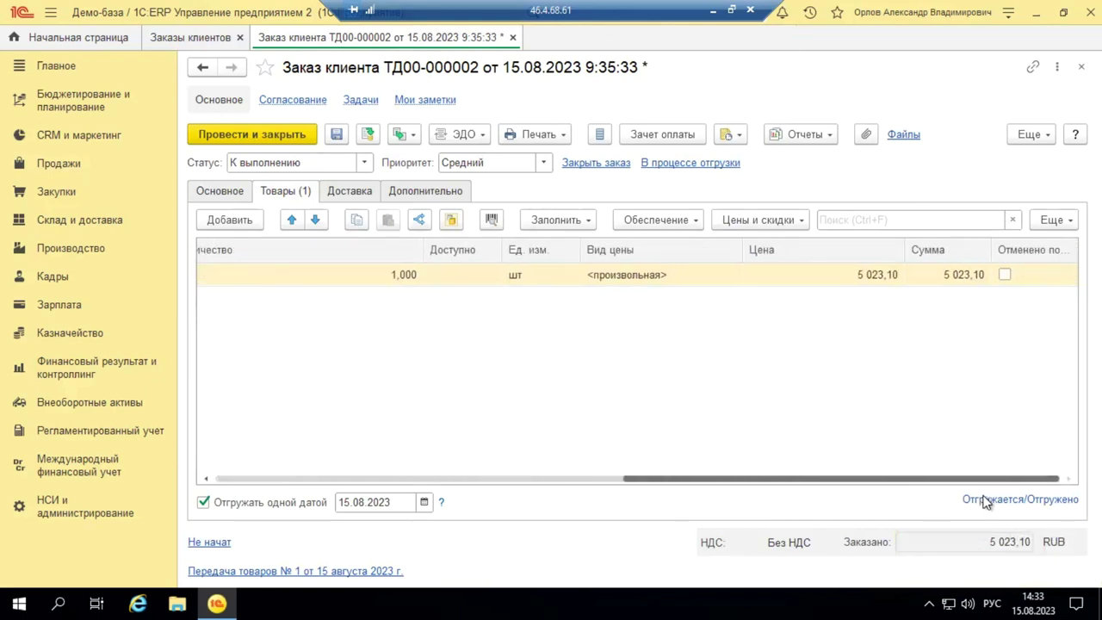
pyautogui.click(686, 278)
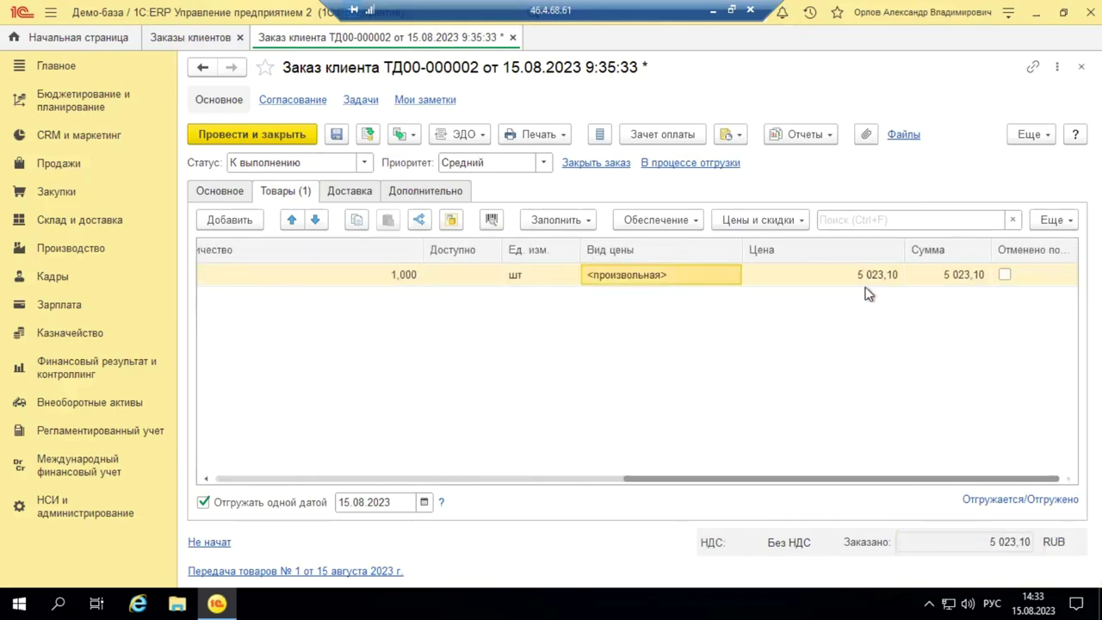
pyautogui.click(685, 278)
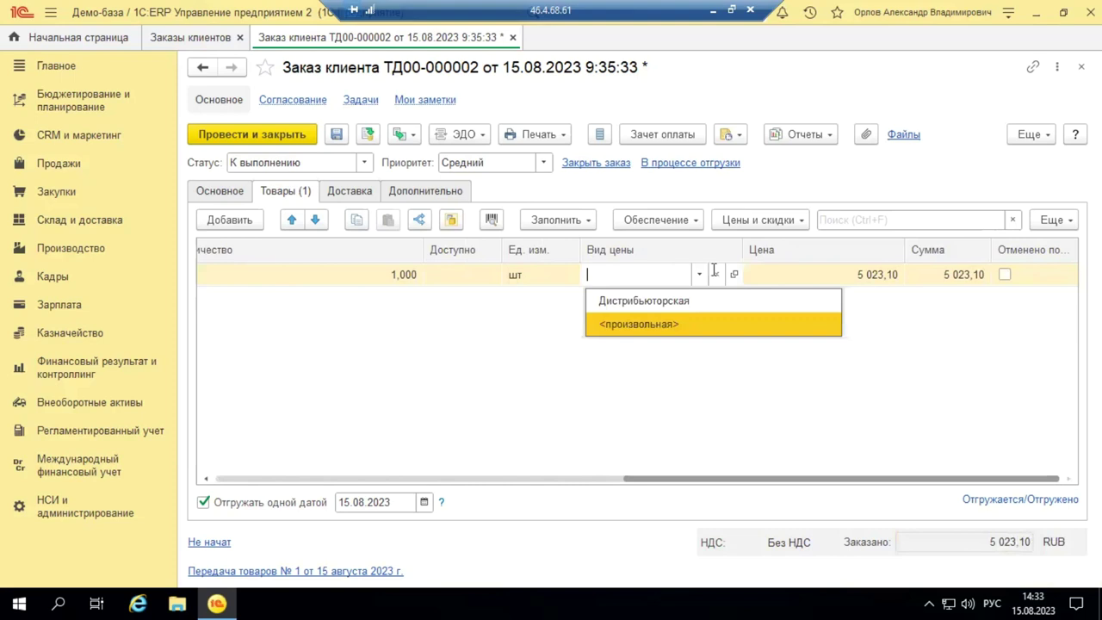
pyautogui.click(679, 306)
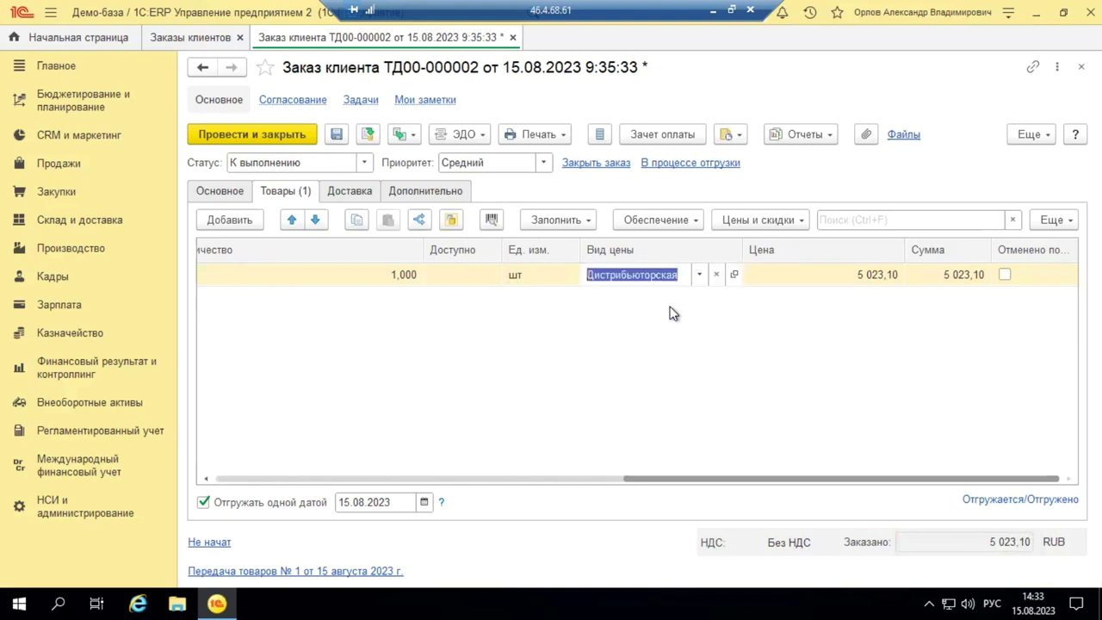
pyautogui.click(660, 325)
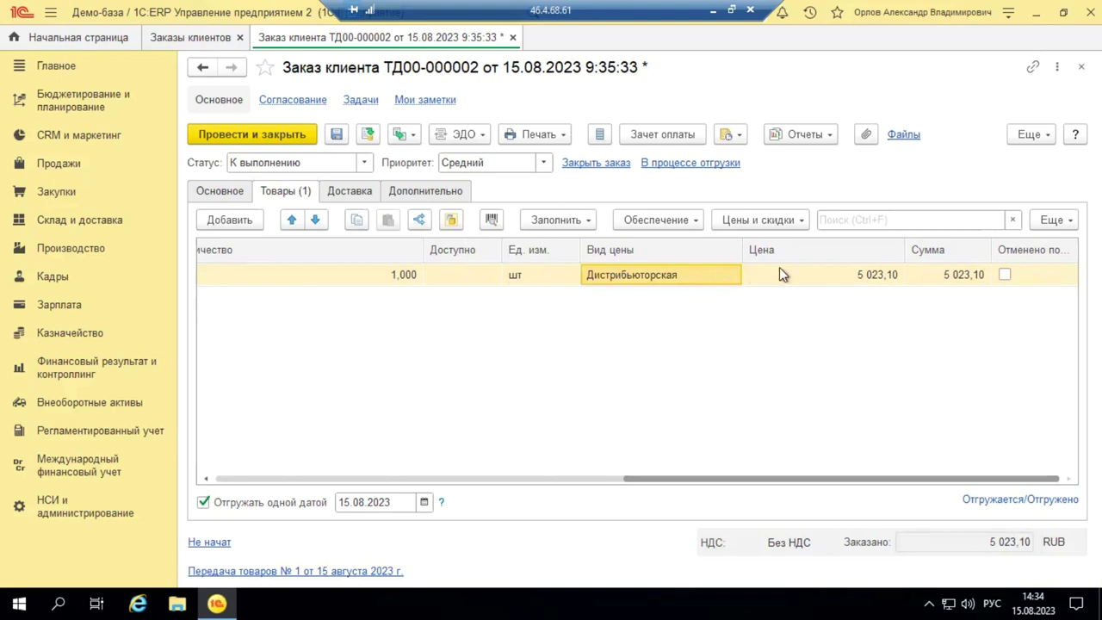
pyautogui.click(855, 276)
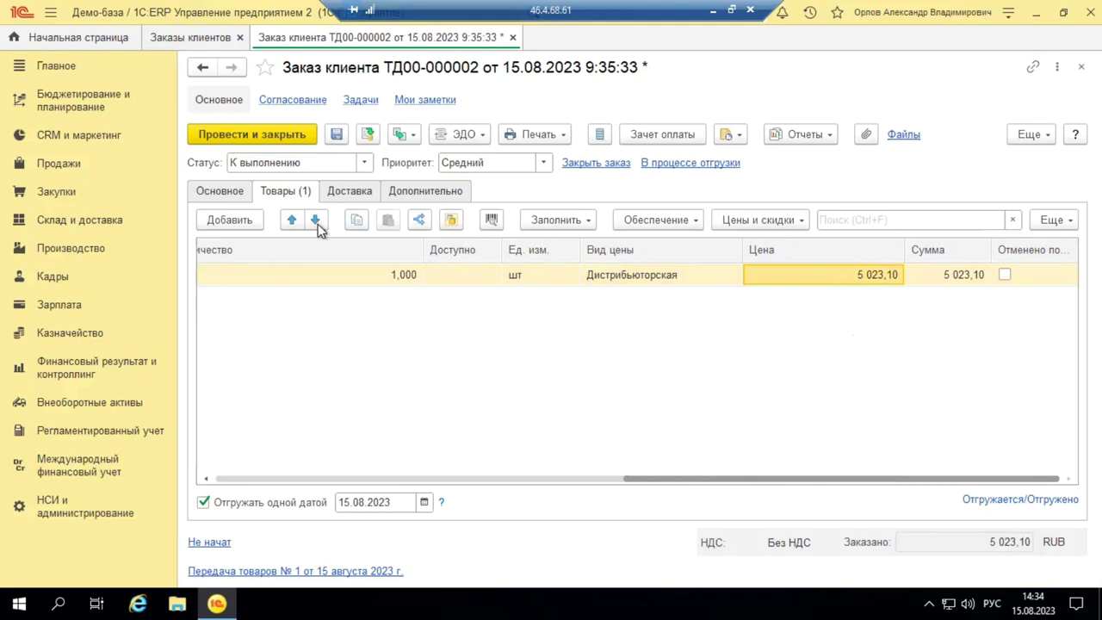
# Review the order's delivery method options and its additional details.
pyautogui.click(343, 191)
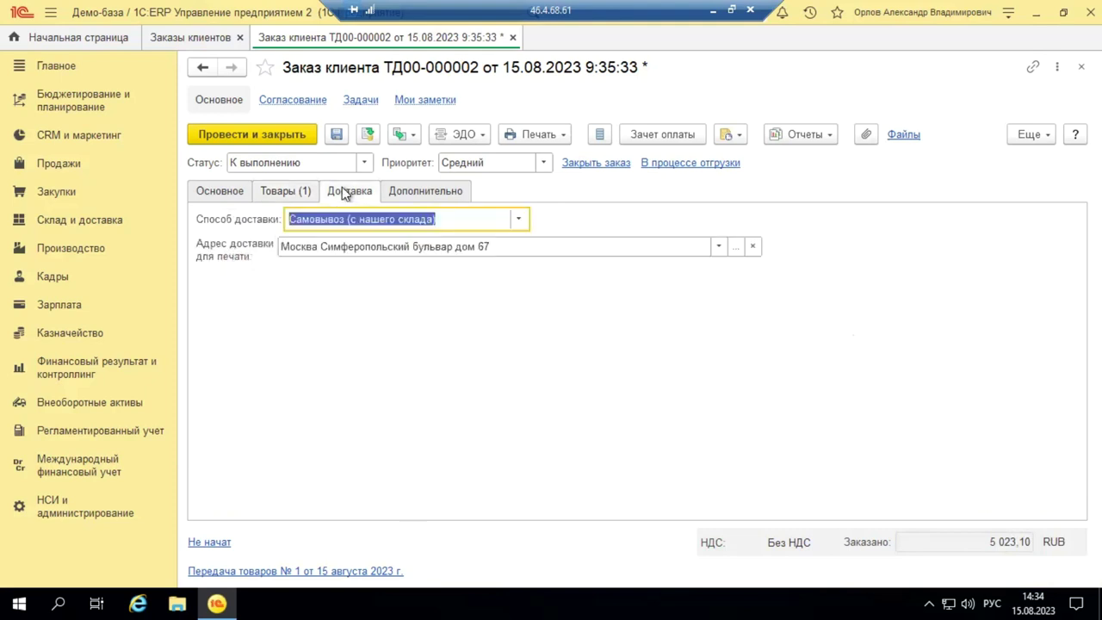
pyautogui.click(521, 220)
pyautogui.click(521, 219)
pyautogui.click(455, 191)
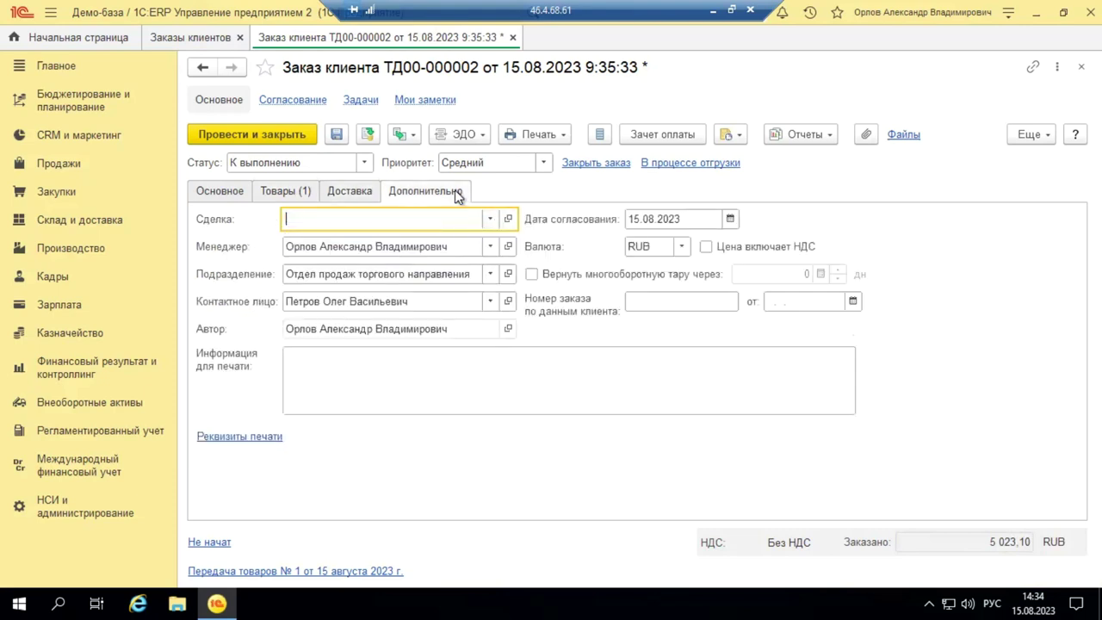
# Create a Передача товаров хранителю document based on the order, posting the order to continue.
pyautogui.click(1032, 135)
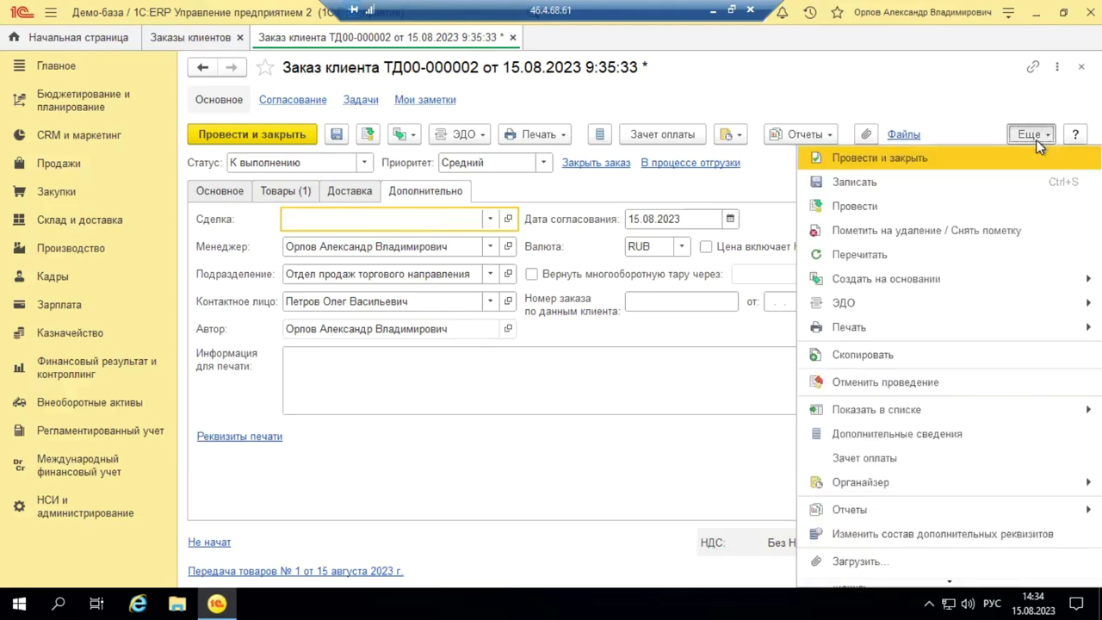
pyautogui.scroll(-2, 965, 381)
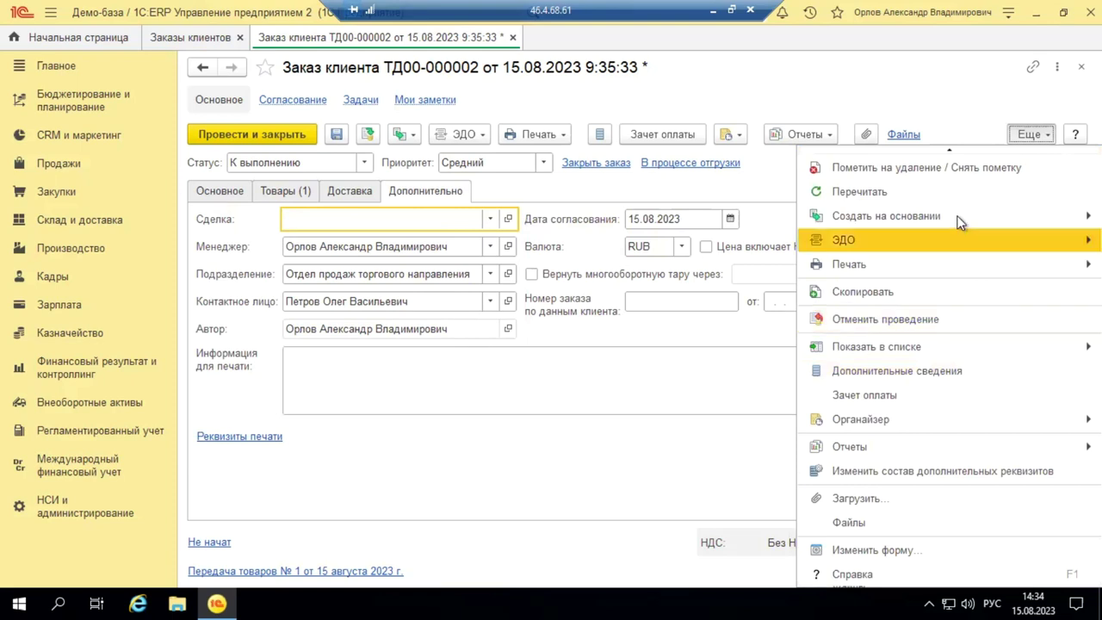
pyautogui.moveTo(961, 218)
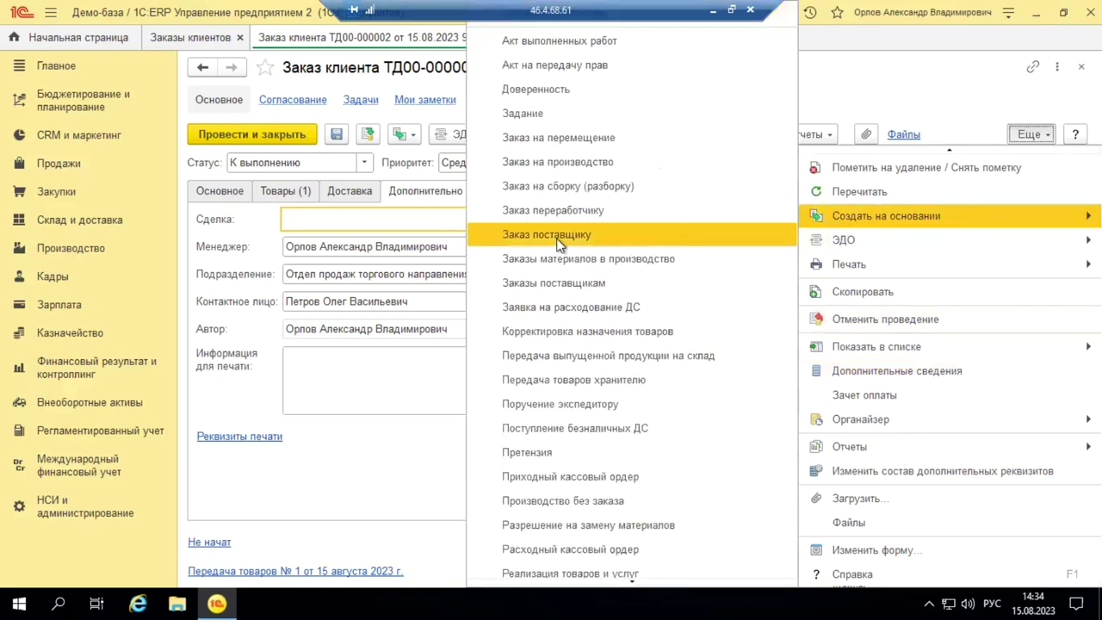
pyautogui.click(580, 385)
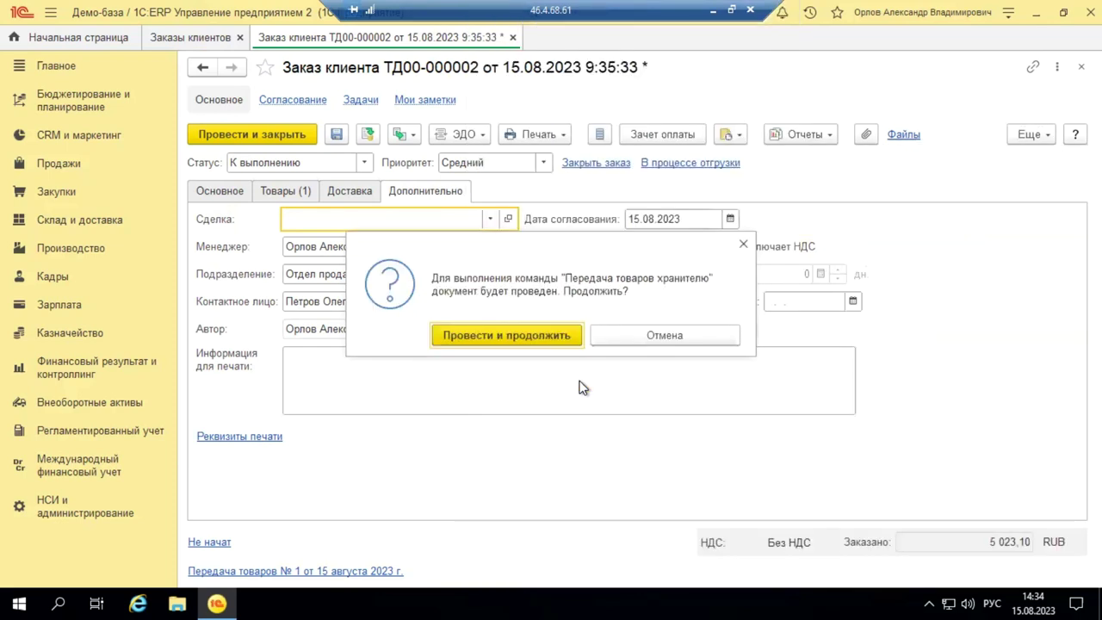
pyautogui.click(532, 330)
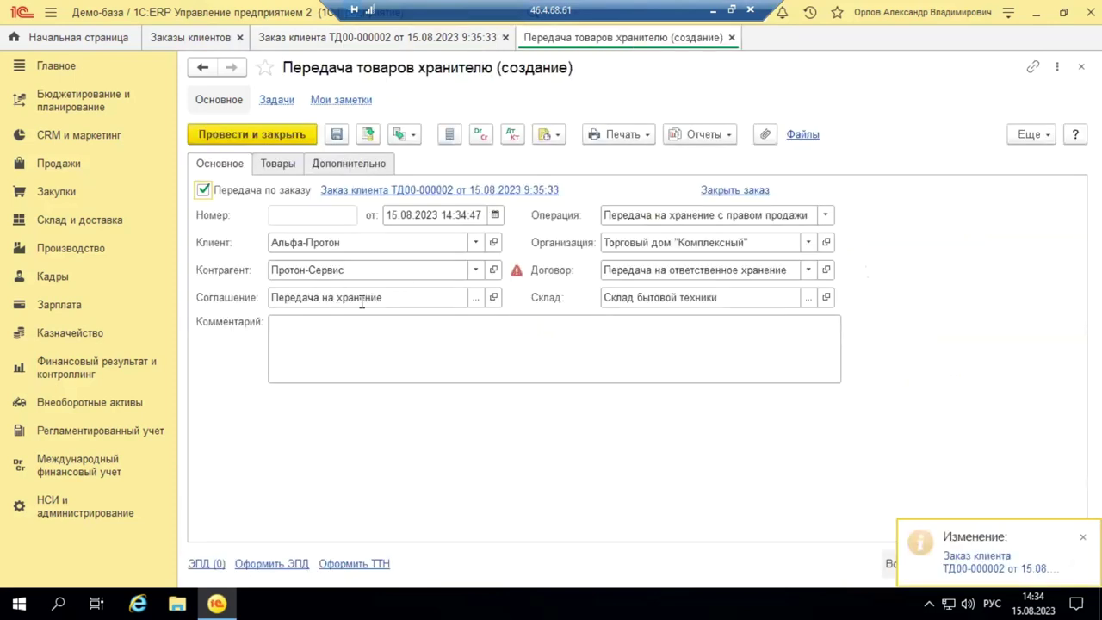
# Review the new transfer's goods and additional details, and save it to view its regulated accounting postings.
pyautogui.click(278, 166)
pyautogui.click(348, 166)
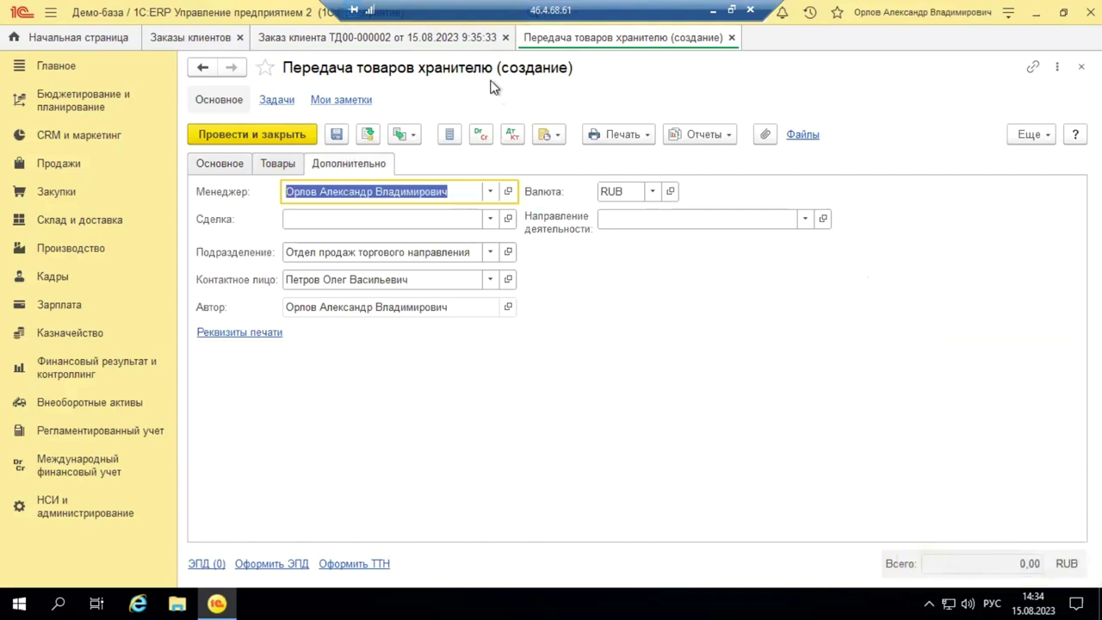
pyautogui.click(511, 136)
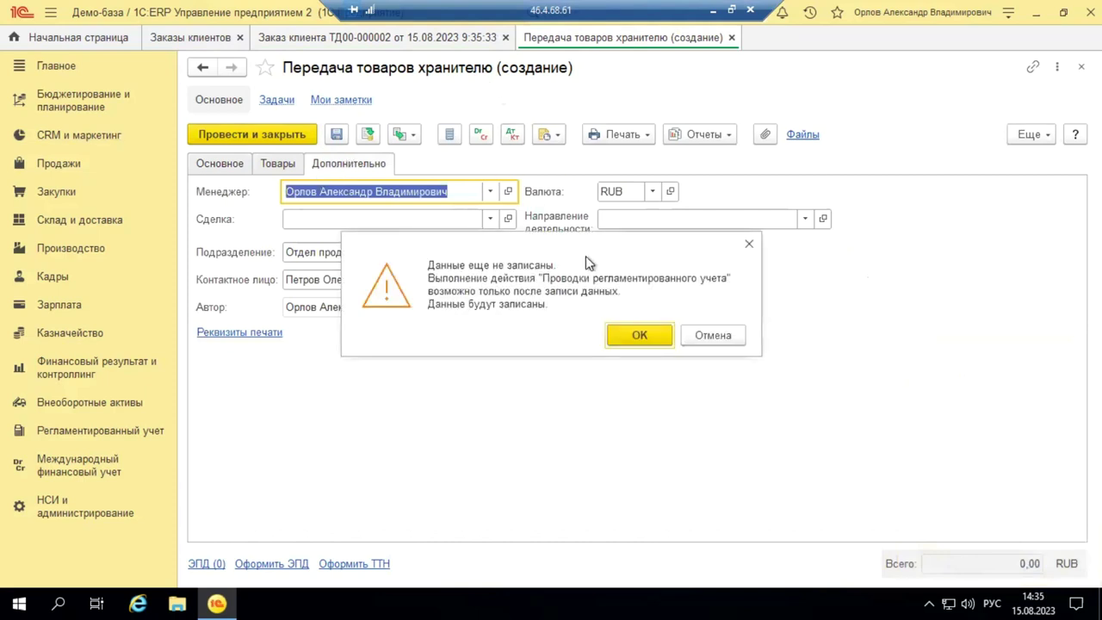
pyautogui.click(641, 336)
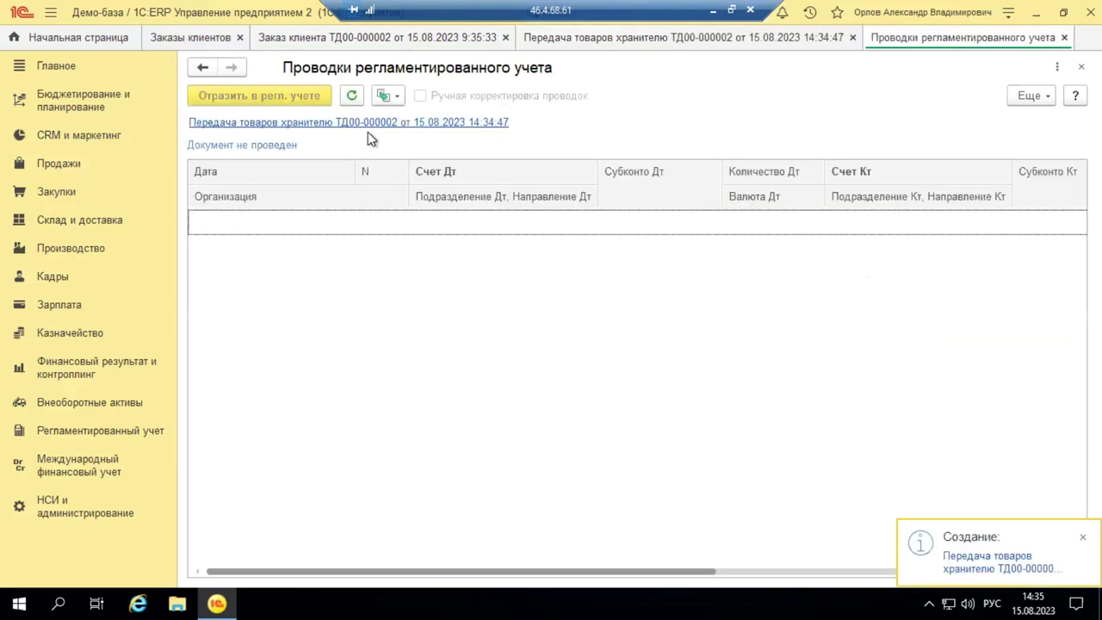
pyautogui.click(1065, 37)
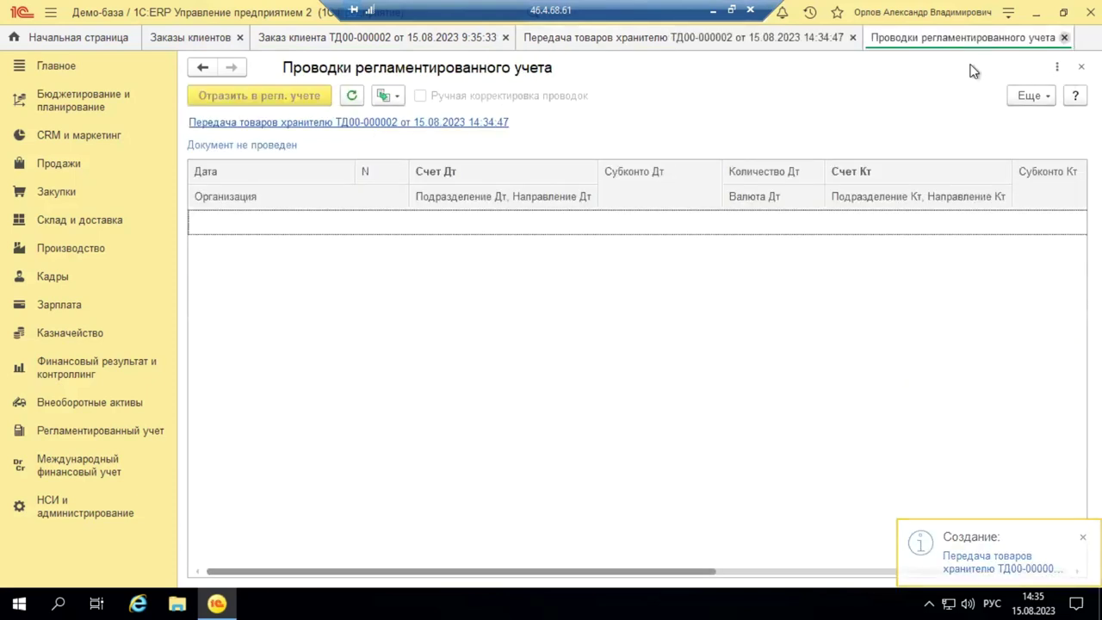
# Try to post the goods transfer to the custodian and close the document.
pyautogui.click(367, 135)
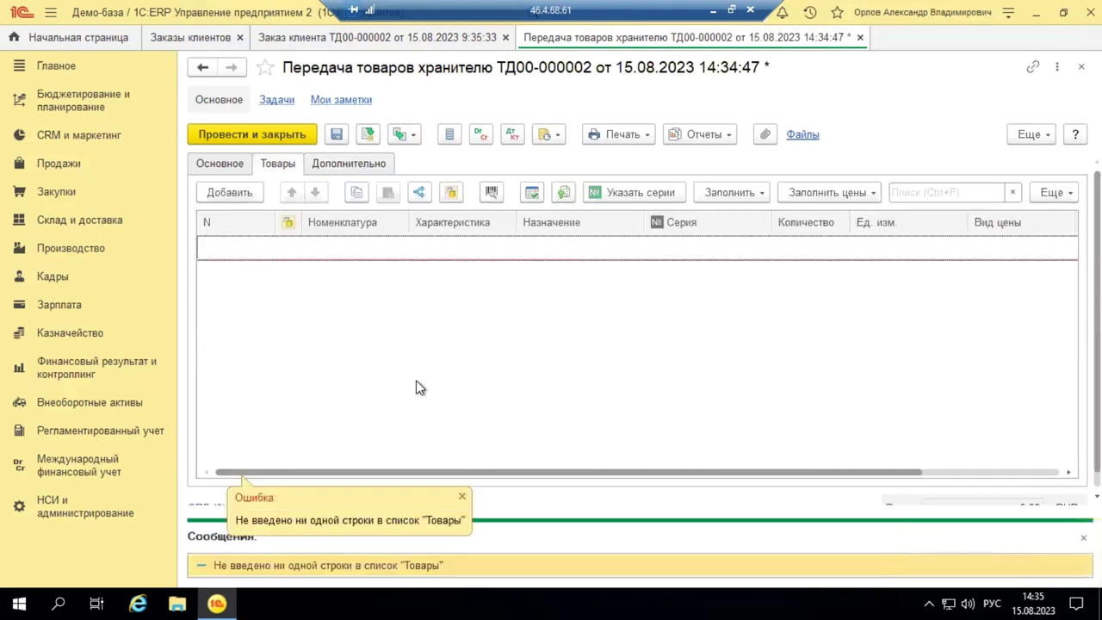
pyautogui.click(861, 37)
pyautogui.click(602, 336)
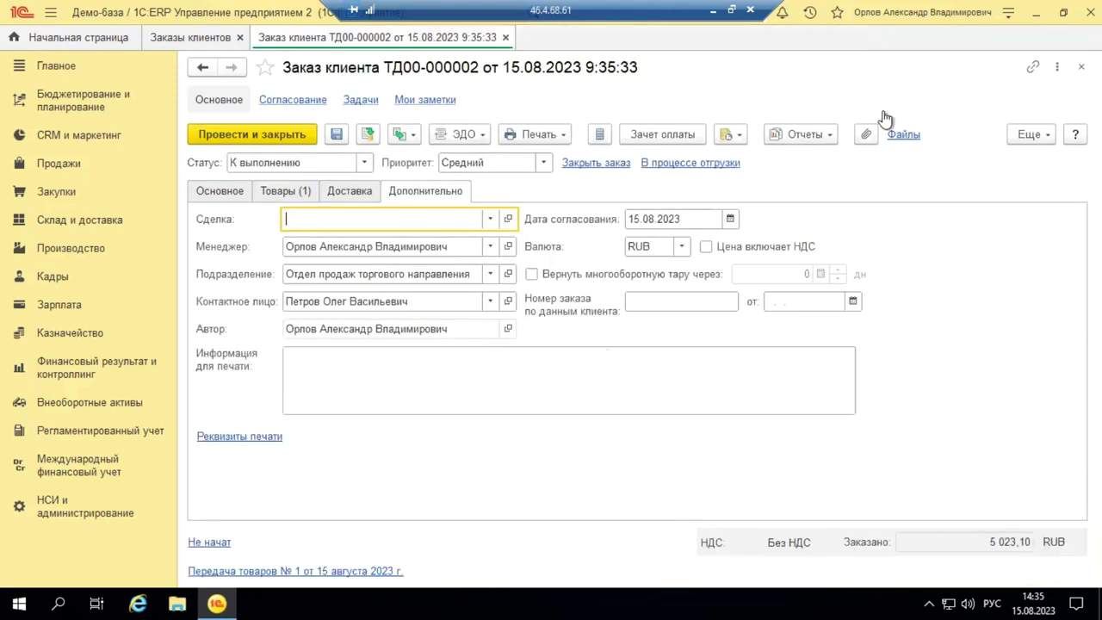
# Open the Передача товаров хранителю document dated 15.08.2023 9:36:23 from the order's related documents structure.
pyautogui.click(825, 136)
pyautogui.click(864, 370)
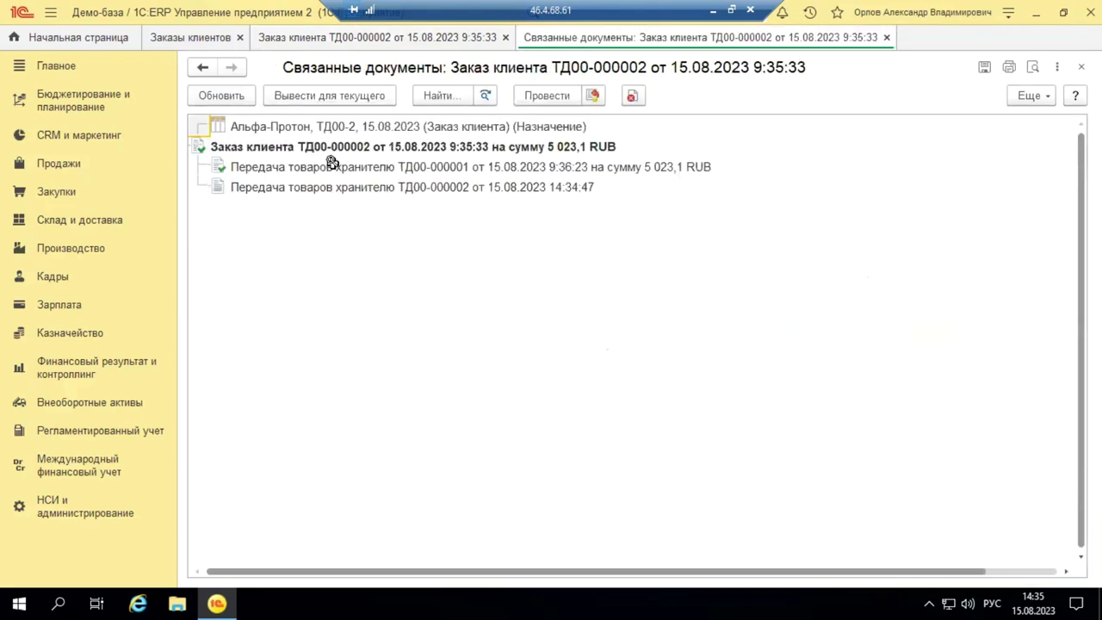
pyautogui.click(335, 167)
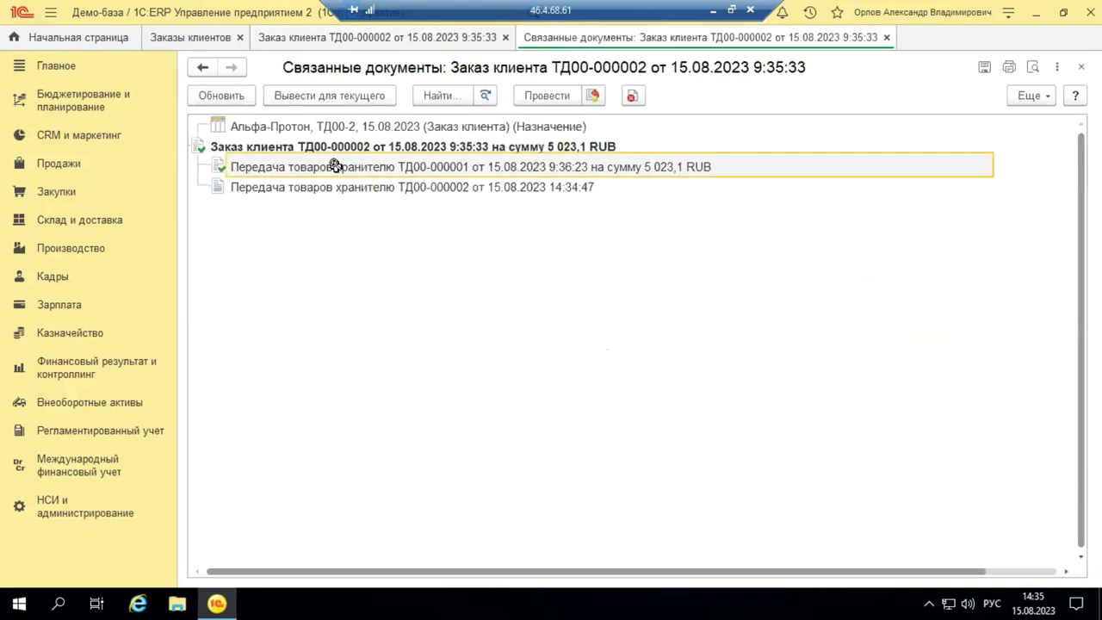
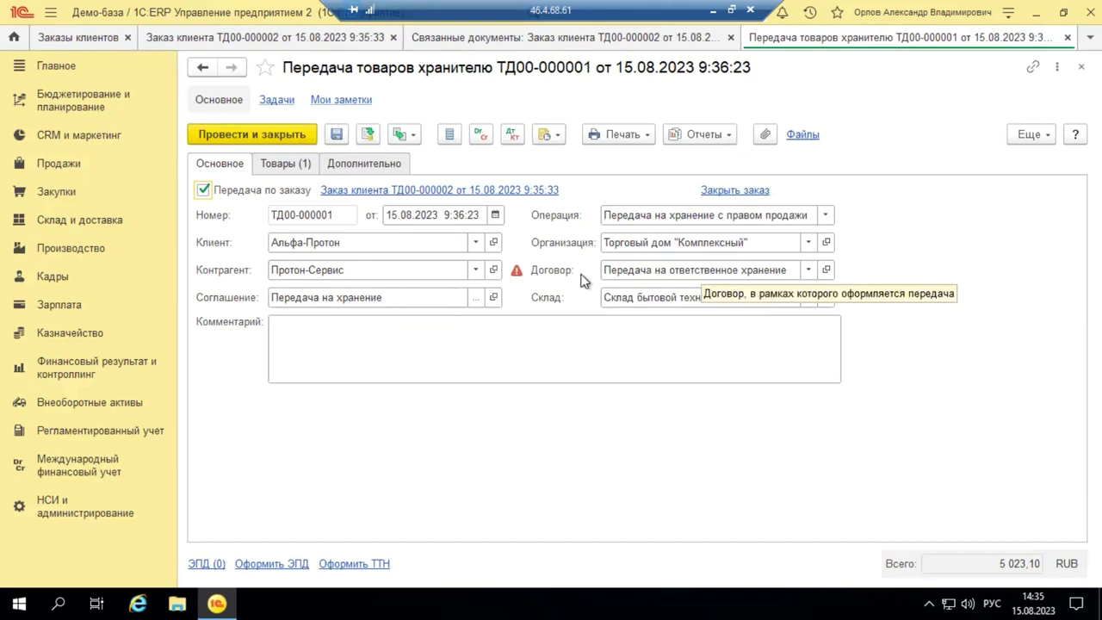
# Review the goods transfer's item line through its price and amount columns, and its additional details.
pyautogui.click(288, 165)
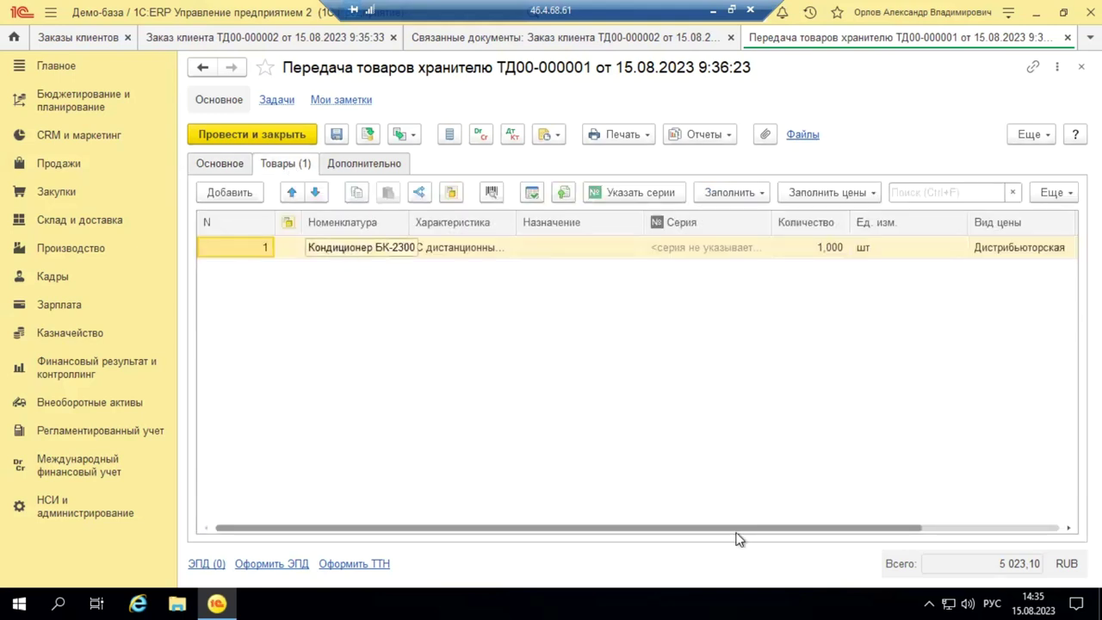
pyautogui.click(925, 527)
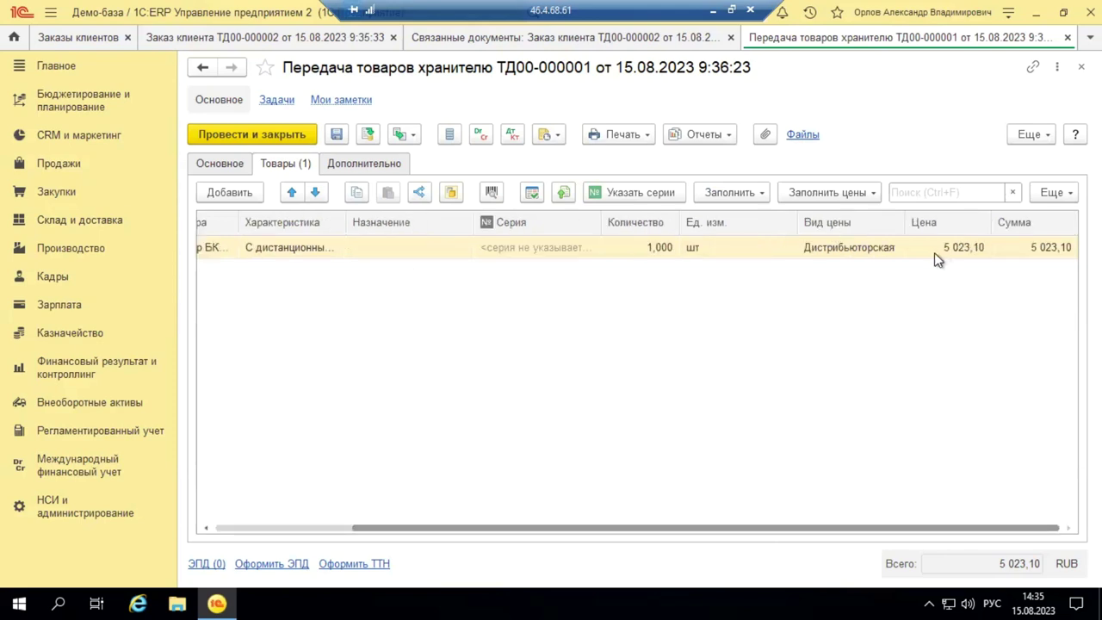
pyautogui.click(391, 165)
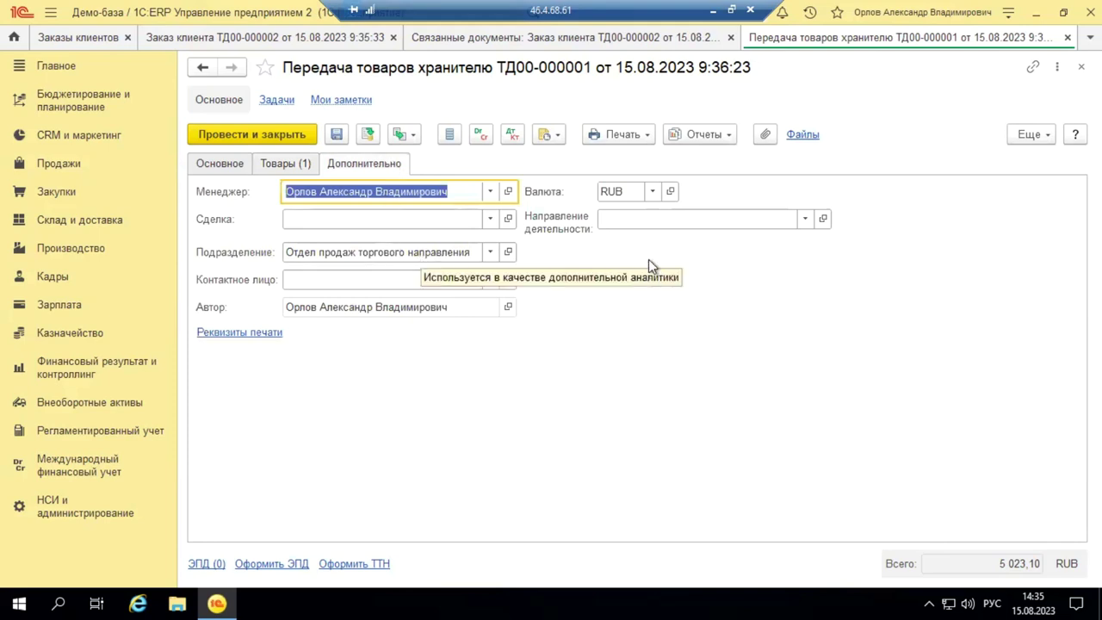
pyautogui.click(219, 164)
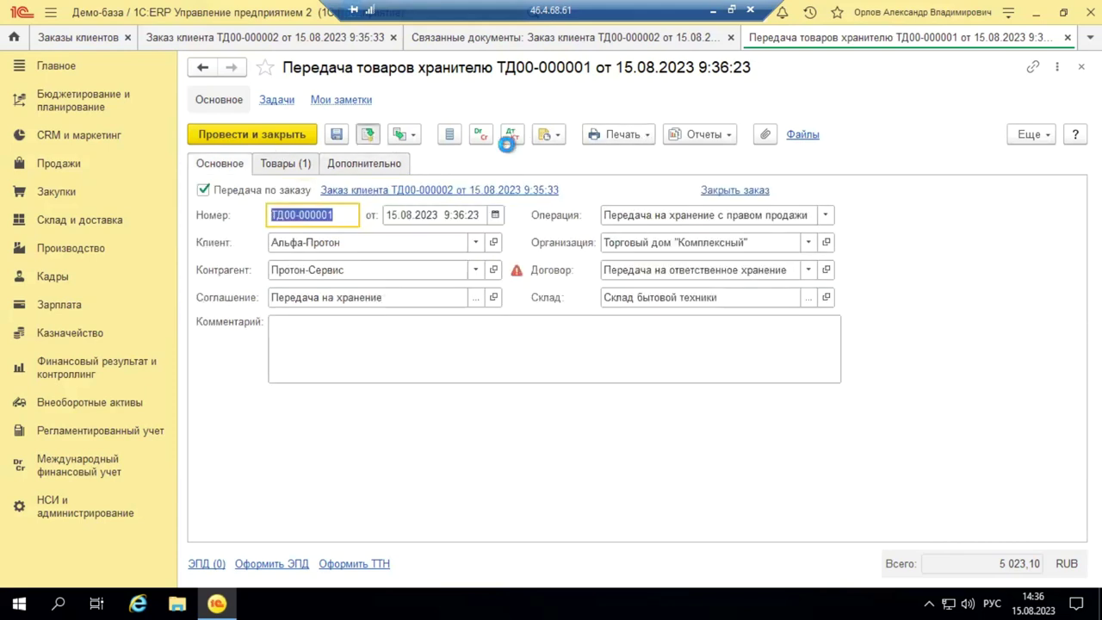
# View the transfer's regulated accounting postings and examine the debit account, quantity and credit account.
pyautogui.click(512, 138)
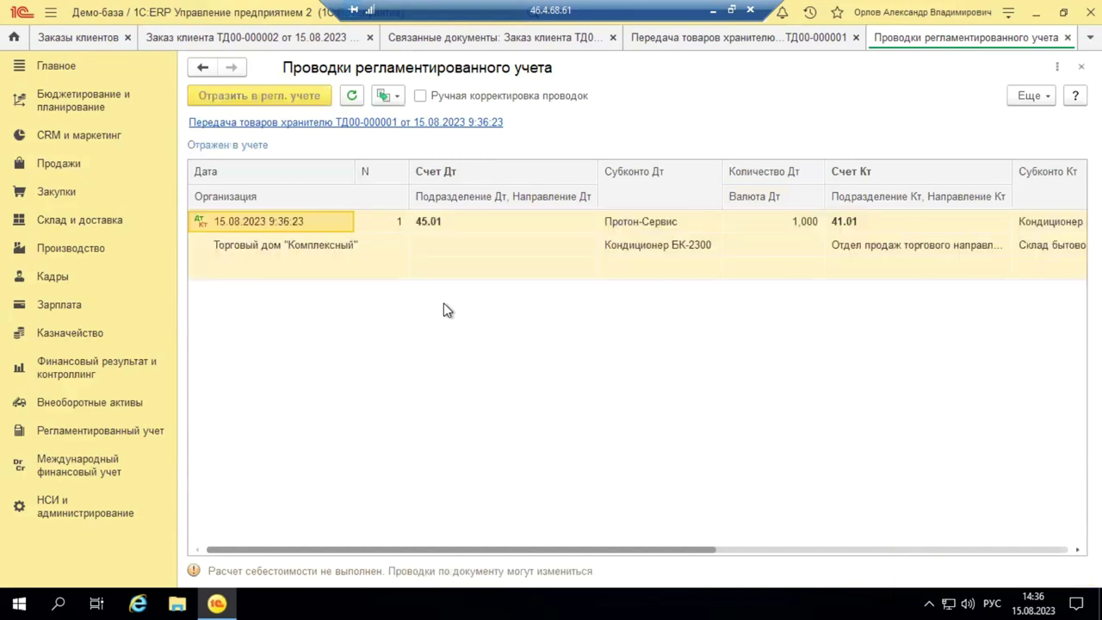
pyautogui.click(424, 228)
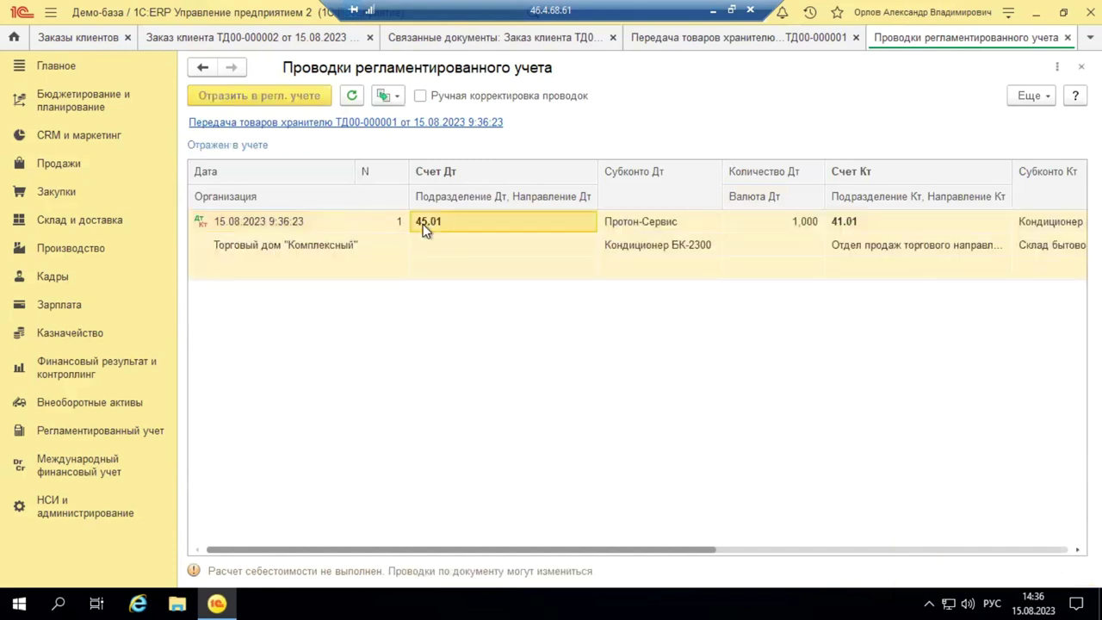
pyautogui.click(765, 222)
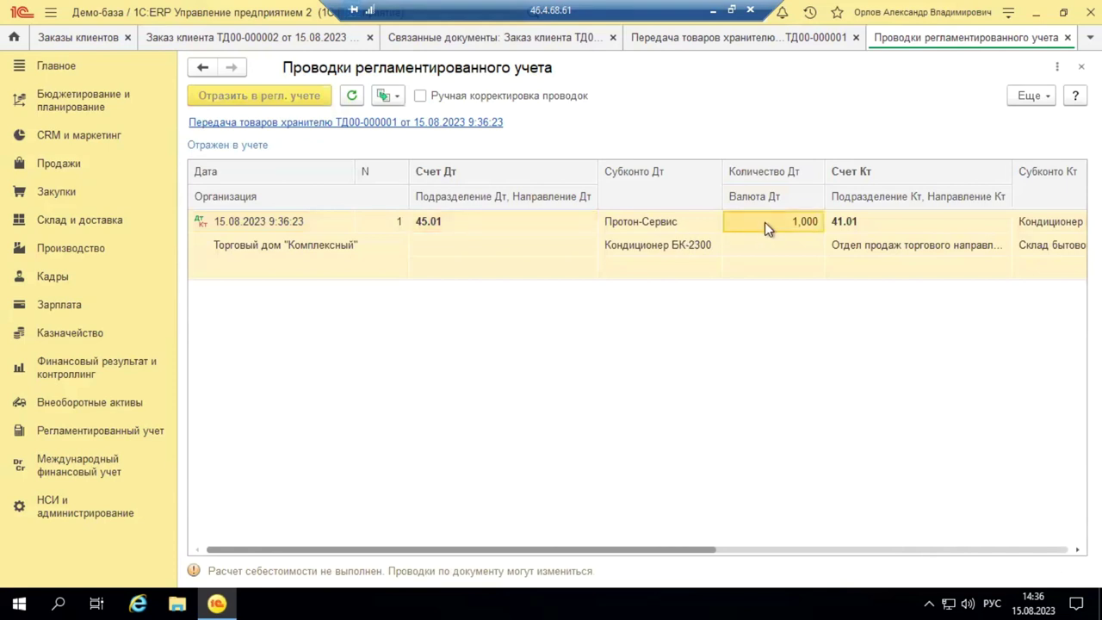
pyautogui.click(898, 224)
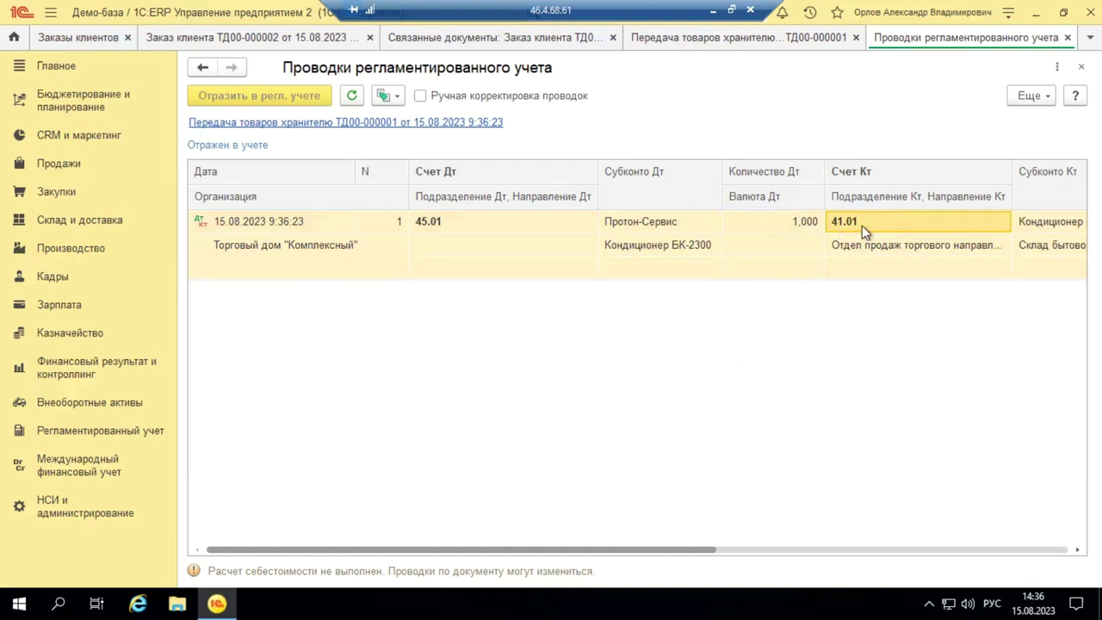
# Examine the card of debit account 45.01 and the entry's counterparty and organization, then close the postings.
pyautogui.doubleClick(430, 219)
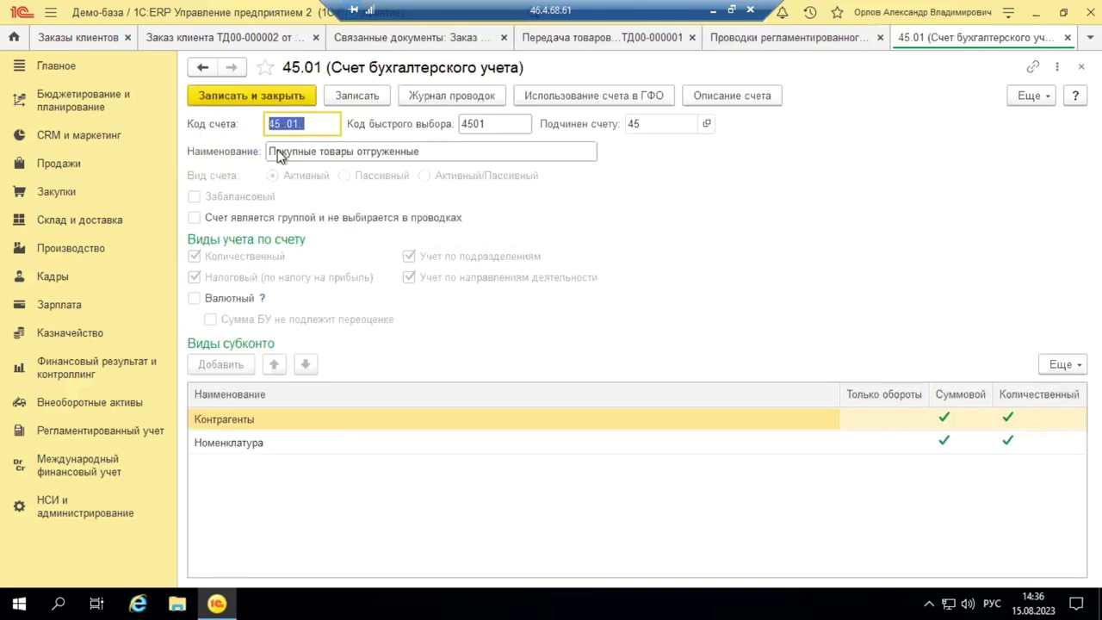
pyautogui.click(1082, 66)
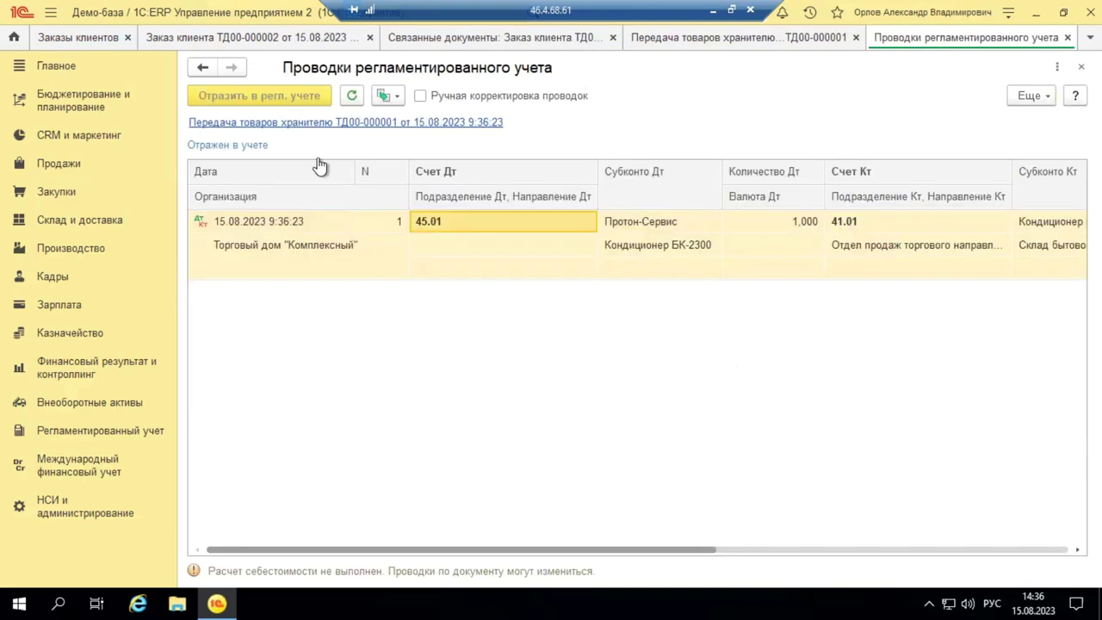
pyautogui.click(638, 222)
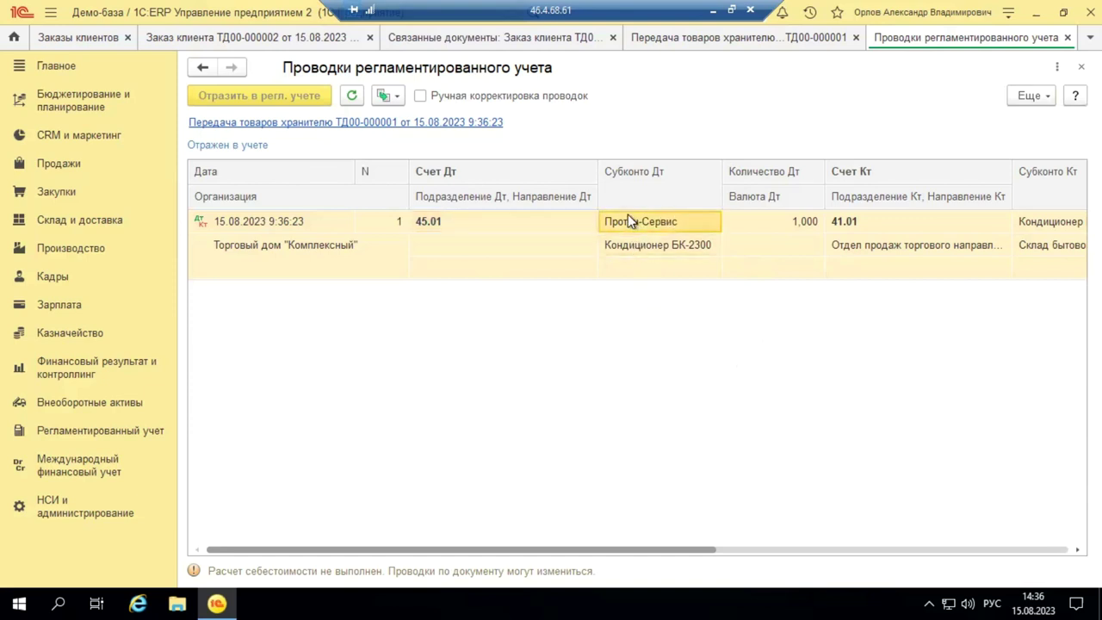
pyautogui.click(315, 248)
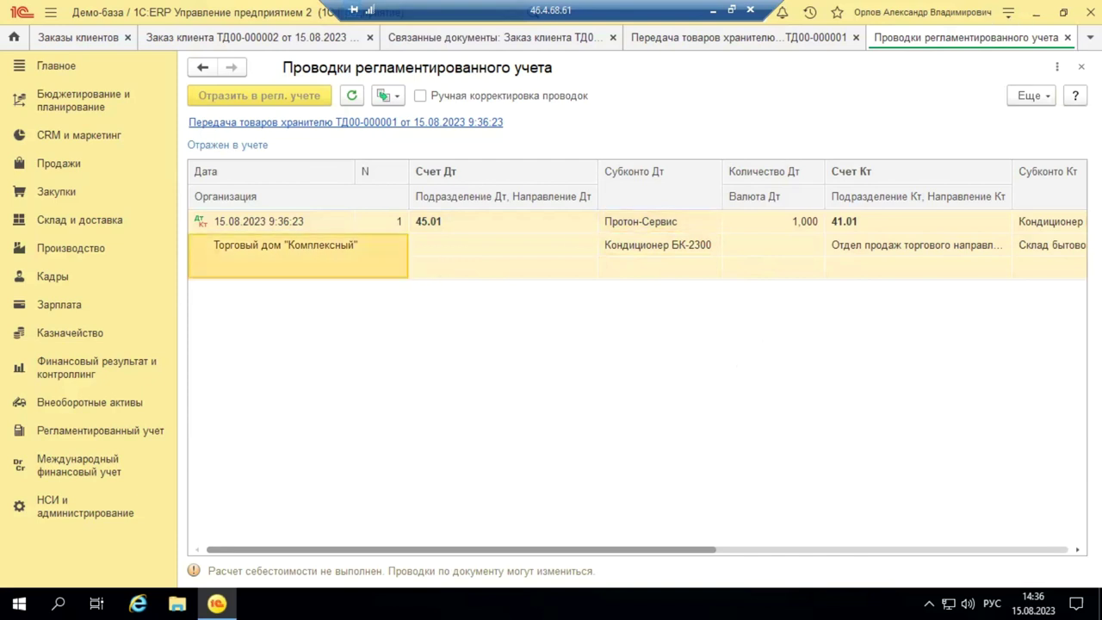
pyautogui.click(1067, 38)
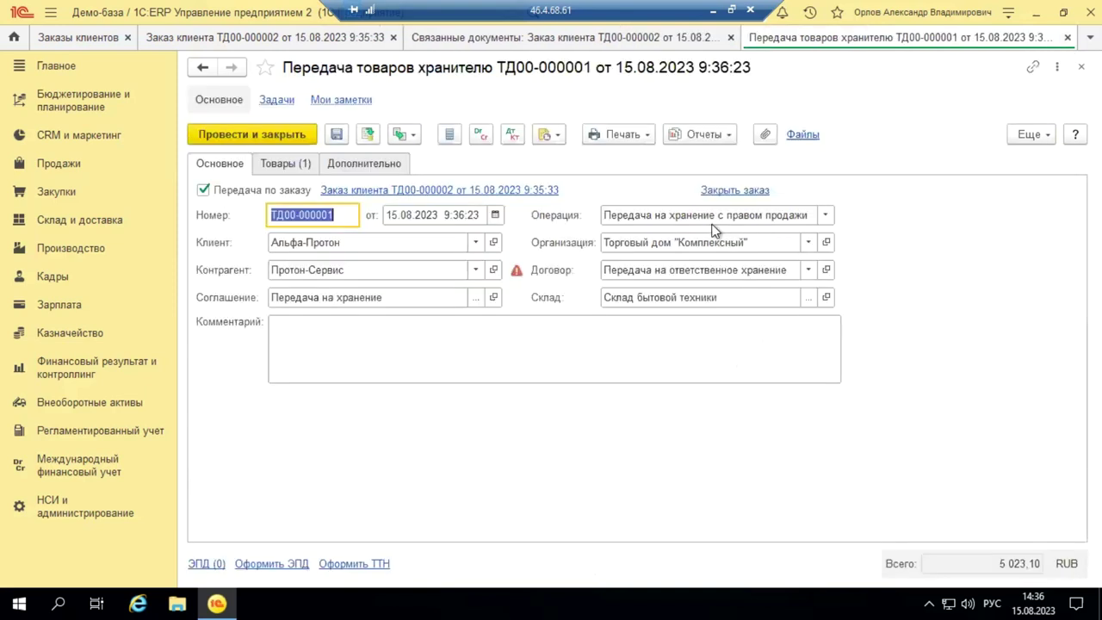
# Generate and view the Передача товаров хранителю print form for the transfer, and close it.
pyautogui.click(629, 135)
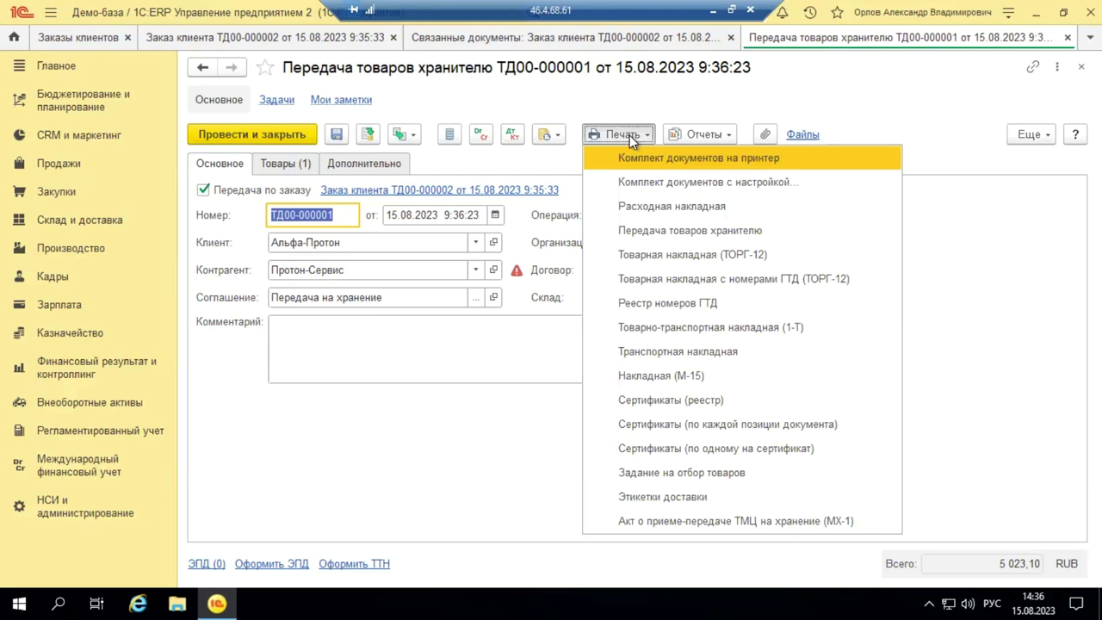
pyautogui.click(675, 230)
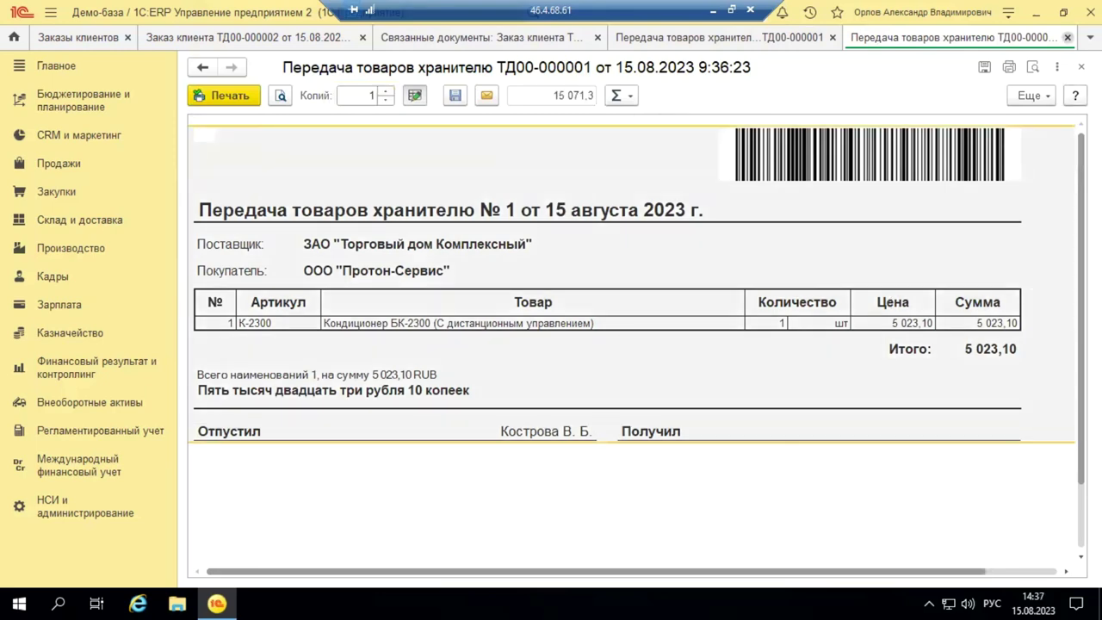
pyautogui.click(1067, 37)
pyautogui.press('Escape')
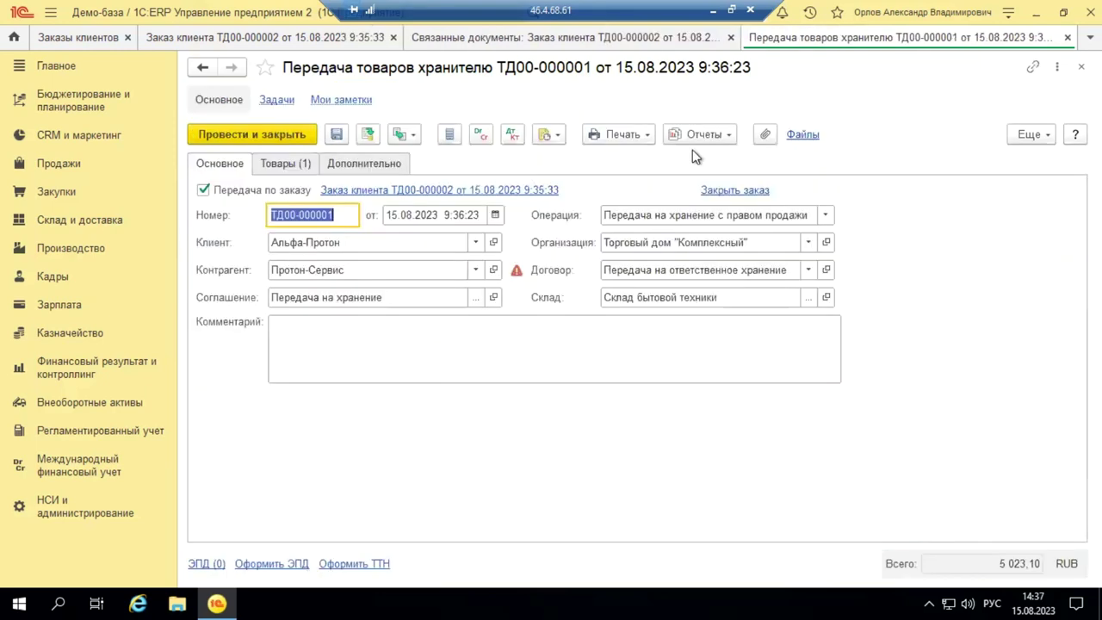
# Generate the Товарная накладная (ТОРГ-12) print form, examine its basis, goods and signature sections, and close it.
pyautogui.click(641, 136)
pyautogui.click(680, 256)
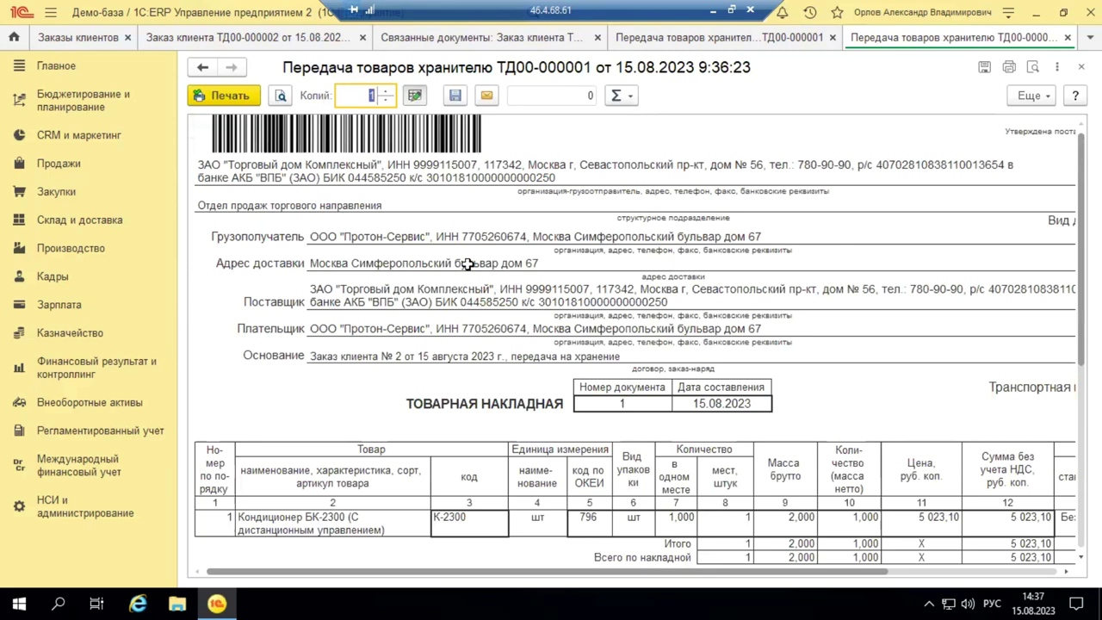
pyautogui.scroll(-3, 465, 258)
pyautogui.click(649, 258)
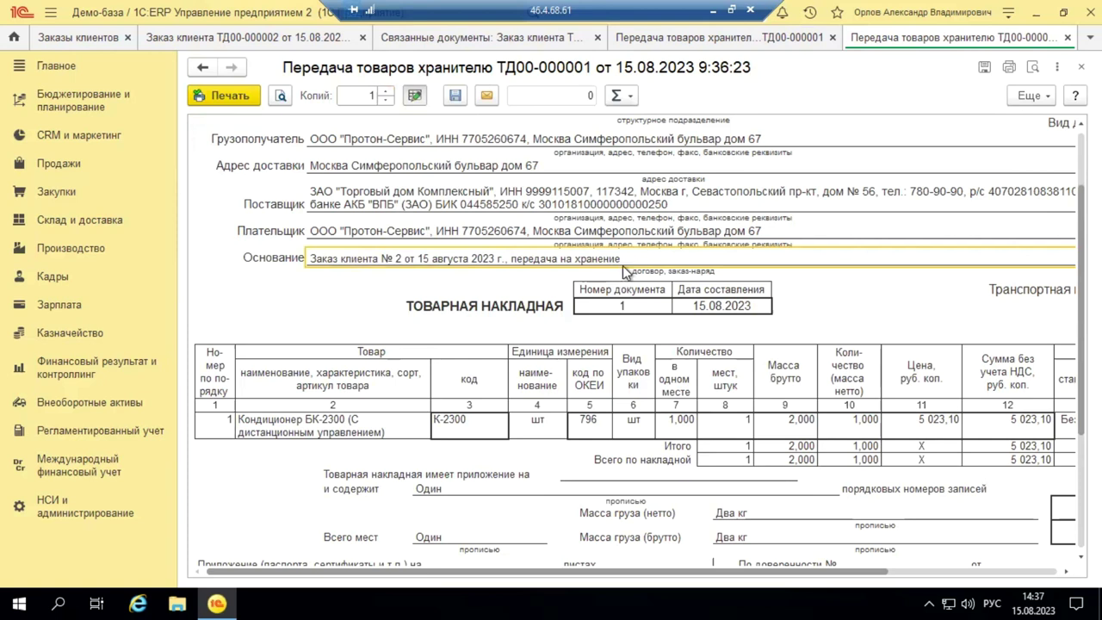
pyautogui.scroll(-5, 621, 265)
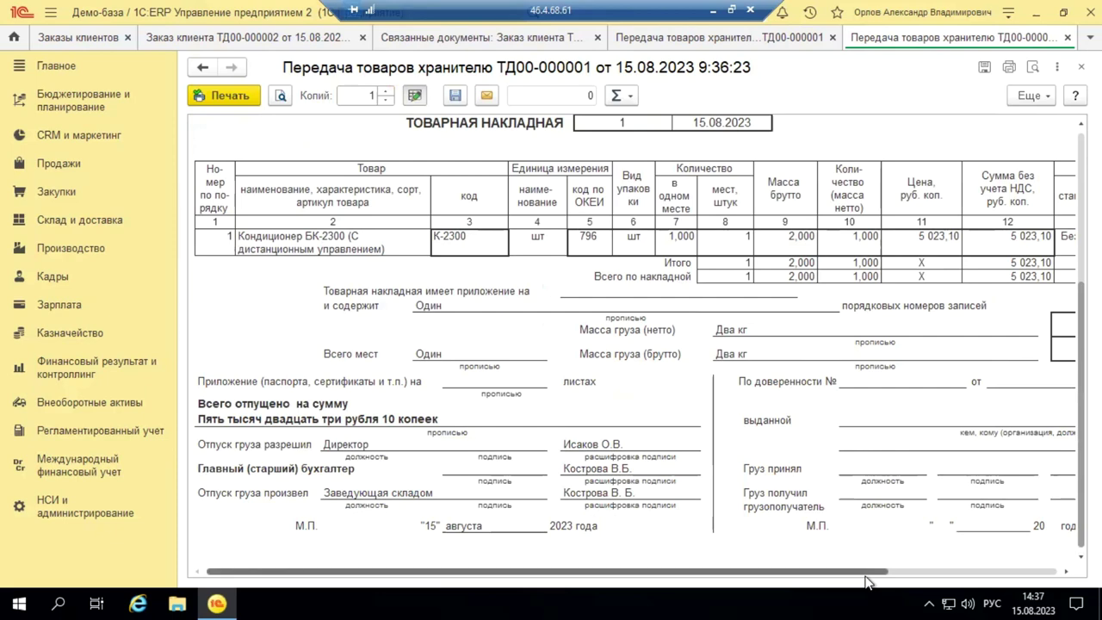
pyautogui.moveTo(895, 573); pyautogui.dragTo(626, 532)
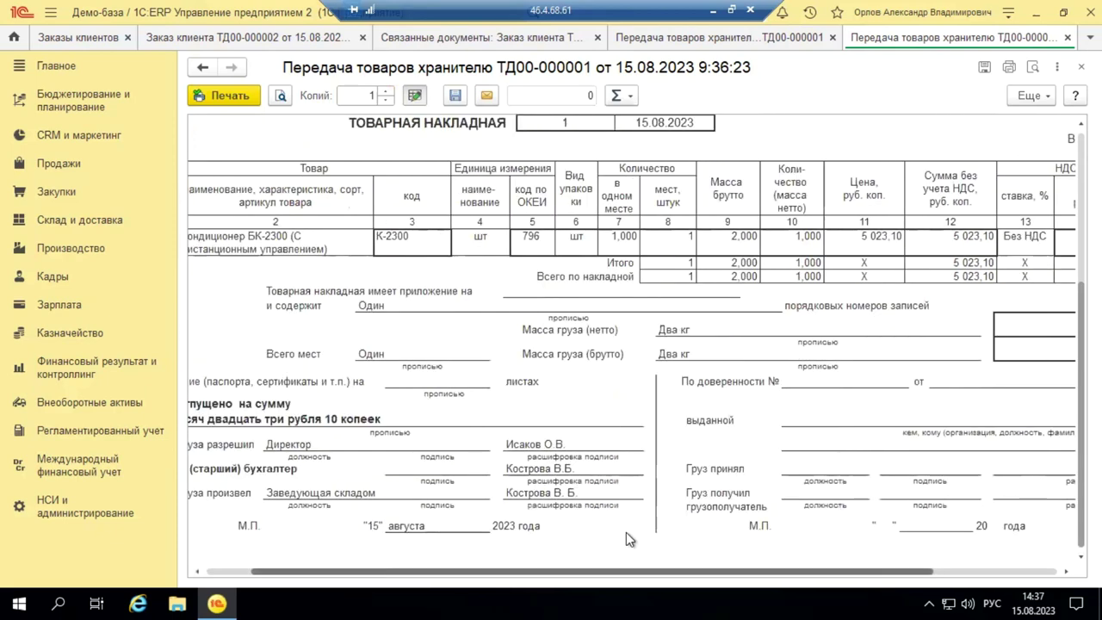
pyautogui.click(1068, 37)
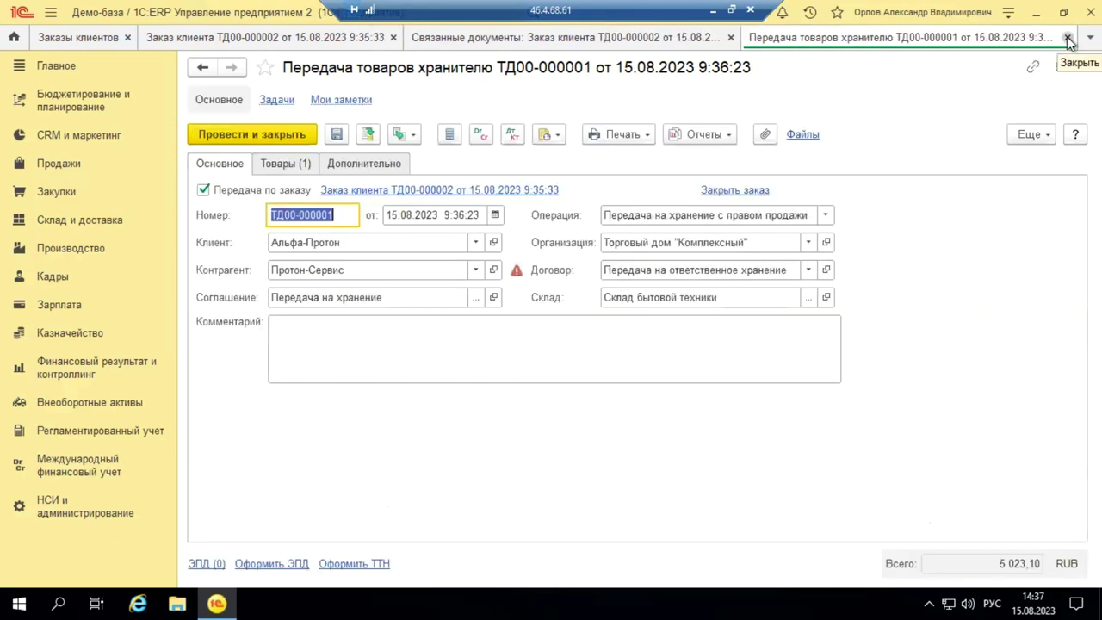
# Recheck the transfer's goods table and its additional details, including the business line field.
pyautogui.click(295, 168)
pyautogui.moveTo(901, 529); pyautogui.dragTo(1063, 536)
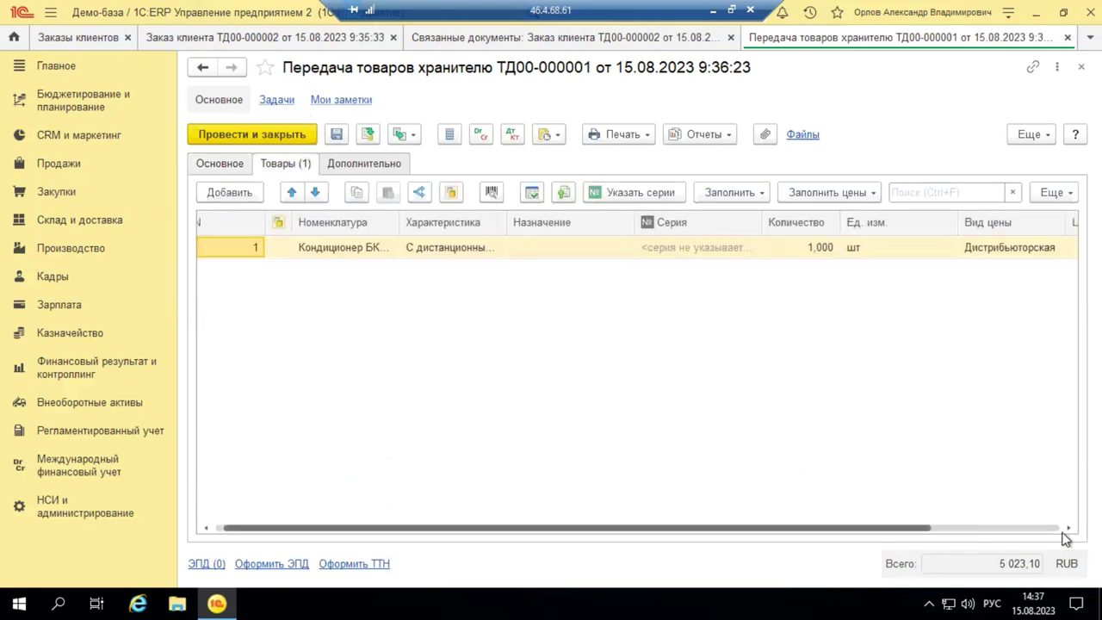
pyautogui.click(387, 168)
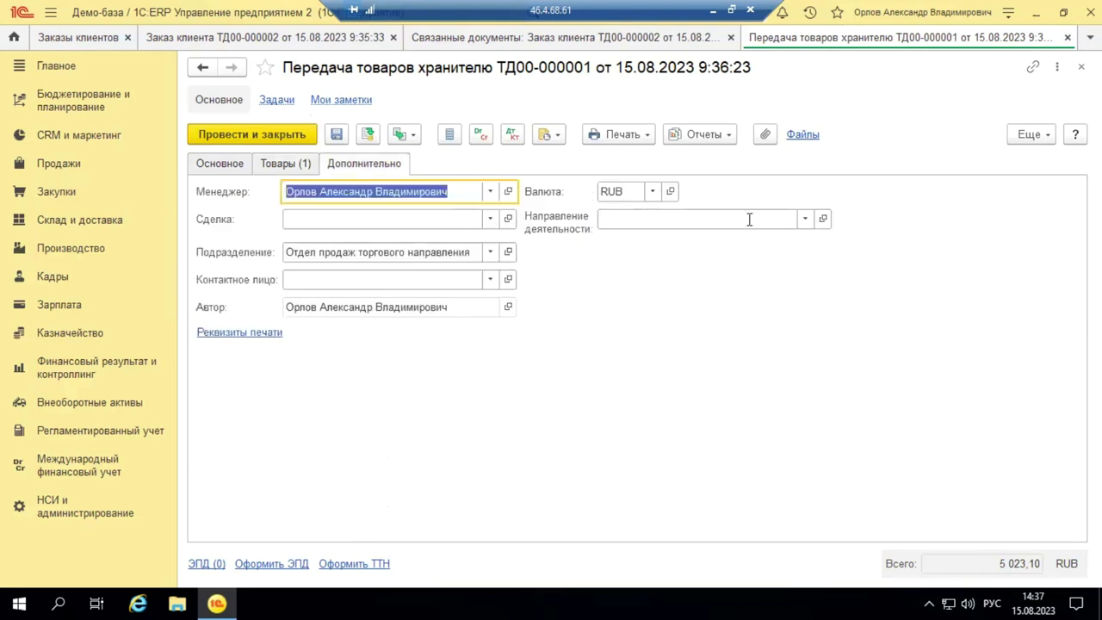
# Run the order closing assistant from the transfer's main details with the option to set the status "Закрыт".
pyautogui.click(215, 166)
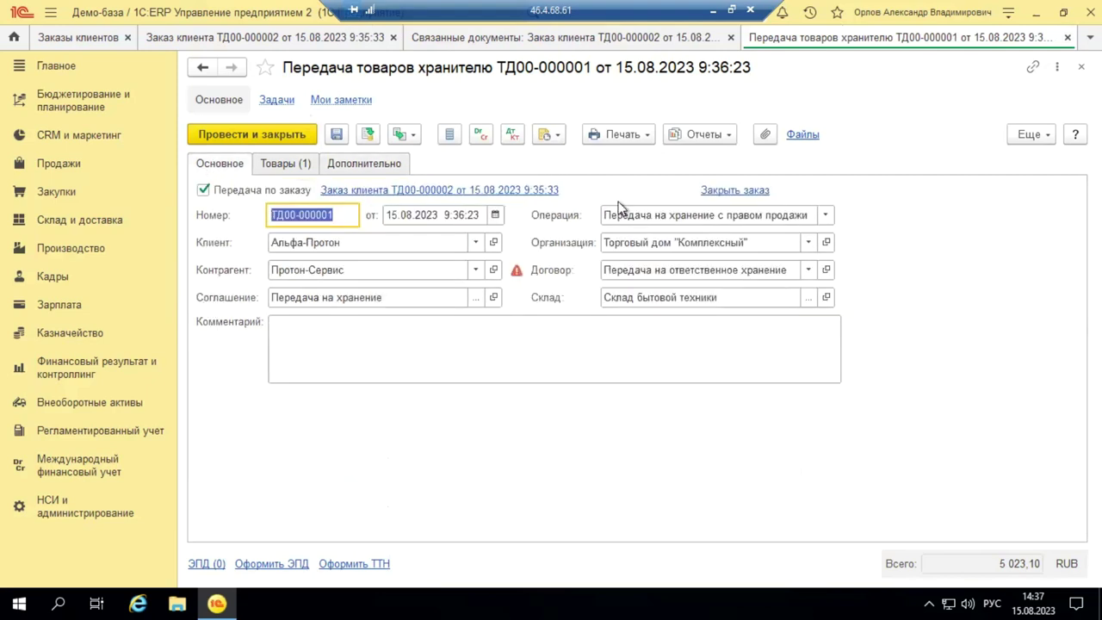
pyautogui.click(736, 192)
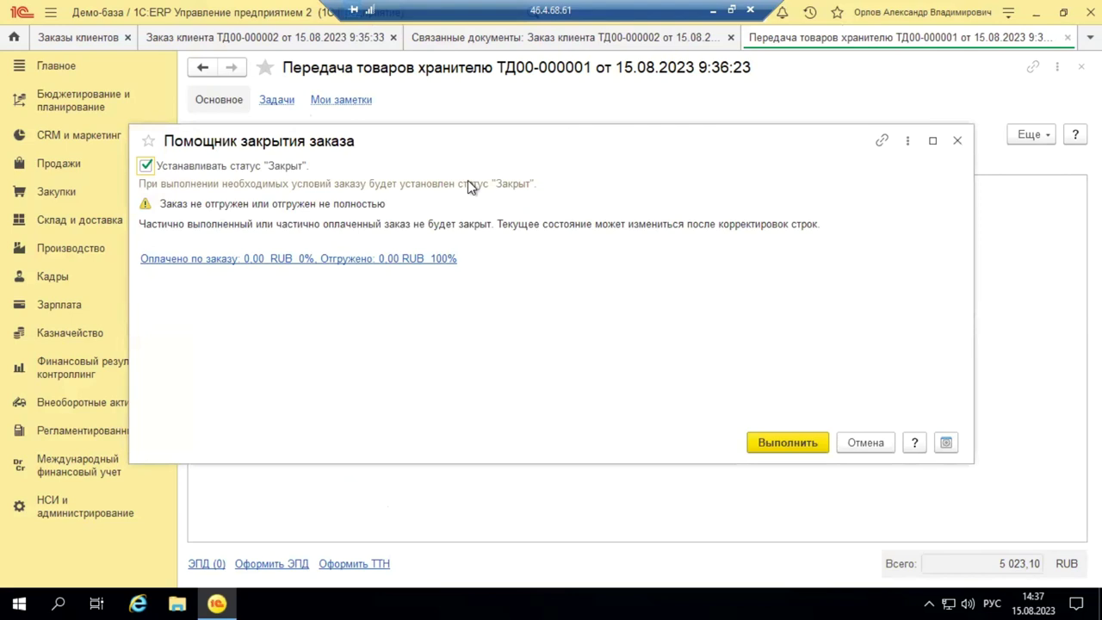
pyautogui.click(791, 443)
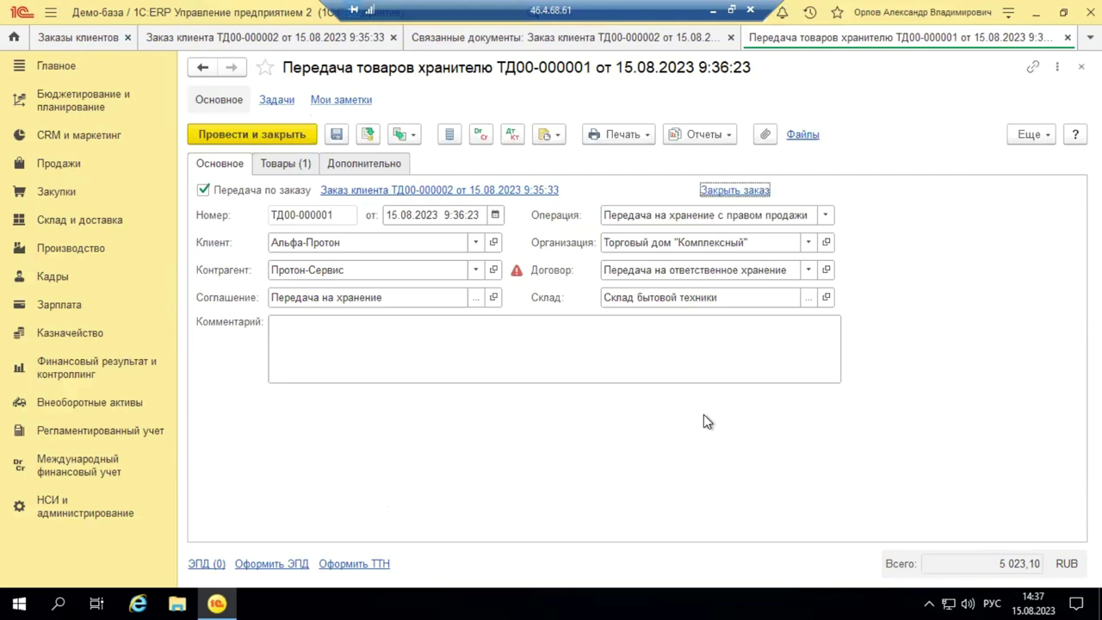